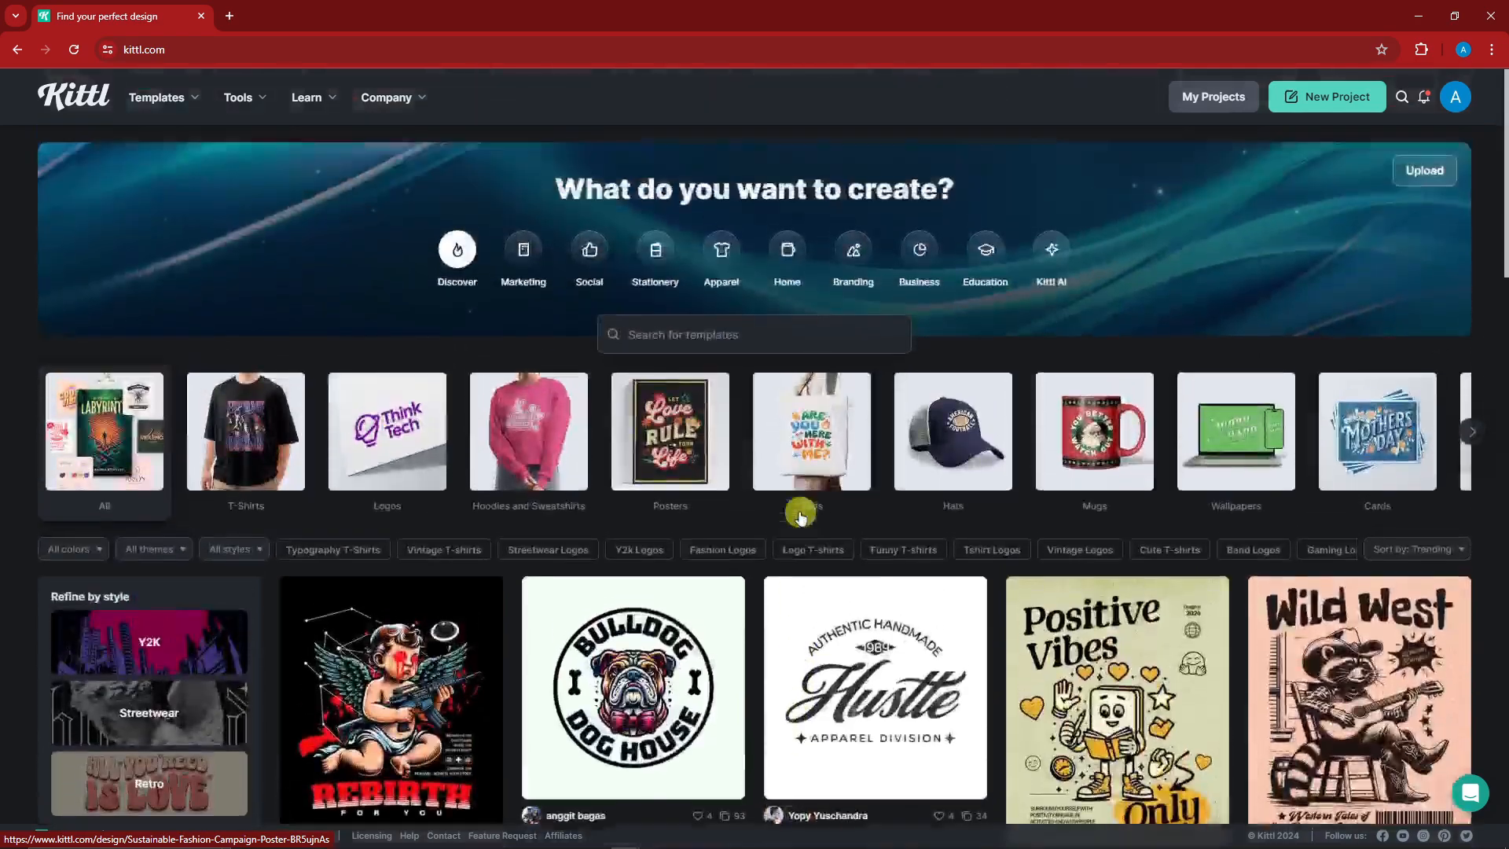
Step: Look through the trending design templates and product categories on the home page
{"action": "scroll", "coordinate": [800, 516], "scroll_direction": "down", "scroll_amount": 2}
{"action": "scroll", "coordinate": [800, 516], "scroll_direction": "down", "scroll_amount": 1}
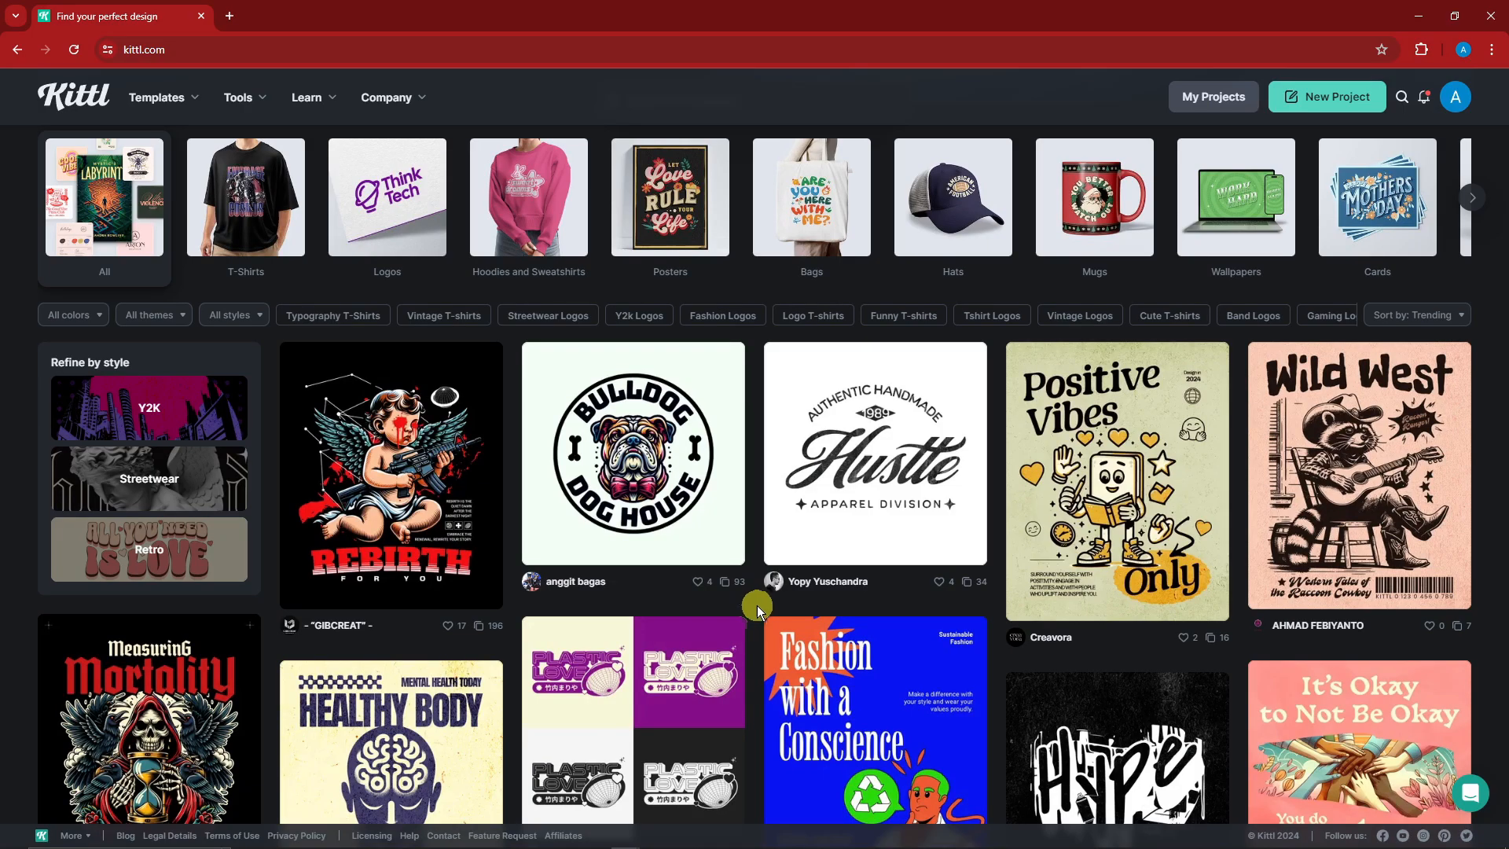
{"action": "scroll", "coordinate": [757, 605], "scroll_direction": "up", "scroll_amount": 3}
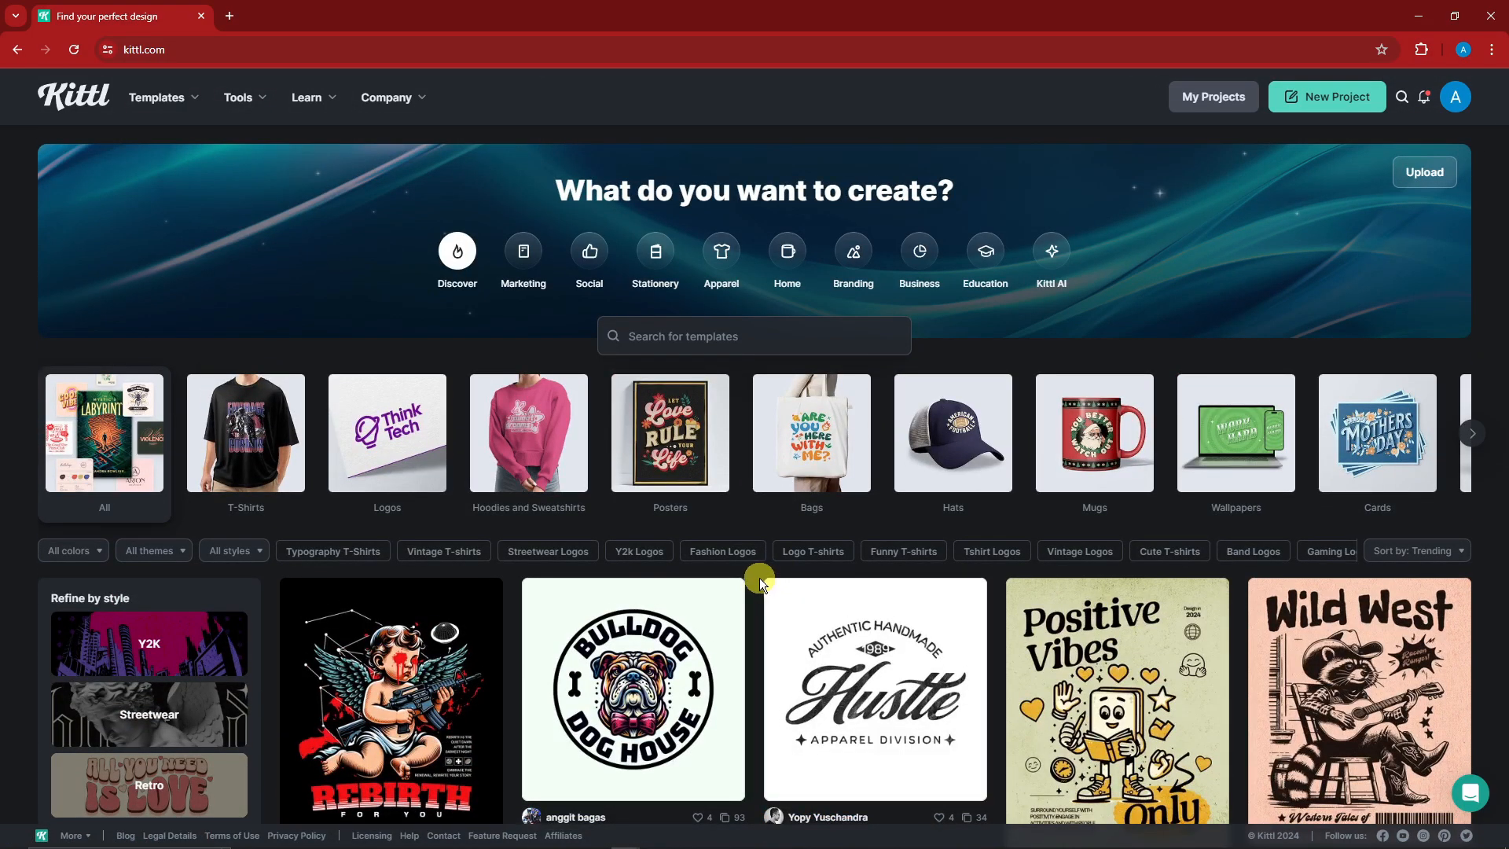
{"action": "scroll", "coordinate": [759, 580], "scroll_direction": "down", "scroll_amount": 5}
{"action": "scroll", "coordinate": [757, 585], "scroll_direction": "down", "scroll_amount": 2}
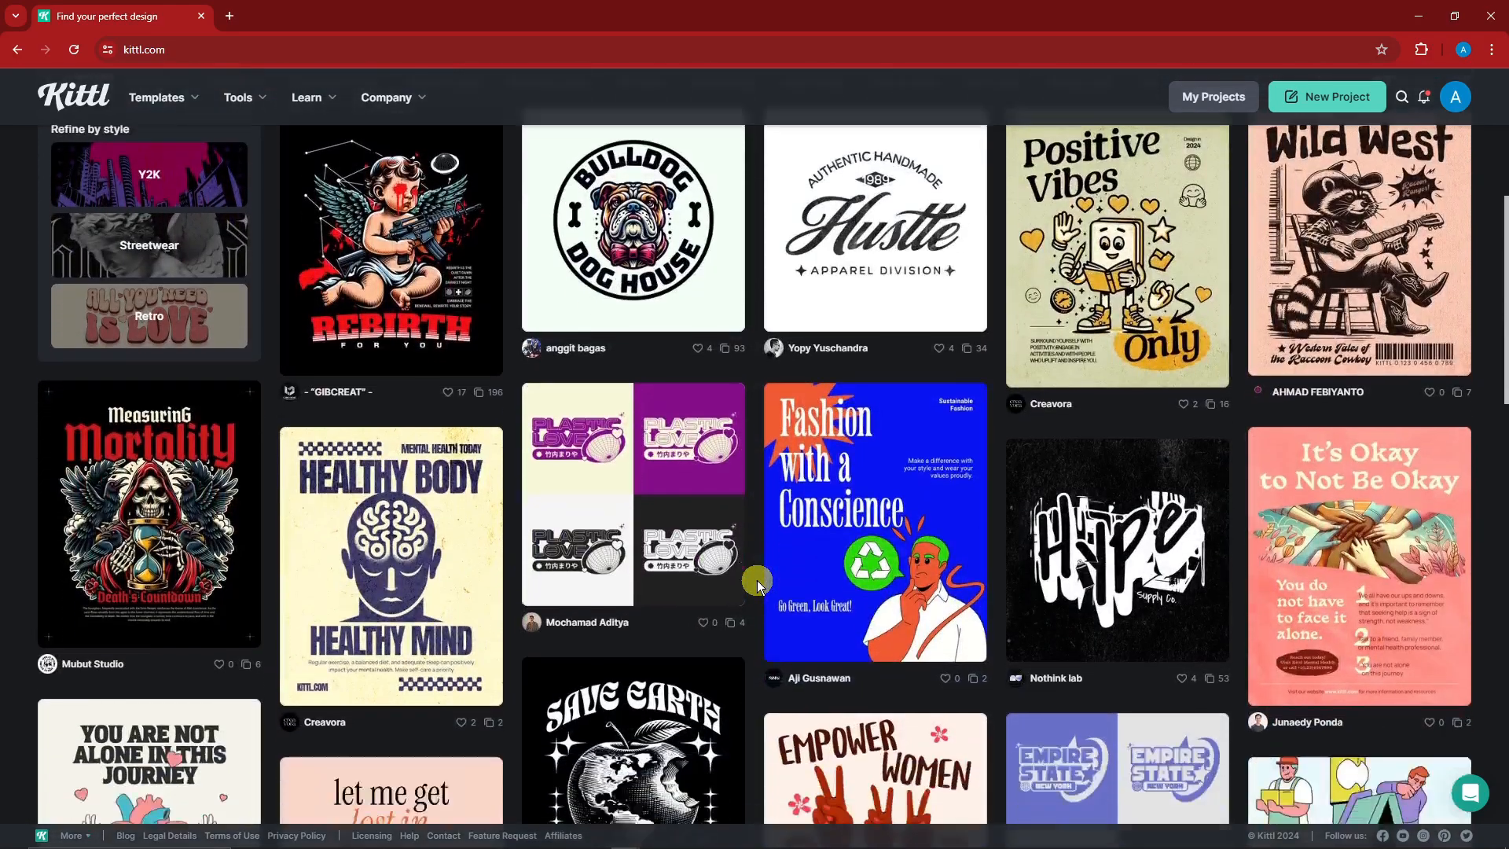
{"action": "scroll", "coordinate": [757, 580], "scroll_direction": "up", "scroll_amount": 7}
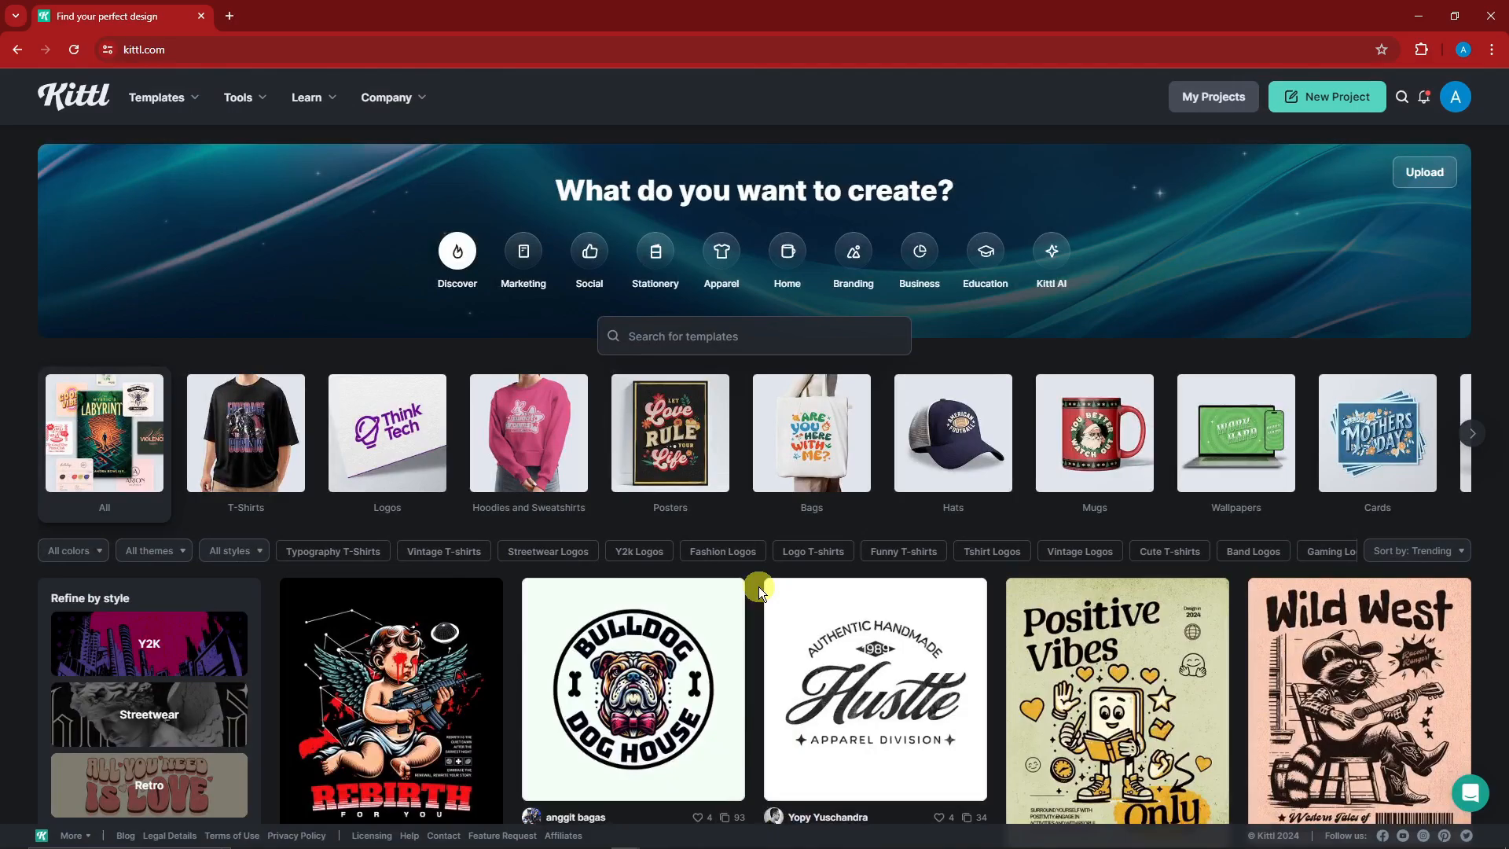
{"action": "scroll", "coordinate": [747, 593], "scroll_direction": "down", "scroll_amount": 3}
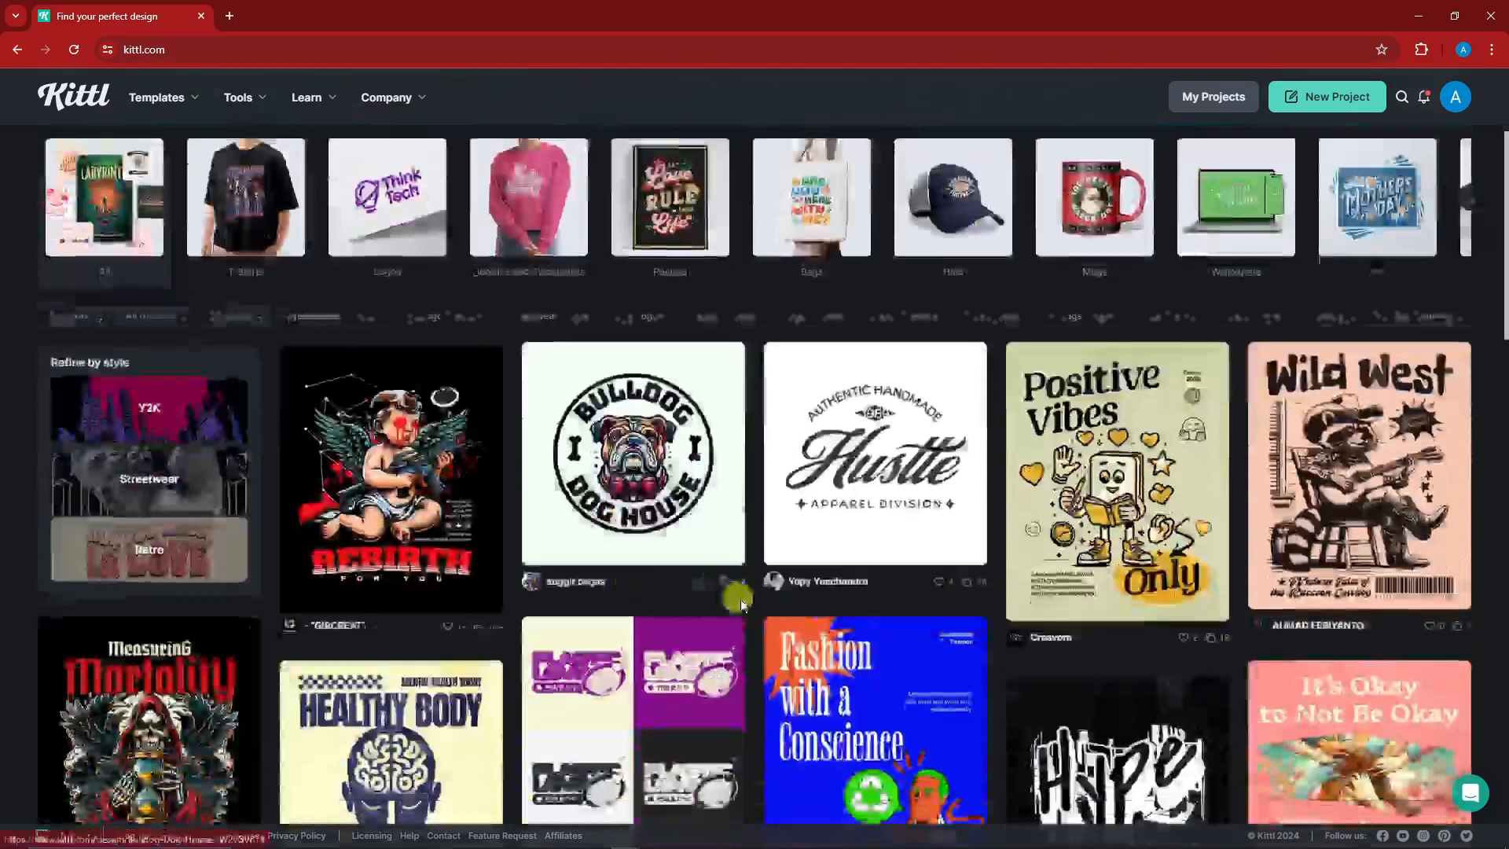
{"action": "scroll", "coordinate": [770, 603], "scroll_direction": "up", "scroll_amount": 3}
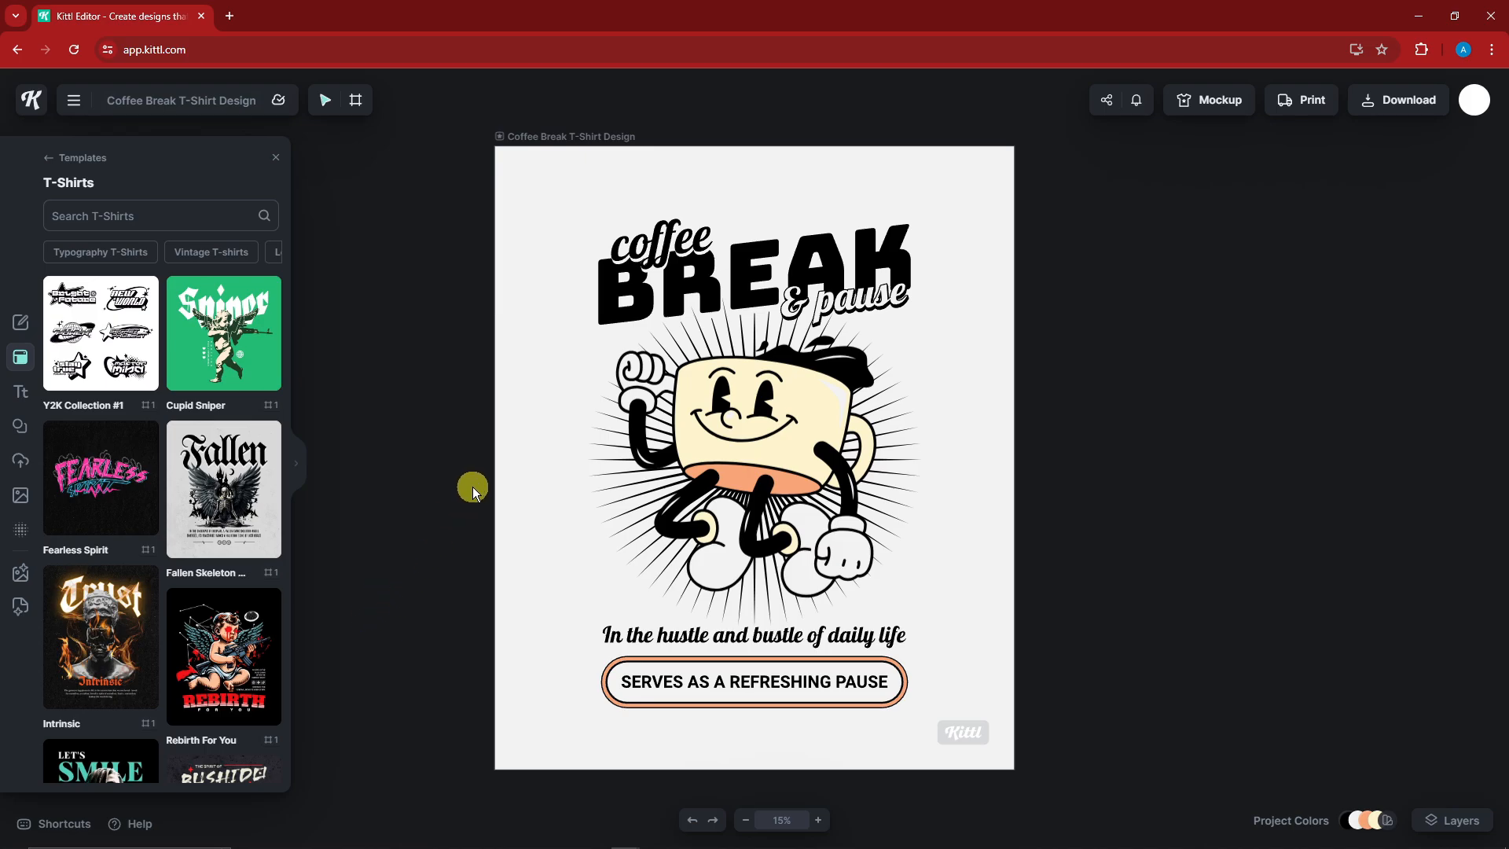
Step: Move the smiling coffee mug illustration group slightly right and down on the T-shirt artboard
{"action": "left_click", "coordinate": [679, 256]}
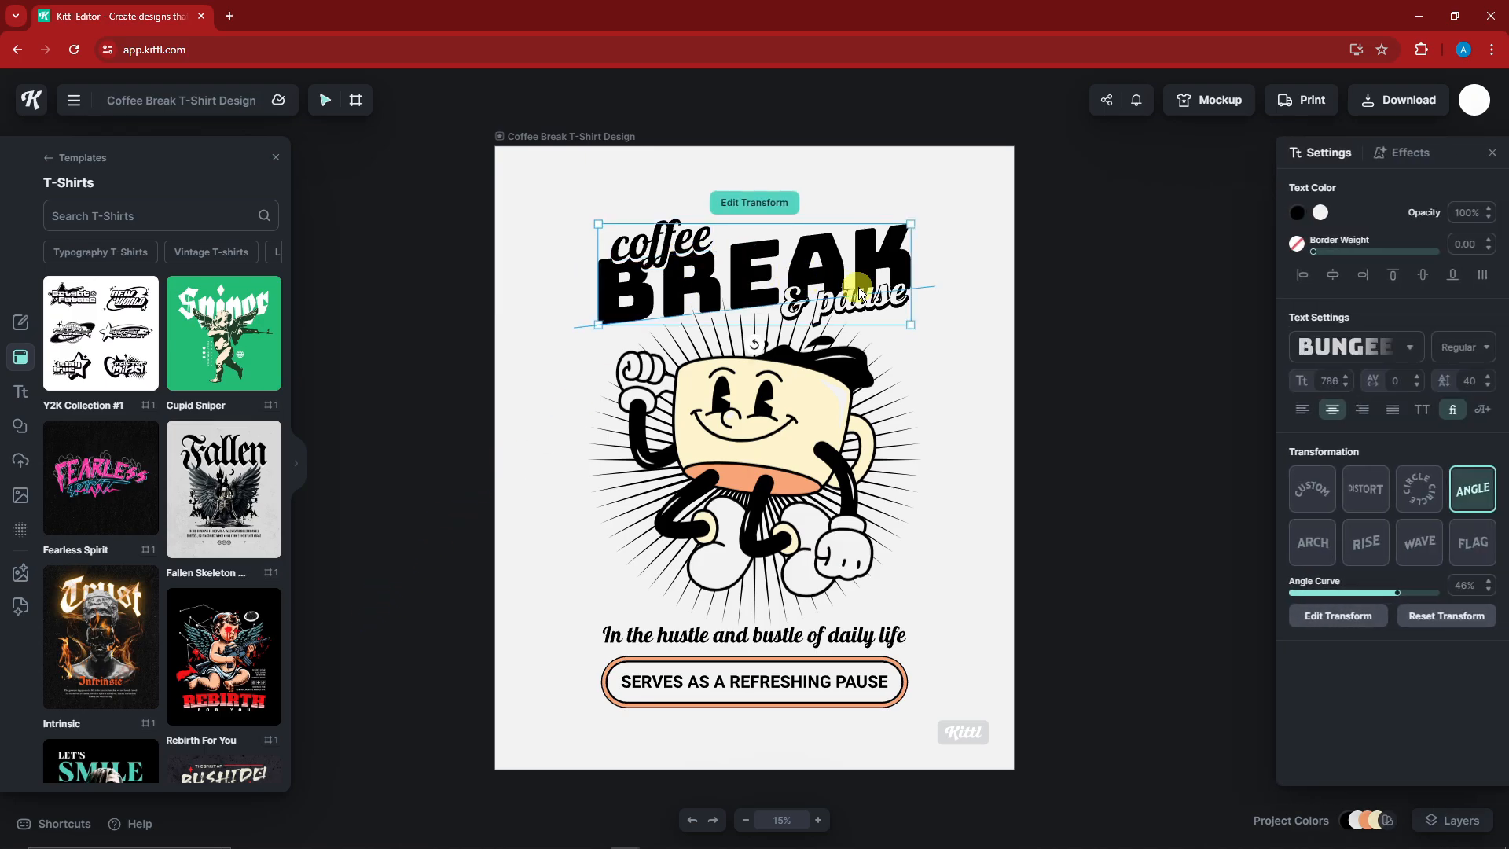
{"action": "left_click", "coordinate": [1111, 300]}
{"action": "left_click", "coordinate": [753, 413]}
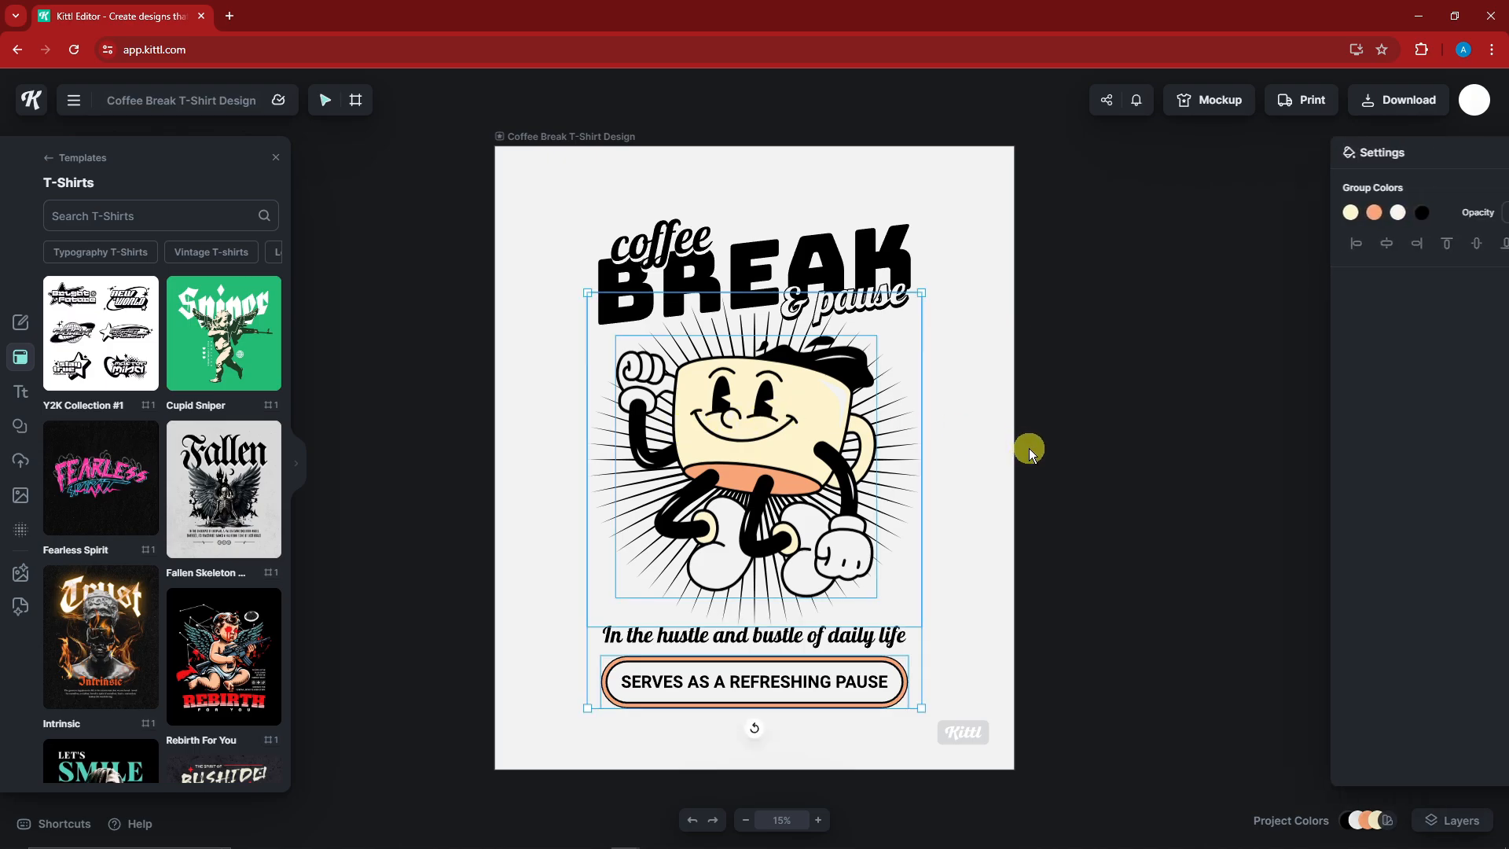
{"action": "left_click", "coordinate": [1105, 445]}
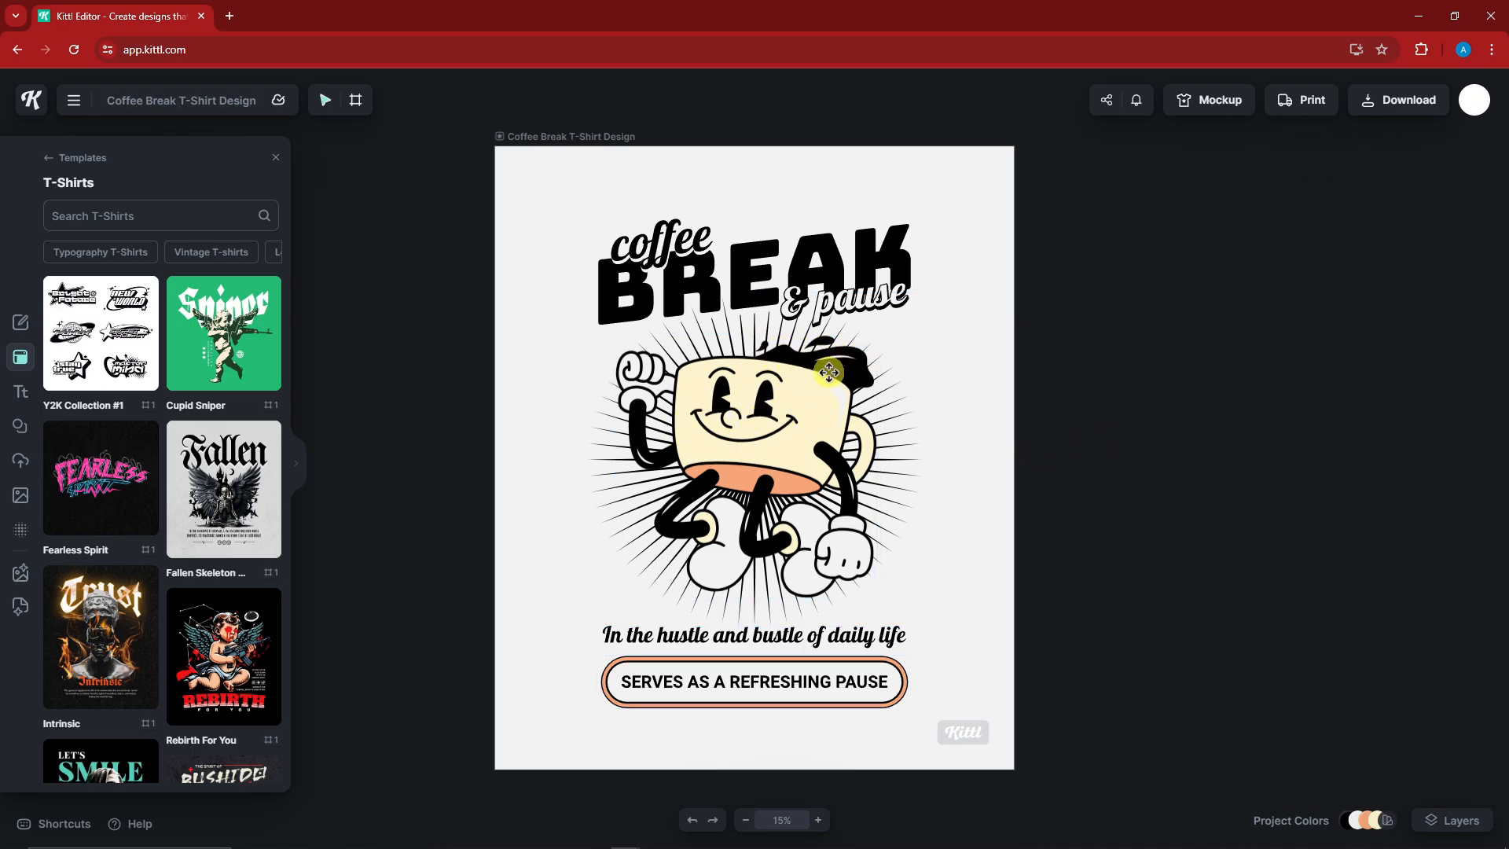
{"action": "left_click_drag", "start_coordinate": [738, 426], "coordinate": [780, 436]}
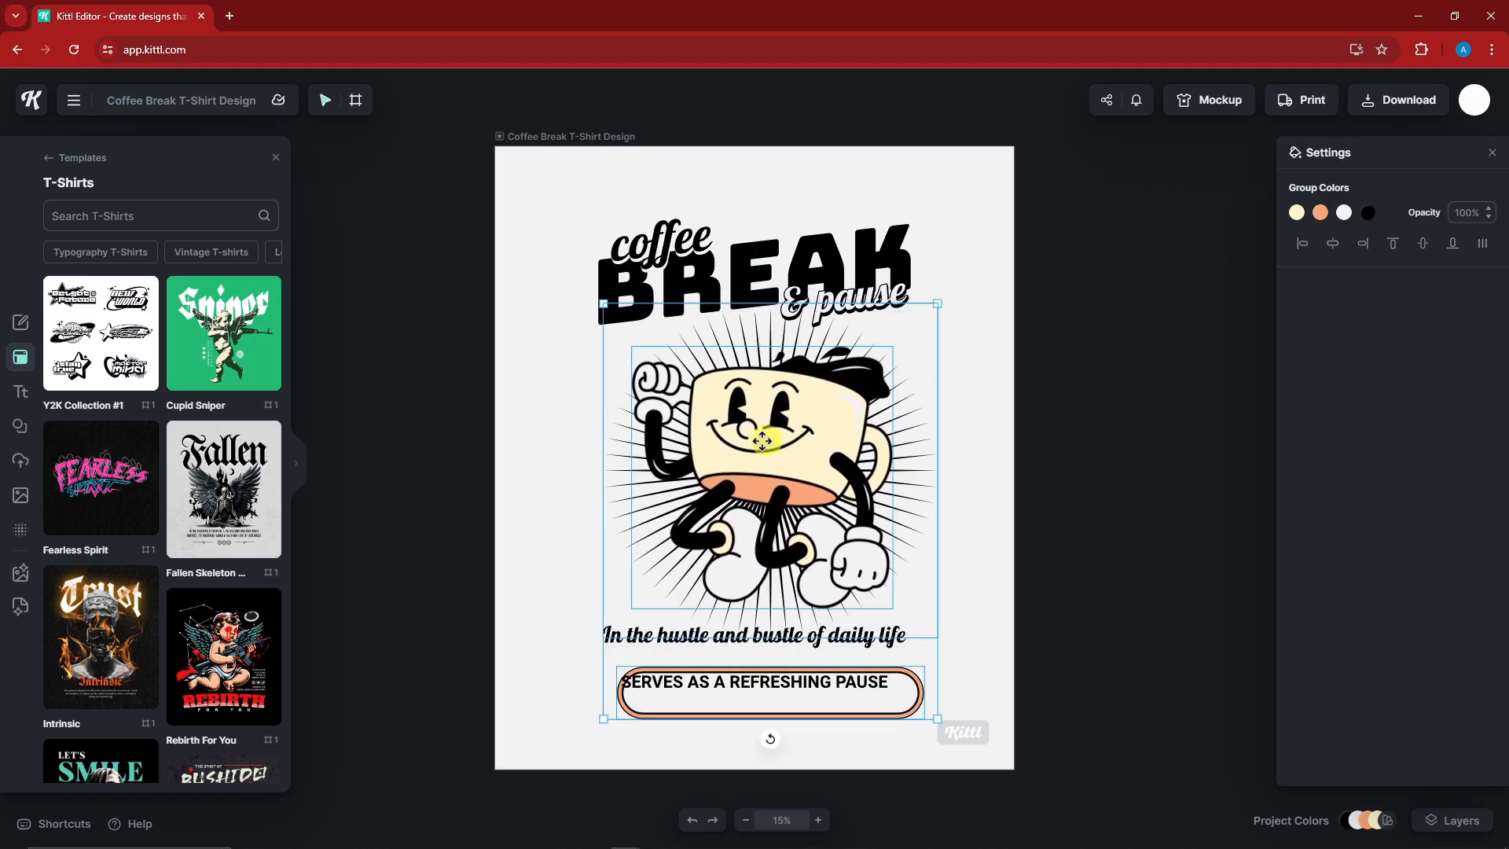
Step: Search the design elements library for "Coffee"
{"action": "left_click", "coordinate": [19, 425]}
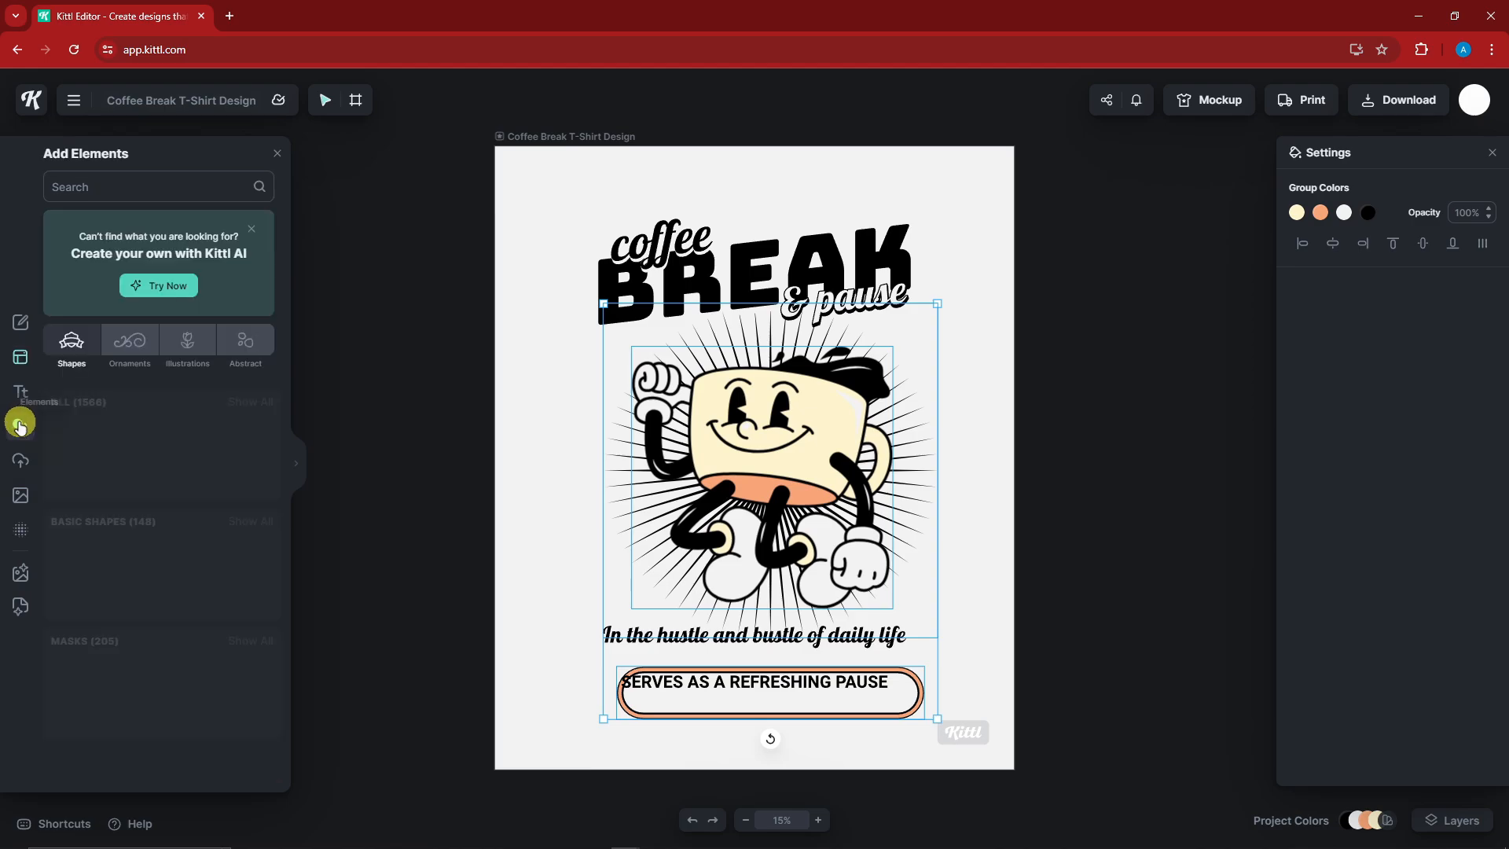
{"action": "scroll", "coordinate": [179, 464], "scroll_direction": "down", "scroll_amount": 3}
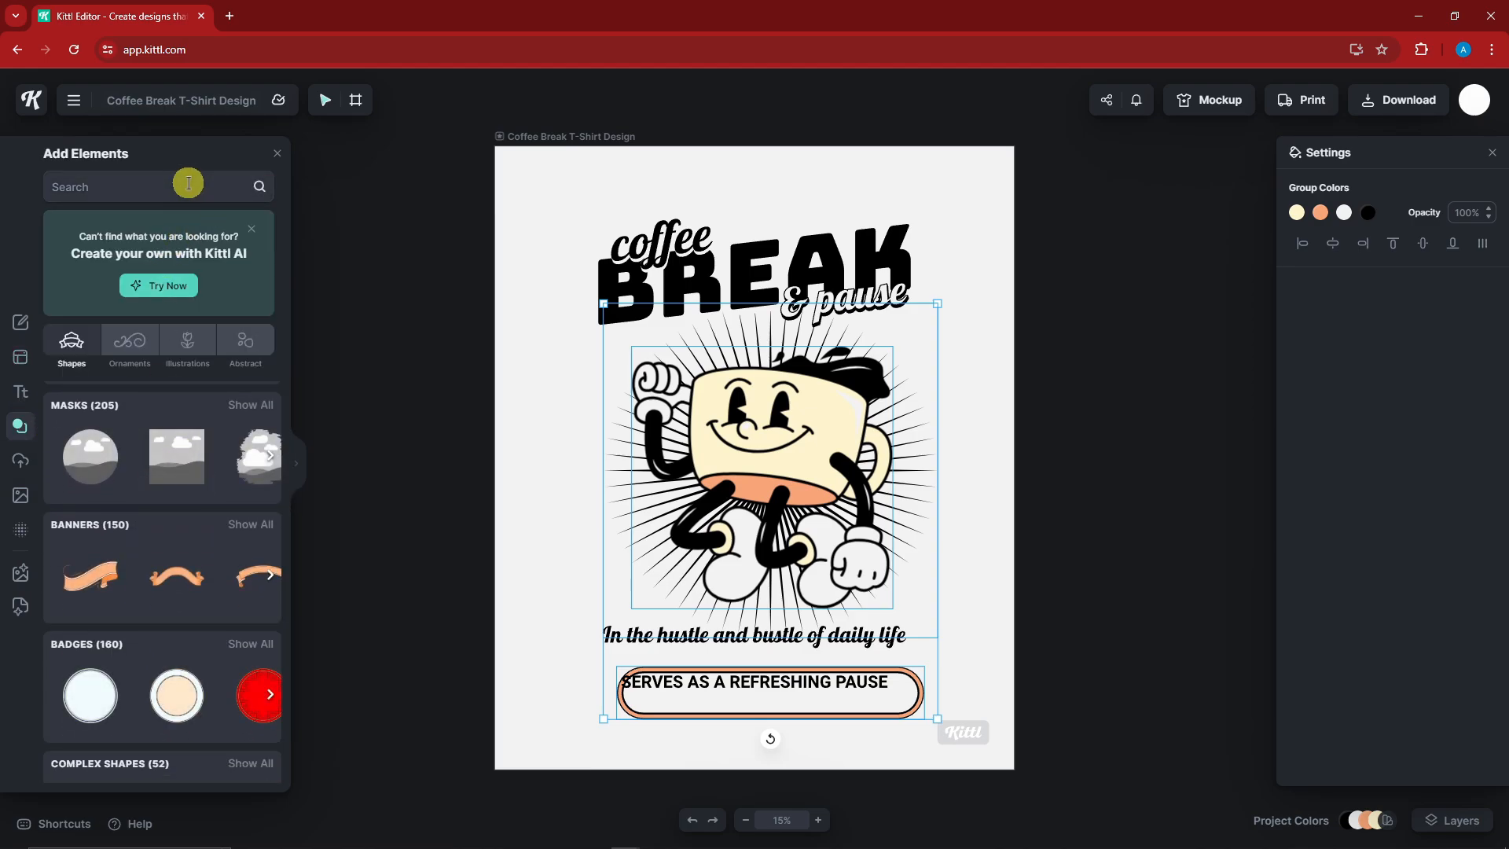
{"action": "type", "text": "Cof"}
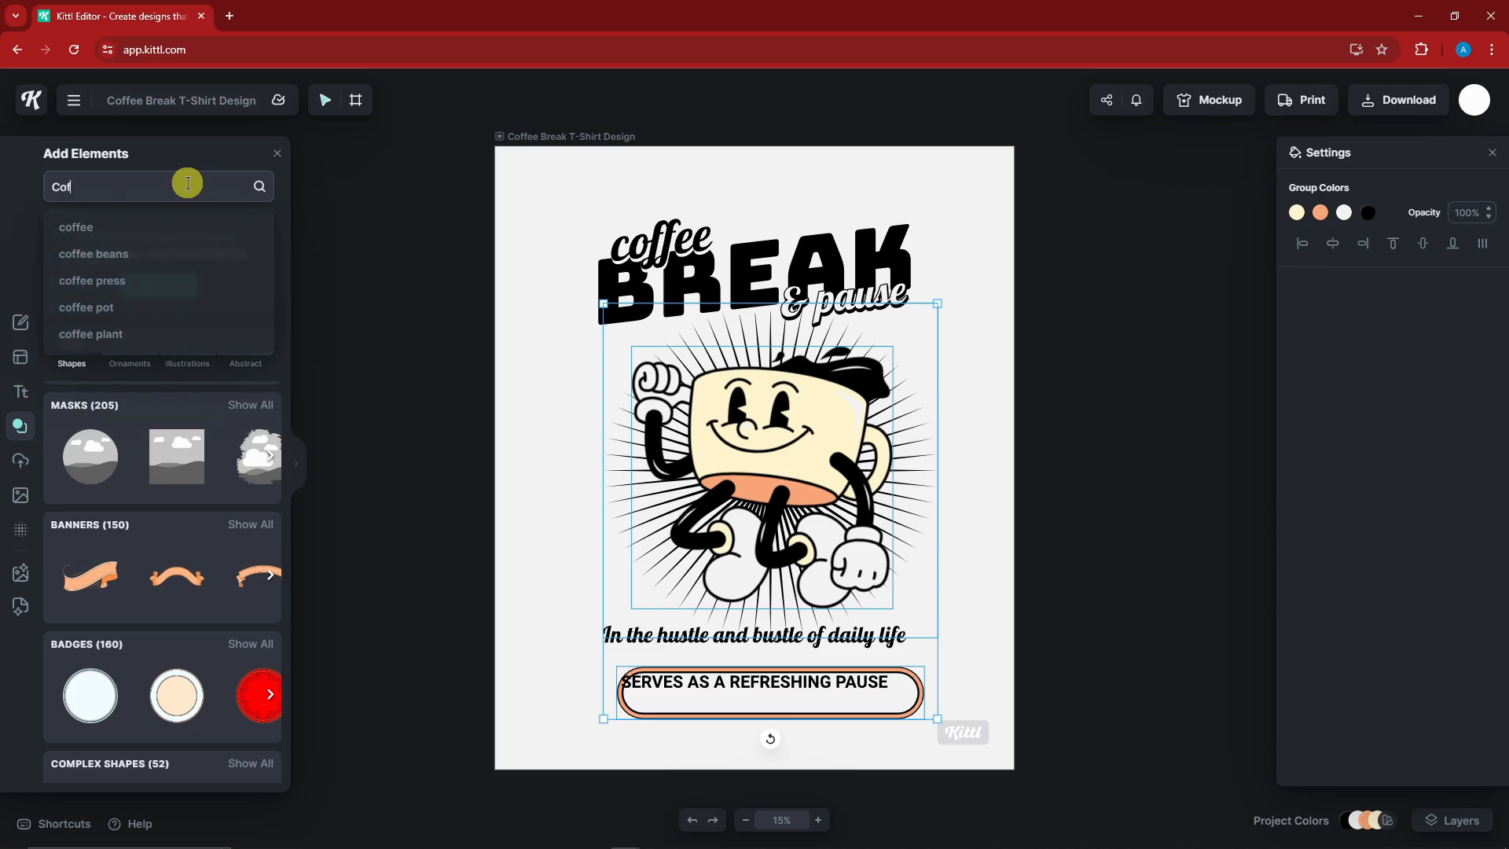
{"action": "type", "text": "fee"}
{"action": "key", "text": "Return"}
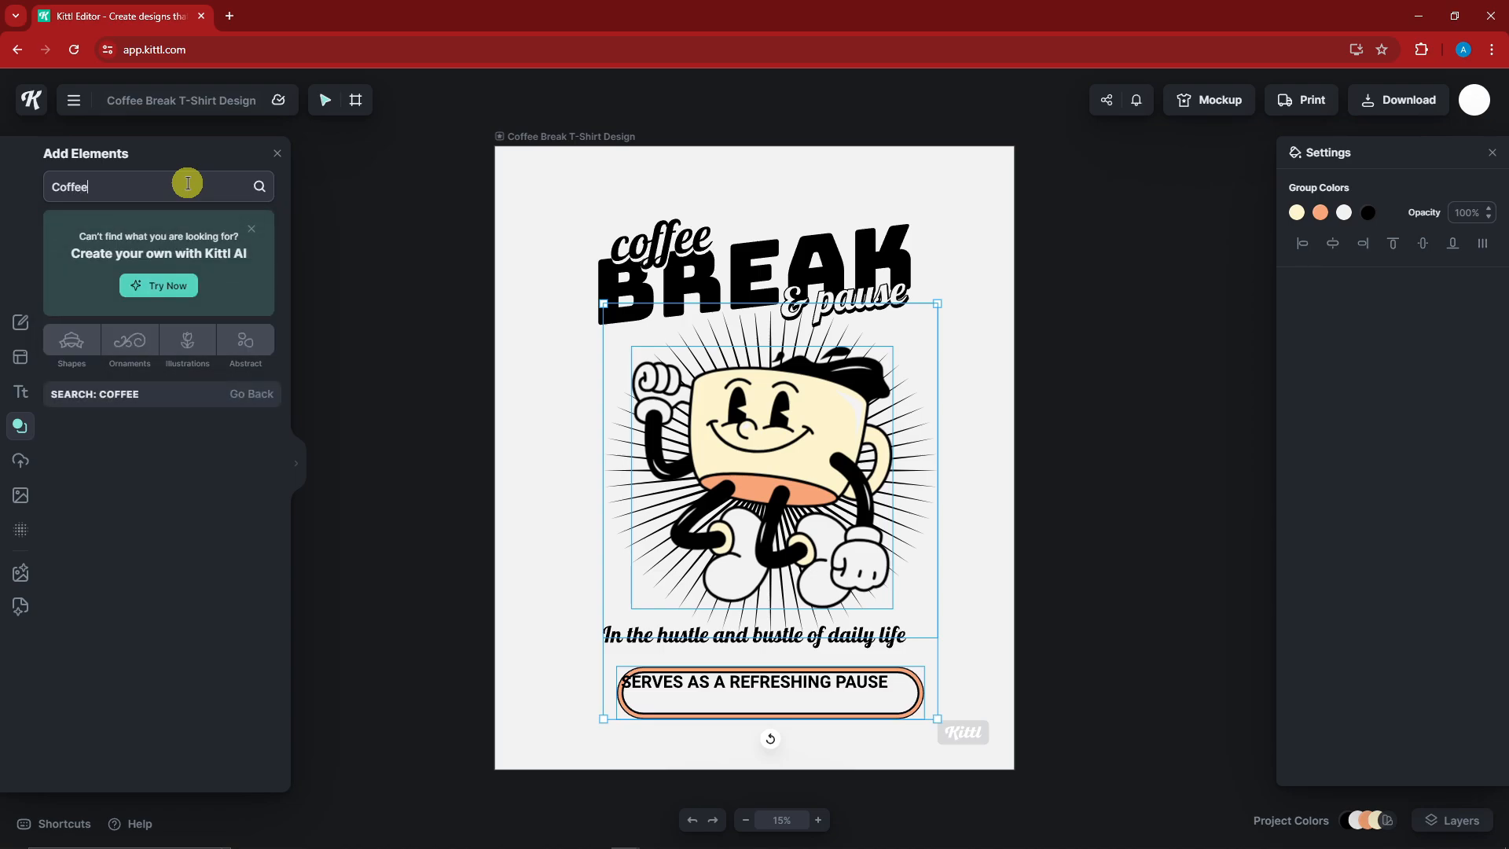
Step: Replace the smiling mug illustration with the red espresso machine from the coffee results
{"action": "scroll", "coordinate": [177, 506], "scroll_direction": "down", "scroll_amount": 3}
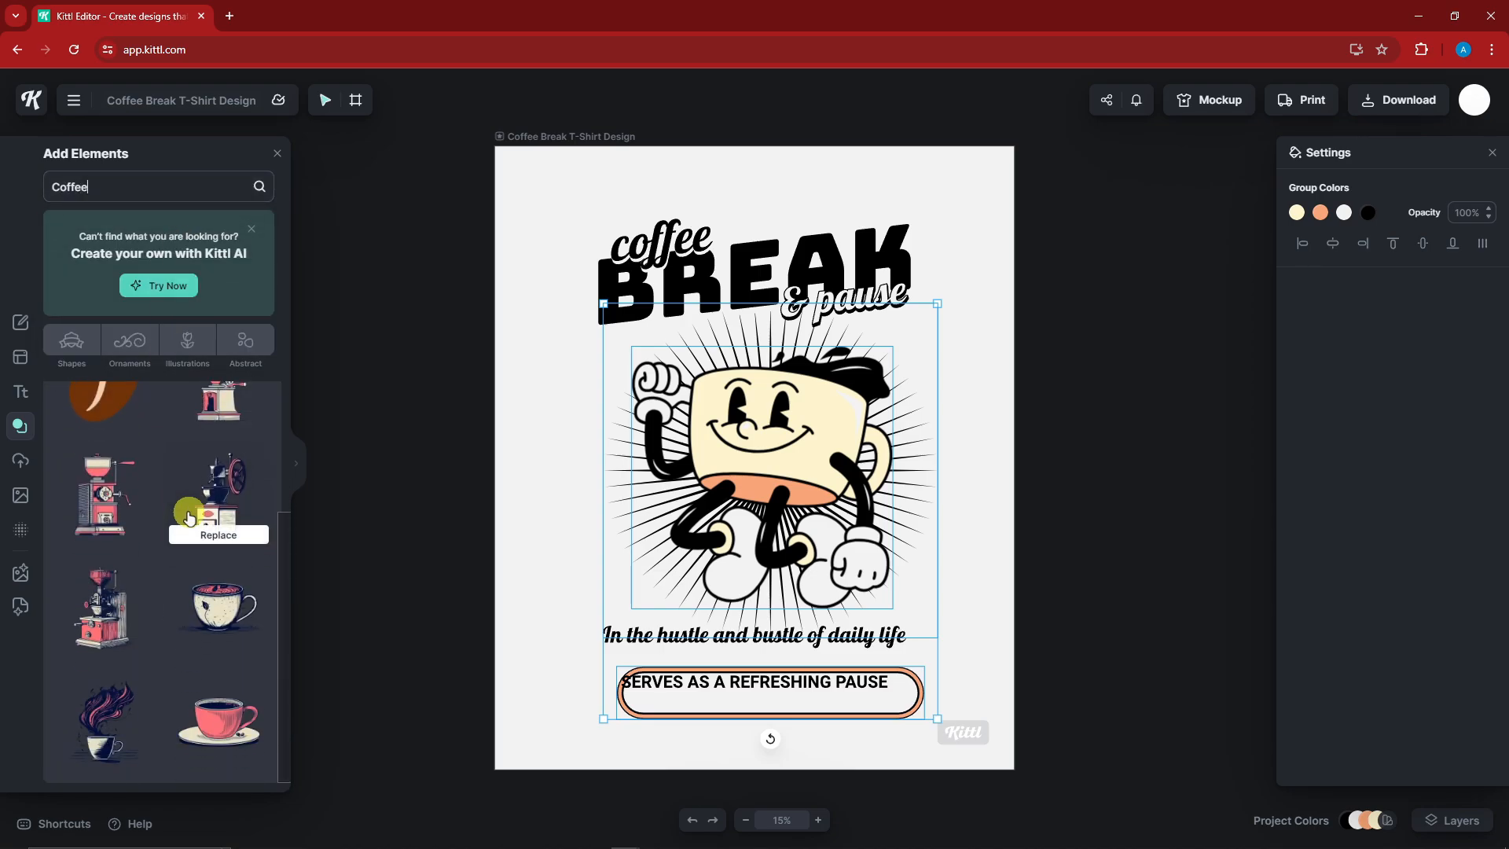
{"action": "scroll", "coordinate": [165, 534], "scroll_direction": "down", "scroll_amount": 5}
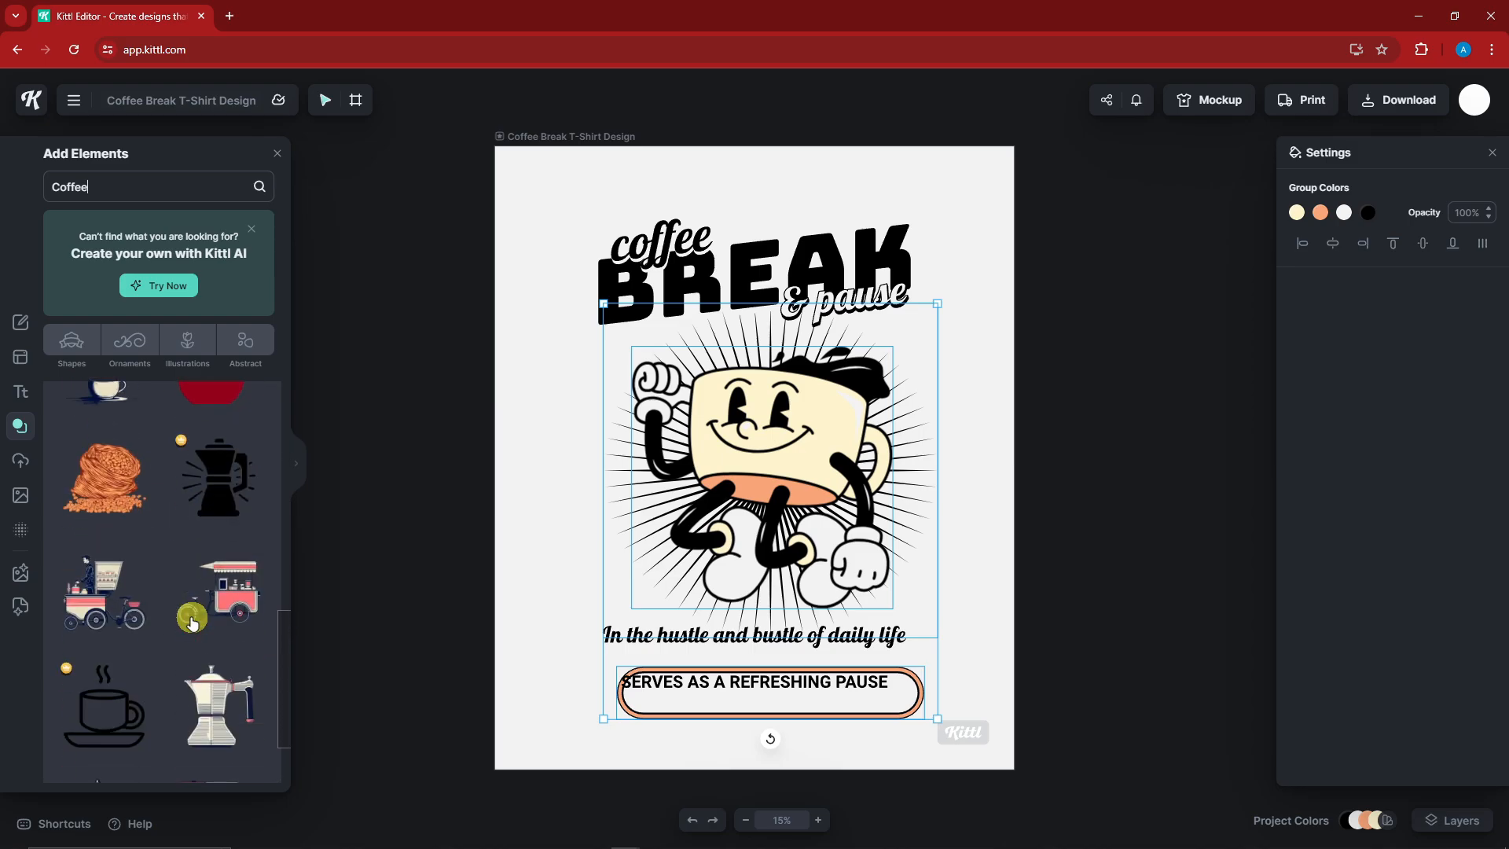
{"action": "scroll", "coordinate": [161, 590], "scroll_direction": "down", "scroll_amount": 5}
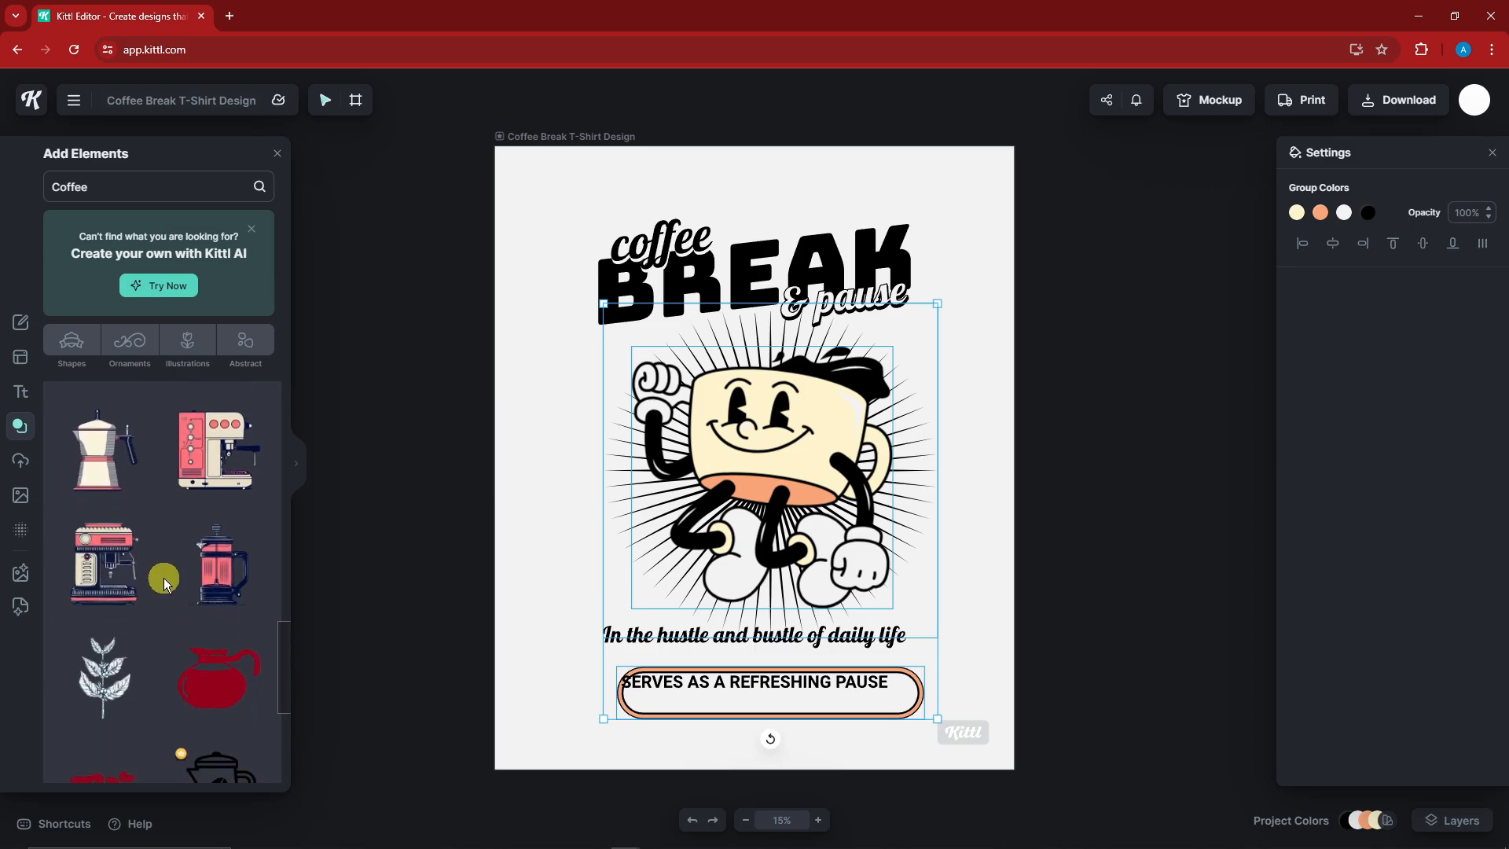
{"action": "scroll", "coordinate": [165, 578], "scroll_direction": "down", "scroll_amount": 1}
{"action": "scroll", "coordinate": [166, 621], "scroll_direction": "up", "scroll_amount": 3}
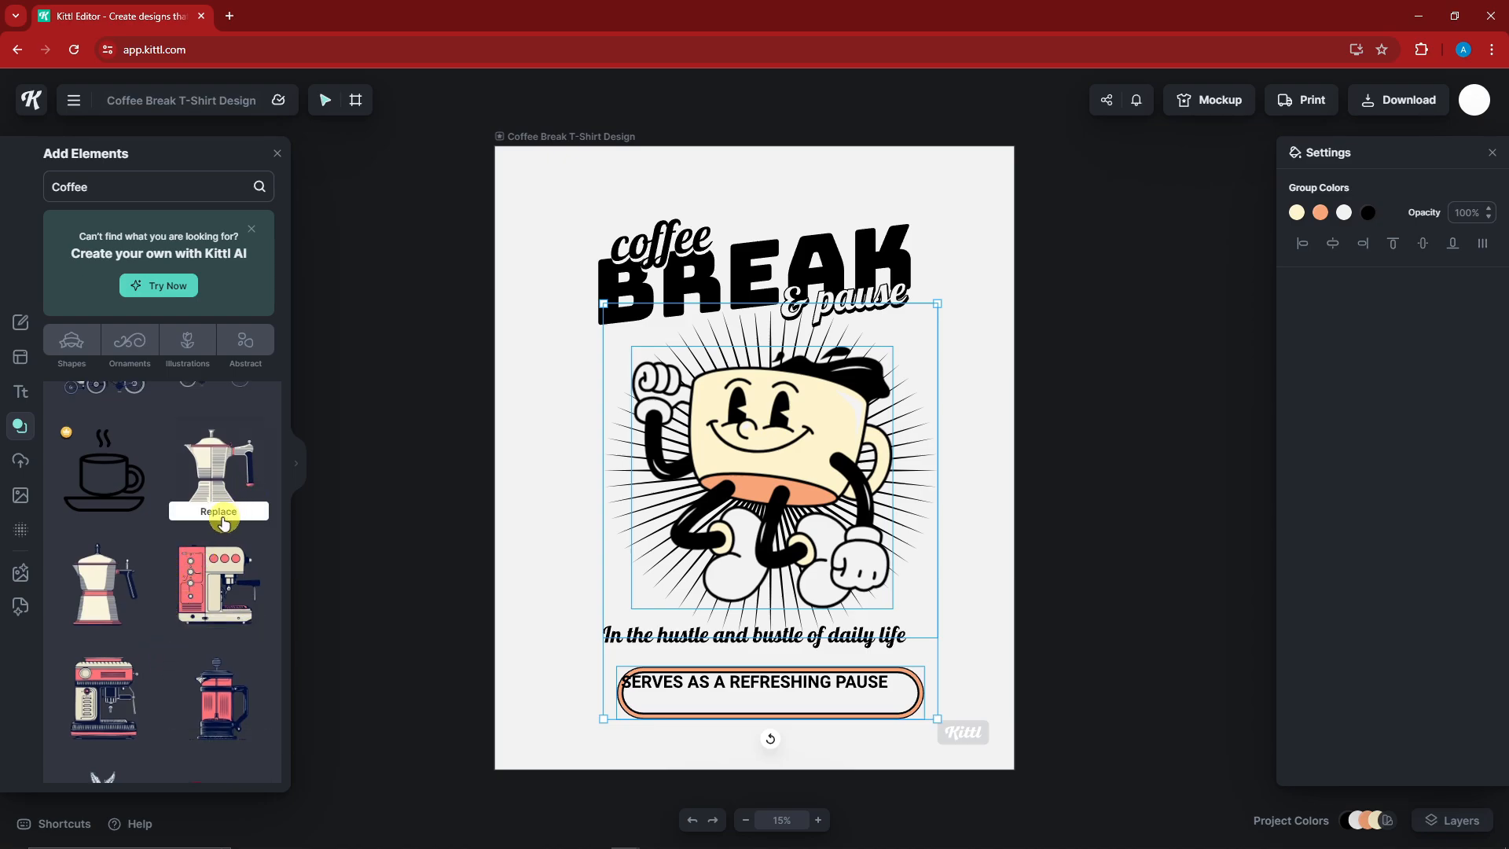
{"action": "scroll", "coordinate": [155, 585], "scroll_direction": "down", "scroll_amount": 5}
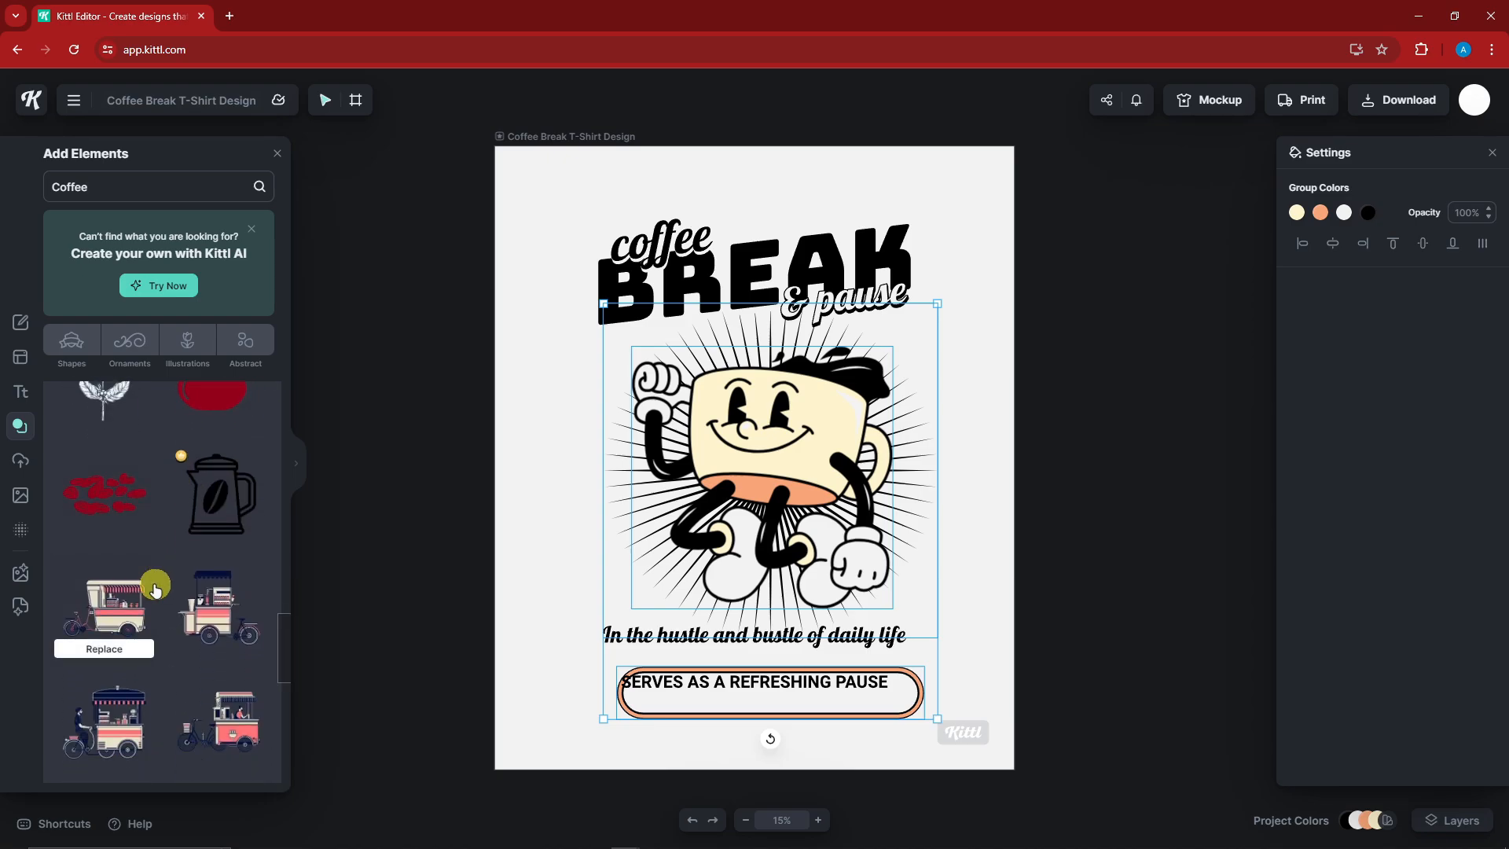
{"action": "scroll", "coordinate": [156, 589], "scroll_direction": "up", "scroll_amount": 4}
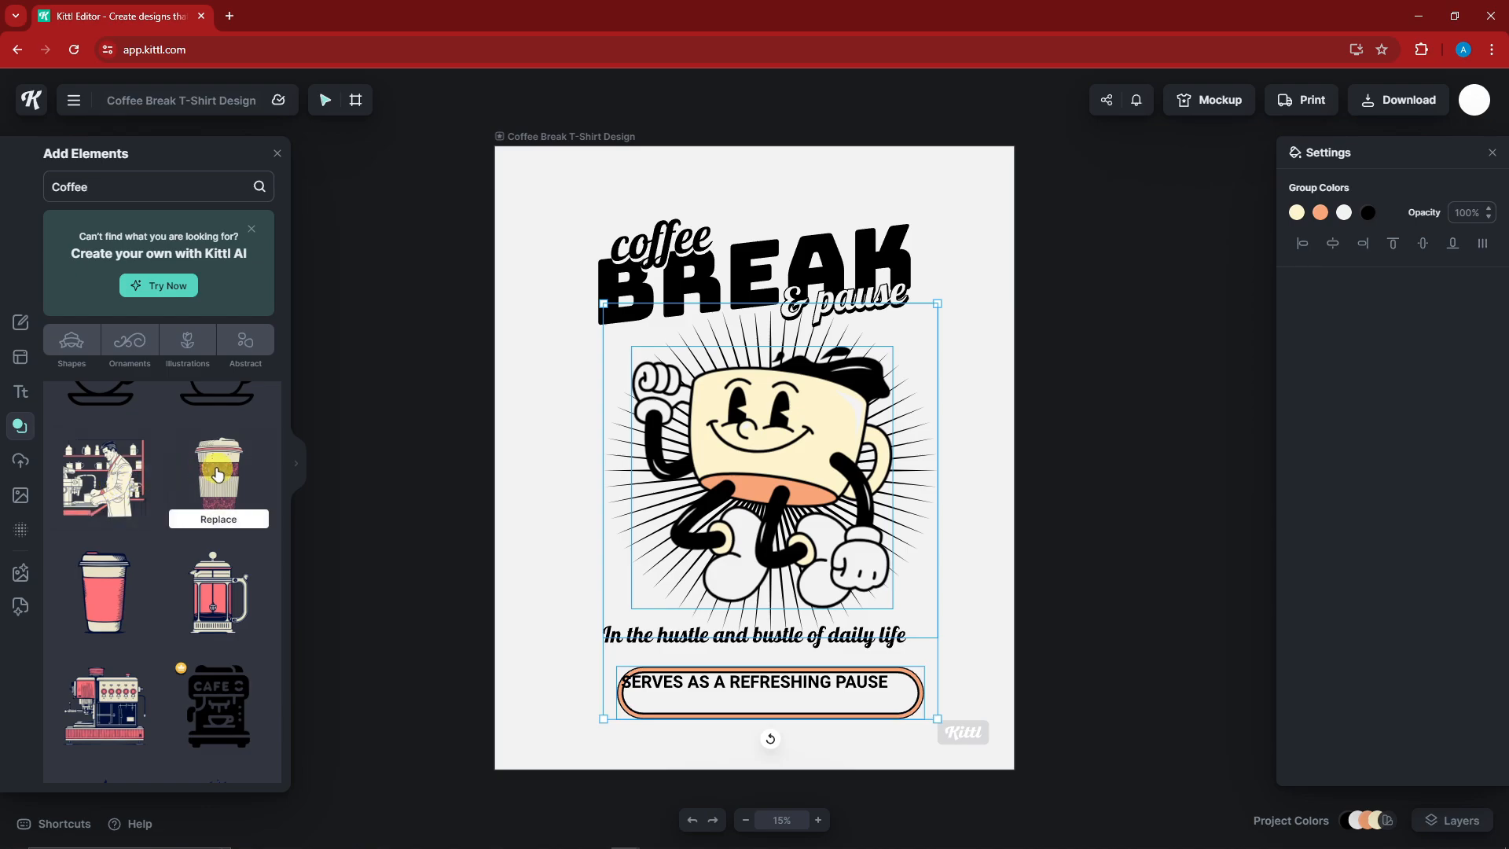
{"action": "scroll", "coordinate": [218, 641], "scroll_direction": "down", "scroll_amount": 5}
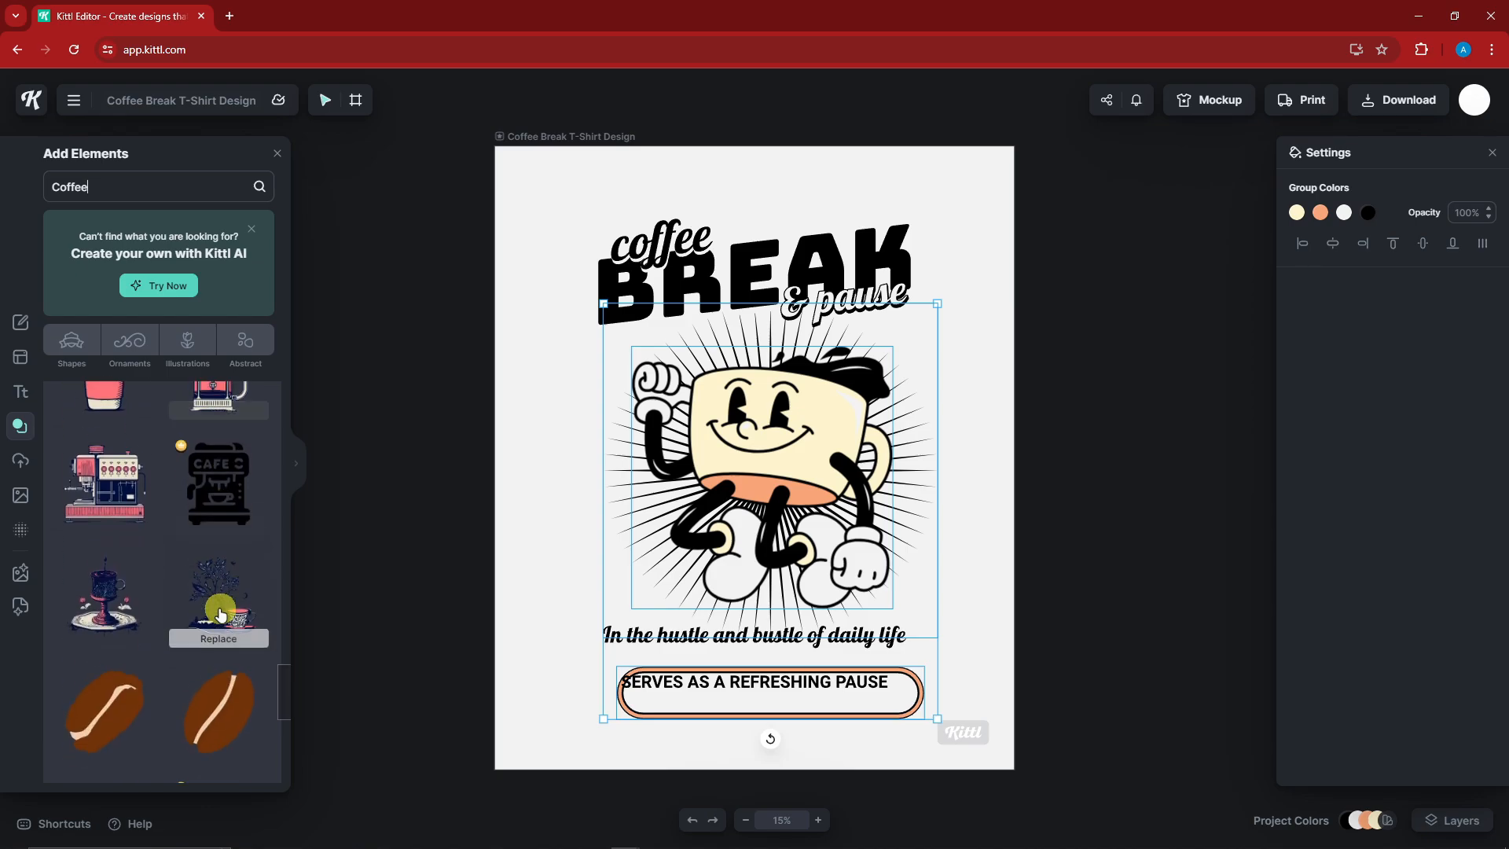
{"action": "scroll", "coordinate": [212, 566], "scroll_direction": "down", "scroll_amount": 5}
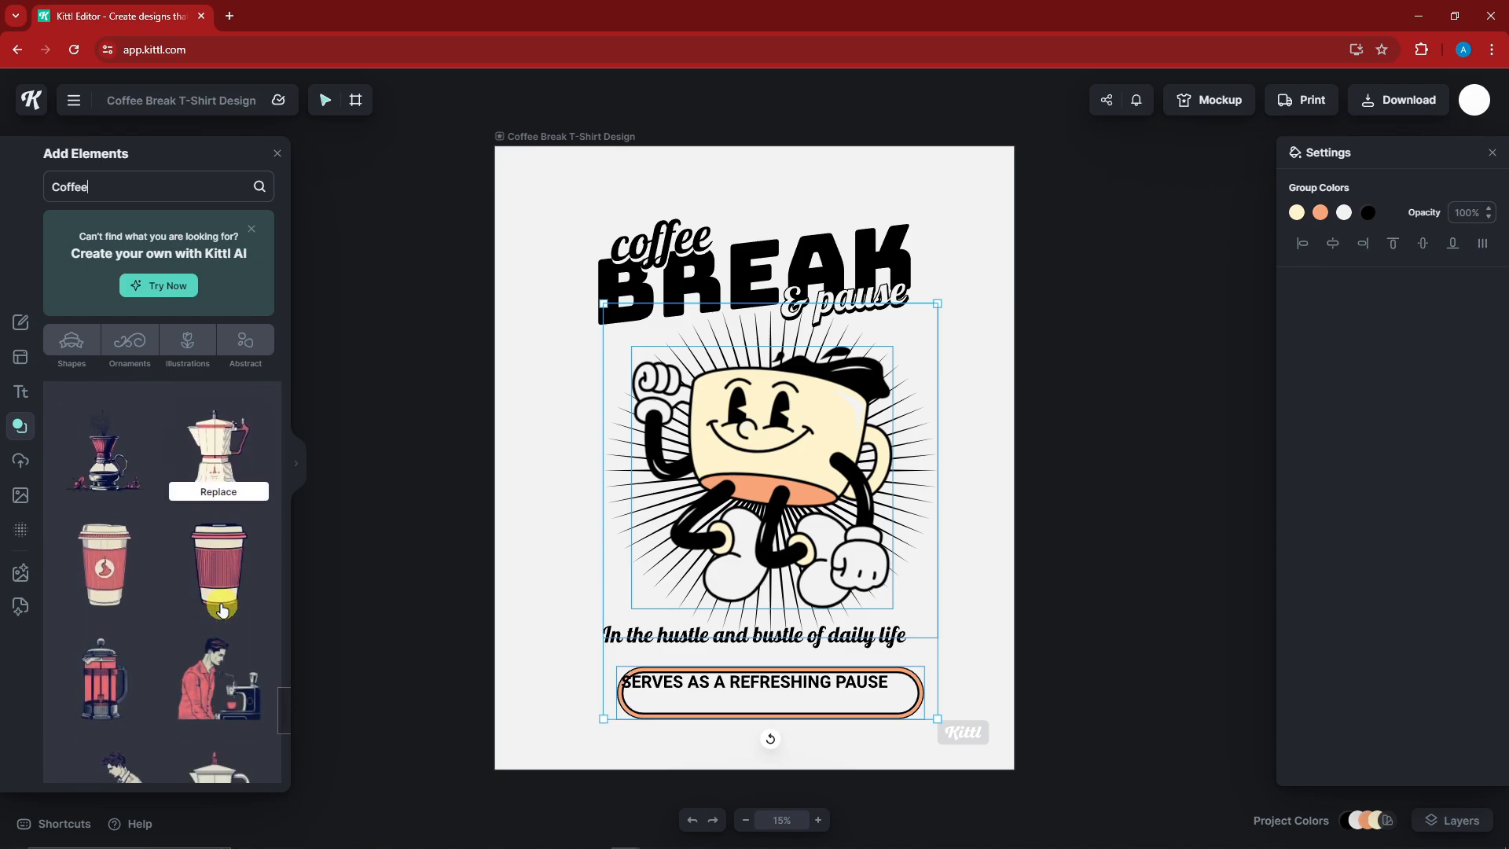
{"action": "scroll", "coordinate": [140, 573], "scroll_direction": "up", "scroll_amount": 1}
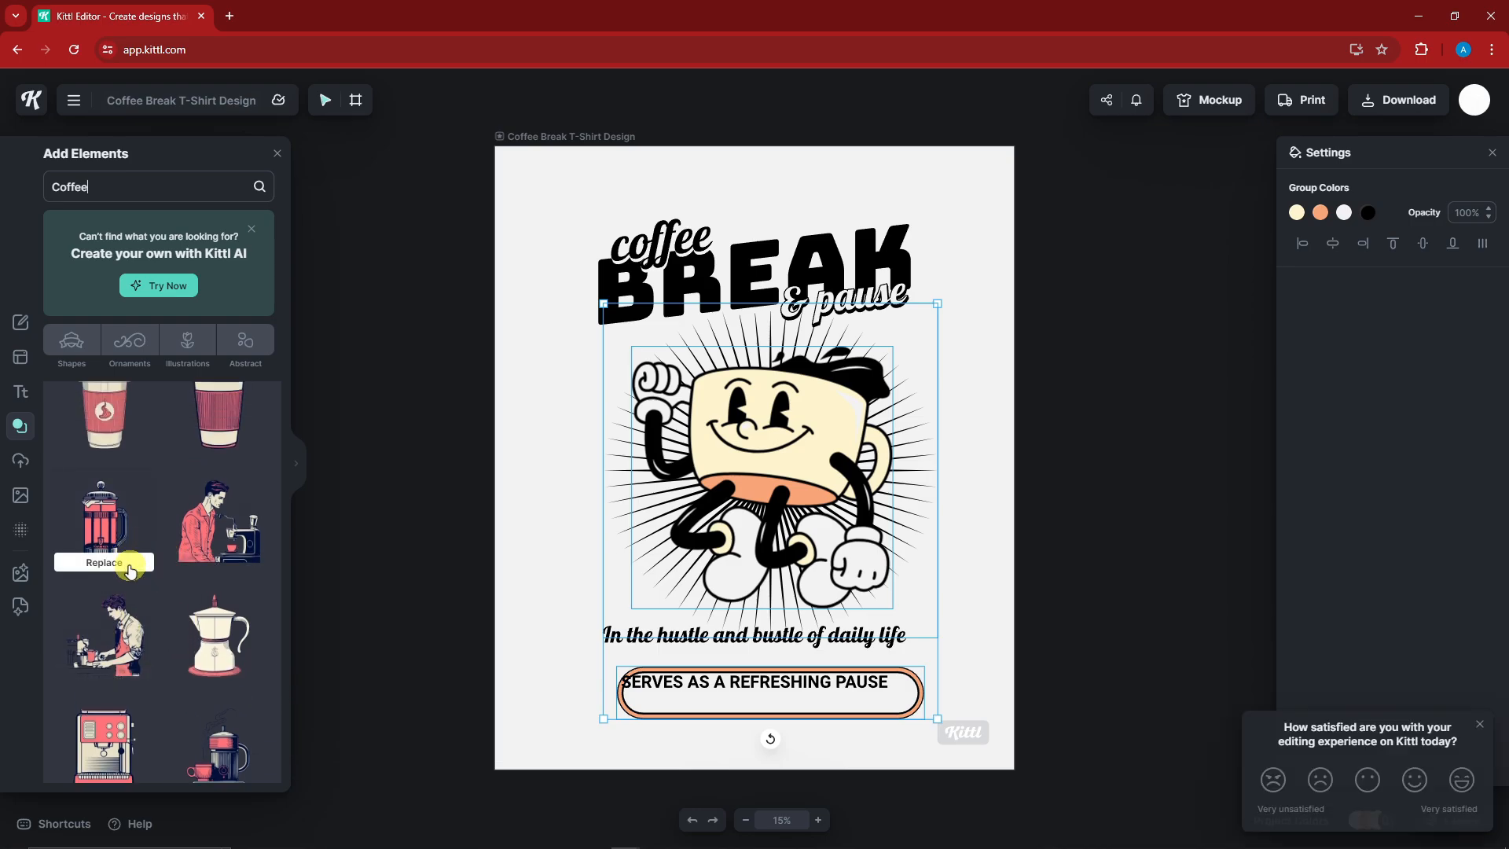
{"action": "scroll", "coordinate": [131, 571], "scroll_direction": "down", "scroll_amount": 3}
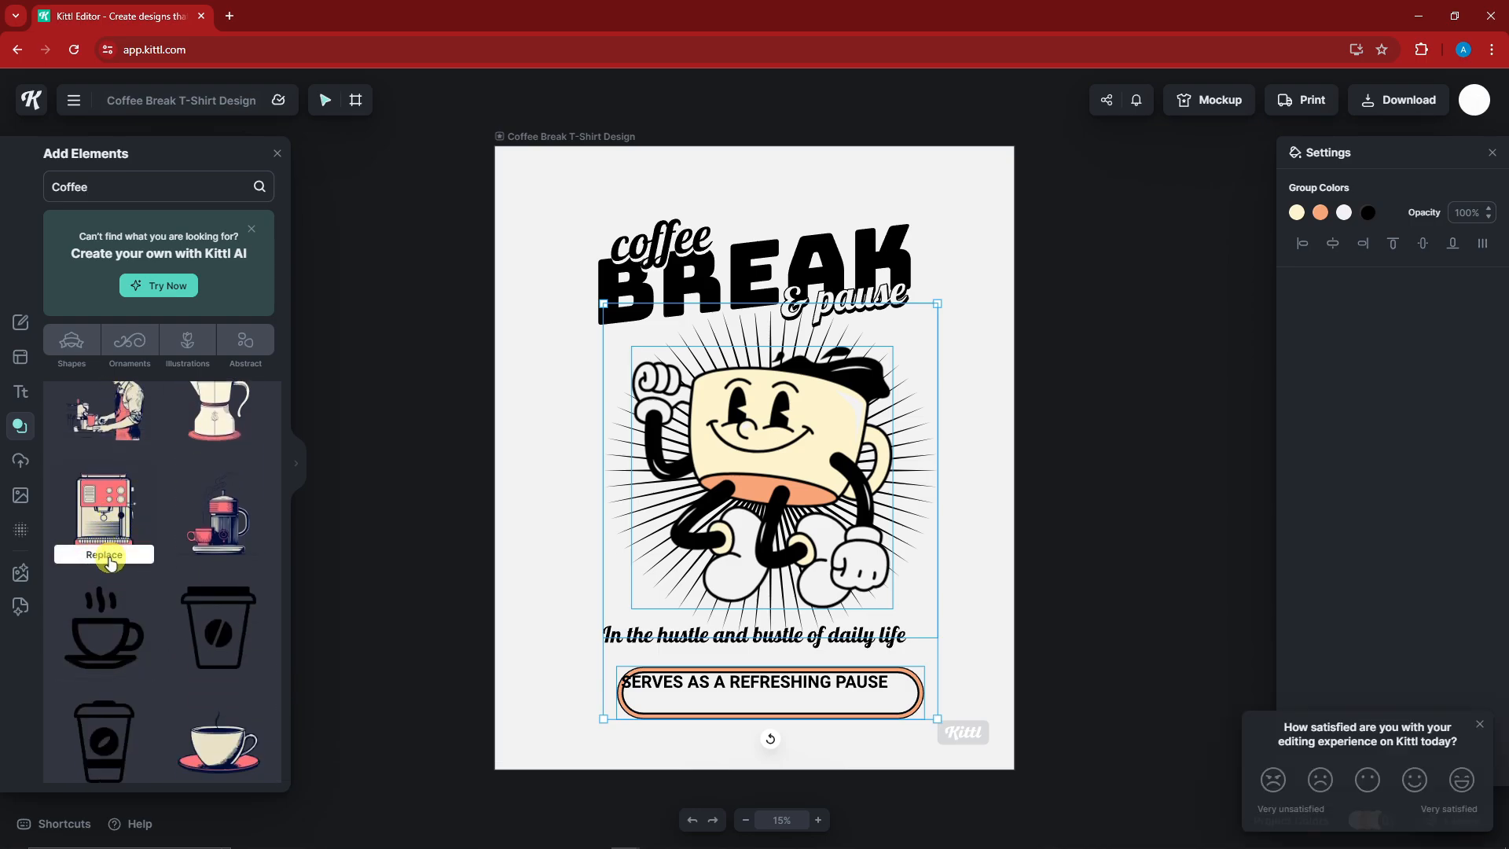
{"action": "left_click", "coordinate": [110, 561]}
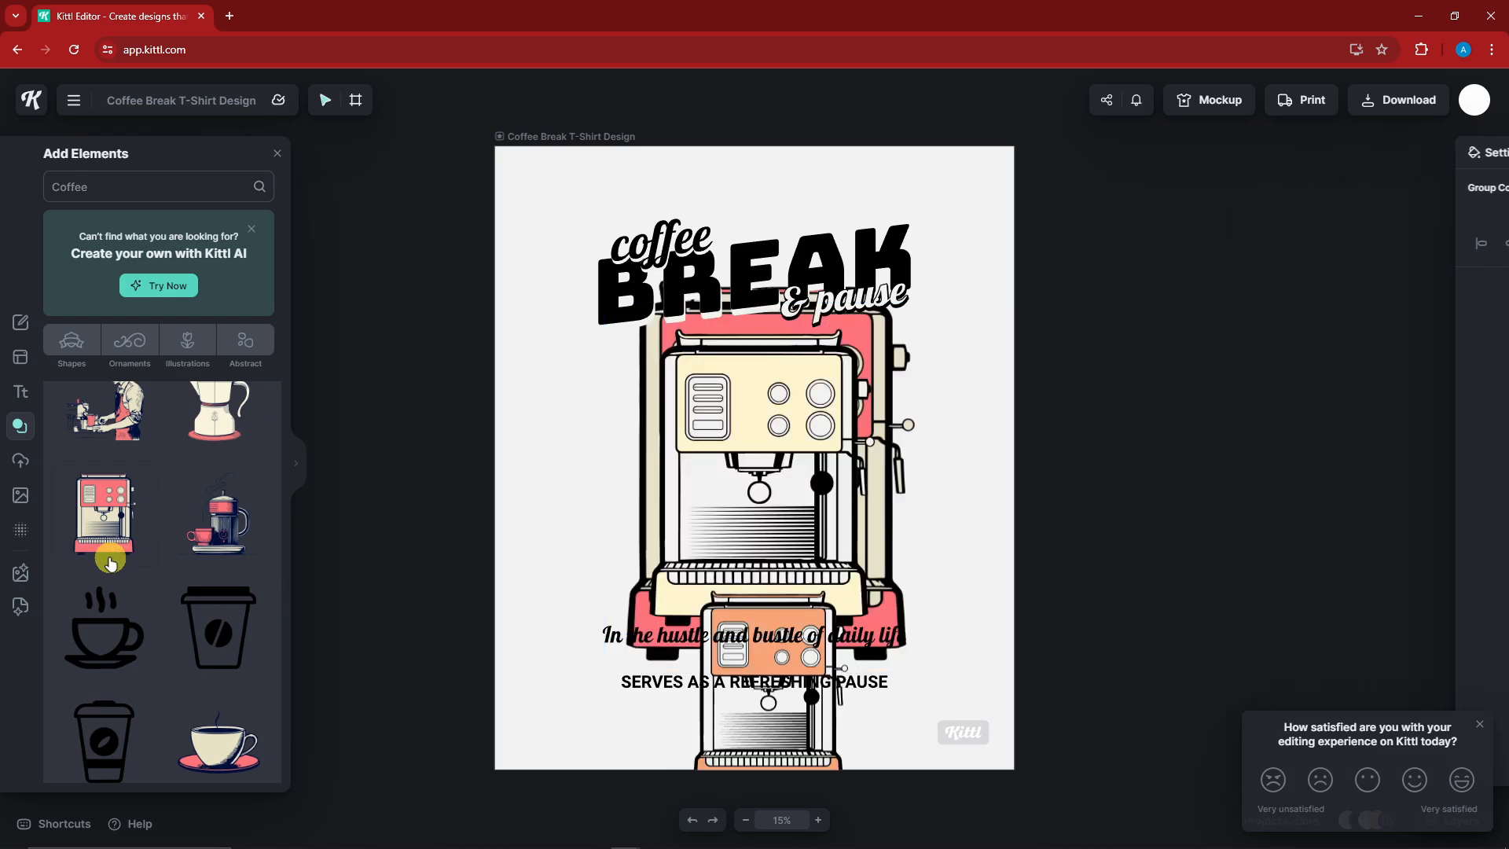
Step: Shrink the central illustration group and position it beneath the "coffee BREAK & pause" title
{"action": "mouse_move", "coordinate": [792, 518]}
{"action": "left_mouse_down"}
{"action": "mouse_move", "coordinate": [744, 481]}
{"action": "mouse_move", "coordinate": [765, 447]}
{"action": "mouse_move", "coordinate": [775, 499]}
{"action": "left_mouse_up"}
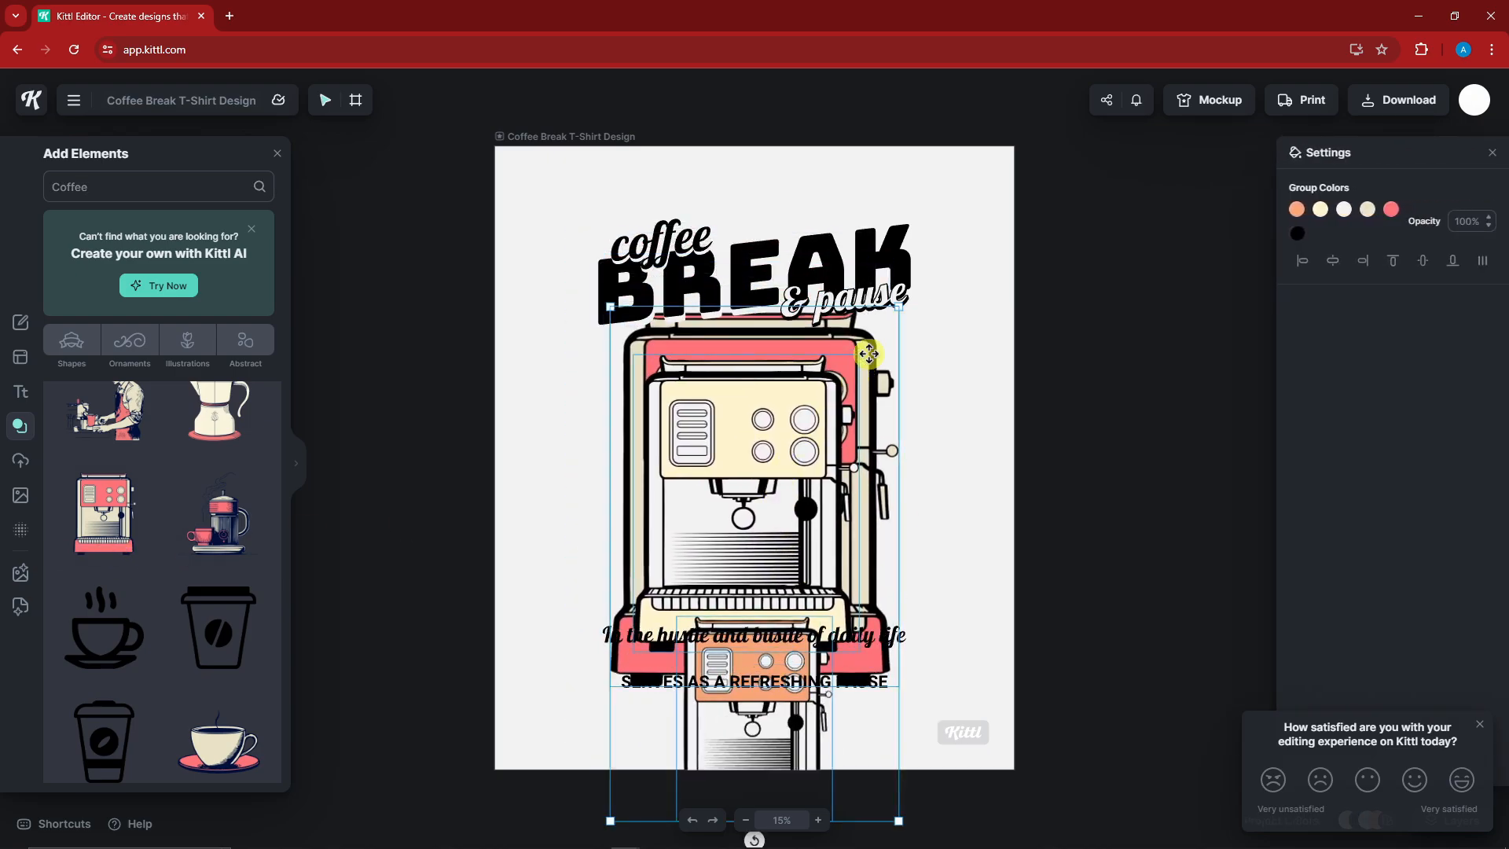
{"action": "left_click_drag", "start_coordinate": [896, 309], "coordinate": [752, 471]}
{"action": "left_click_drag", "start_coordinate": [703, 604], "coordinate": [778, 450]}
Step: Replace the espresso machine with a cream coffee cup with rising steam and reposition it below the title
{"action": "mouse_move", "coordinate": [247, 556]}
{"action": "scroll", "coordinate": [236, 582], "scroll_direction": "down", "scroll_amount": 5}
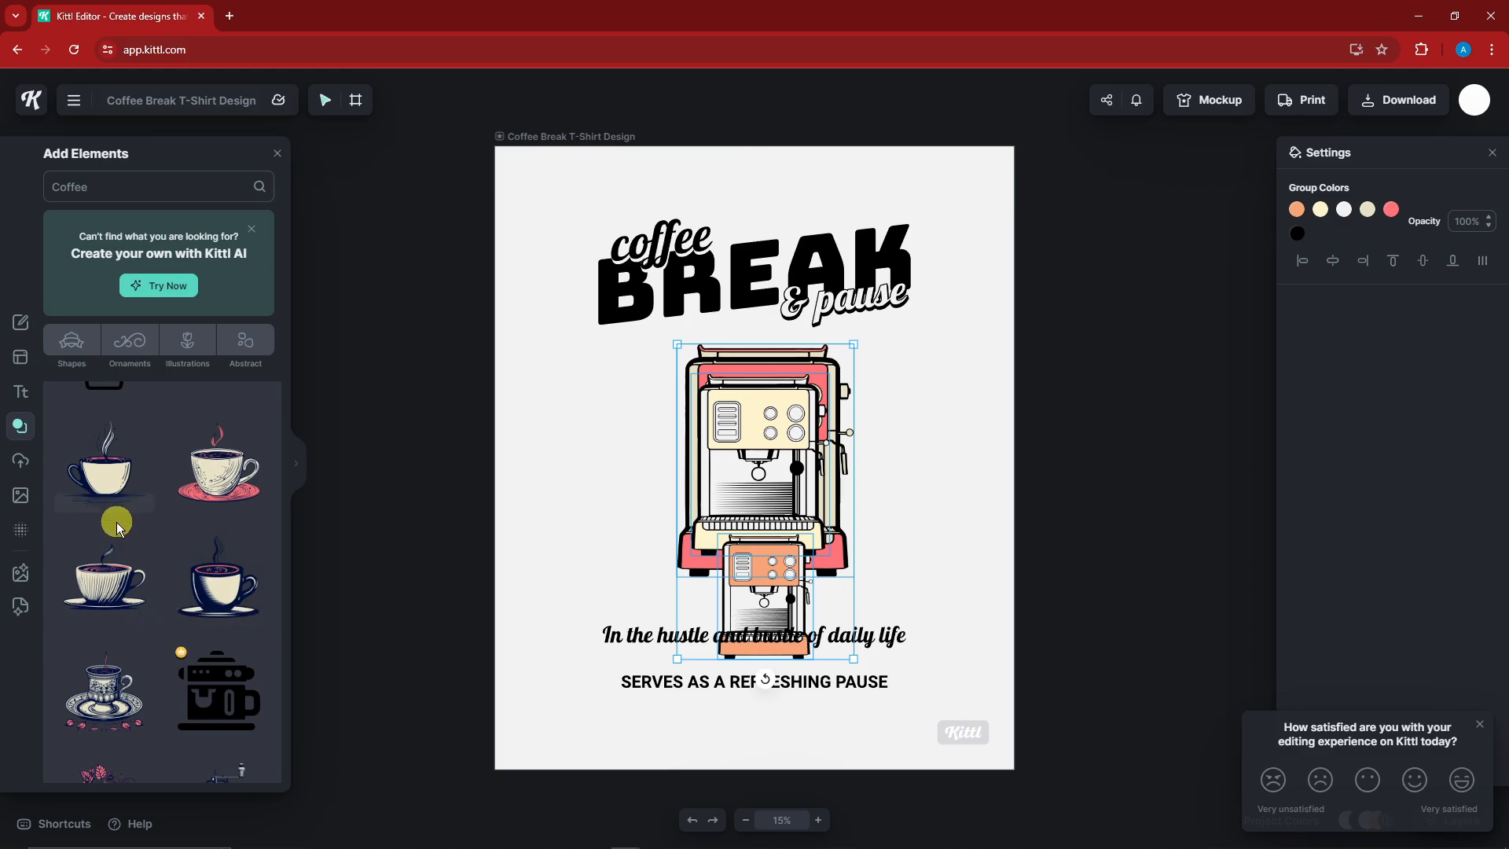
{"action": "left_click", "coordinate": [123, 507]}
{"action": "left_click", "coordinate": [717, 427]}
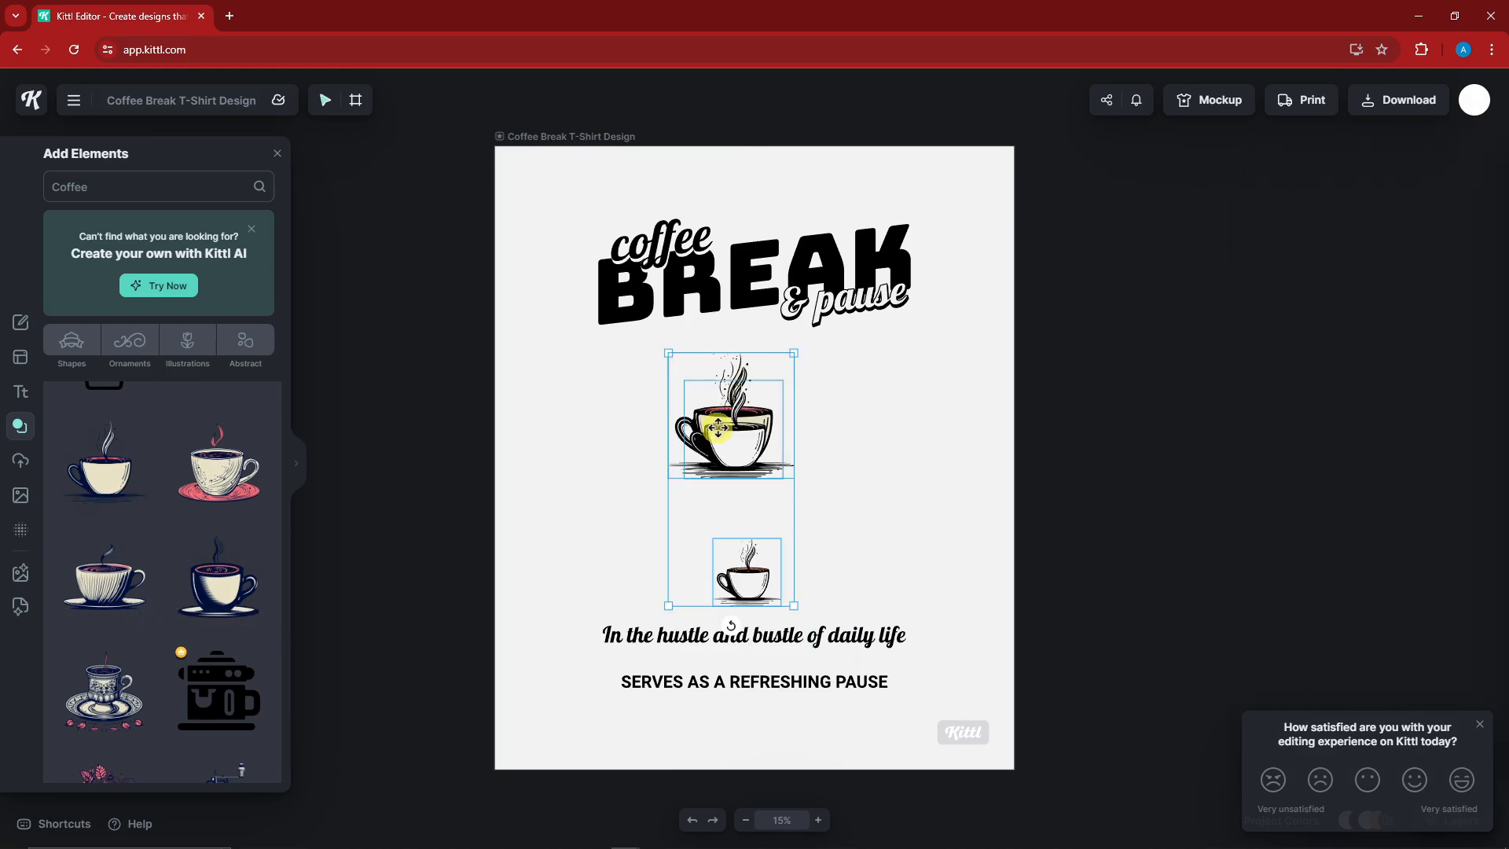
{"action": "left_click_drag", "start_coordinate": [752, 449], "coordinate": [781, 501]}
{"action": "mouse_move", "coordinate": [122, 478]}
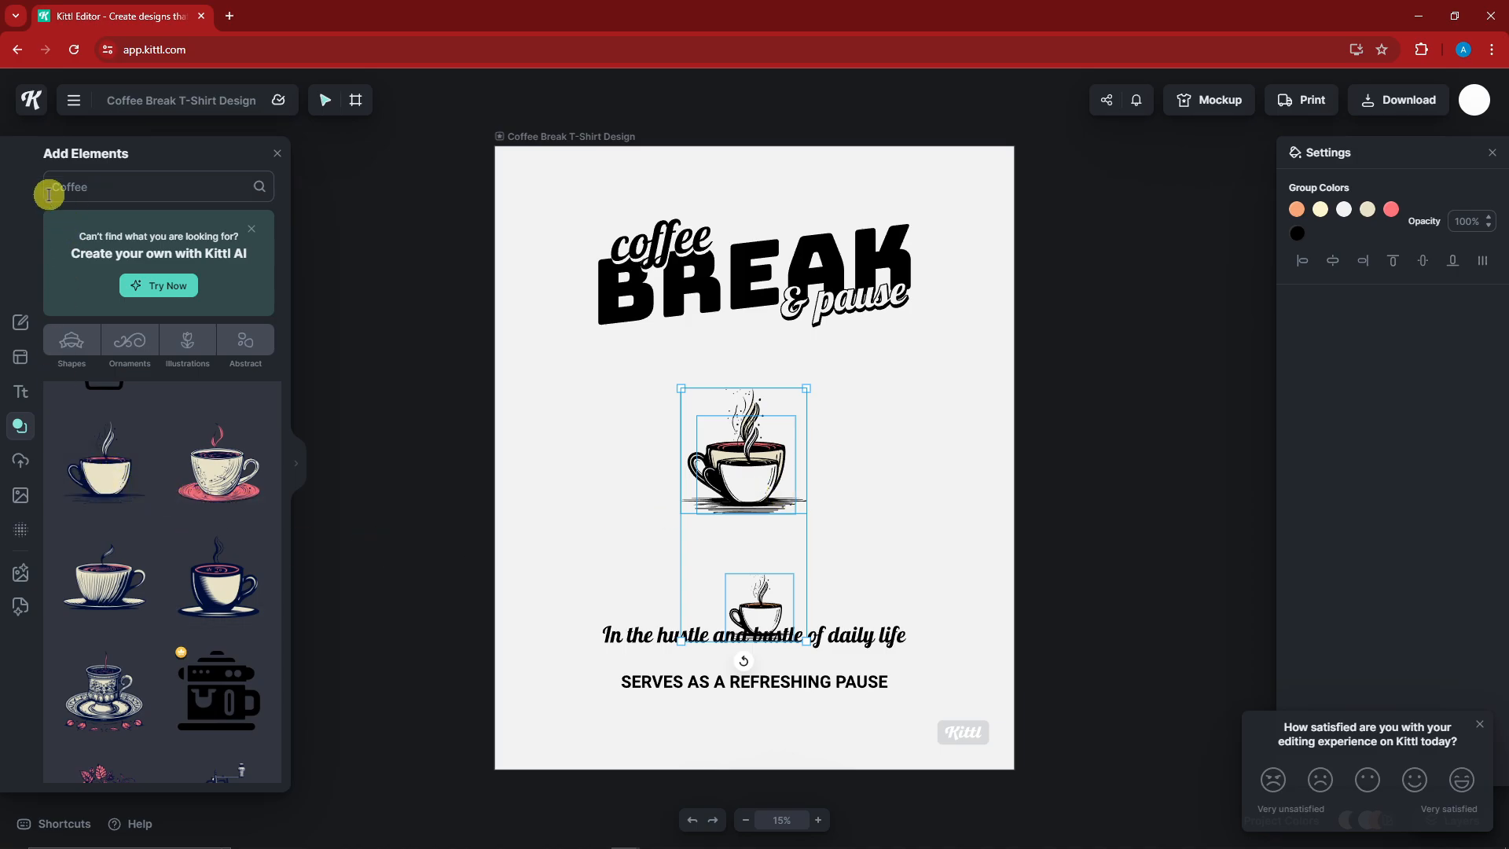
{"action": "mouse_move", "coordinate": [203, 657]}
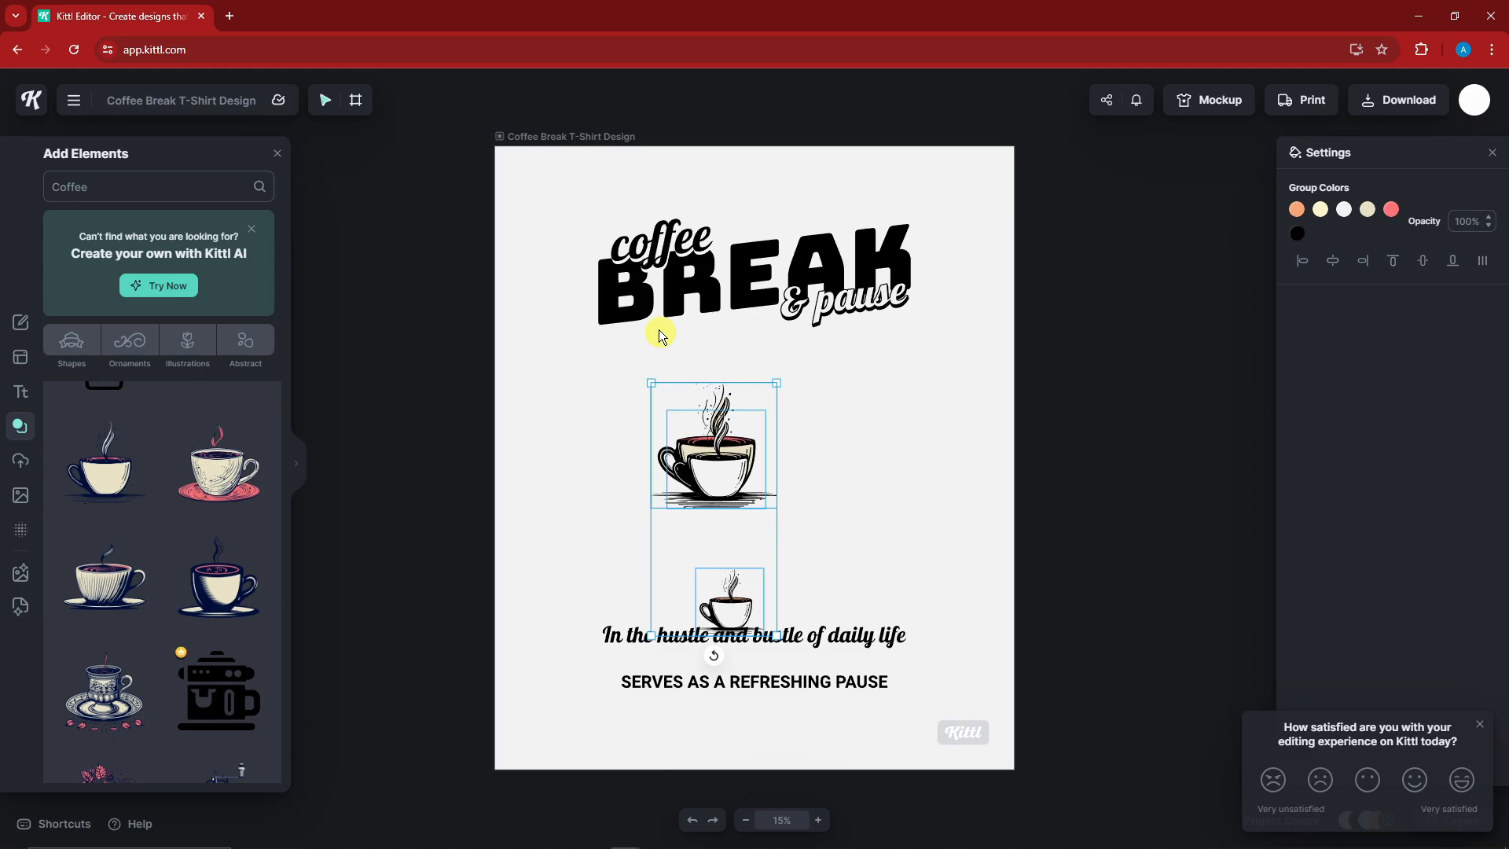
{"action": "left_click", "coordinate": [619, 248]}
{"action": "left_click", "coordinate": [876, 303]}
{"action": "left_click", "coordinate": [1230, 431]}
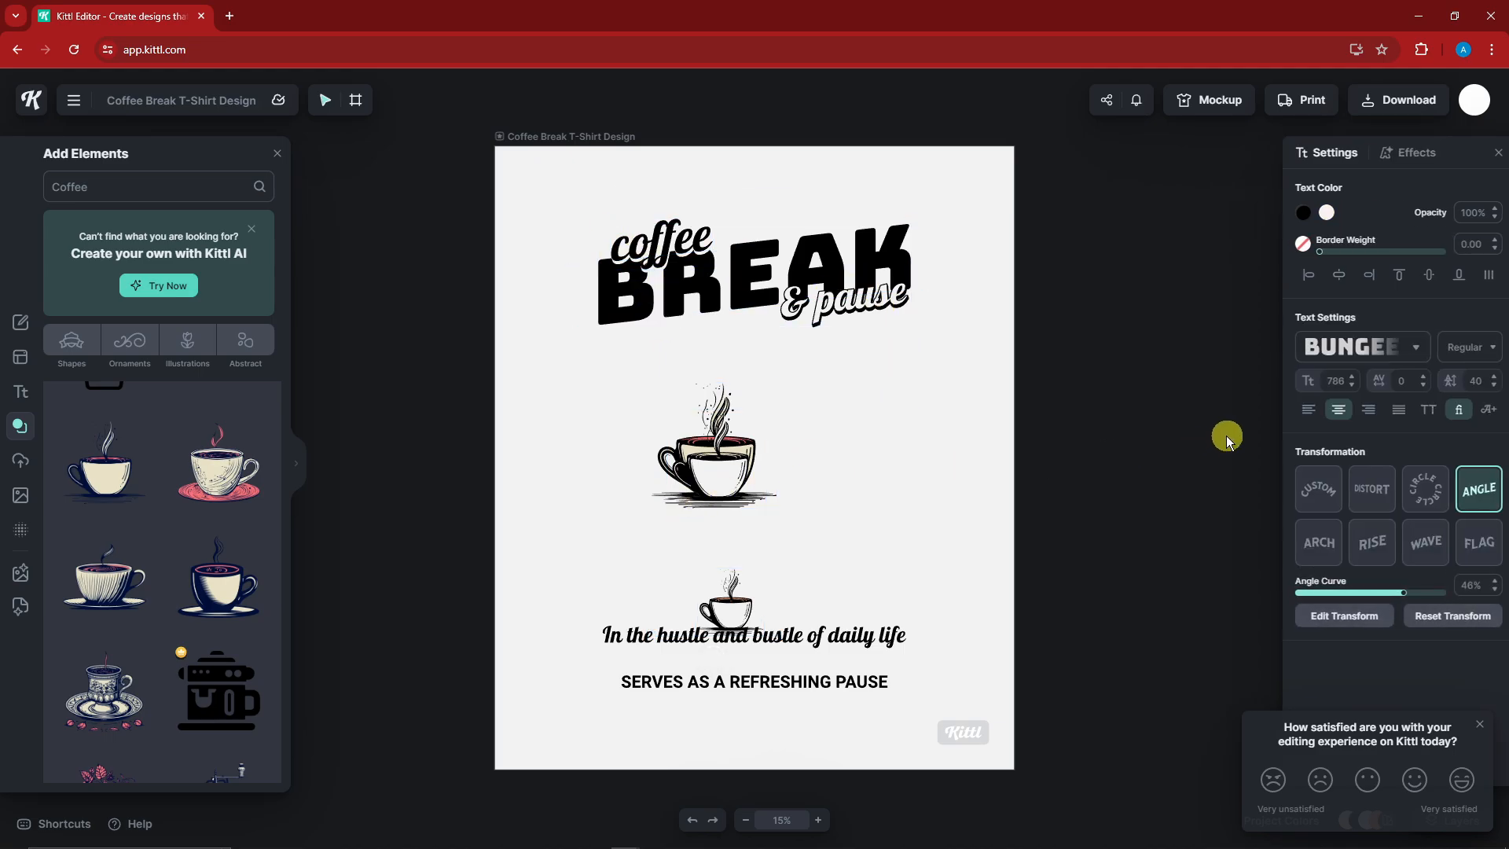
{"action": "scroll", "coordinate": [754, 471], "scroll_direction": "down", "scroll_amount": 2}
{"action": "scroll", "coordinate": [123, 599], "scroll_direction": "down", "scroll_amount": 1}
{"action": "scroll", "coordinate": [885, 530], "scroll_direction": "up", "scroll_amount": 4}
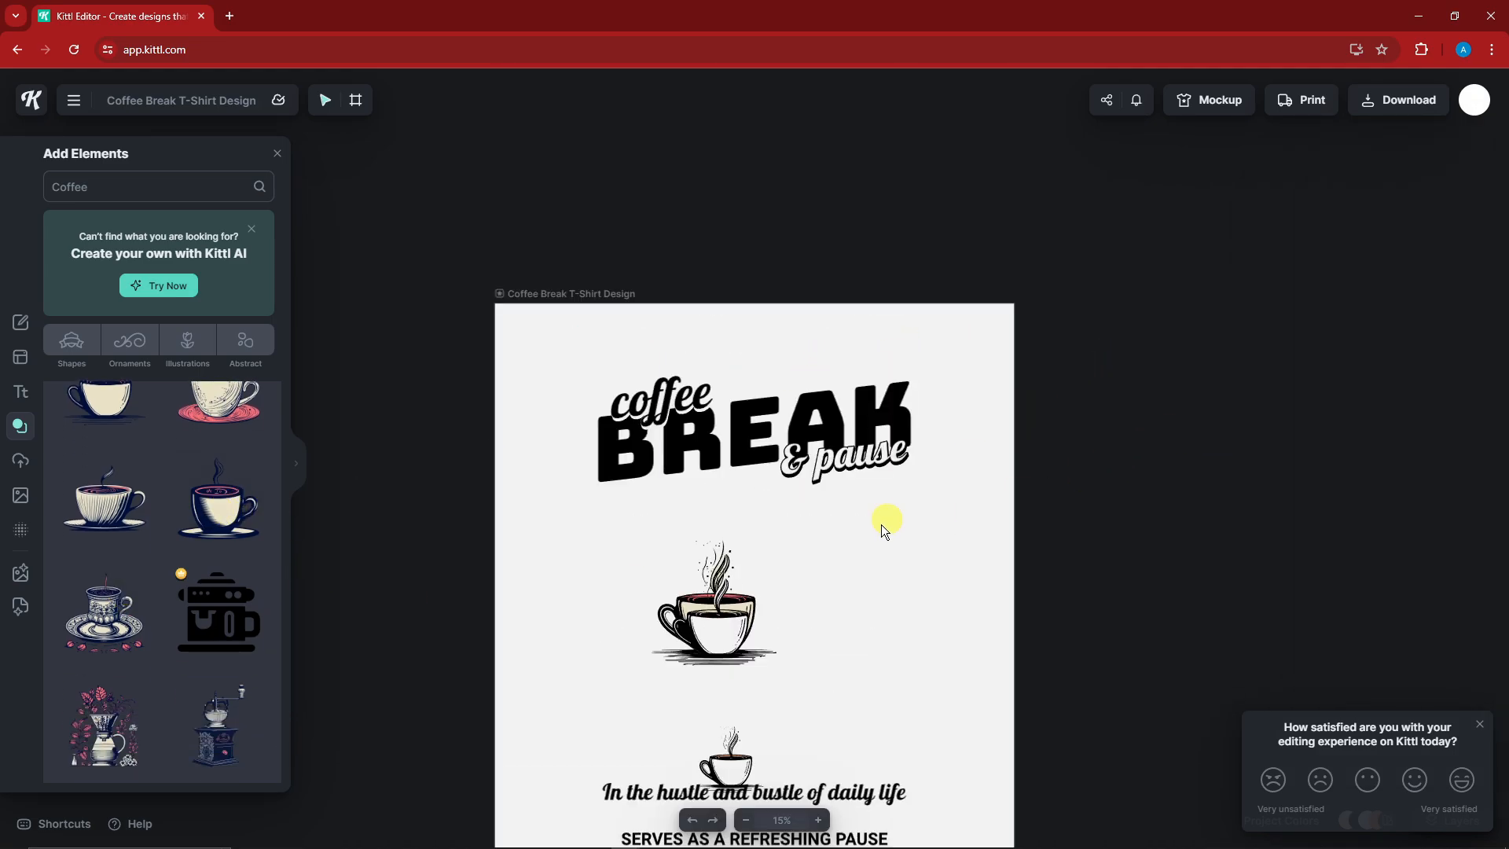
{"action": "scroll", "coordinate": [760, 636], "scroll_direction": "down", "scroll_amount": 2}
Step: Replace the coffee cup with the floral coffee pot illustration and move it toward the middle, below the title
{"action": "left_click", "coordinate": [717, 503]}
{"action": "scroll", "coordinate": [146, 605], "scroll_direction": "down", "scroll_amount": 2}
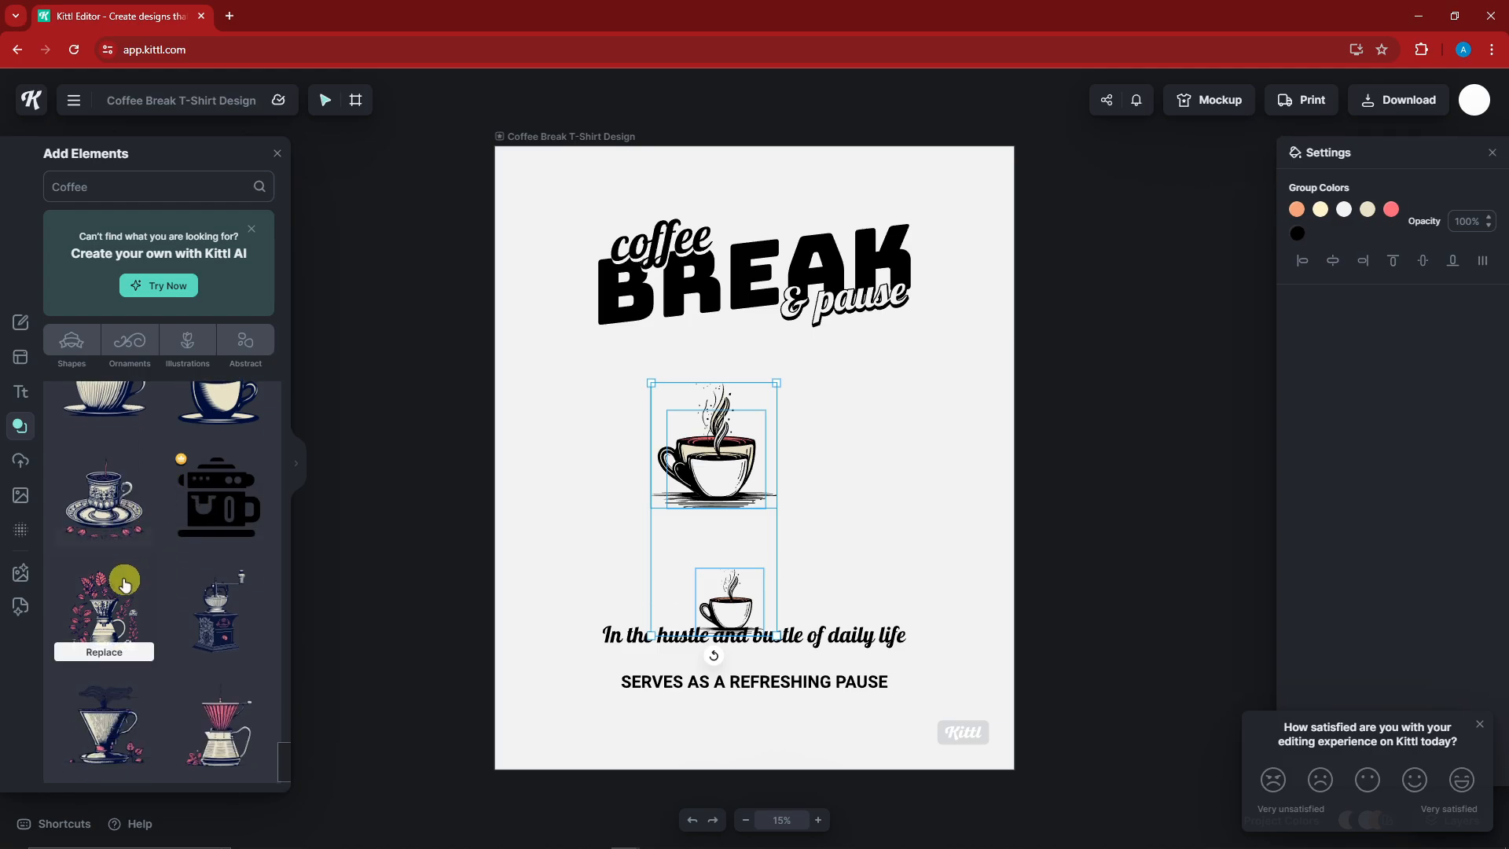
{"action": "left_click", "coordinate": [104, 649]}
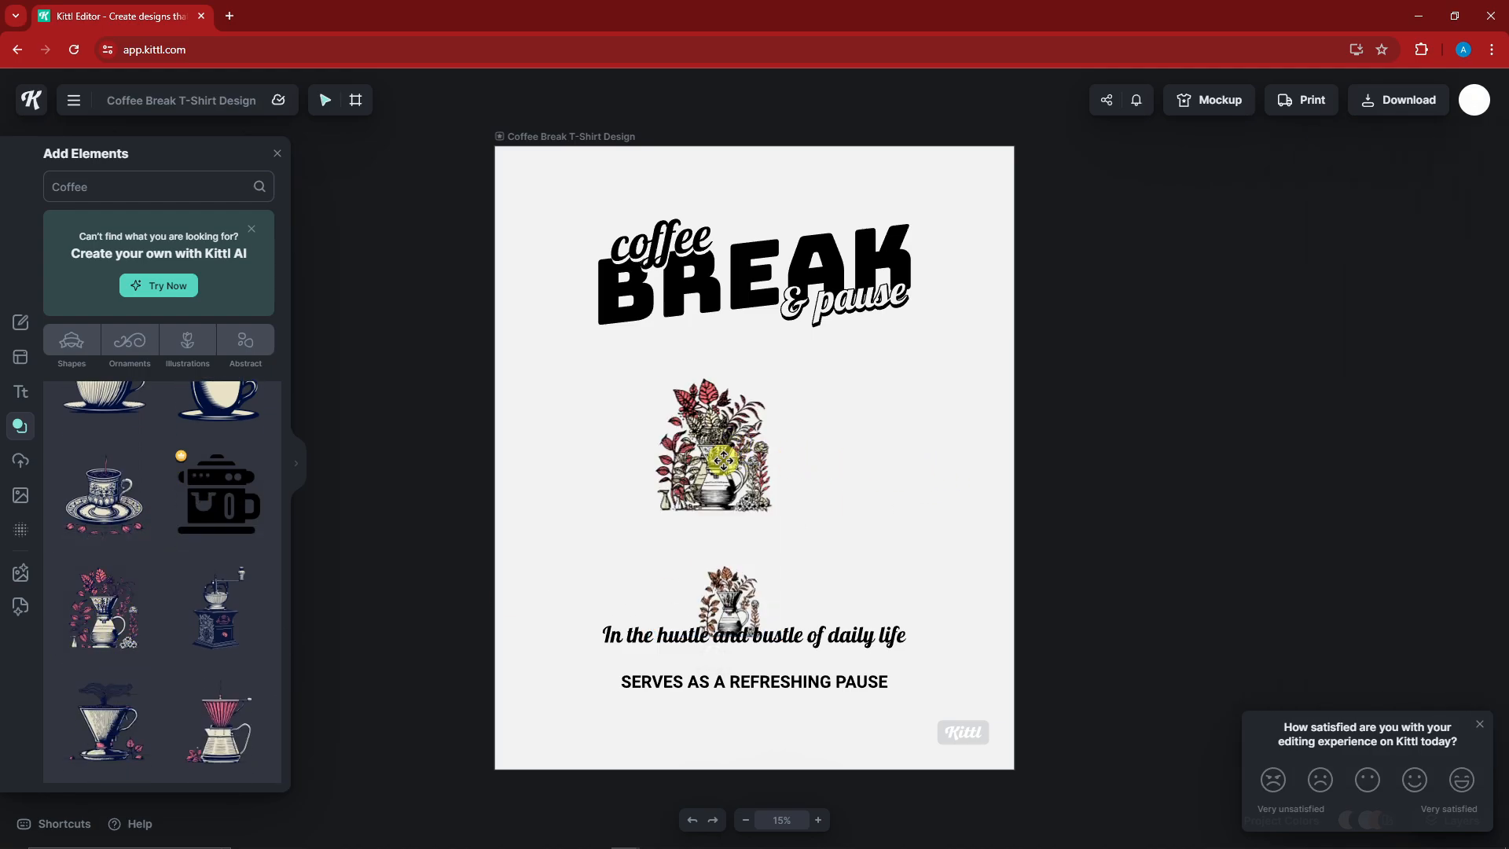
{"action": "left_click_drag", "start_coordinate": [722, 460], "coordinate": [756, 455]}
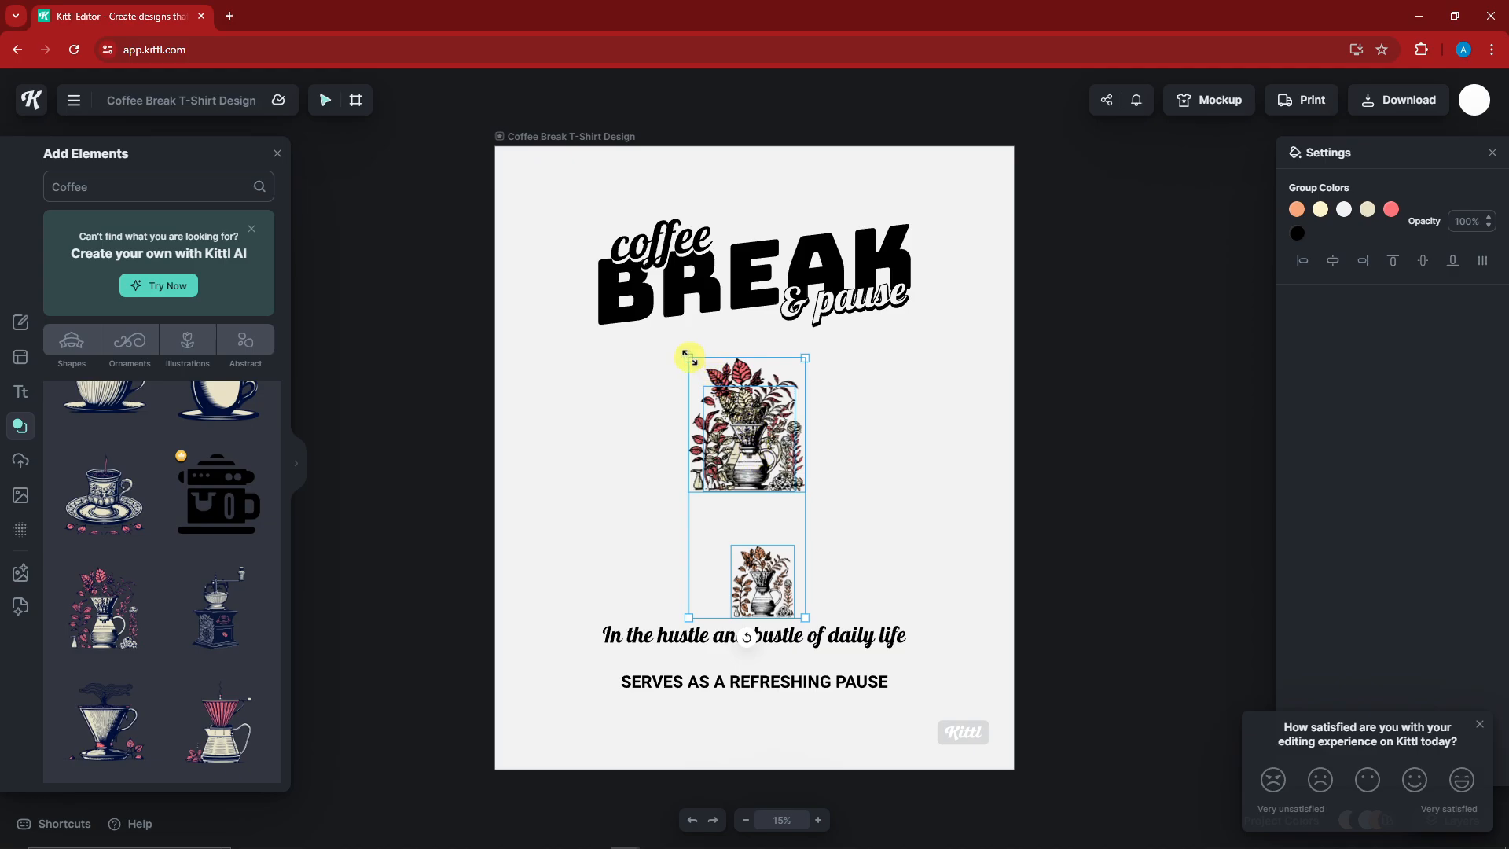
Step: Enlarge the floral coffee pot illustration group and reposition it below the "coffee BREAK & pause" title
{"action": "left_click_drag", "start_coordinate": [689, 357], "coordinate": [644, 279]}
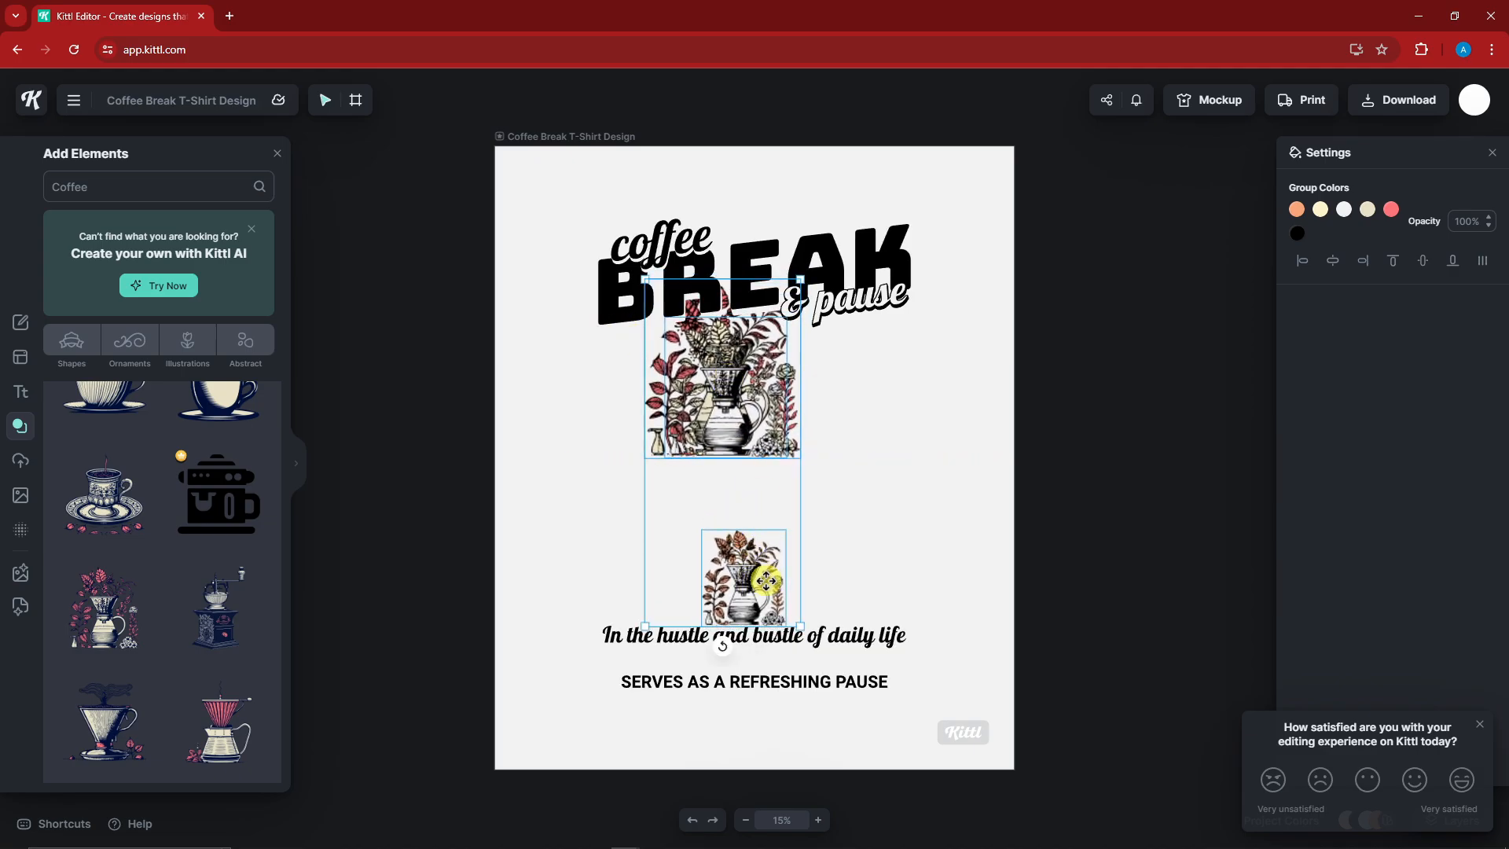
{"action": "left_click_drag", "start_coordinate": [766, 581], "coordinate": [764, 486]}
{"action": "left_click", "coordinate": [1146, 422]}
{"action": "left_click", "coordinate": [781, 439]}
Step: Search the elements for "Coffee mug animated" and browse the results for a cup illustration
{"action": "scroll", "coordinate": [88, 572], "scroll_direction": "down", "scroll_amount": 5}
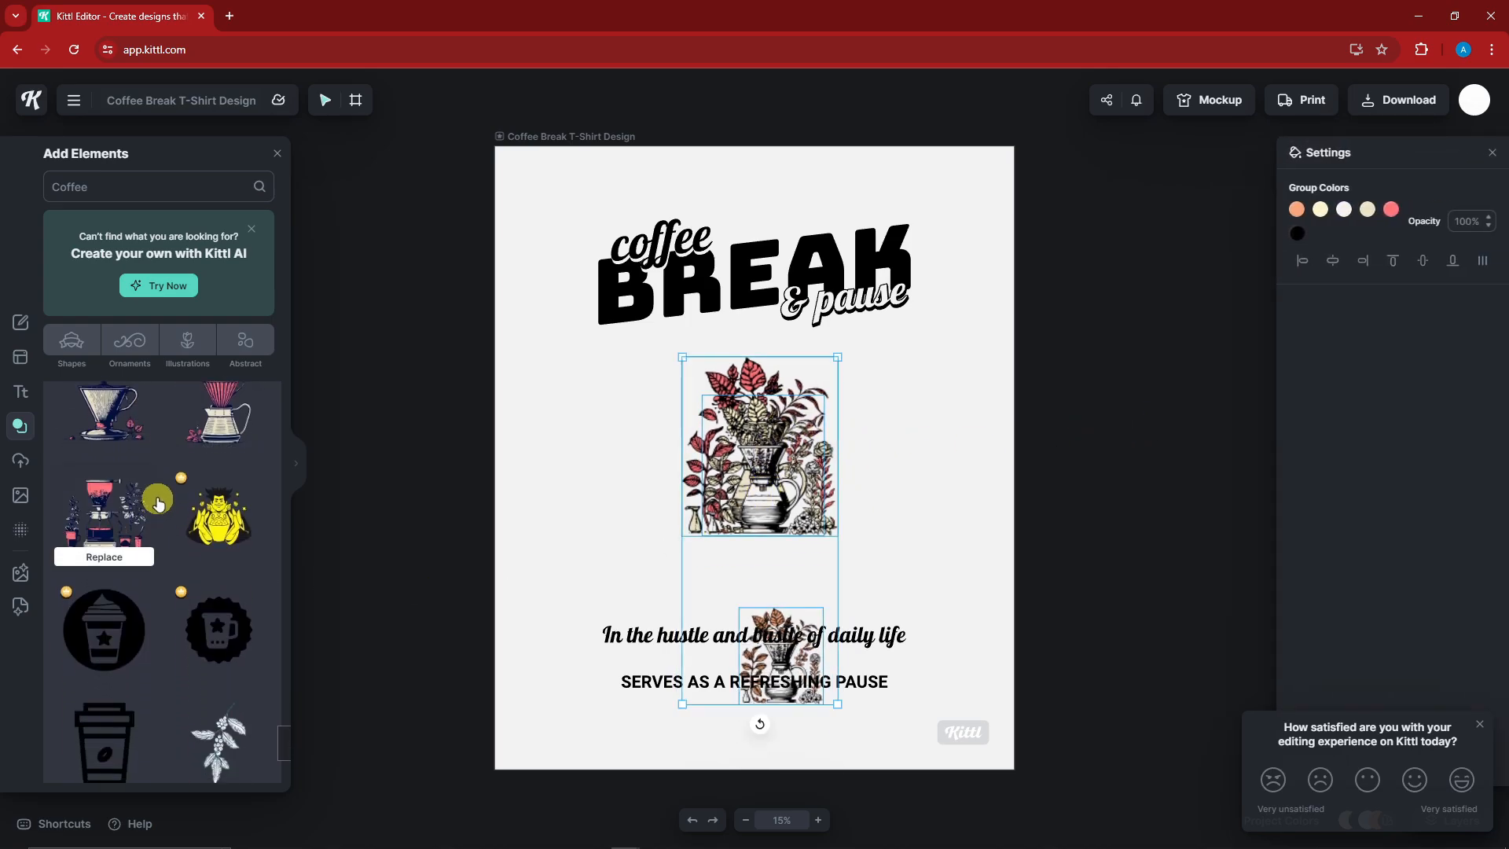
{"action": "left_click", "coordinate": [125, 184]}
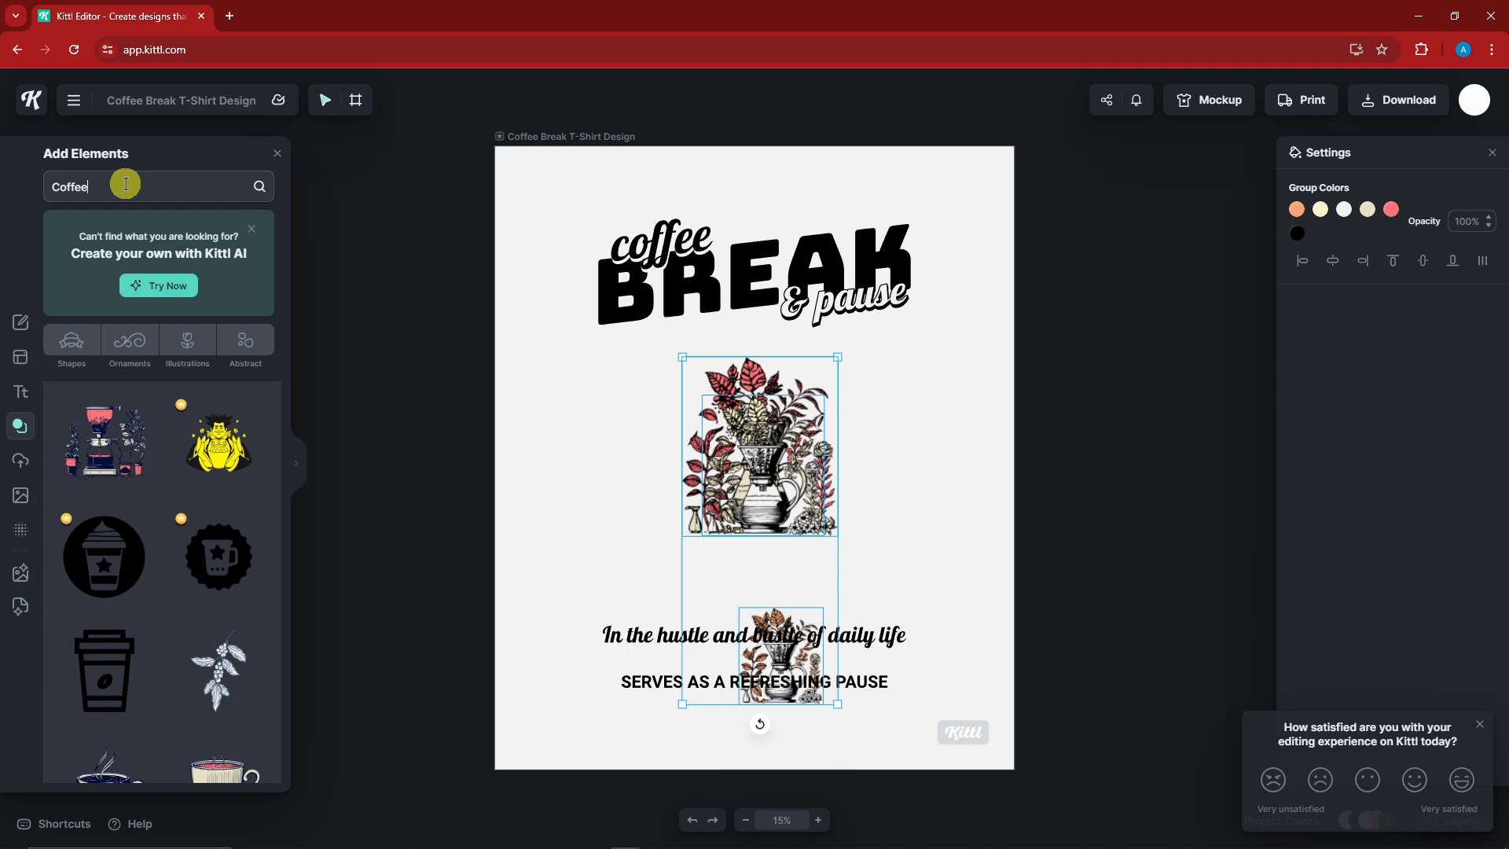
{"action": "type", "text": "mug animated"}
{"action": "key", "text": "Return"}
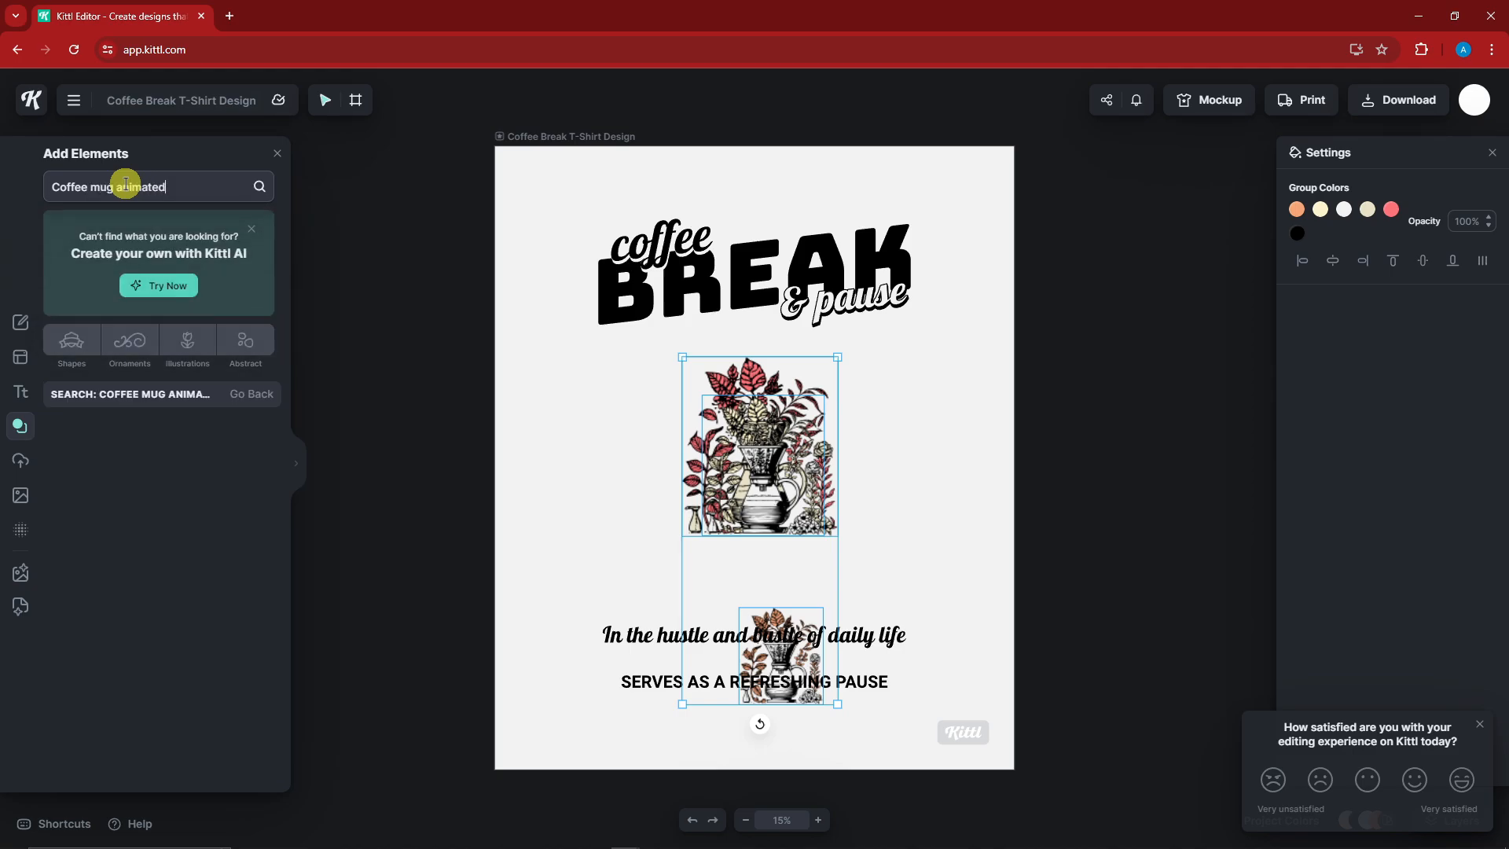
{"action": "scroll", "coordinate": [162, 529], "scroll_direction": "down", "scroll_amount": 5}
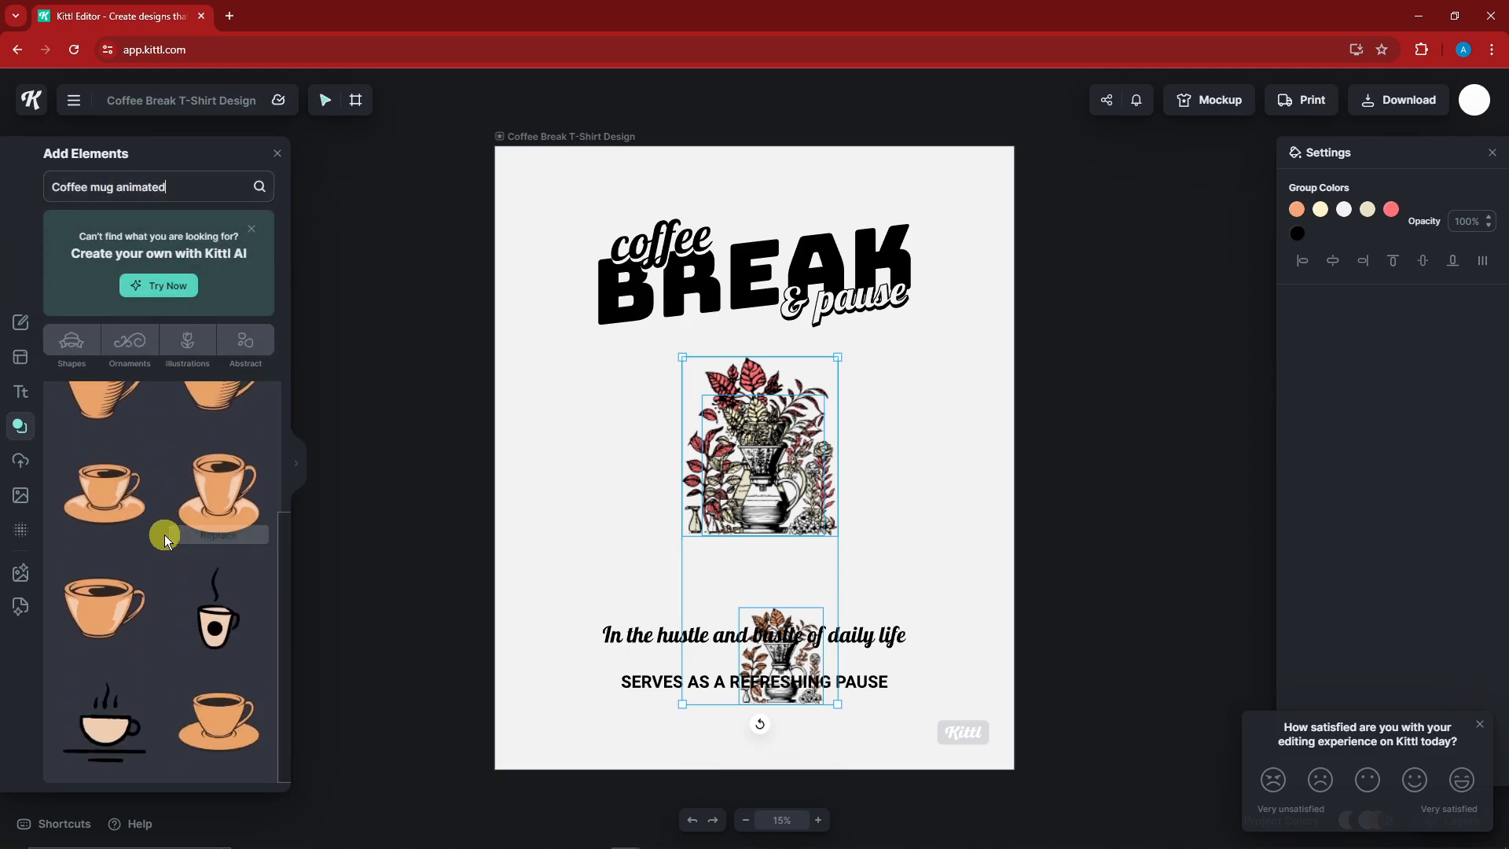
{"action": "scroll", "coordinate": [175, 515], "scroll_direction": "down", "scroll_amount": 5}
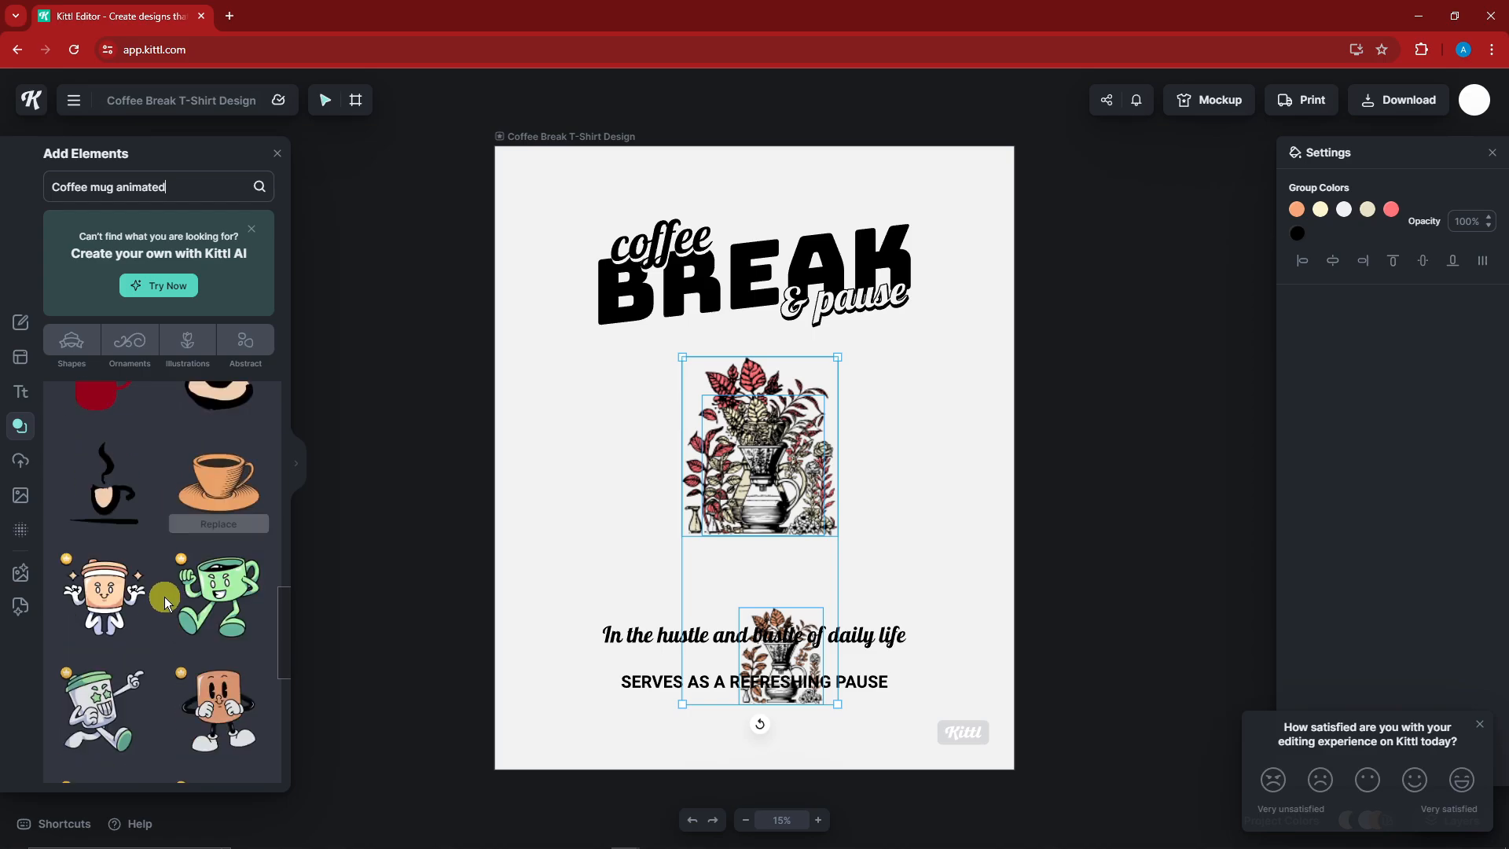
{"action": "scroll", "coordinate": [203, 482], "scroll_direction": "up", "scroll_amount": 2}
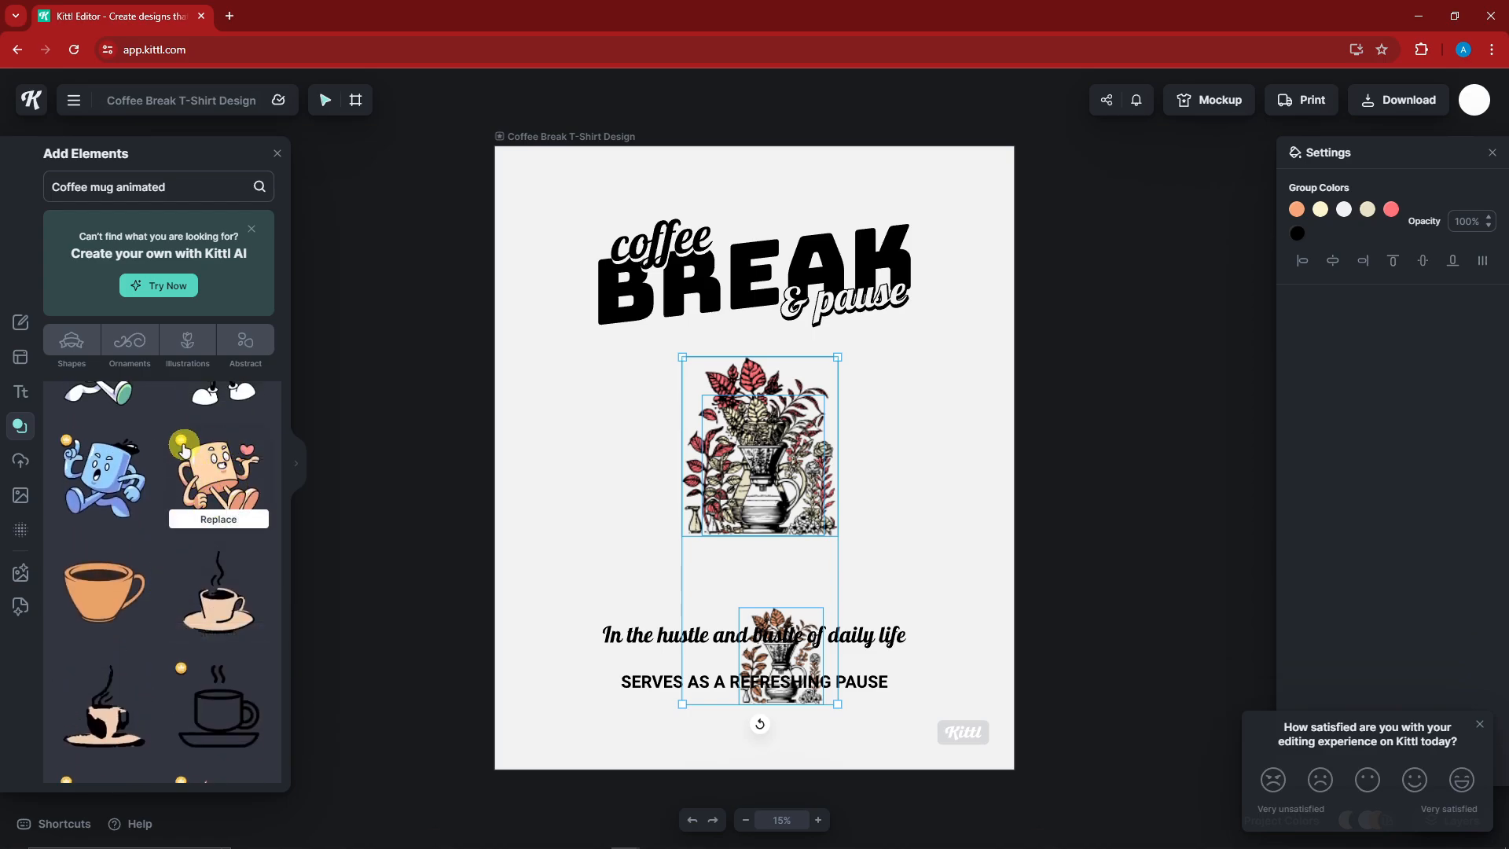
{"action": "scroll", "coordinate": [137, 520], "scroll_direction": "down", "scroll_amount": 5}
{"action": "scroll", "coordinate": [144, 521], "scroll_direction": "down", "scroll_amount": 5}
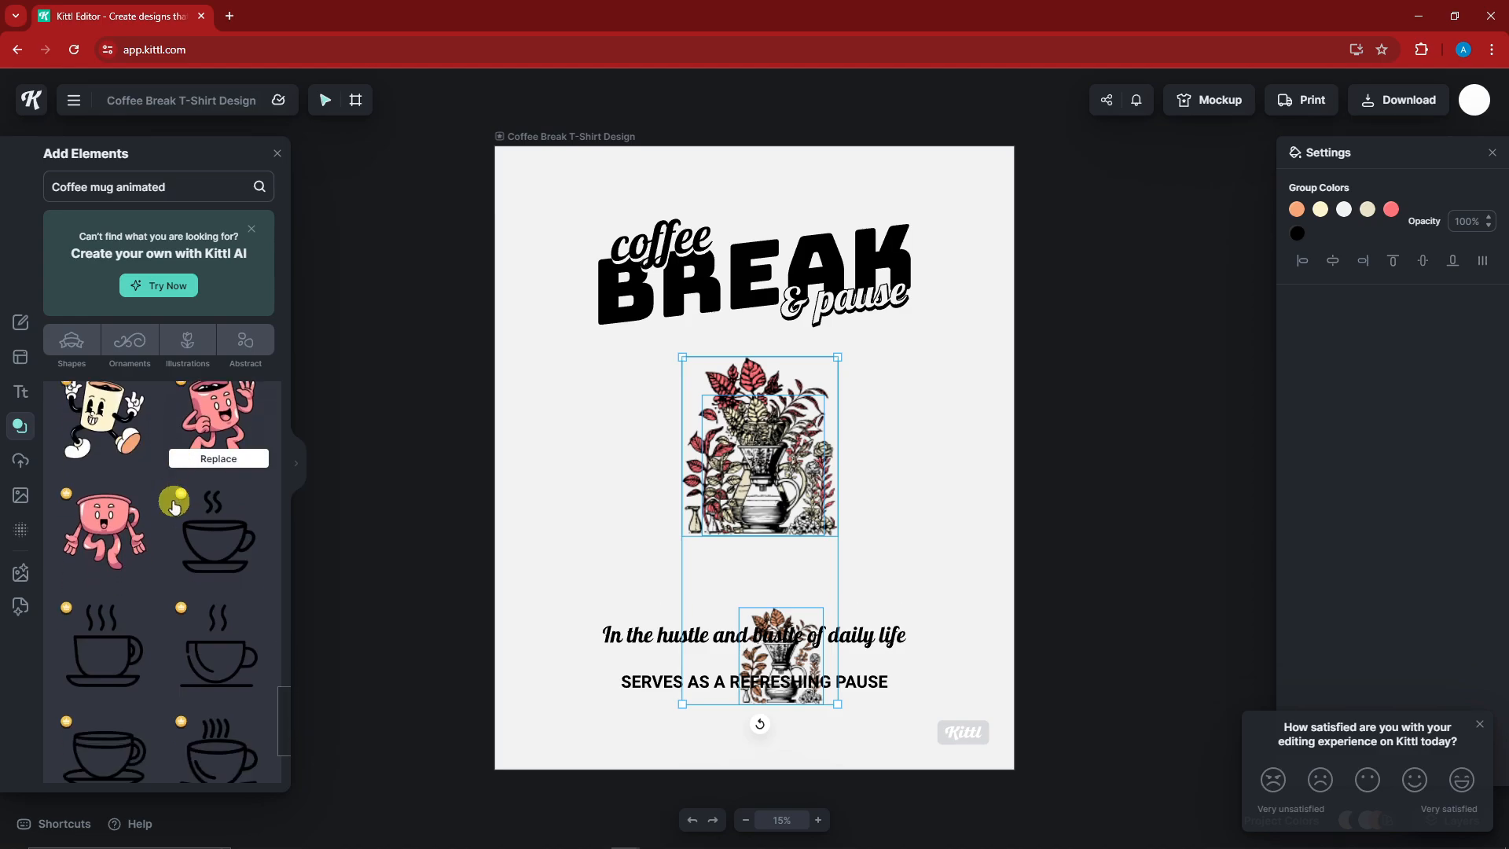
{"action": "scroll", "coordinate": [147, 537], "scroll_direction": "down", "scroll_amount": 5}
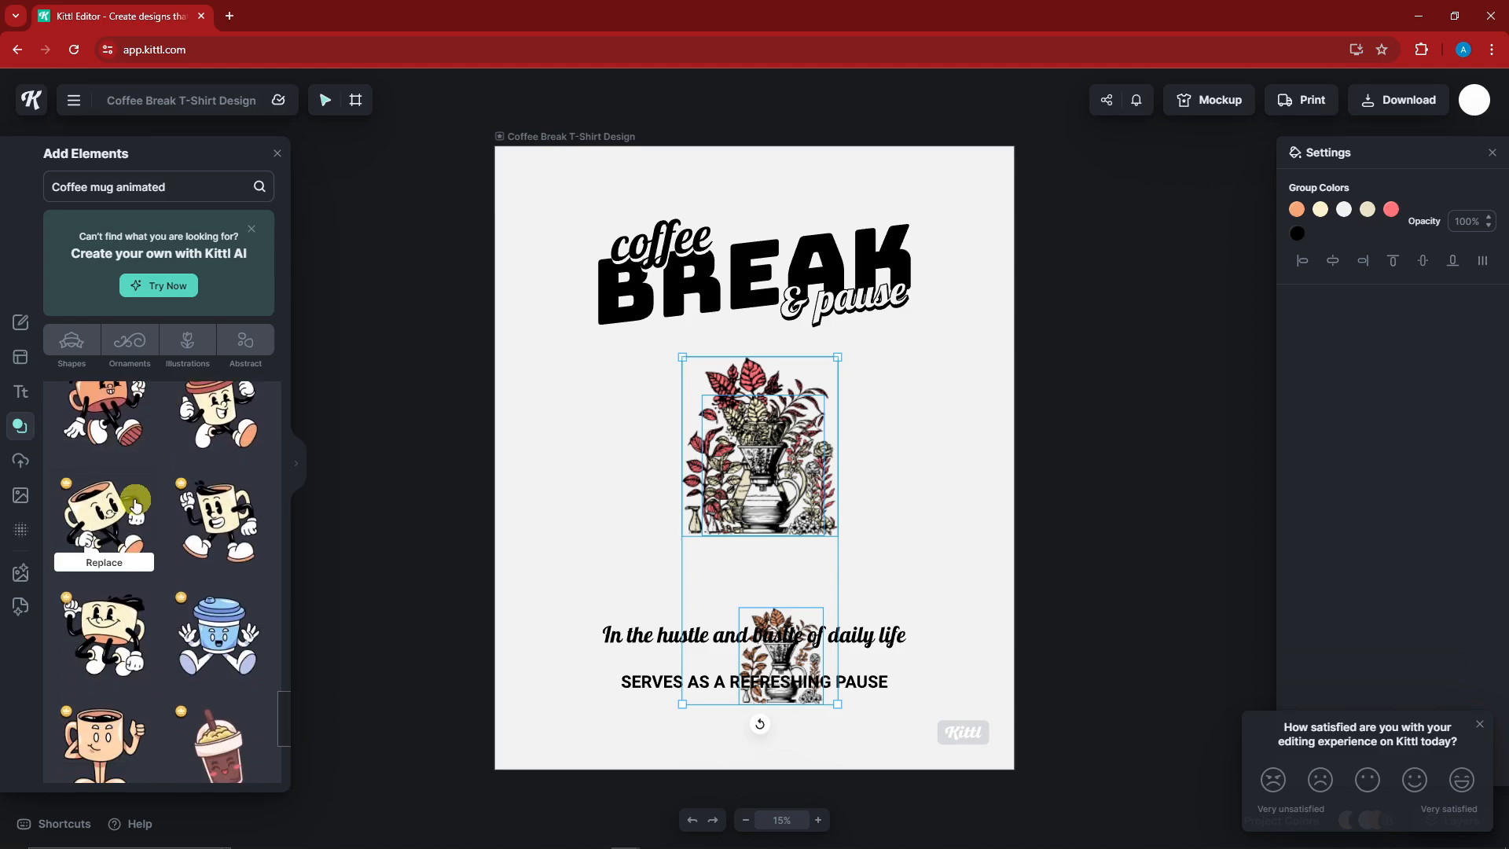
{"action": "scroll", "coordinate": [167, 548], "scroll_direction": "down", "scroll_amount": 3}
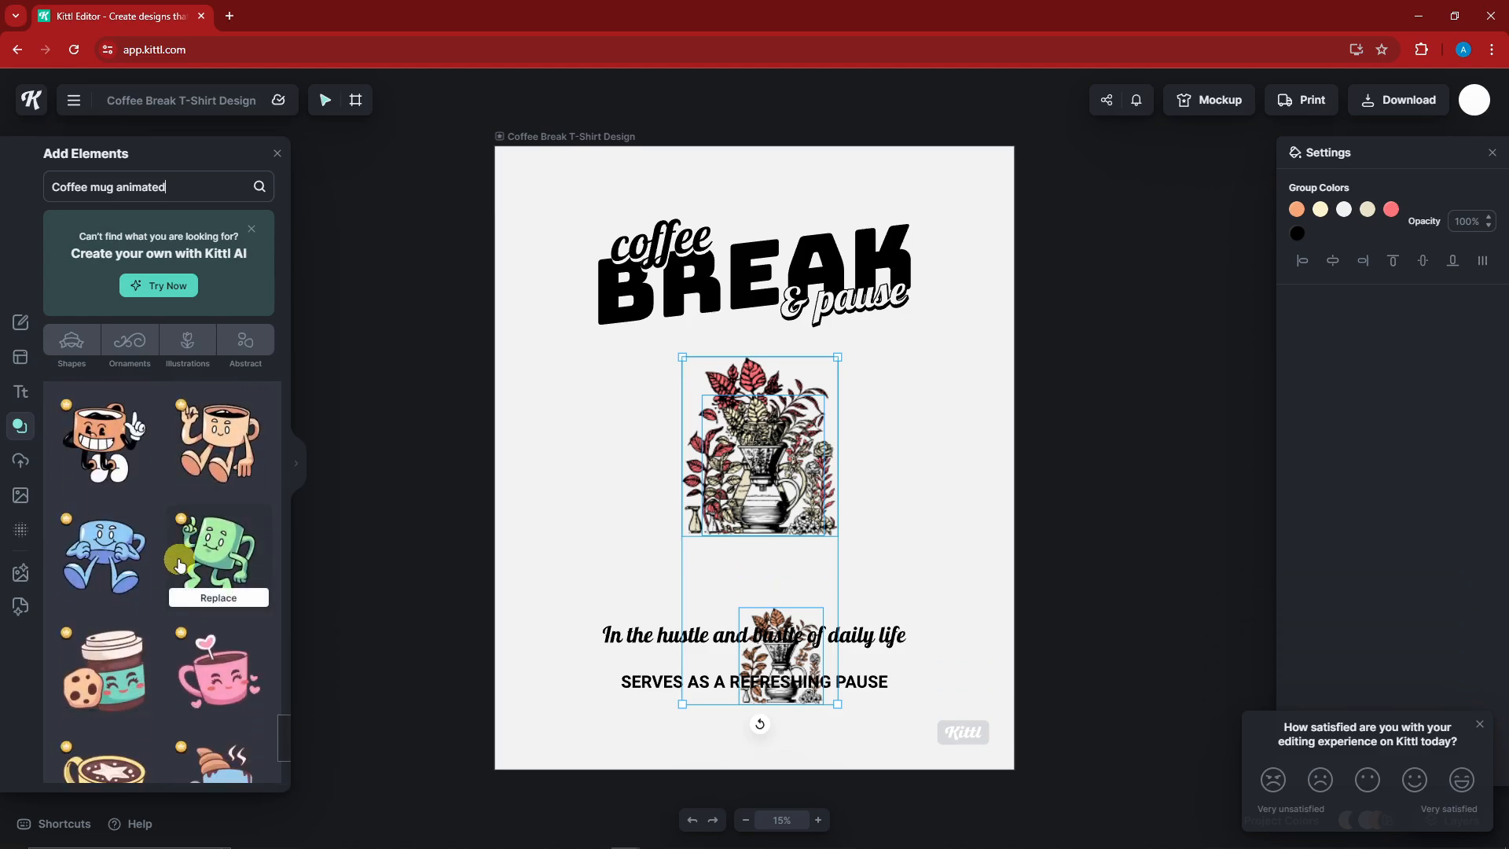
{"action": "left_click_drag", "start_coordinate": [295, 647], "coordinate": [277, 507]}
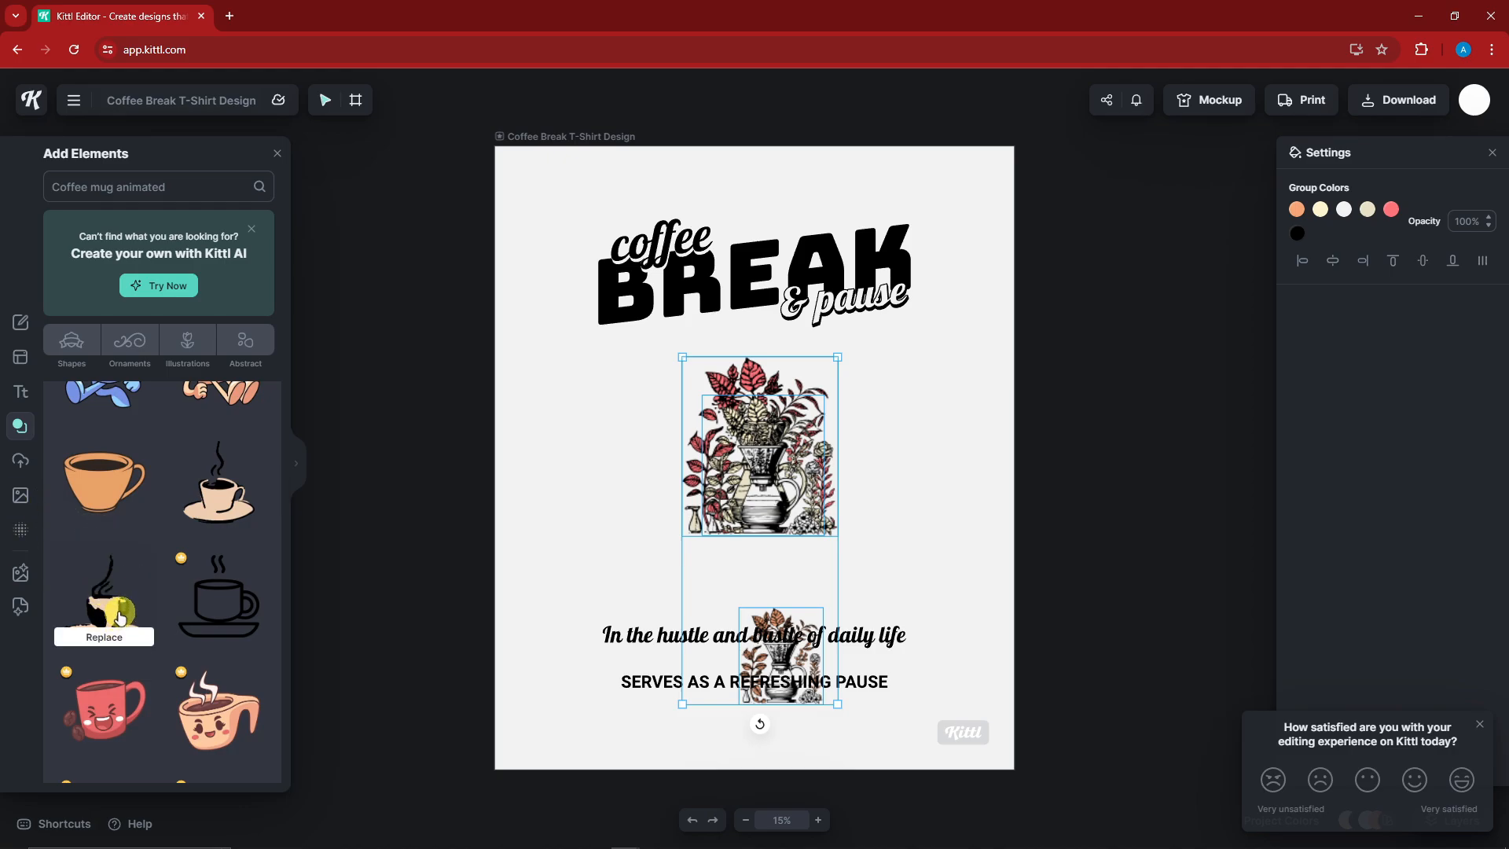
Step: Replace the floral coffee pot with the roughly inked black-and-cream steaming cup and move it slightly down
{"action": "left_click", "coordinate": [105, 637]}
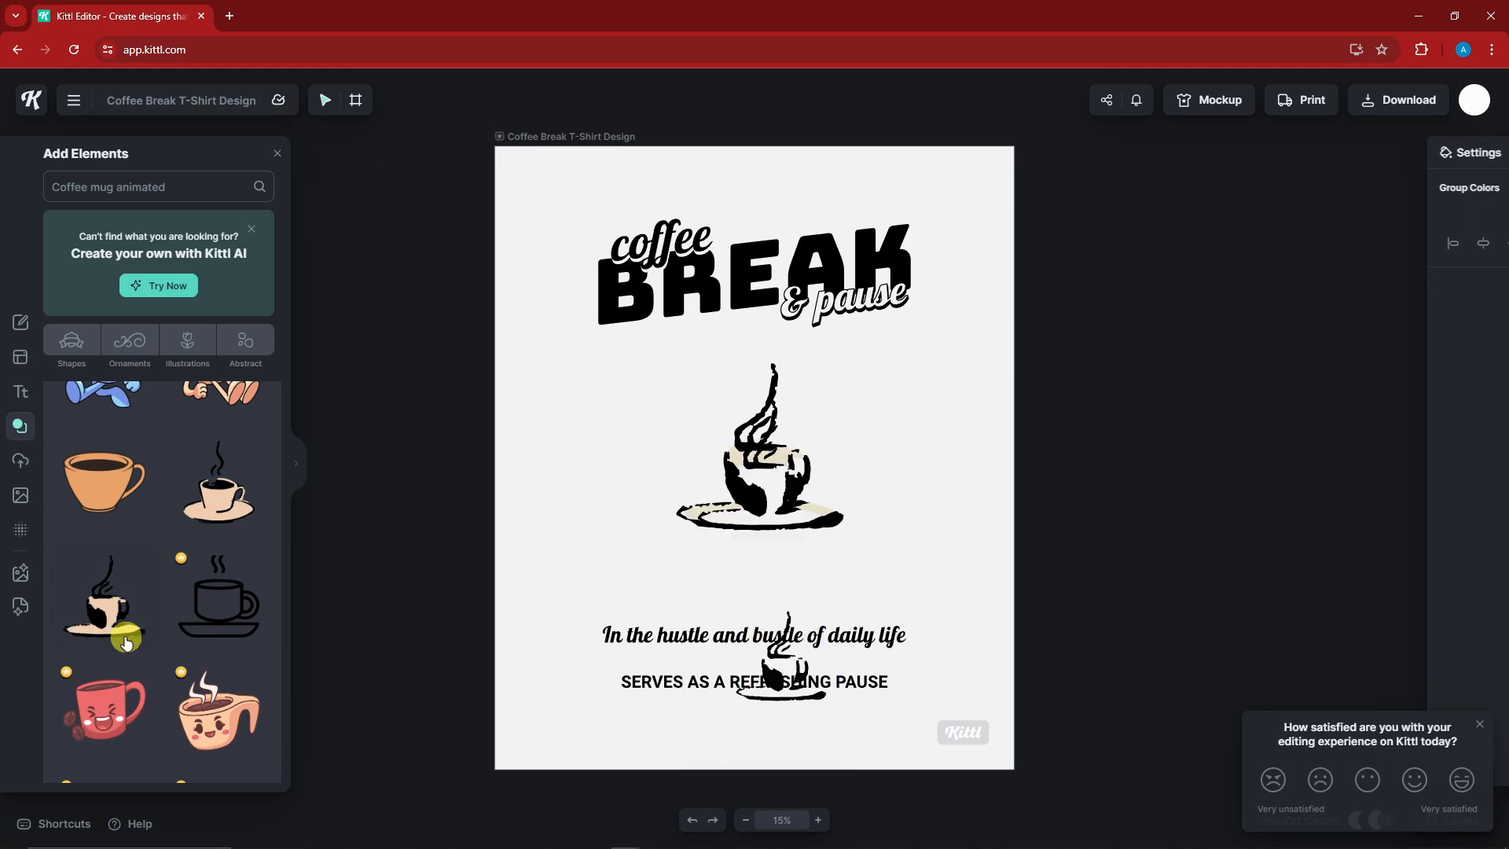
{"action": "left_click", "coordinate": [735, 520]}
{"action": "left_click_drag", "start_coordinate": [756, 499], "coordinate": [754, 524]}
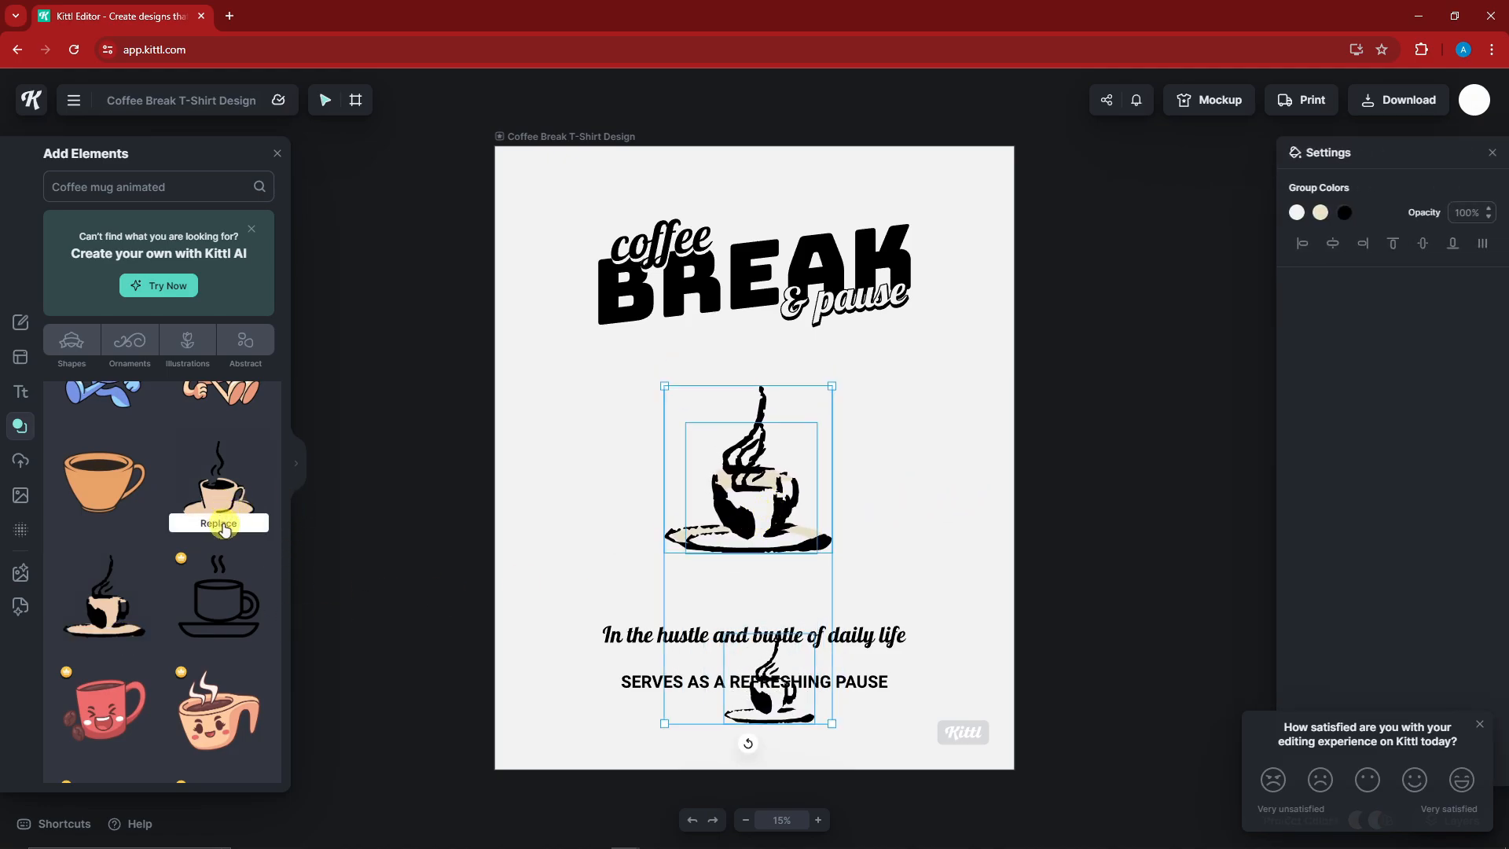
Step: Replace the illustration with the cream cup on a wide saucer with rising steam and move it up beneath the title
{"action": "left_click", "coordinate": [221, 524]}
{"action": "left_click", "coordinate": [775, 521]}
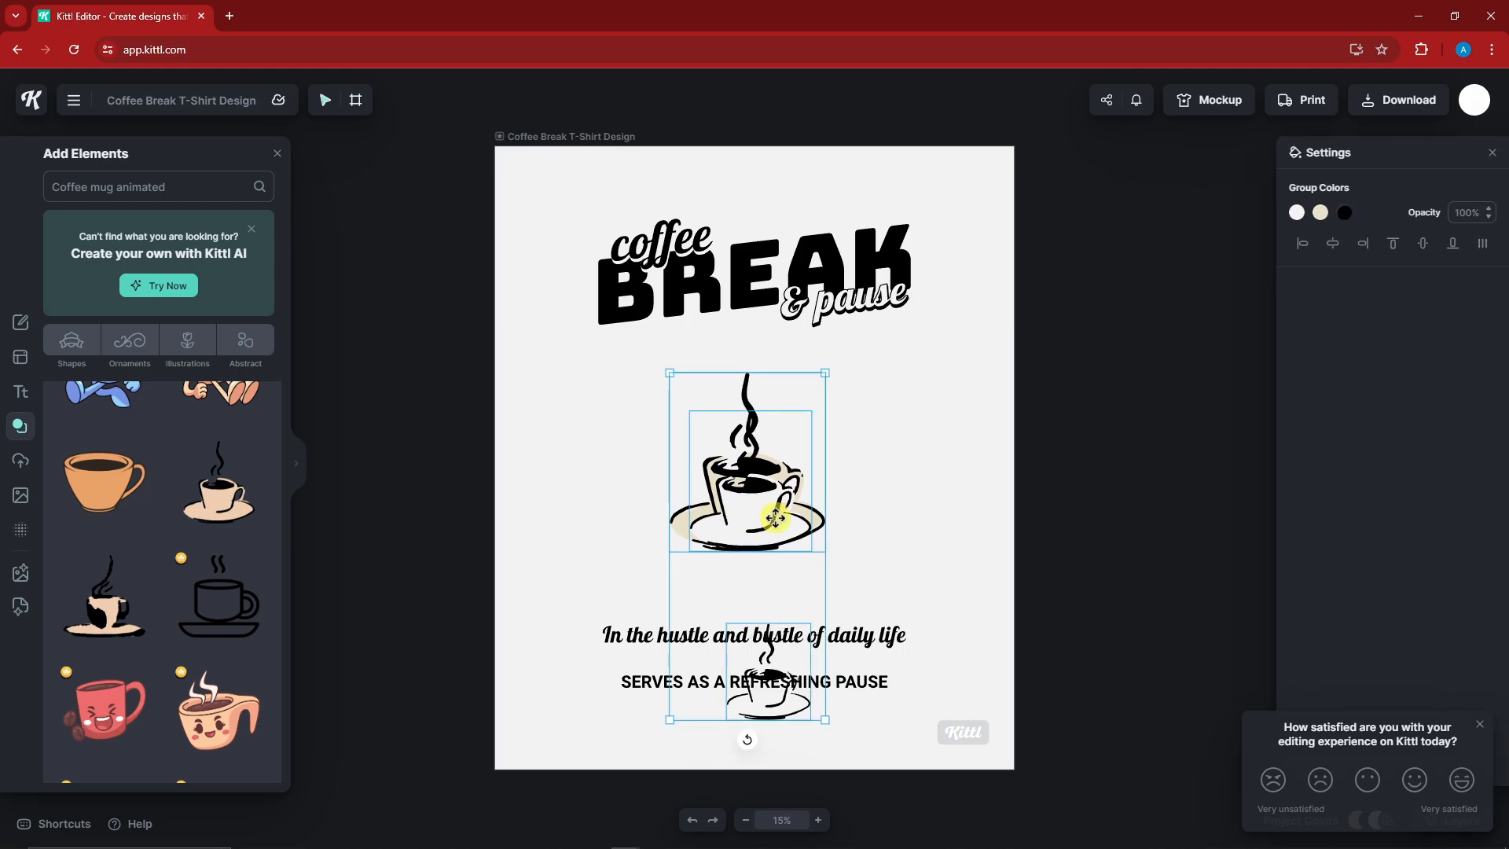
{"action": "left_click", "coordinate": [1057, 379]}
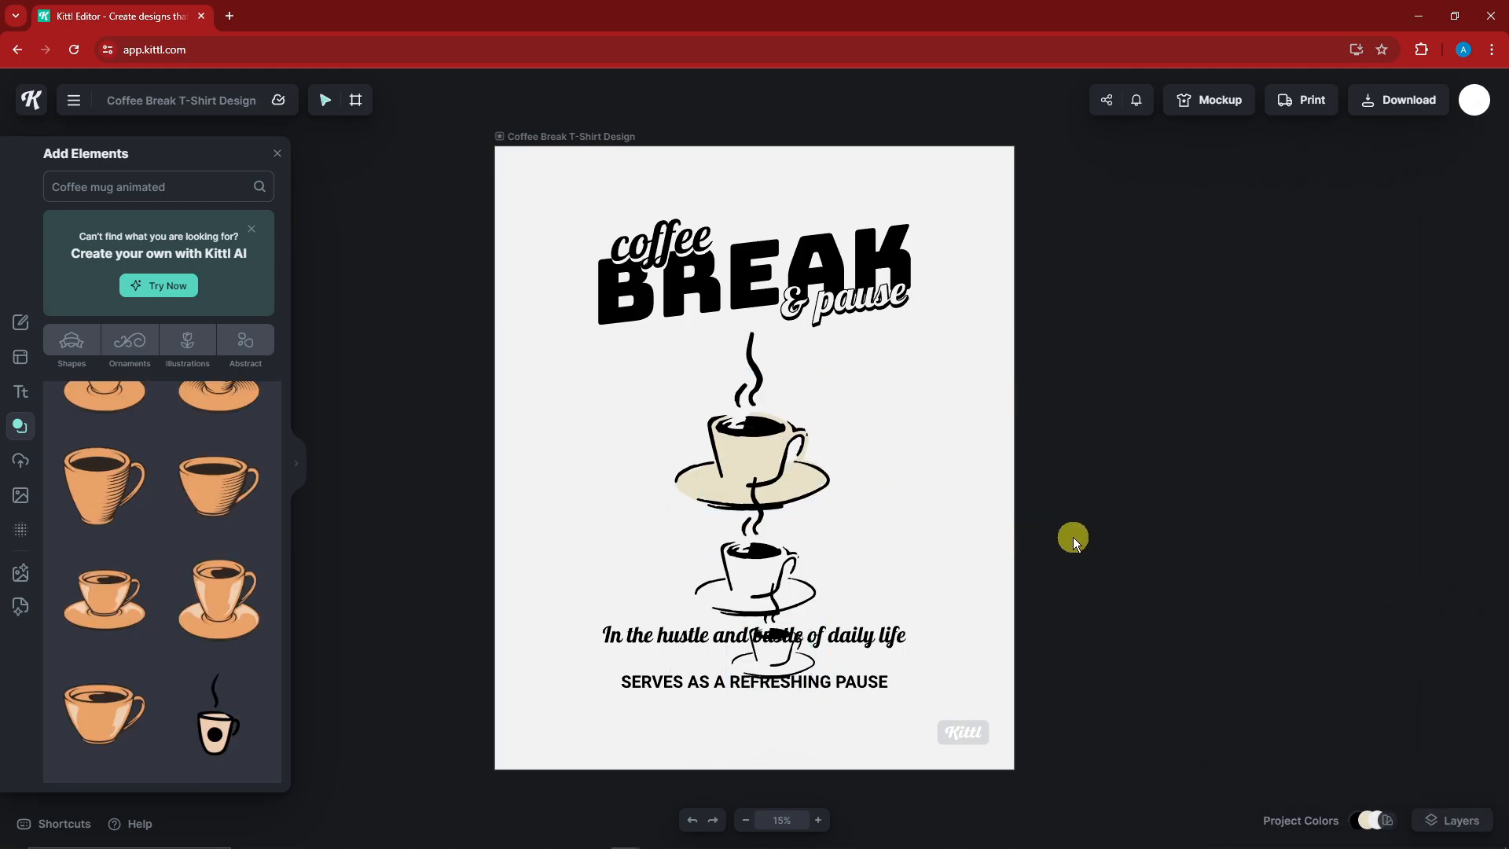
{"action": "left_click_drag", "start_coordinate": [766, 475], "coordinate": [764, 440]}
{"action": "left_click", "coordinate": [1111, 407]}
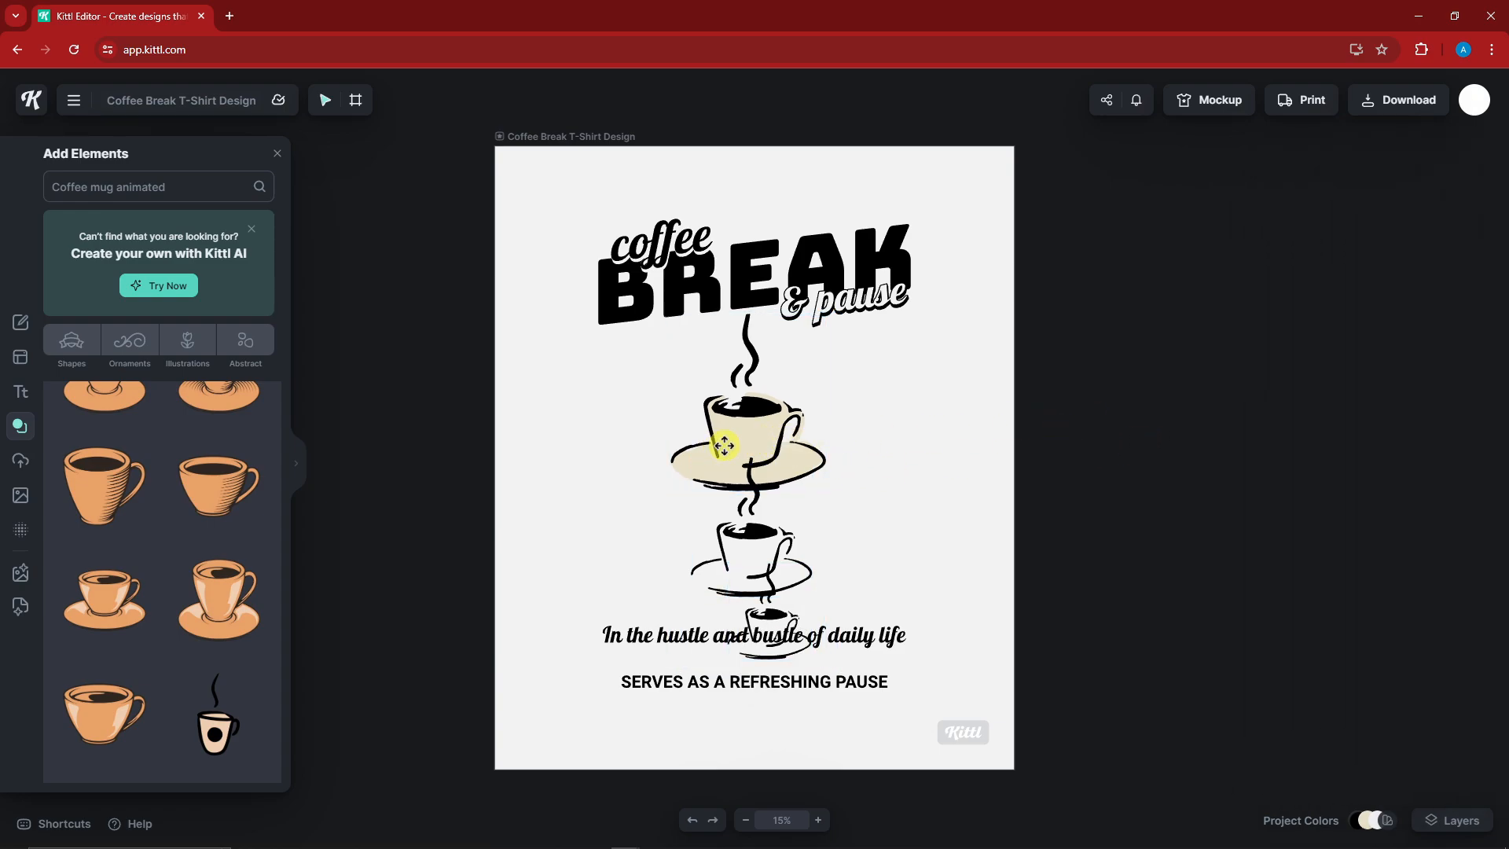
{"action": "left_click", "coordinate": [723, 445]}
{"action": "left_click", "coordinate": [1055, 444]}
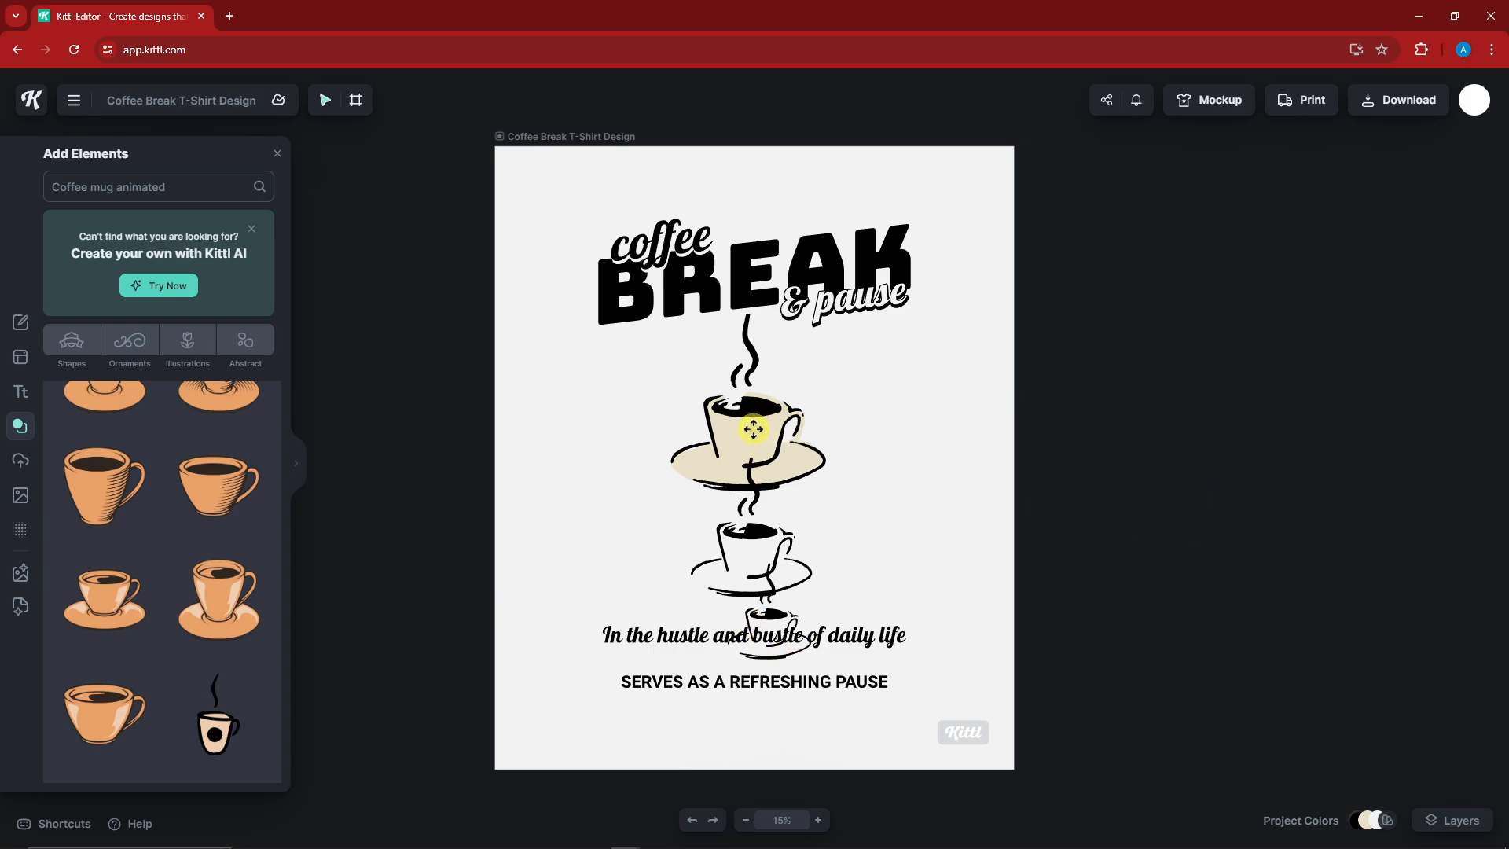
Step: Spread the three cups into a triangle, large left, medium right and small below between them, and nudge the whole group slightly down
{"action": "left_click_drag", "start_coordinate": [753, 429], "coordinate": [654, 448]}
{"action": "left_click_drag", "start_coordinate": [767, 536], "coordinate": [889, 436]}
{"action": "left_click_drag", "start_coordinate": [770, 614], "coordinate": [763, 542]}
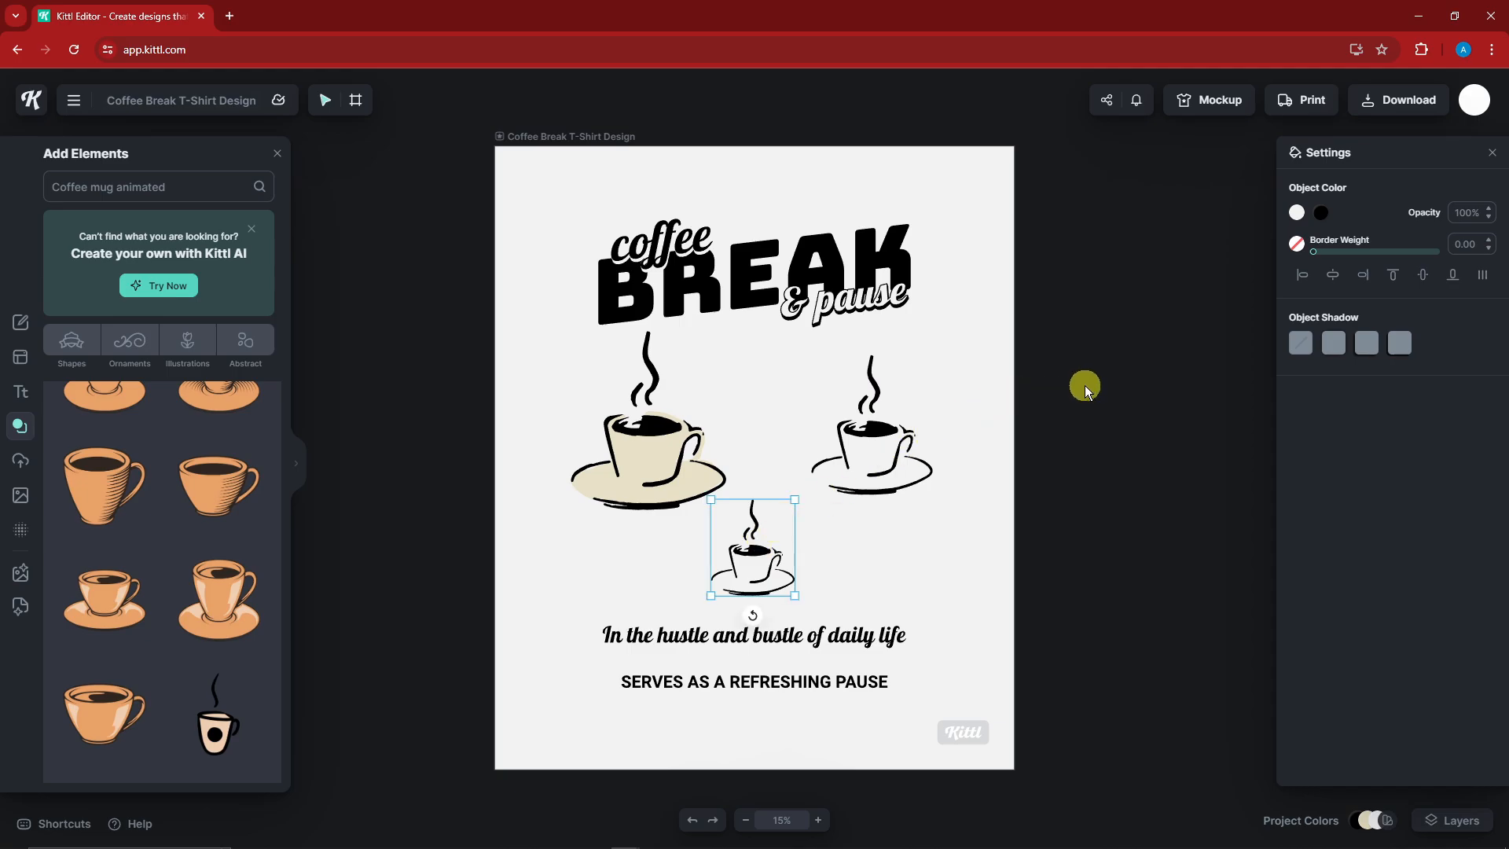
{"action": "left_click", "coordinate": [1086, 388]}
{"action": "left_click", "coordinate": [607, 440]}
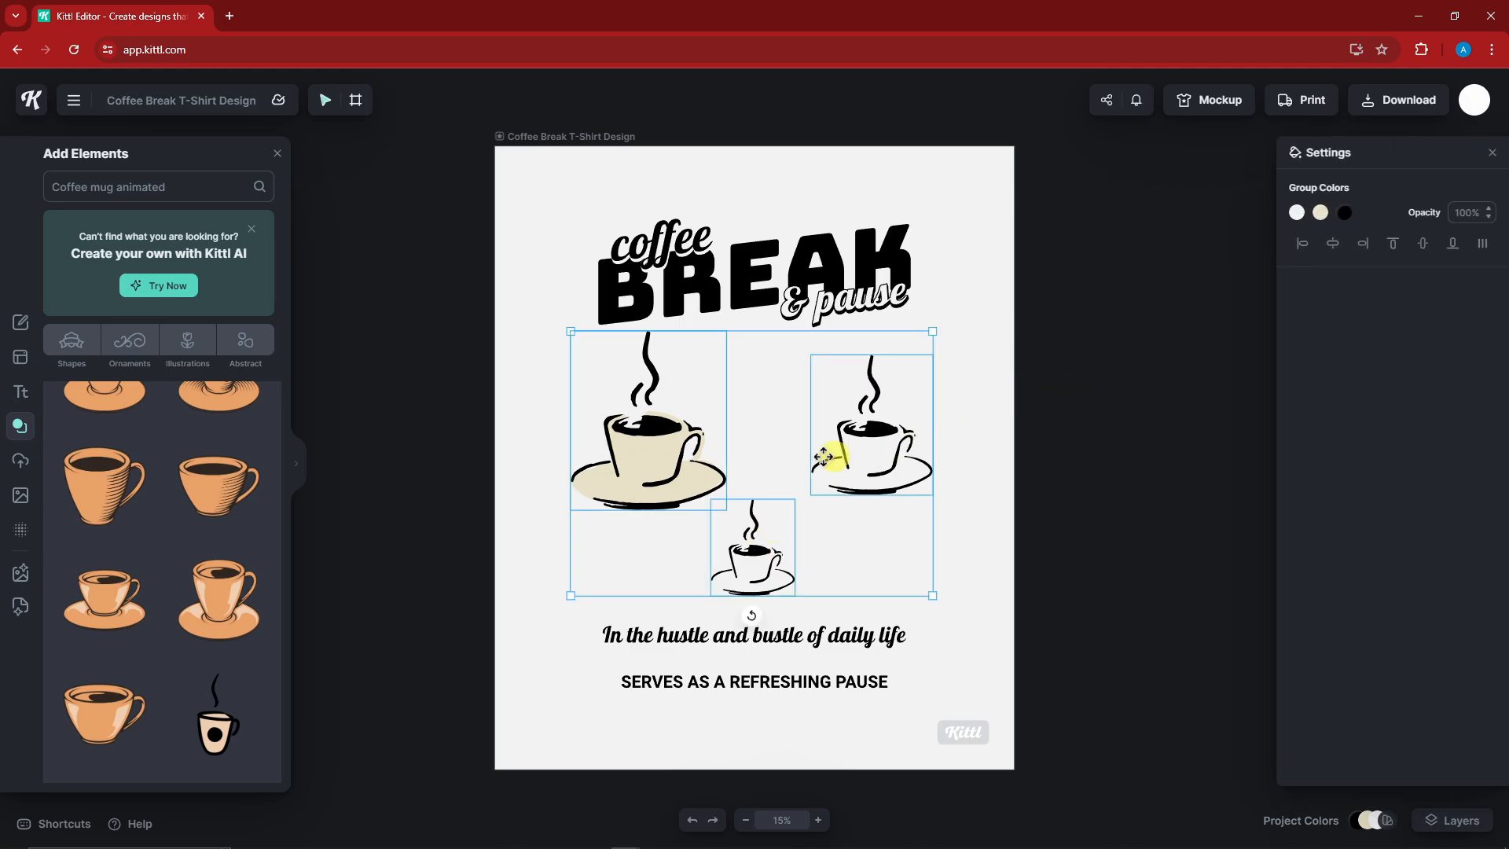
{"action": "mouse_move", "coordinate": [668, 432]}
{"action": "left_mouse_down"}
{"action": "mouse_move", "coordinate": [717, 447]}
{"action": "mouse_move", "coordinate": [667, 444]}
{"action": "left_mouse_up"}
{"action": "left_click", "coordinate": [1165, 325]}
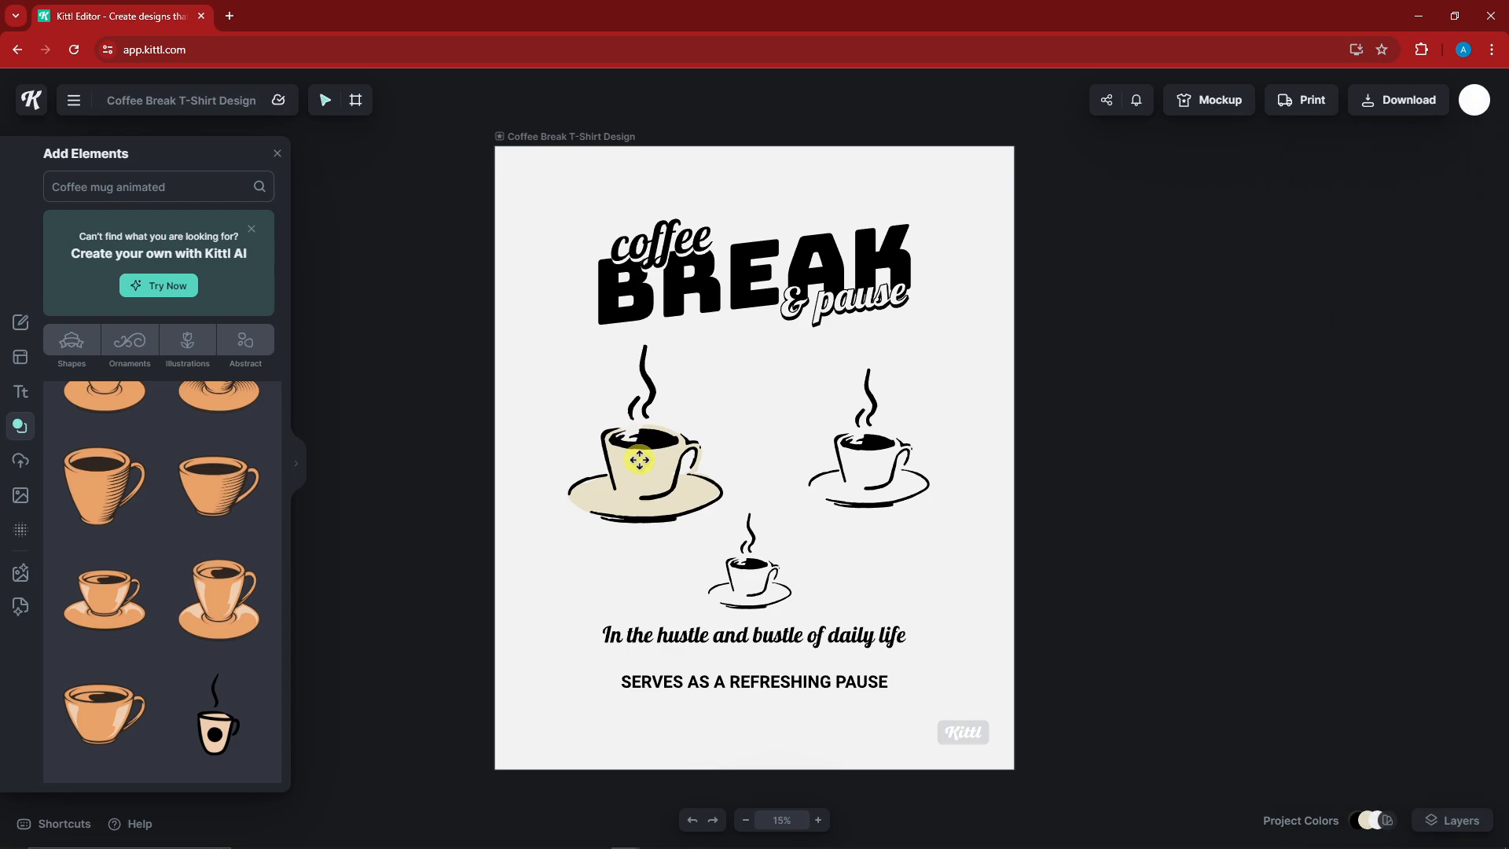
Step: Recolor the cup group's cream fill to a terracotta brown
{"action": "left_click", "coordinate": [639, 460]}
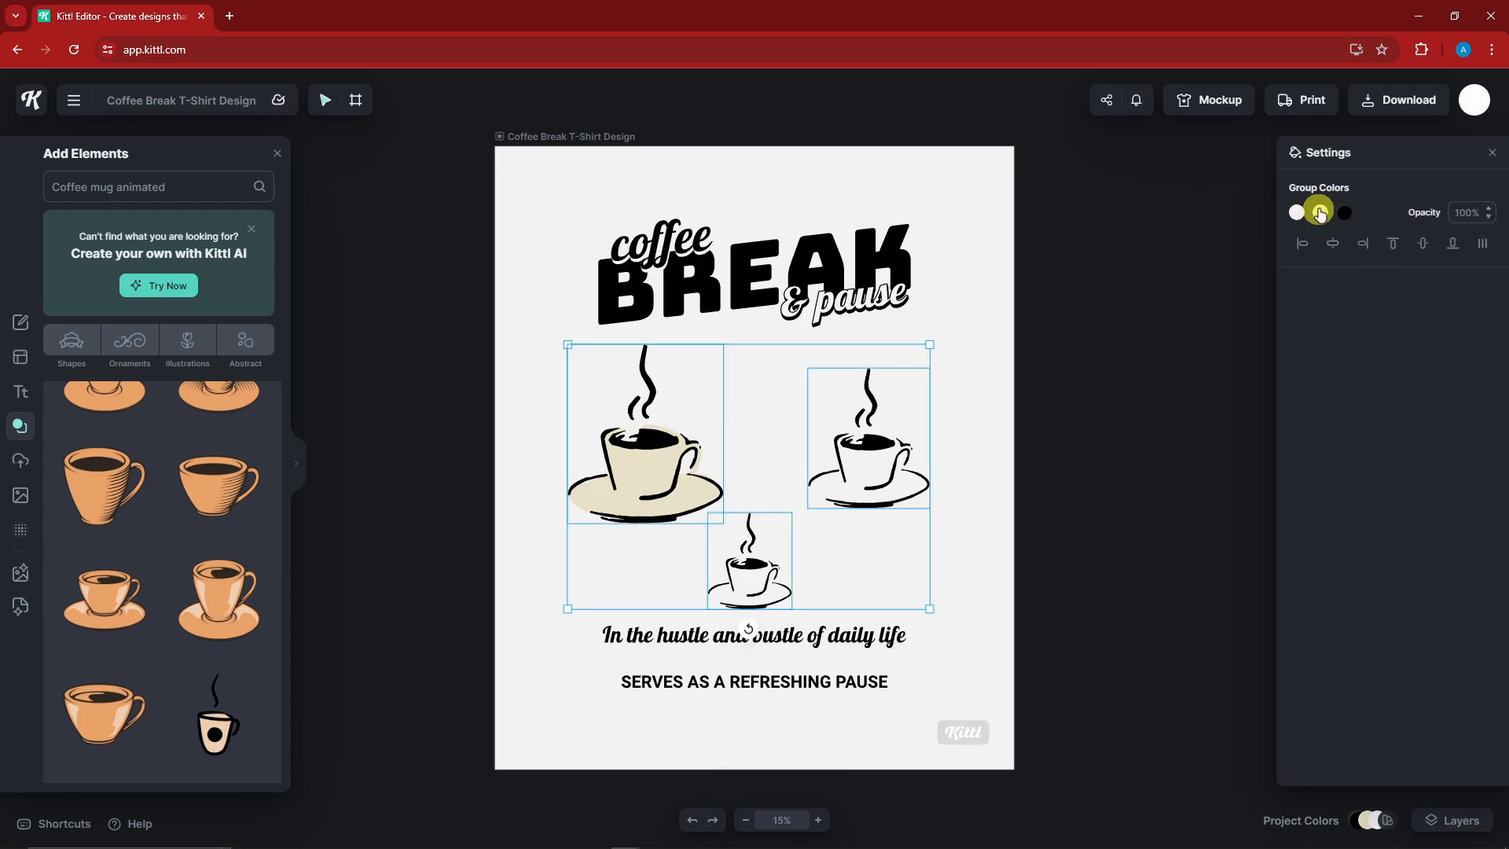
{"action": "left_click", "coordinate": [1321, 213]}
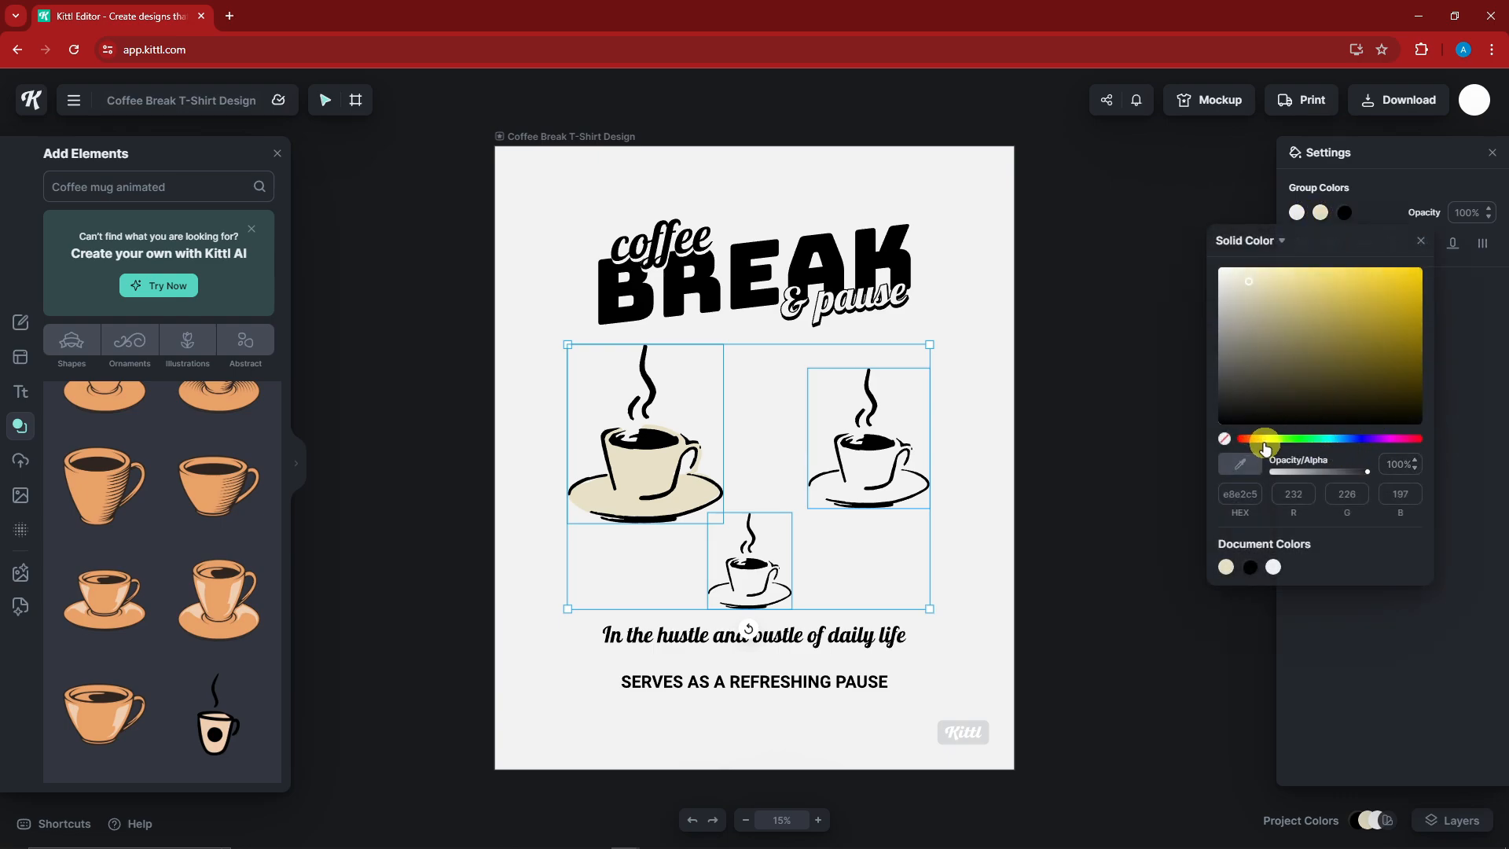
{"action": "left_click_drag", "start_coordinate": [1265, 446], "coordinate": [1329, 310]}
{"action": "left_click", "coordinate": [1401, 253]}
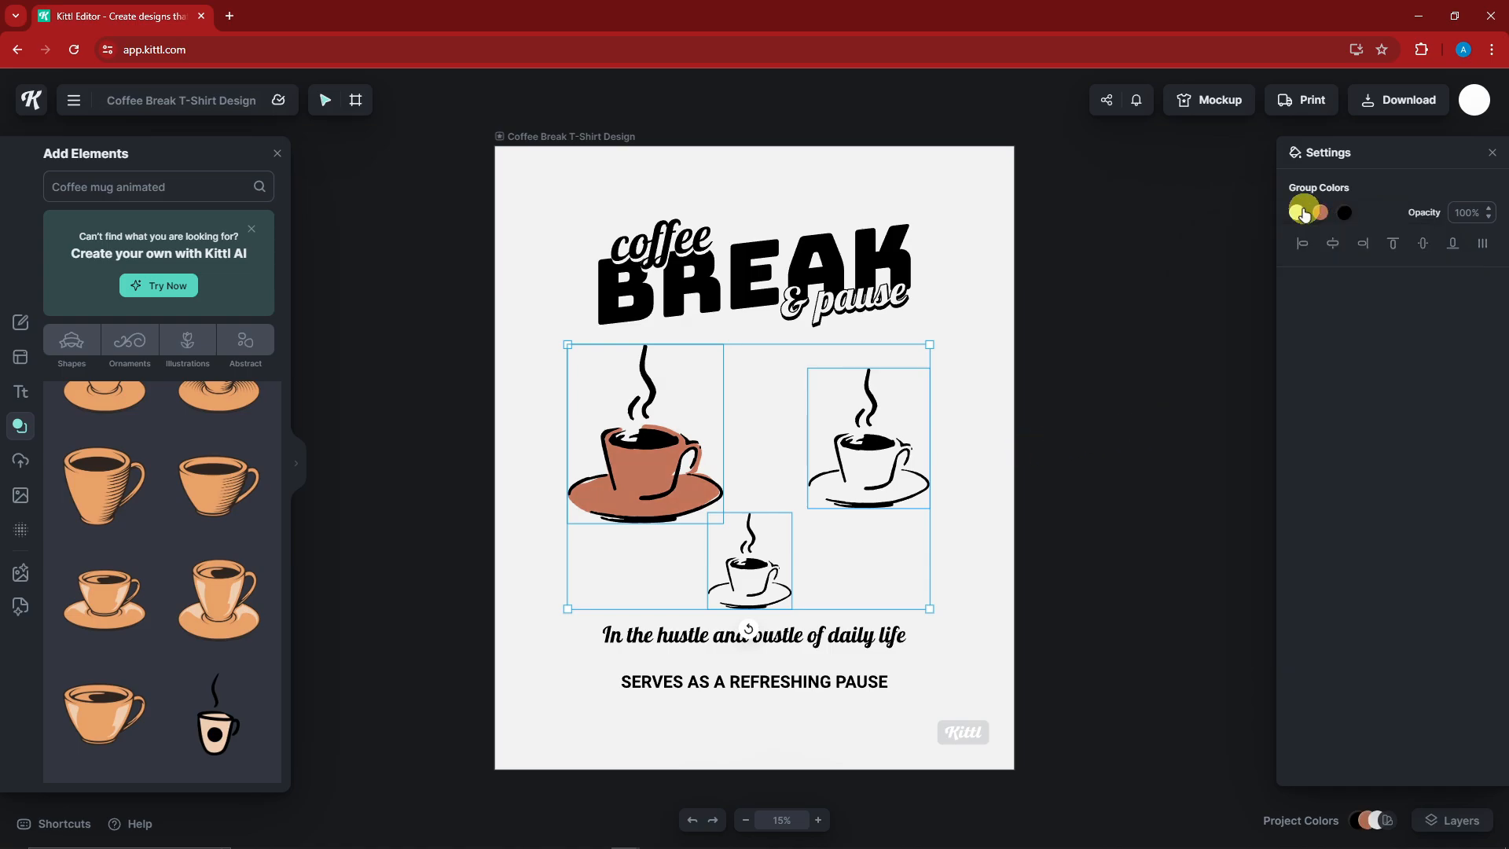
Step: Recolor the cup group's near-white fill to a medium green
{"action": "left_click", "coordinate": [1297, 212]}
{"action": "left_click_drag", "start_coordinate": [1221, 431], "coordinate": [1267, 437]}
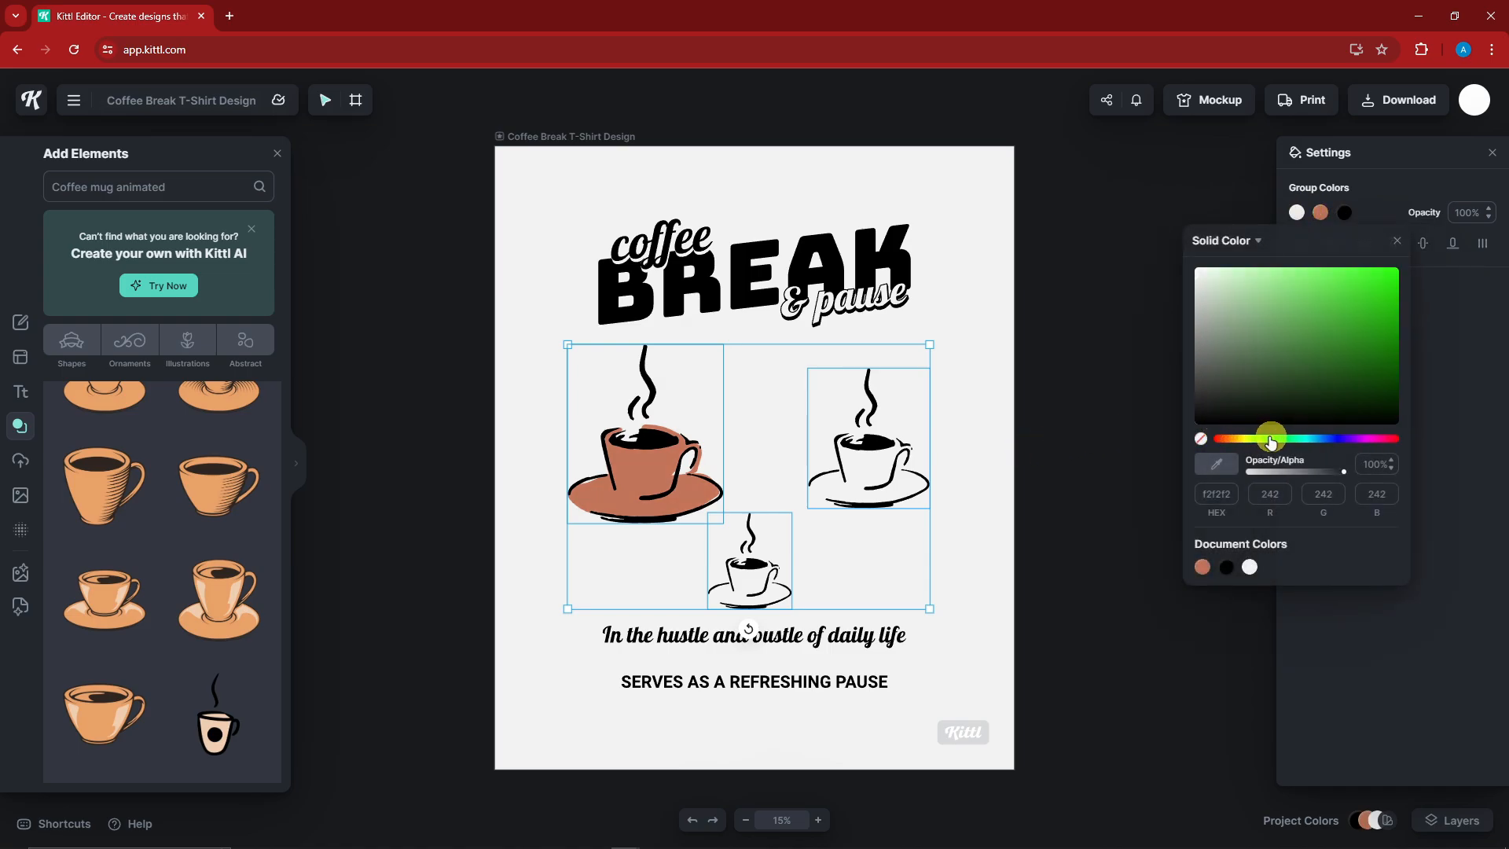
{"action": "left_click_drag", "start_coordinate": [1277, 378], "coordinate": [1321, 340]}
{"action": "left_click", "coordinate": [1347, 211]}
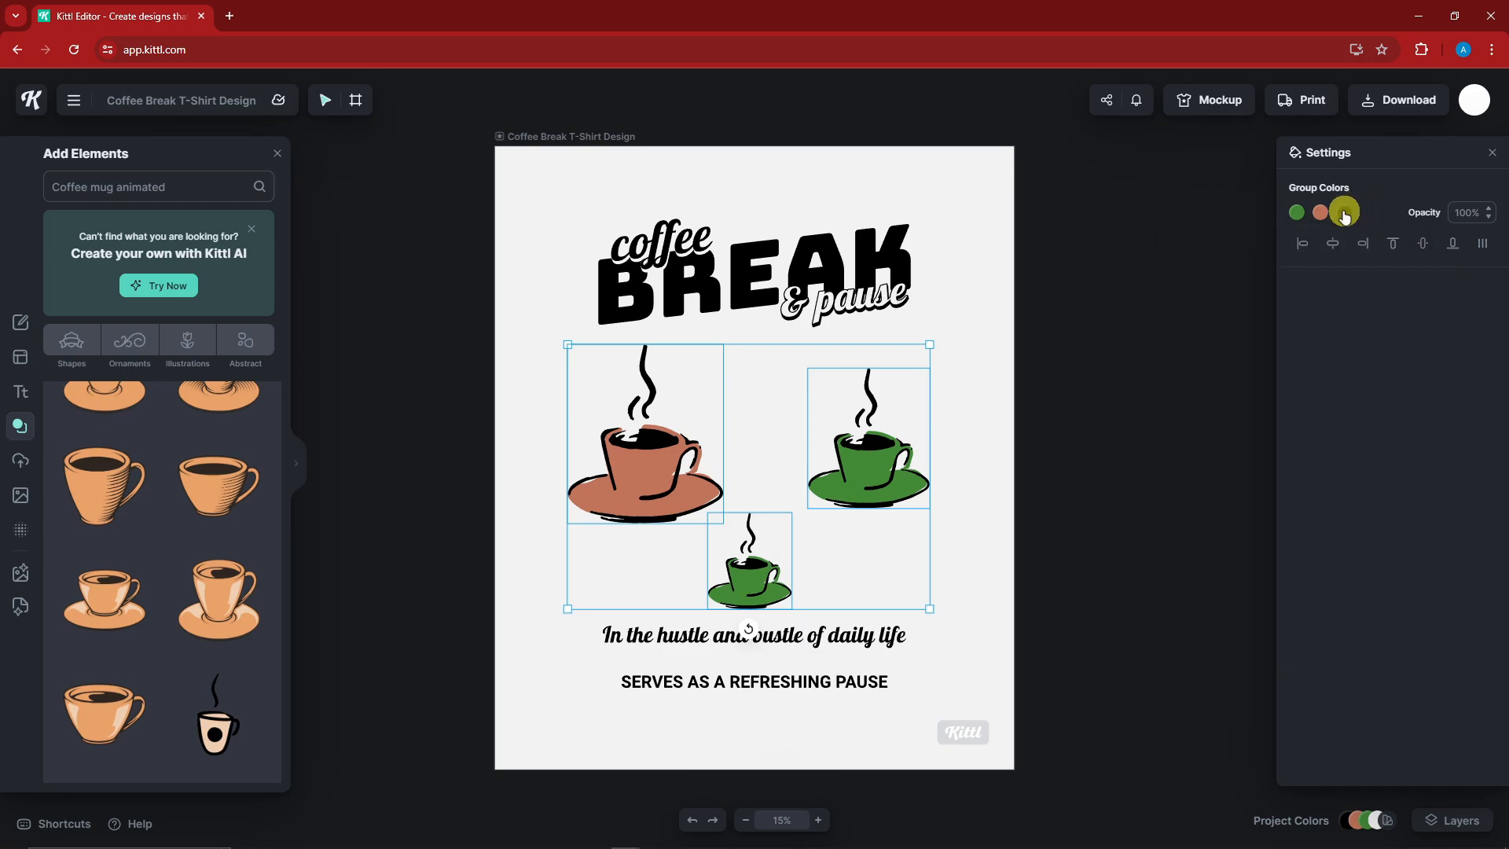
Step: Recolor the black outlines and steam of the cup group to brown, hex 796950
{"action": "left_click", "coordinate": [1345, 214]}
{"action": "mouse_move", "coordinate": [1265, 438]}
{"action": "left_mouse_down"}
{"action": "mouse_move", "coordinate": [1296, 440]}
{"action": "mouse_move", "coordinate": [1283, 445]}
{"action": "left_mouse_up"}
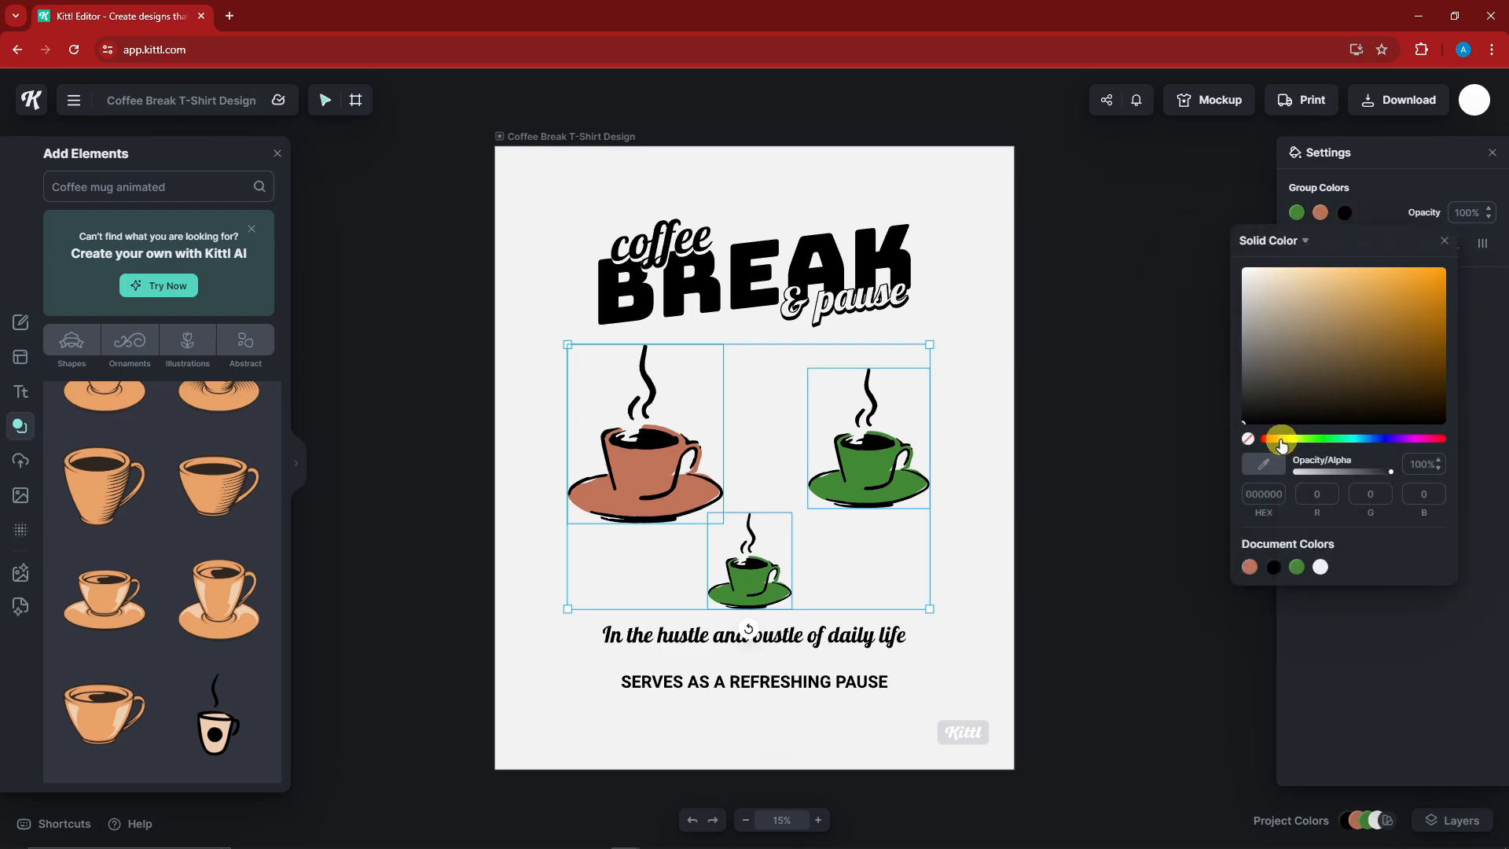
{"action": "mouse_move", "coordinate": [1294, 374]}
{"action": "left_mouse_down"}
{"action": "mouse_move", "coordinate": [1269, 389]}
{"action": "mouse_move", "coordinate": [1343, 307]}
{"action": "mouse_move", "coordinate": [1310, 356]}
{"action": "left_mouse_up"}
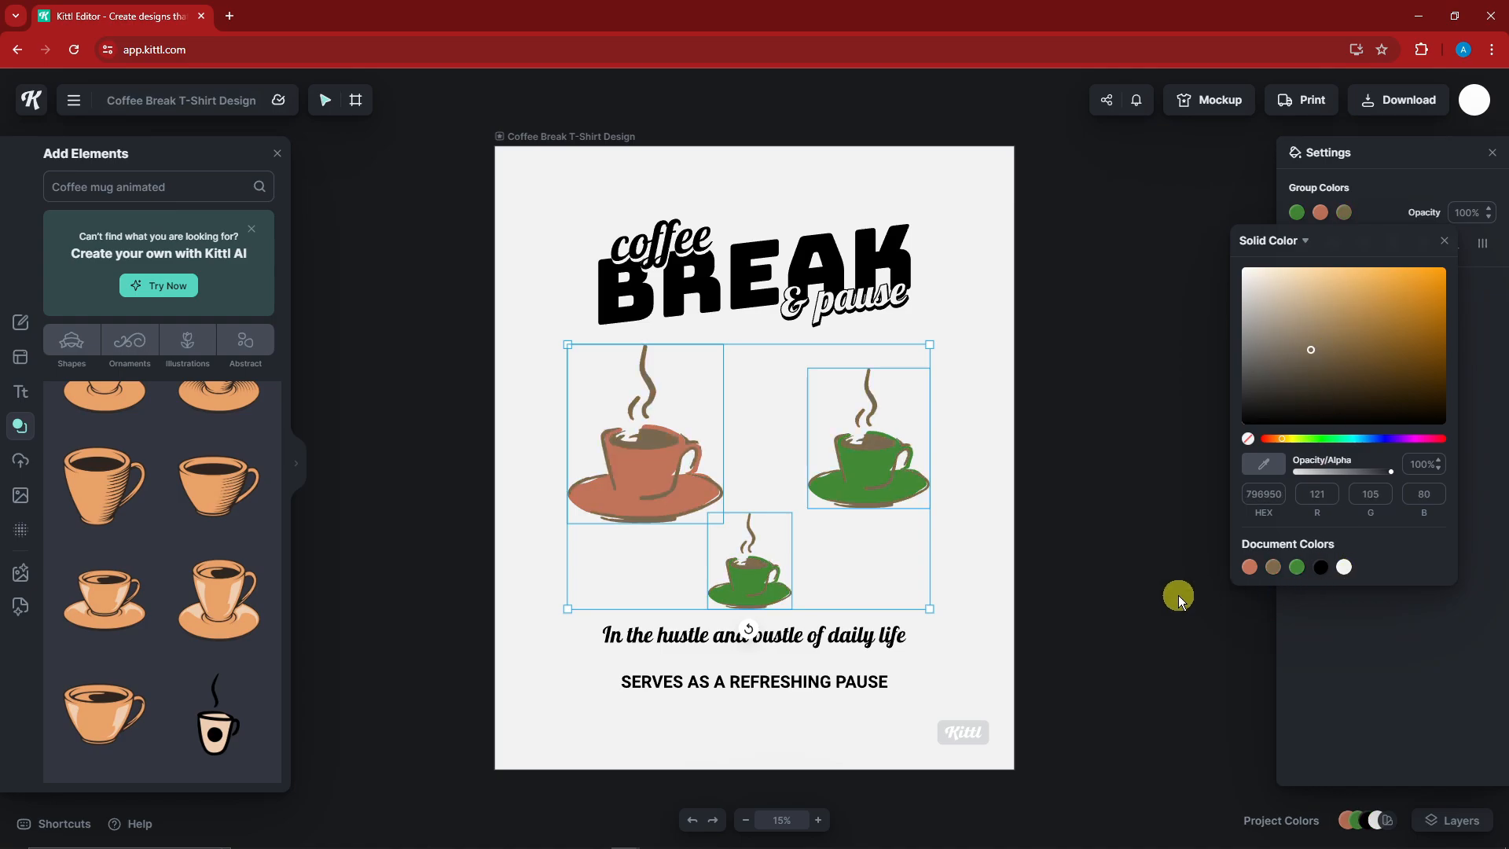
{"action": "left_click", "coordinate": [1217, 663]}
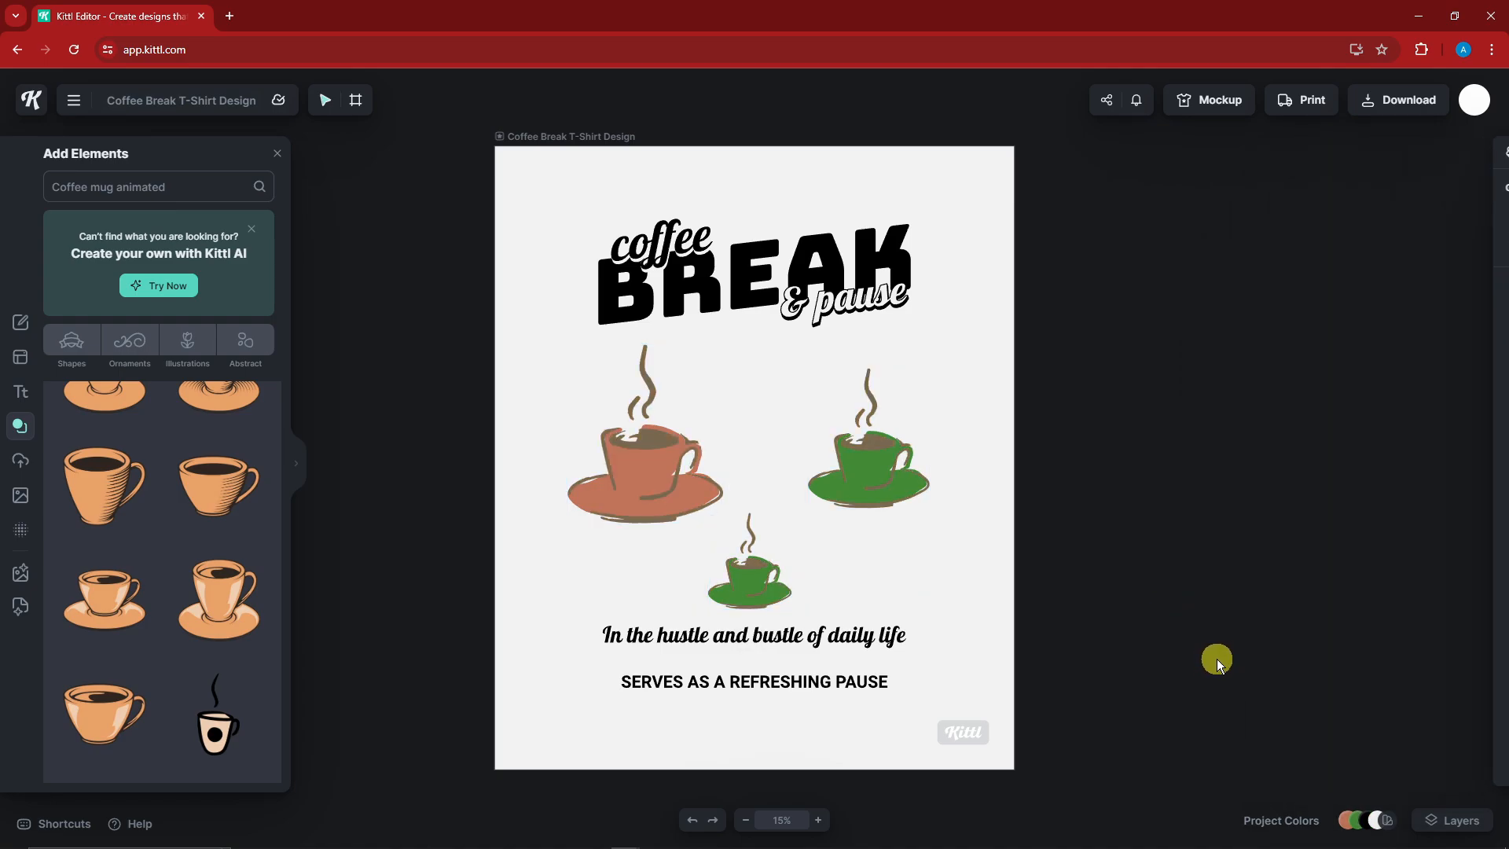
Step: Center the coffee cup group horizontally on the artboard
{"action": "left_click", "coordinate": [832, 487]}
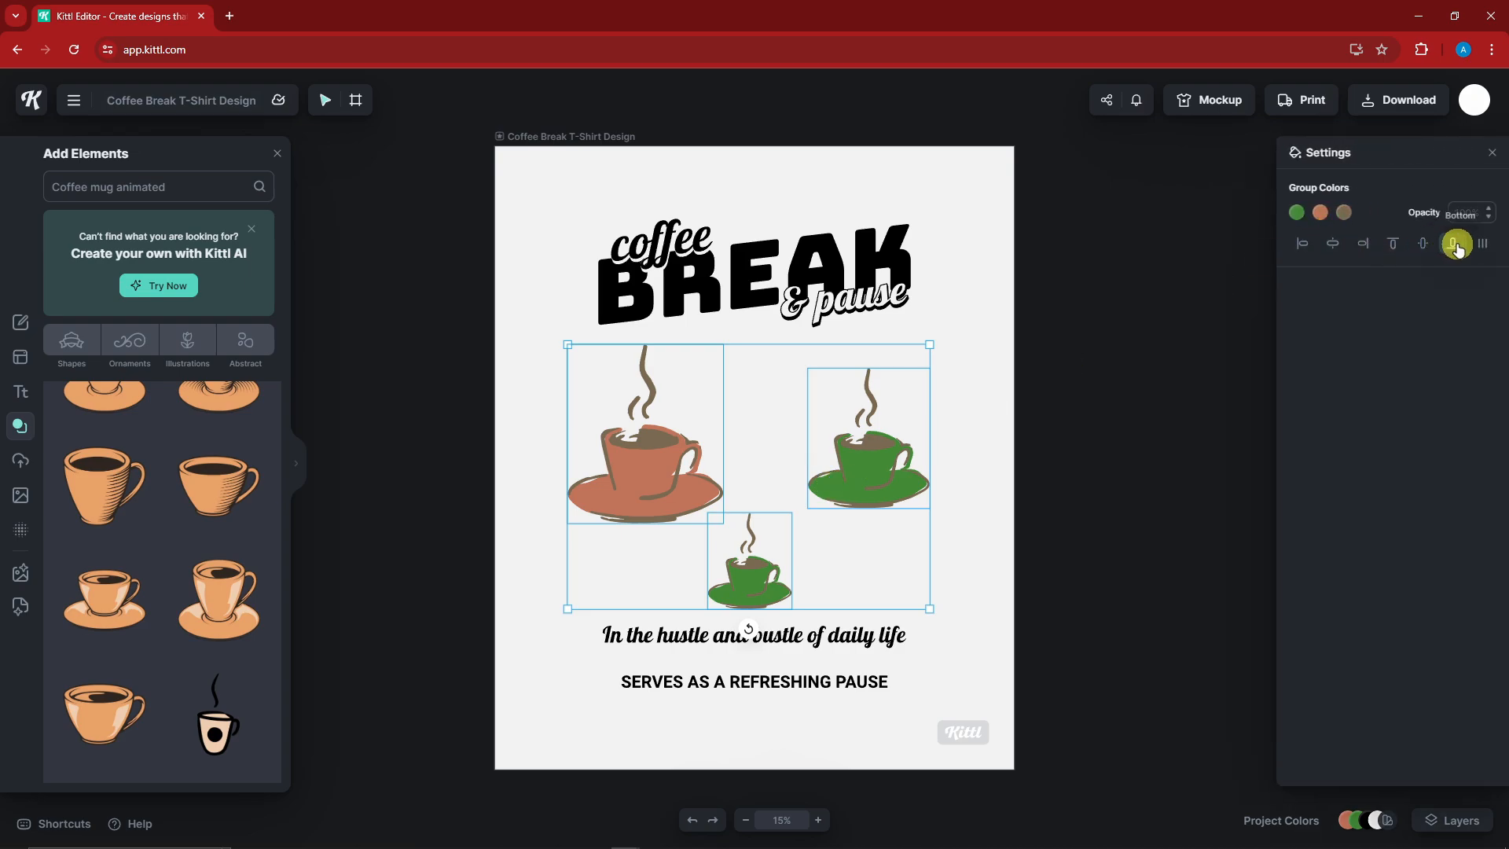
{"action": "left_click", "coordinate": [1368, 246]}
{"action": "left_click", "coordinate": [1333, 243]}
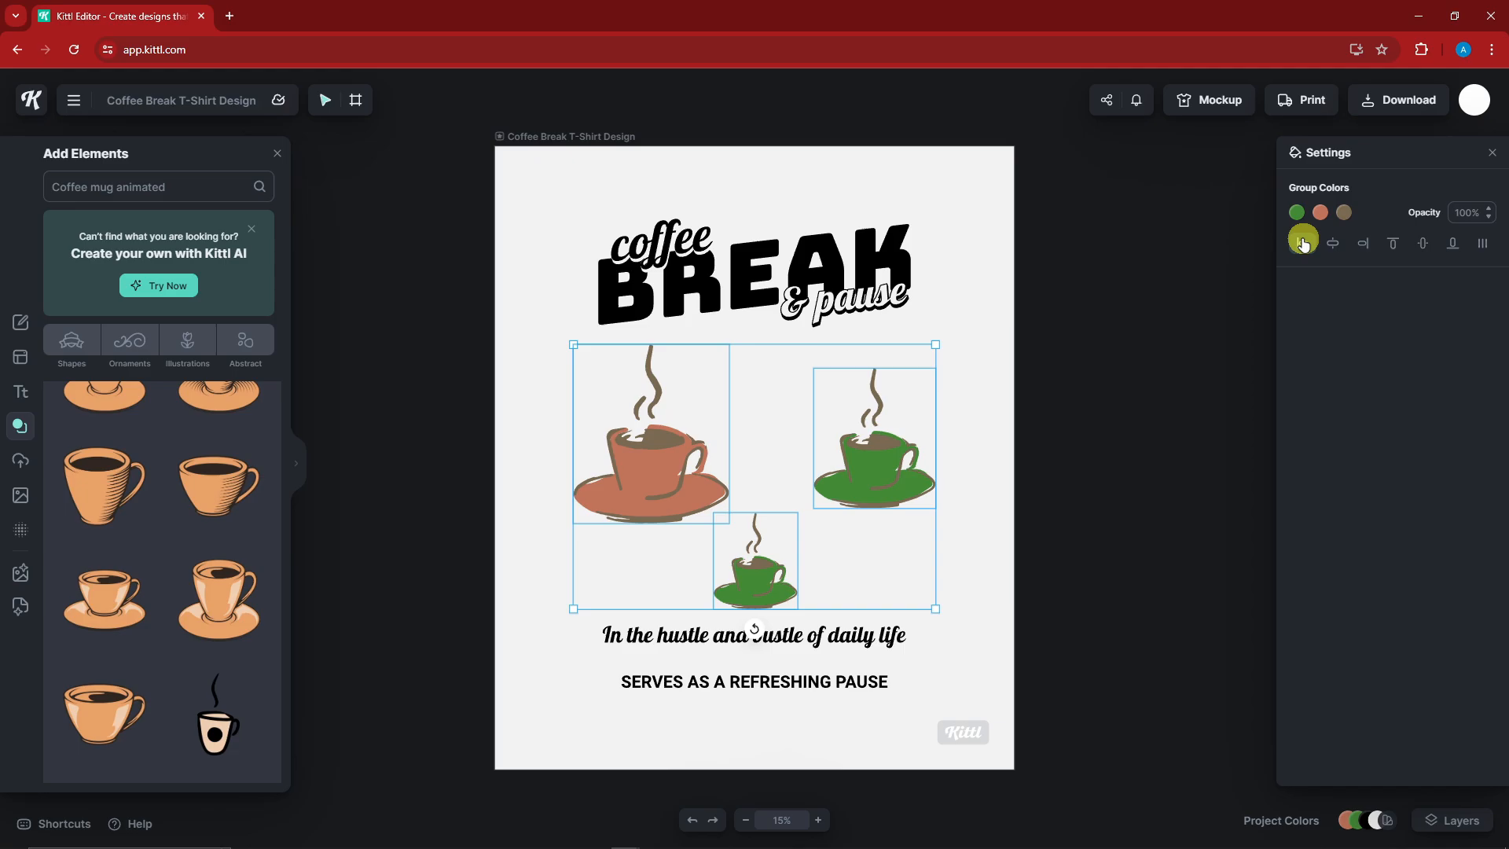
{"action": "left_click", "coordinate": [1301, 243]}
{"action": "left_click", "coordinate": [1334, 244]}
{"action": "left_click", "coordinate": [586, 431]}
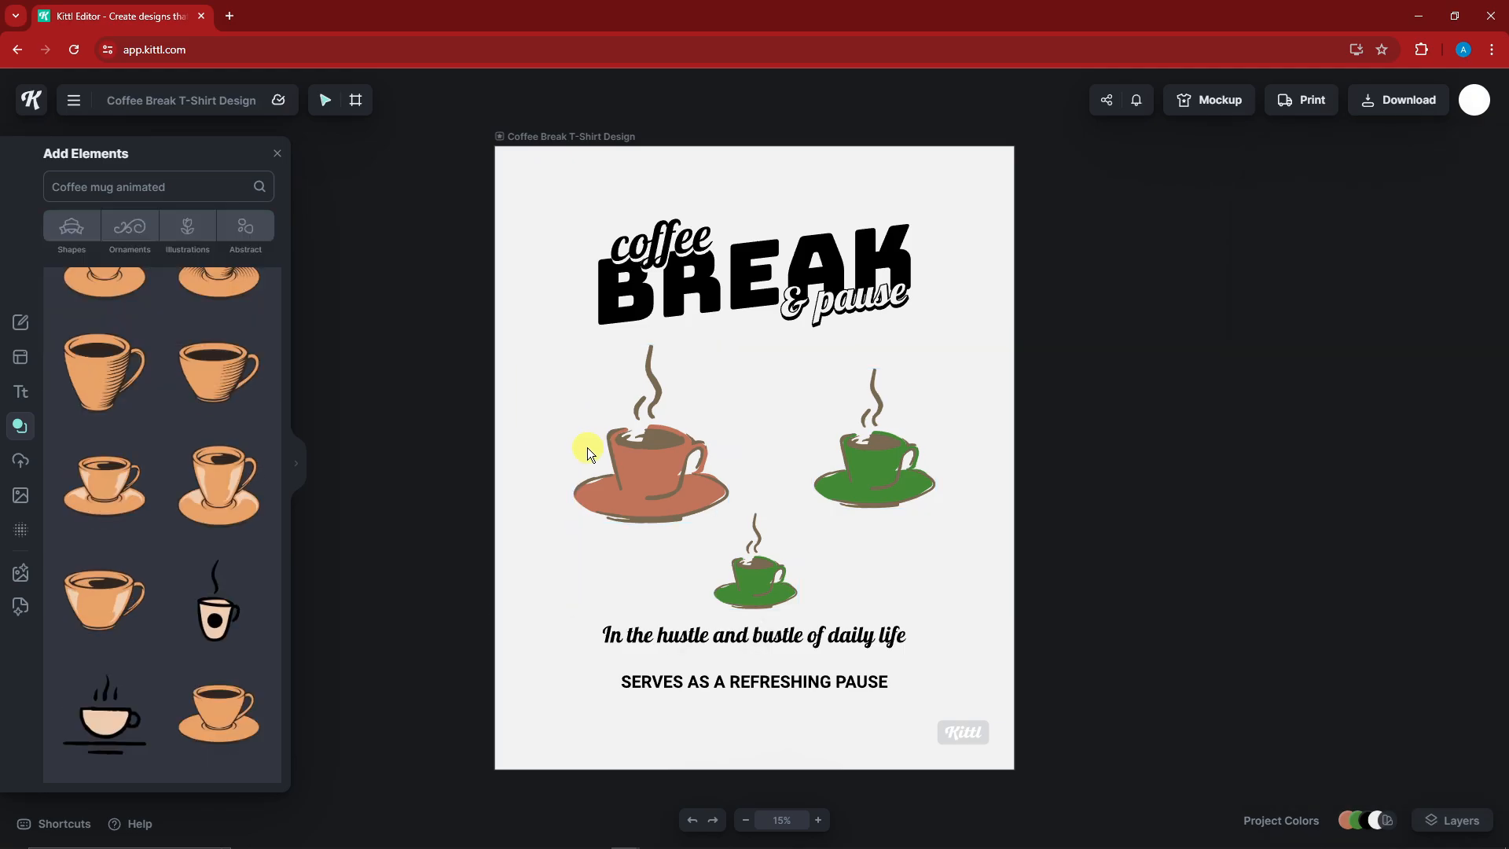
{"action": "left_click", "coordinate": [664, 282]}
{"action": "left_click", "coordinate": [1090, 458]}
Step: Select the coffee cup group and search the elements for "car animated"
{"action": "left_click", "coordinate": [849, 467]}
{"action": "left_click", "coordinate": [672, 452]}
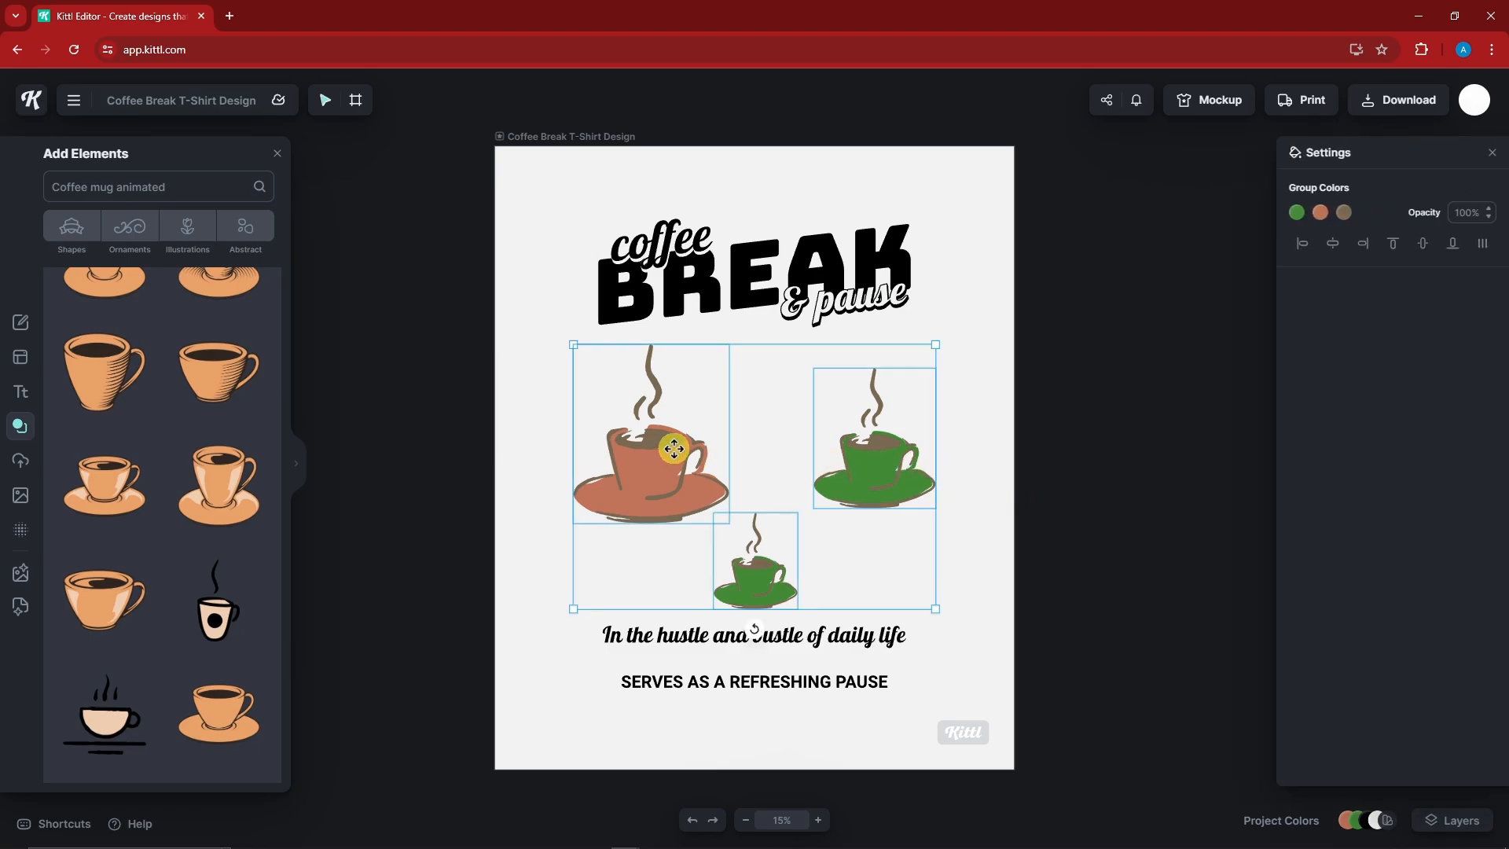
{"action": "triple_click", "coordinate": [156, 179]}
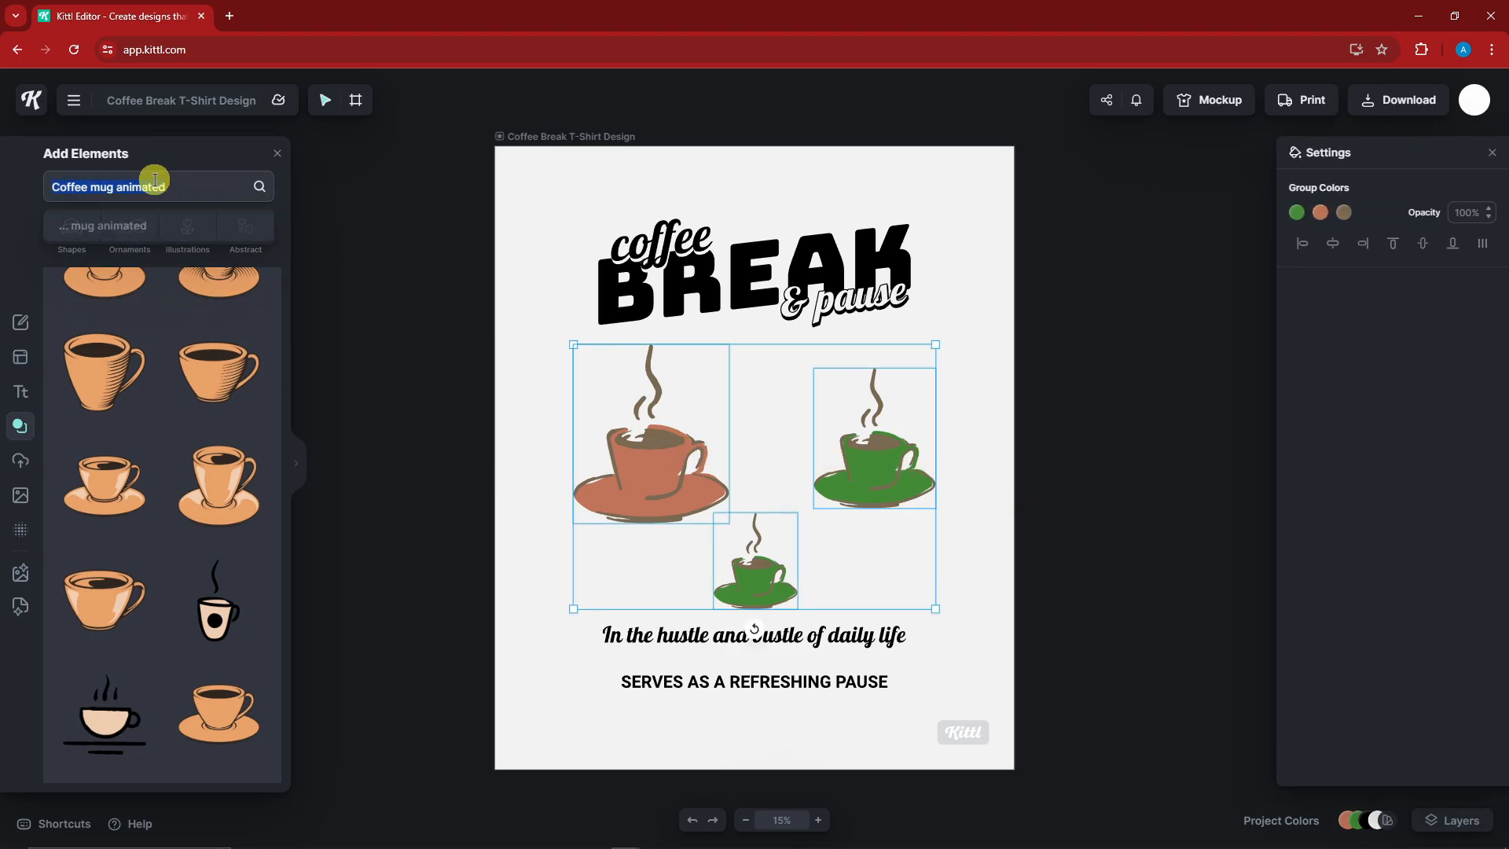
{"action": "type", "text": "car animated"}
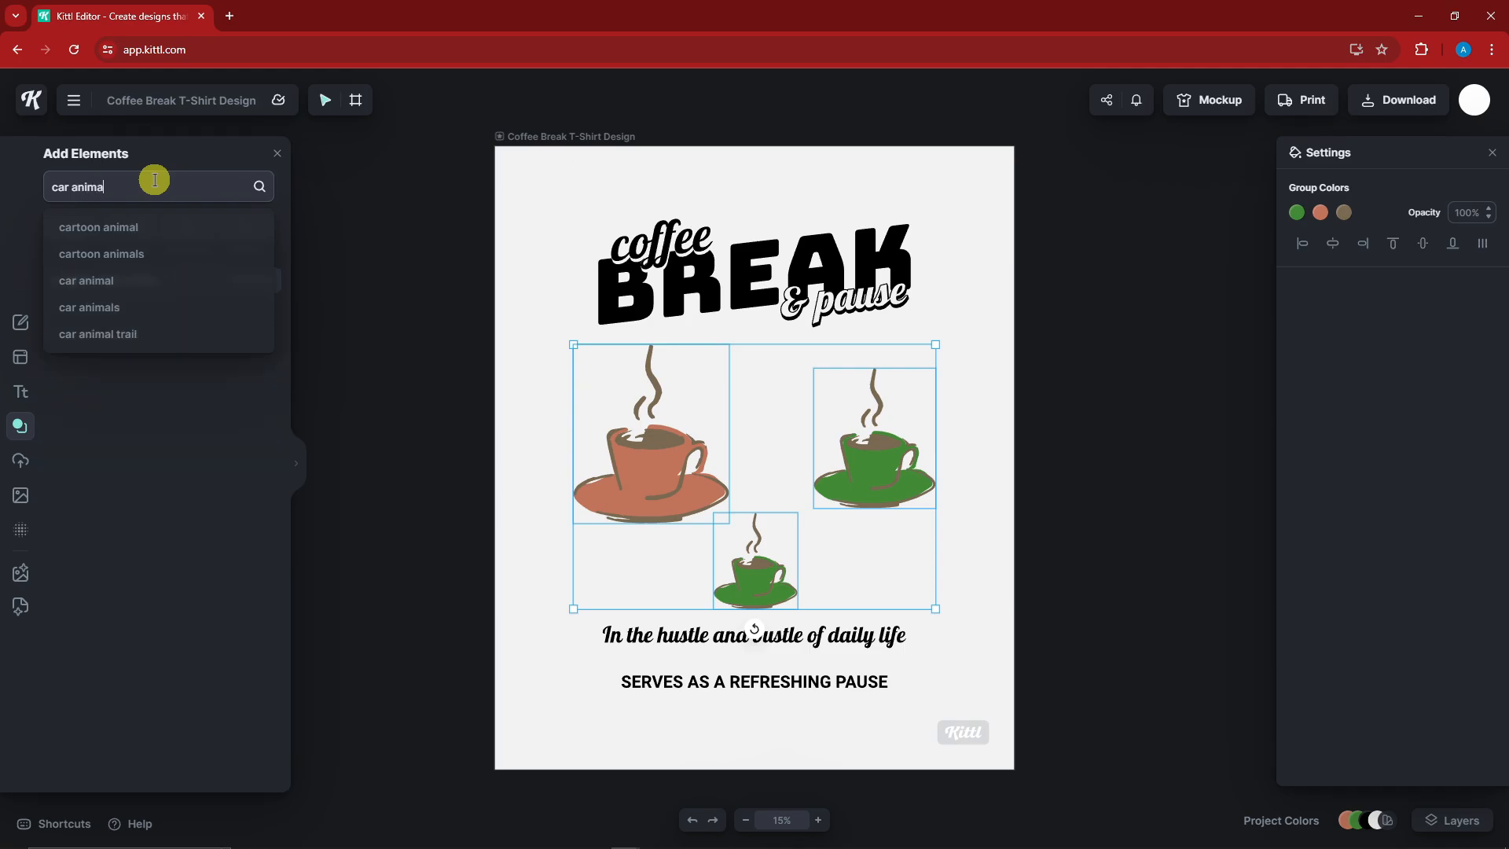
{"action": "key", "text": "Return"}
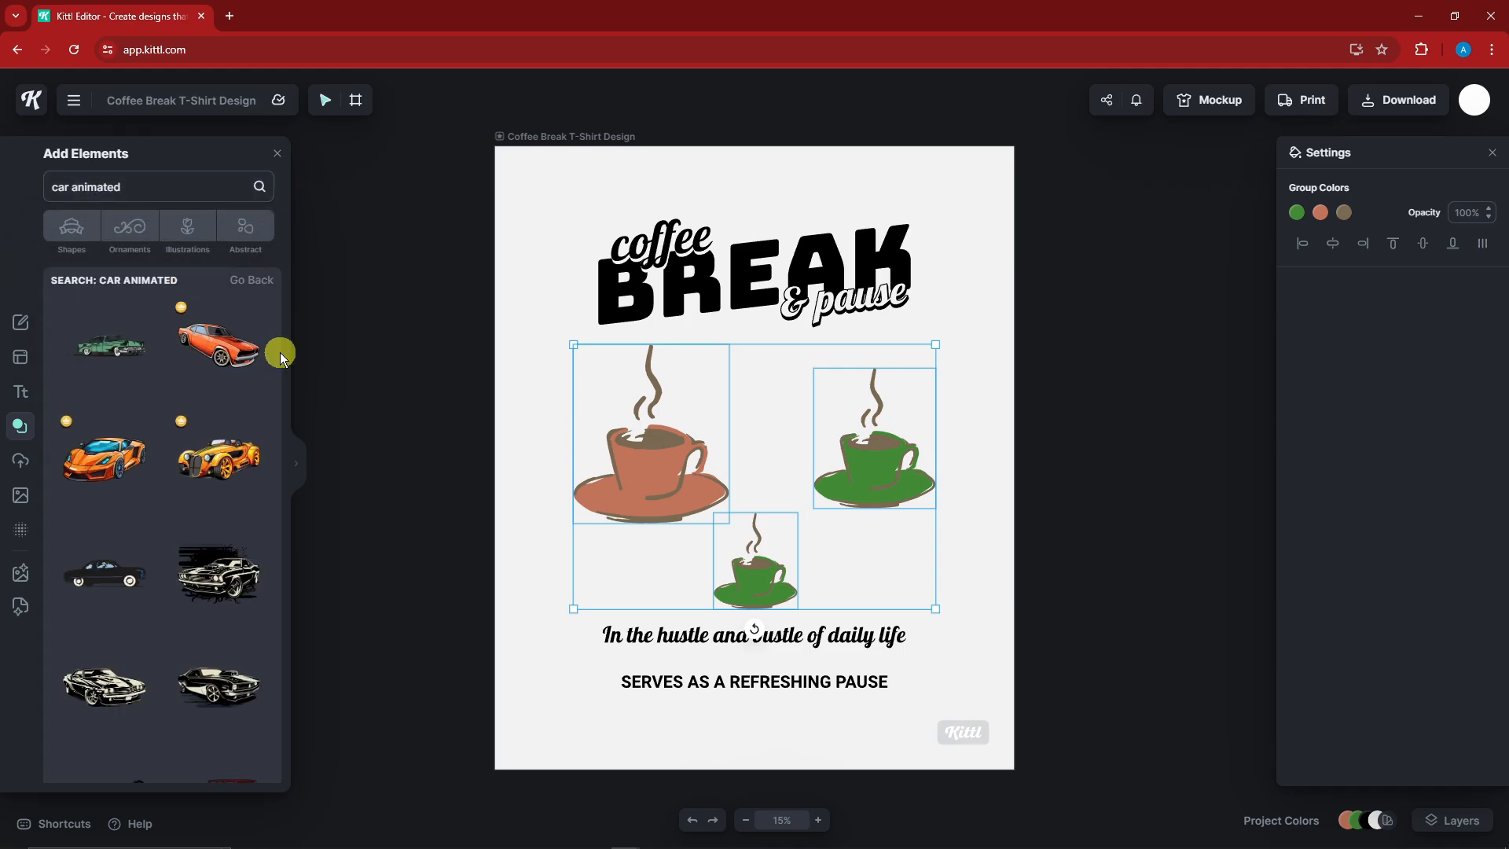
Step: Replace the three grouped coffee cups with the red vintage car illustration from the search results
{"action": "scroll", "coordinate": [180, 565], "scroll_direction": "down", "scroll_amount": 1}
{"action": "scroll", "coordinate": [189, 566], "scroll_direction": "down", "scroll_amount": 3}
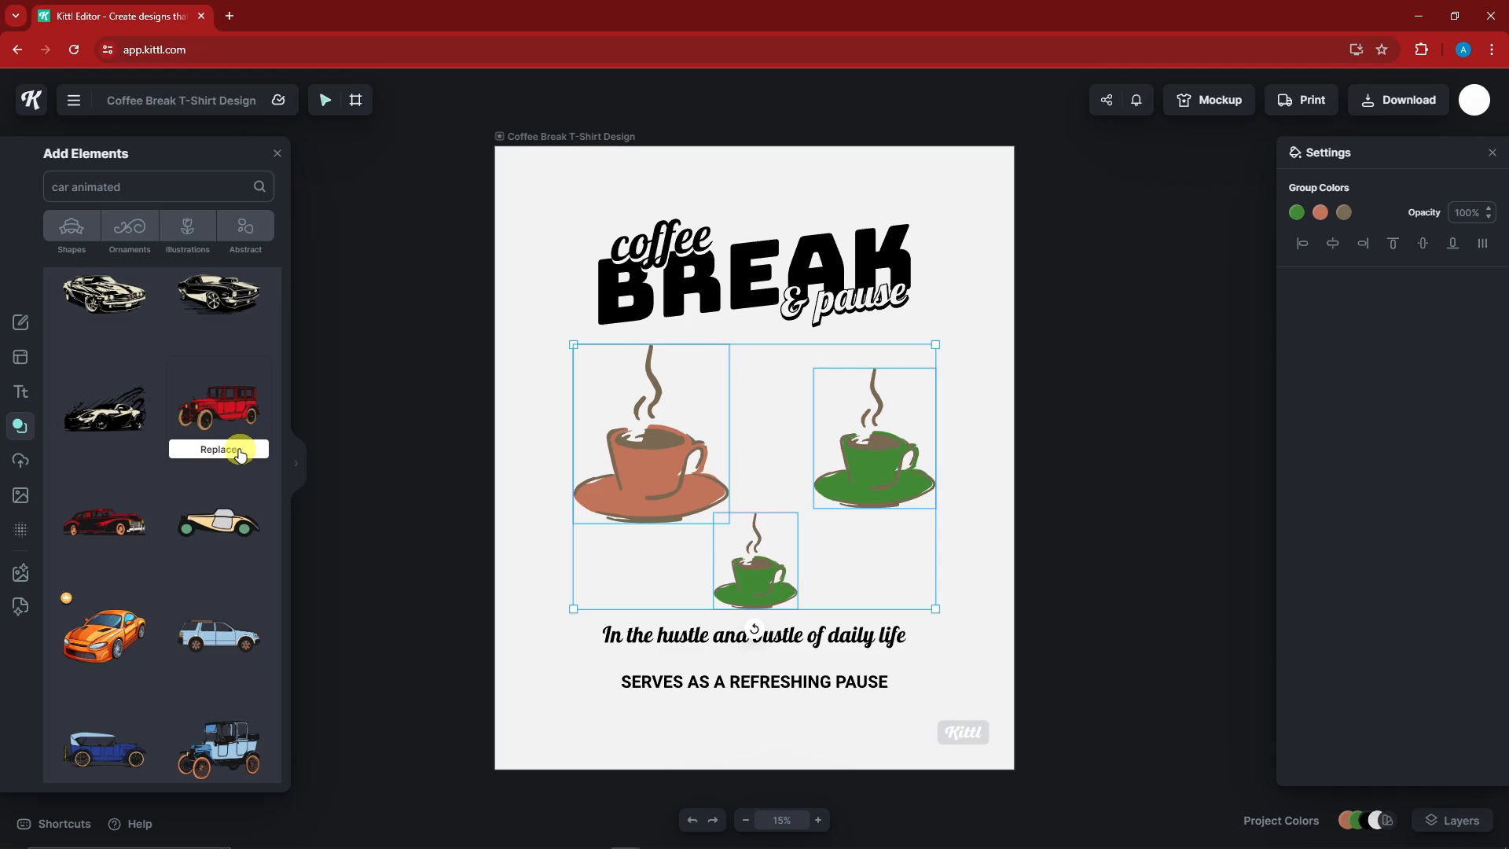
{"action": "left_click", "coordinate": [230, 449]}
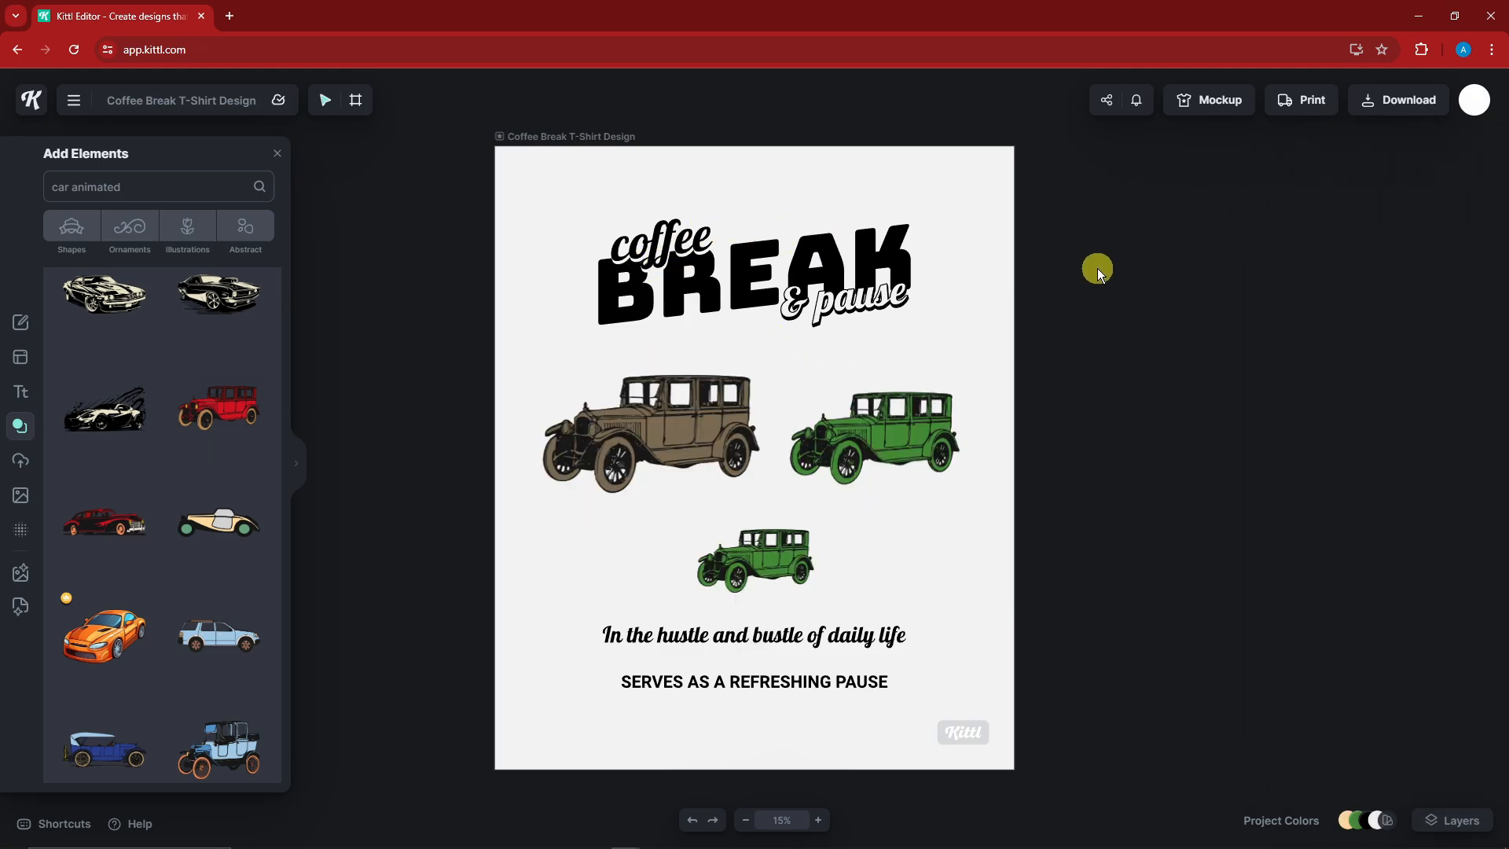
Step: Replace all three grouped vintage cars with the yellow convertible illustration from the search results
{"action": "scroll", "coordinate": [148, 561], "scroll_direction": "down", "scroll_amount": 3}
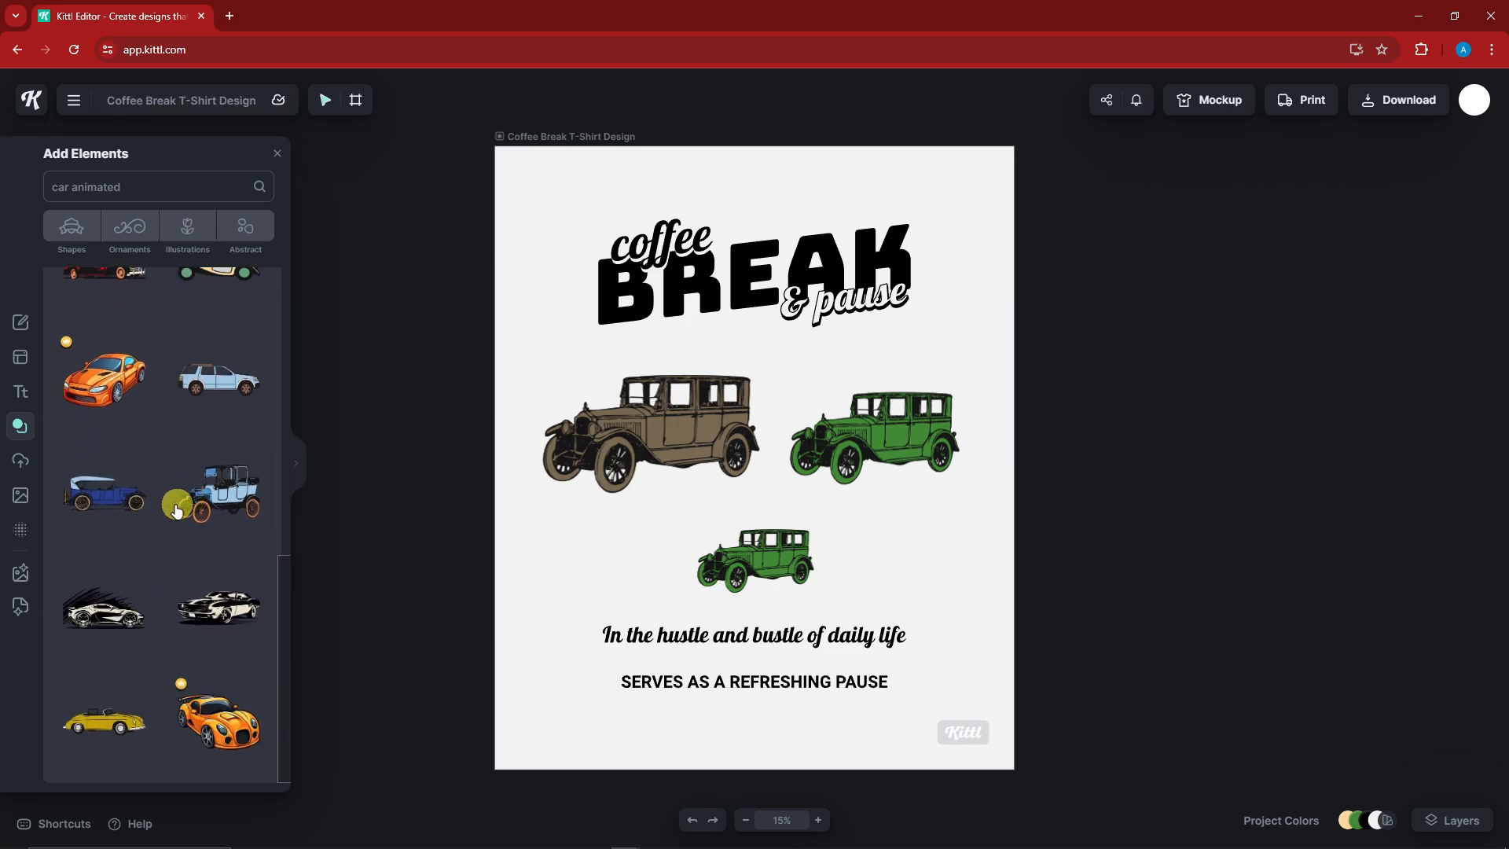
{"action": "scroll", "coordinate": [148, 562], "scroll_direction": "down", "scroll_amount": 2}
{"action": "left_click", "coordinate": [147, 561]}
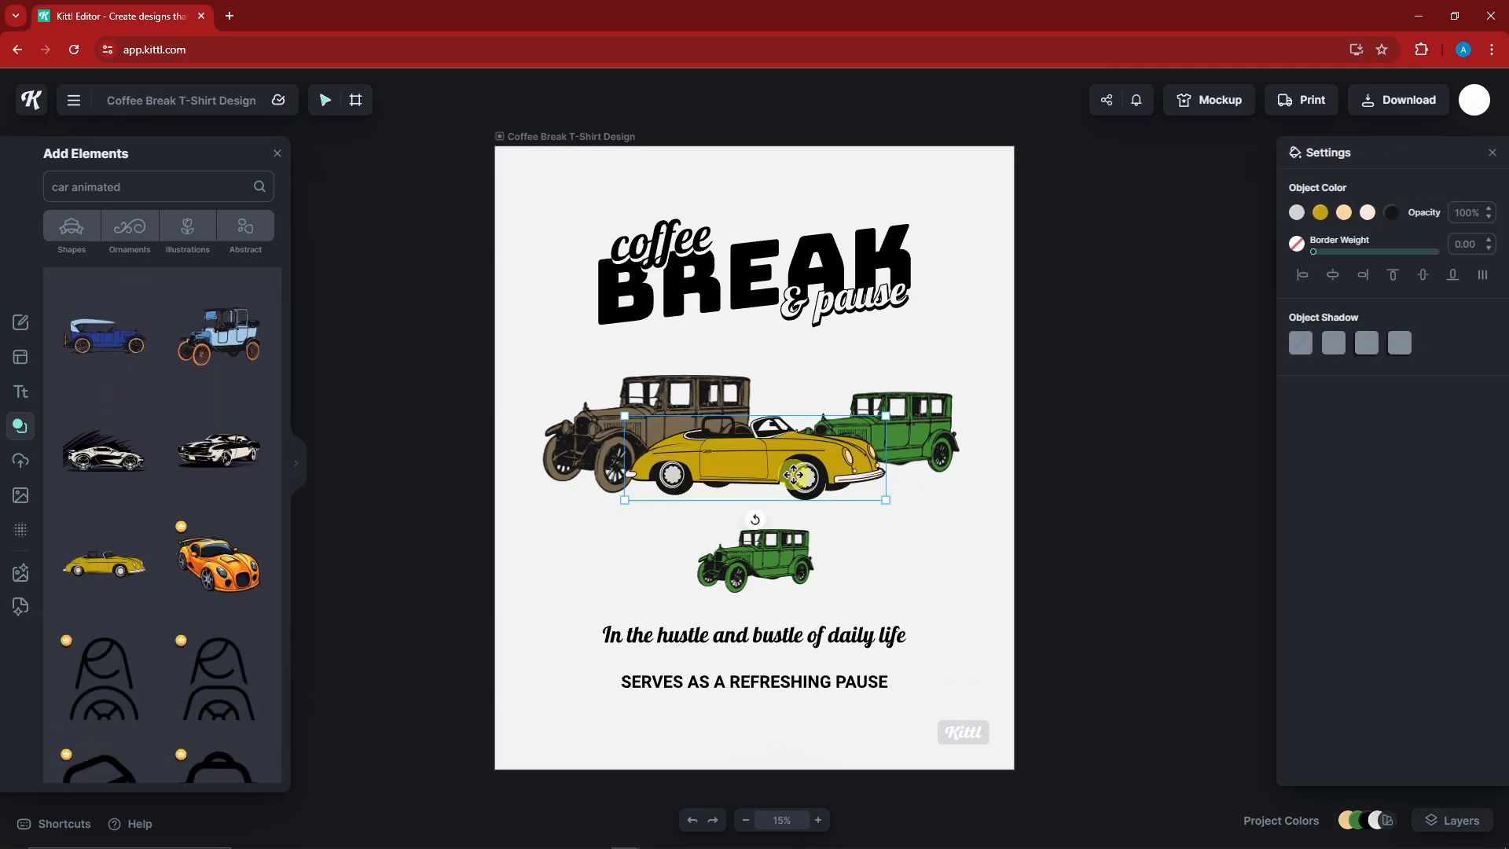
{"action": "key", "text": "Delete"}
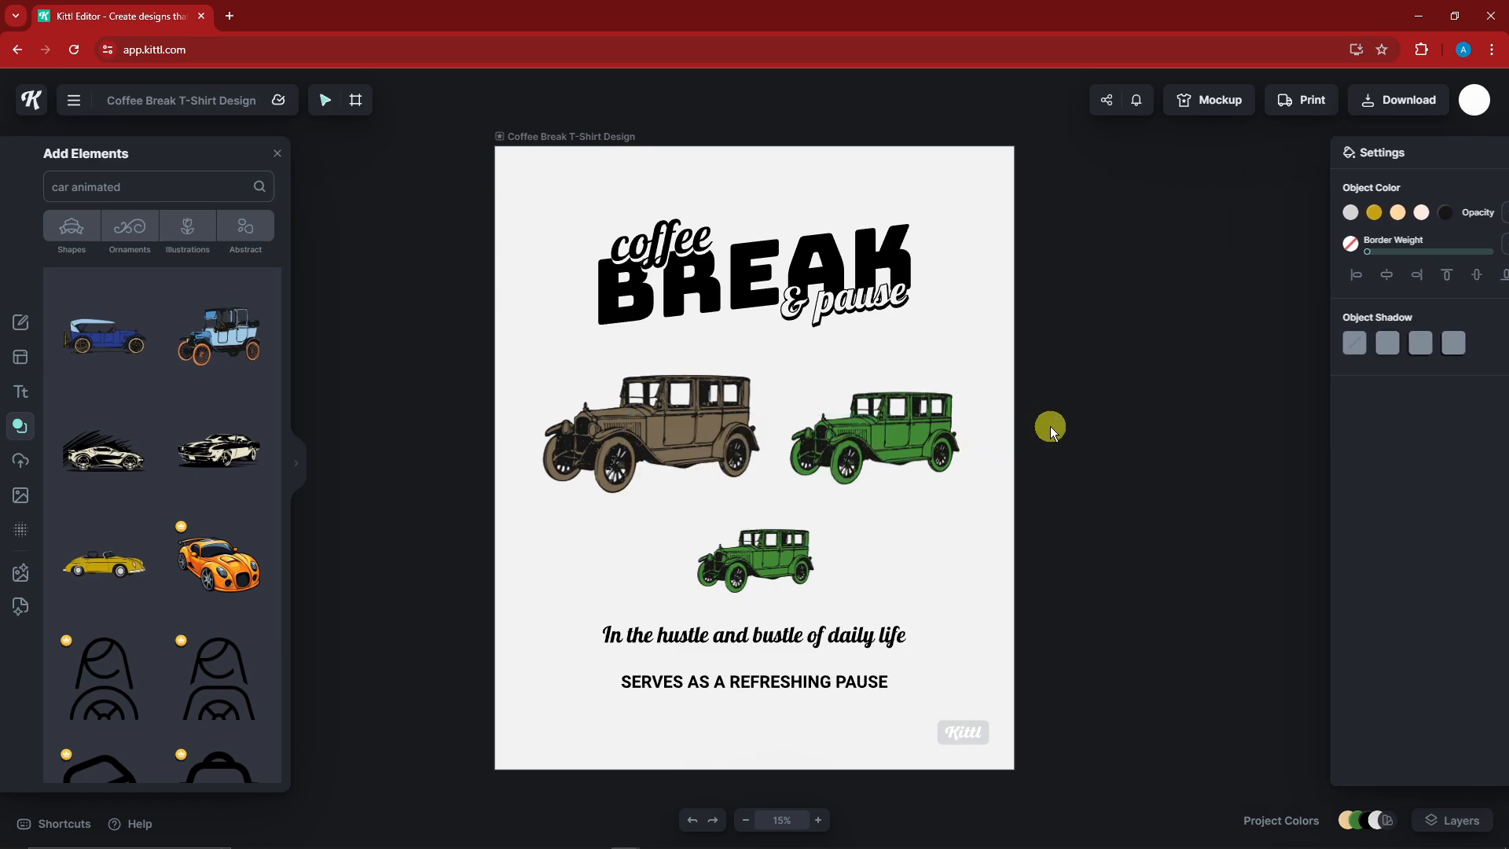
{"action": "left_click", "coordinate": [839, 459]}
{"action": "mouse_move", "coordinate": [117, 569]}
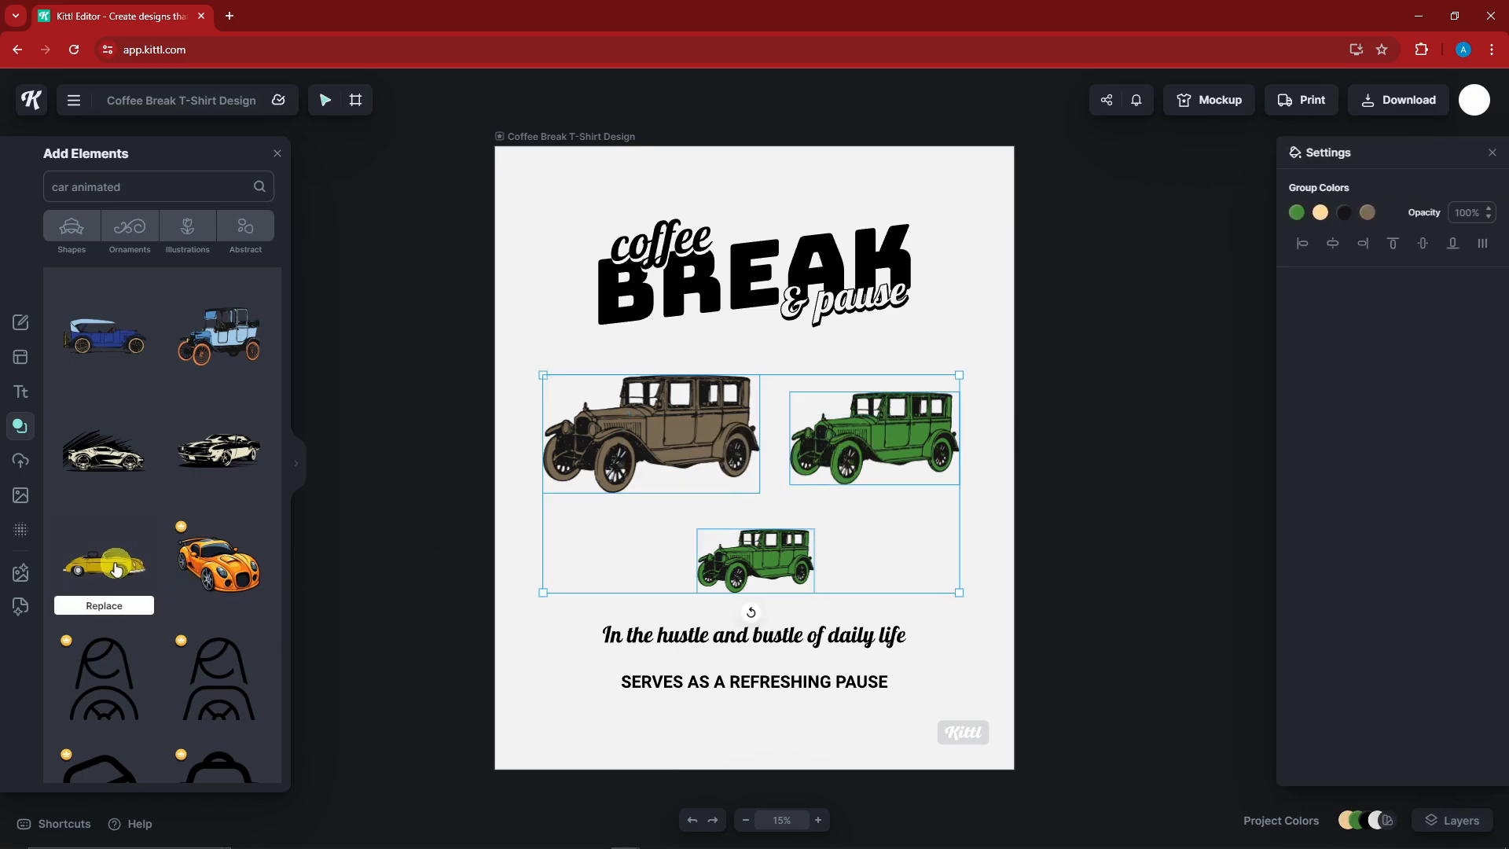
{"action": "left_click", "coordinate": [115, 609]}
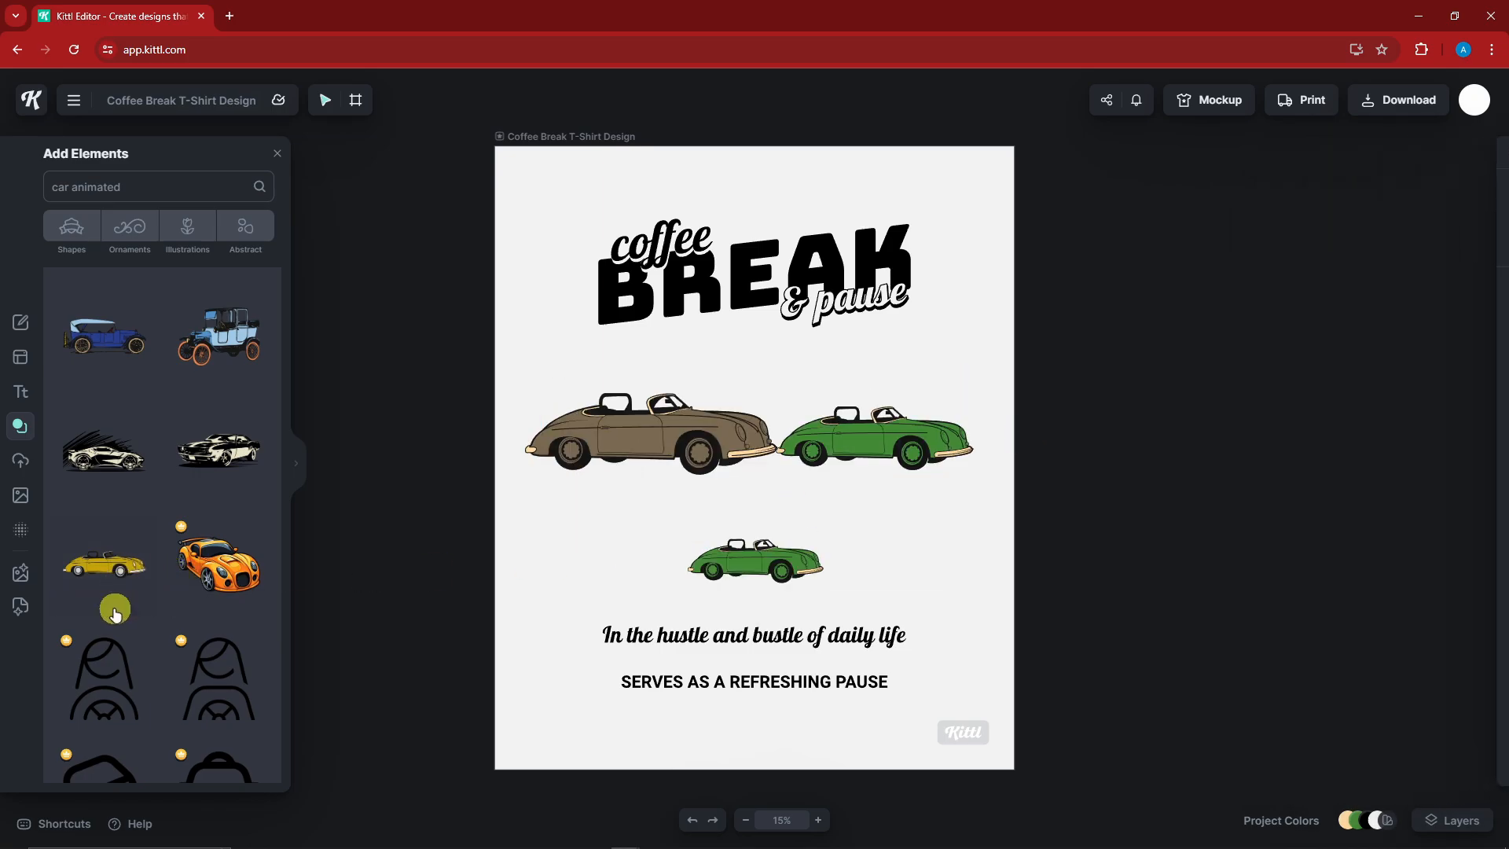
{"action": "left_click", "coordinate": [1093, 498]}
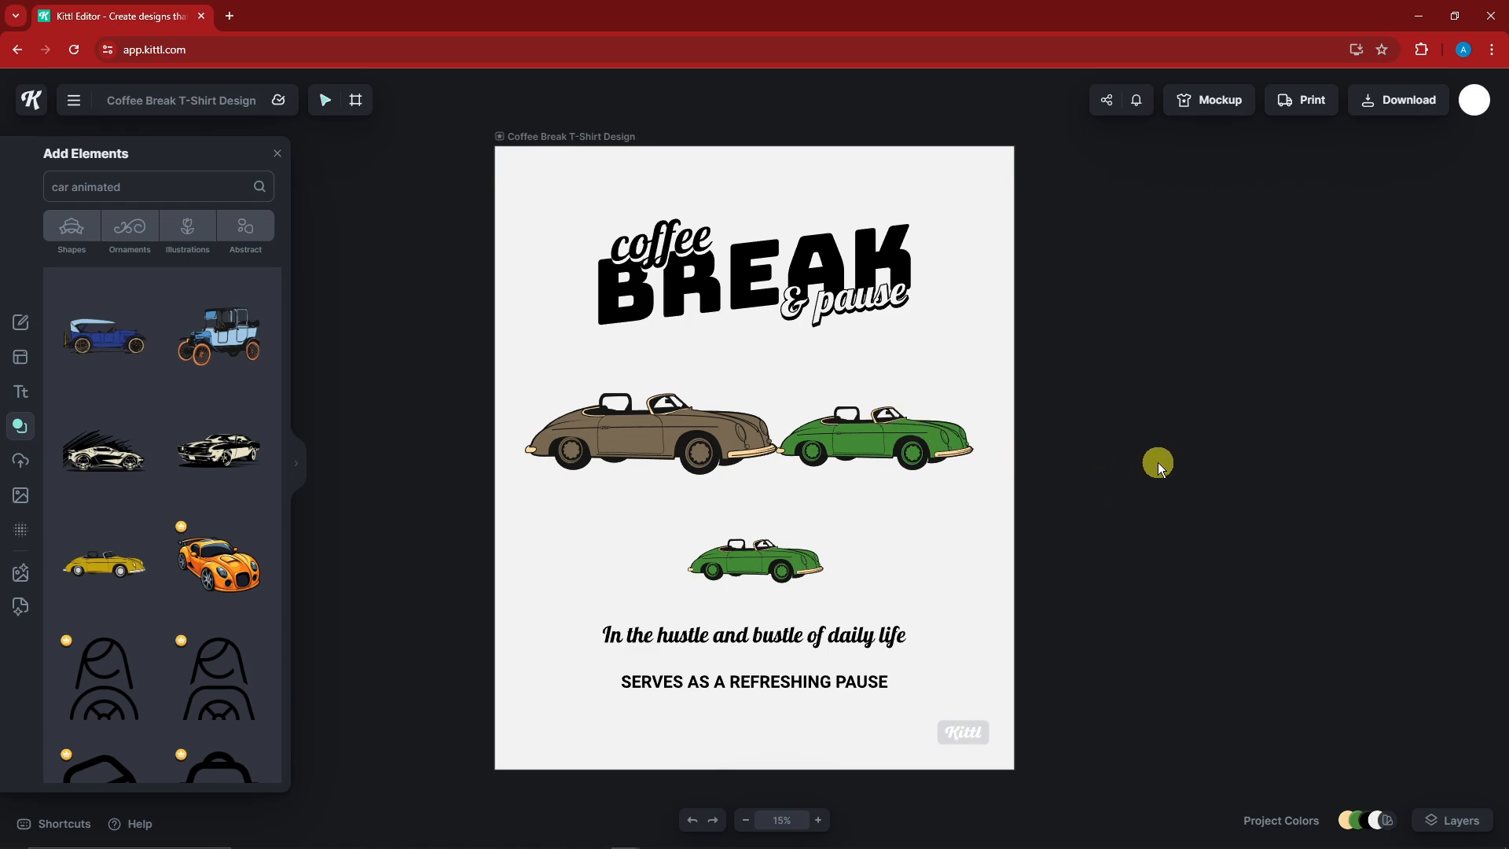
Step: Replace only the larger green convertible inside the group with the light-blue vintage car illustration
{"action": "left_click", "coordinate": [843, 428]}
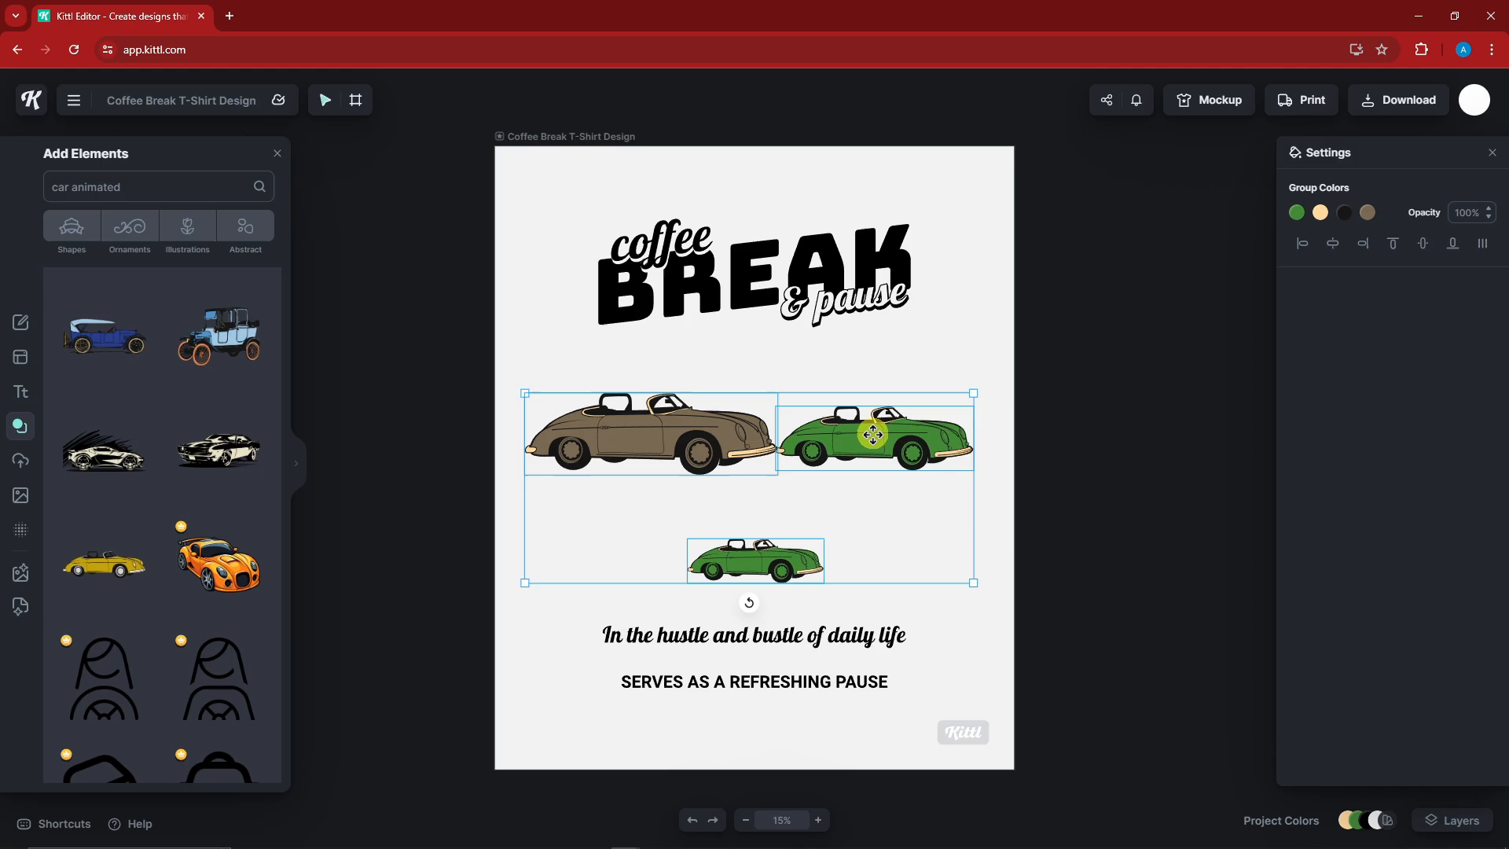
{"action": "left_click", "coordinate": [1157, 409]}
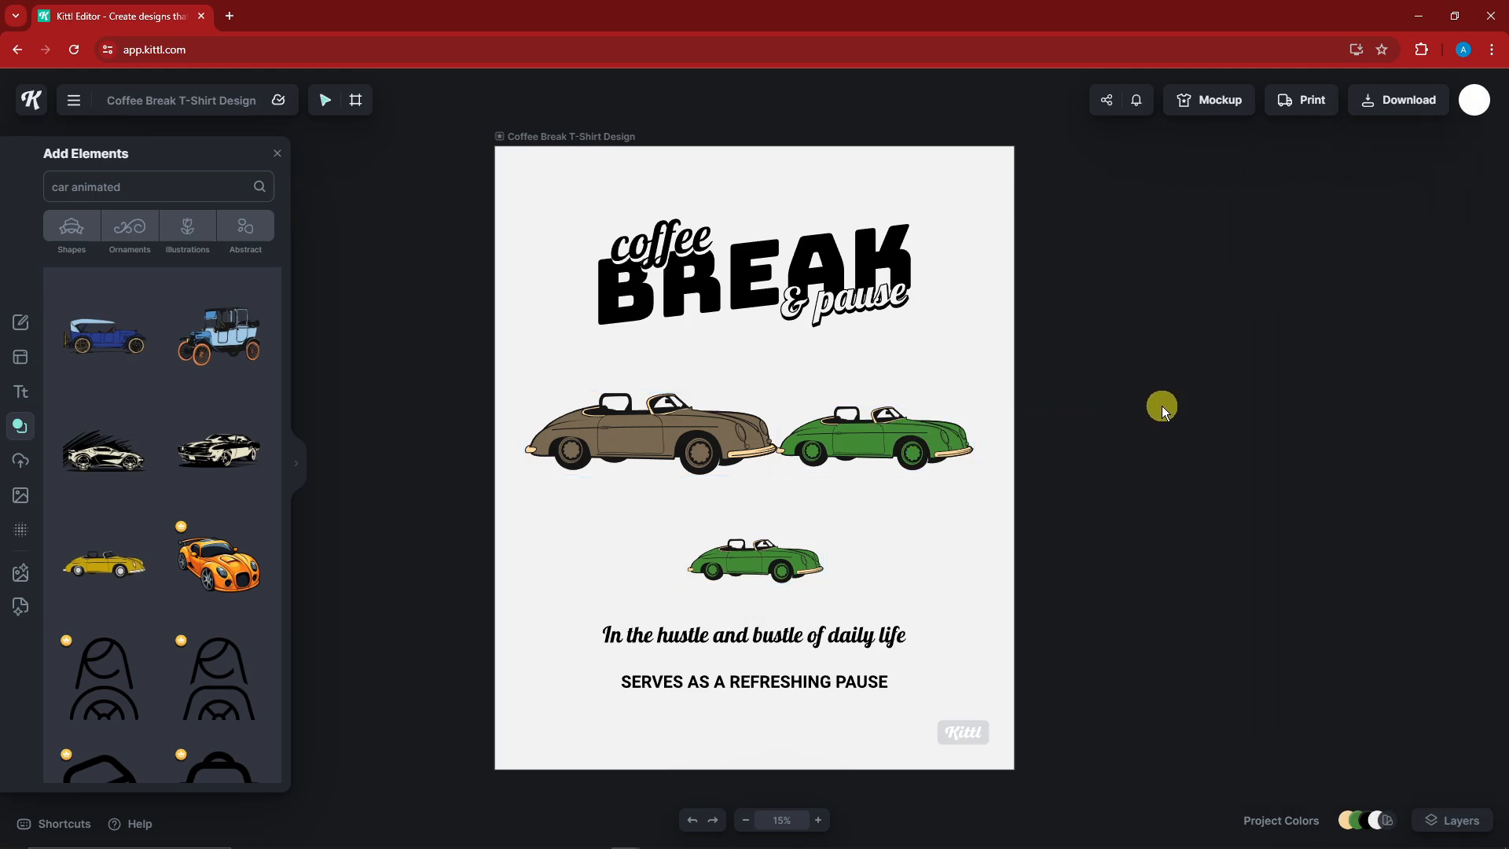
{"action": "left_click", "coordinate": [871, 441]}
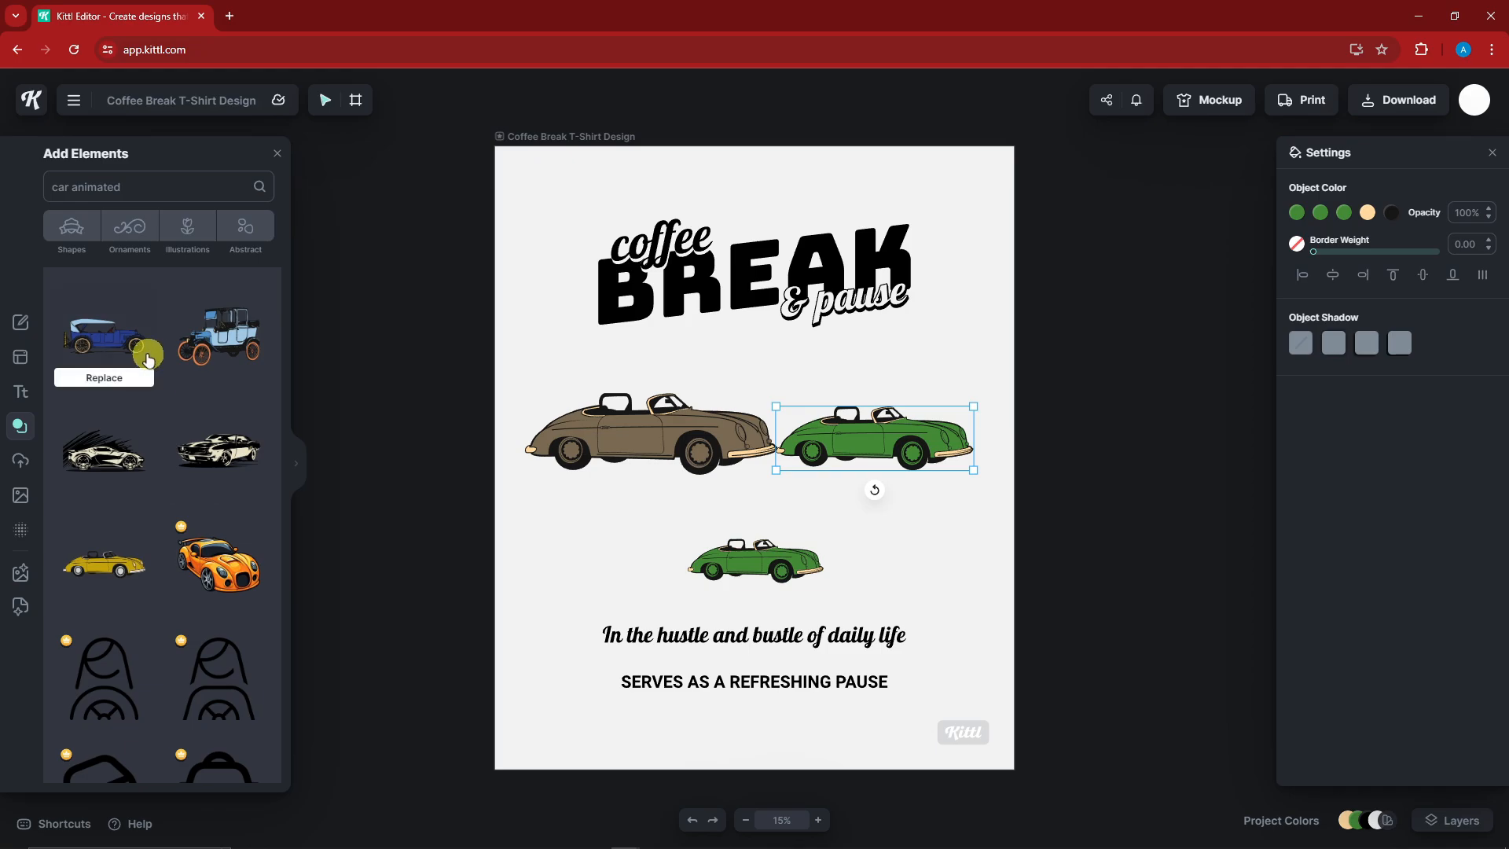
{"action": "mouse_move", "coordinate": [217, 380]}
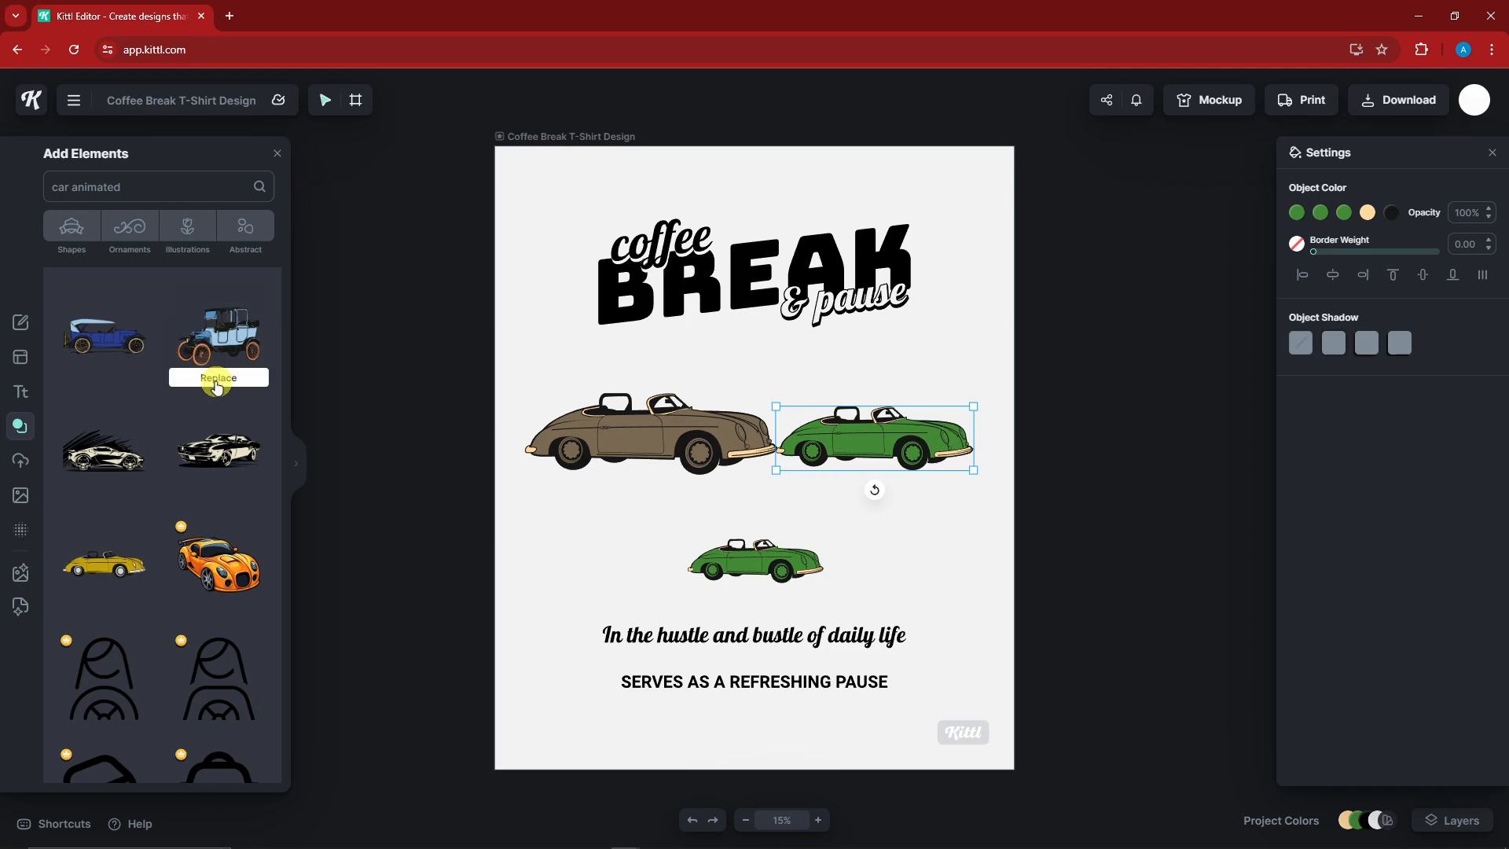
{"action": "left_click", "coordinate": [218, 378]}
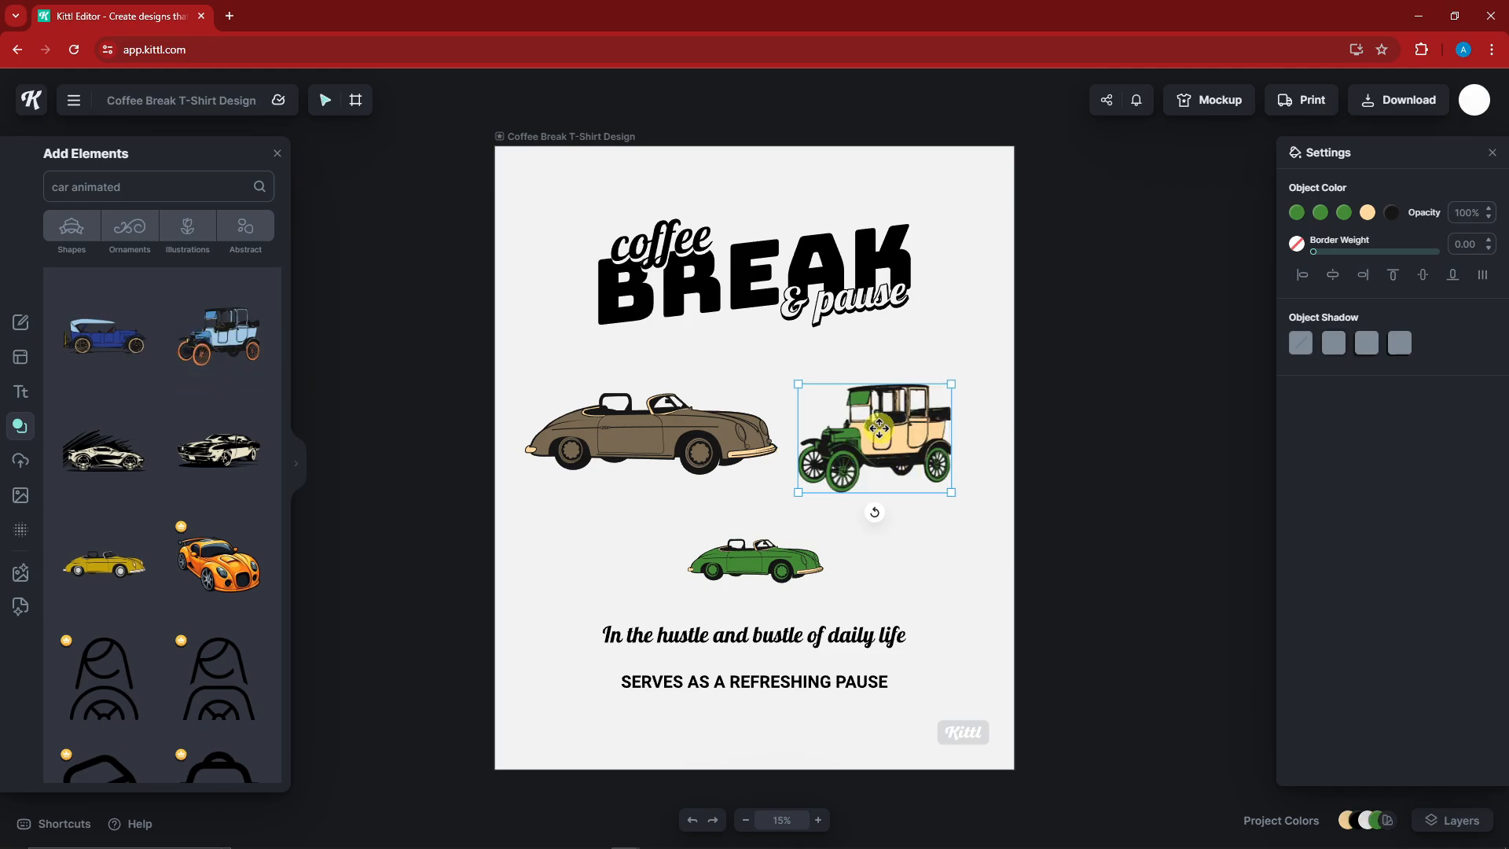
Step: Search the elements for "fruits" and replace the selected vintage car with the halved orange image
{"action": "left_click", "coordinate": [204, 189]}
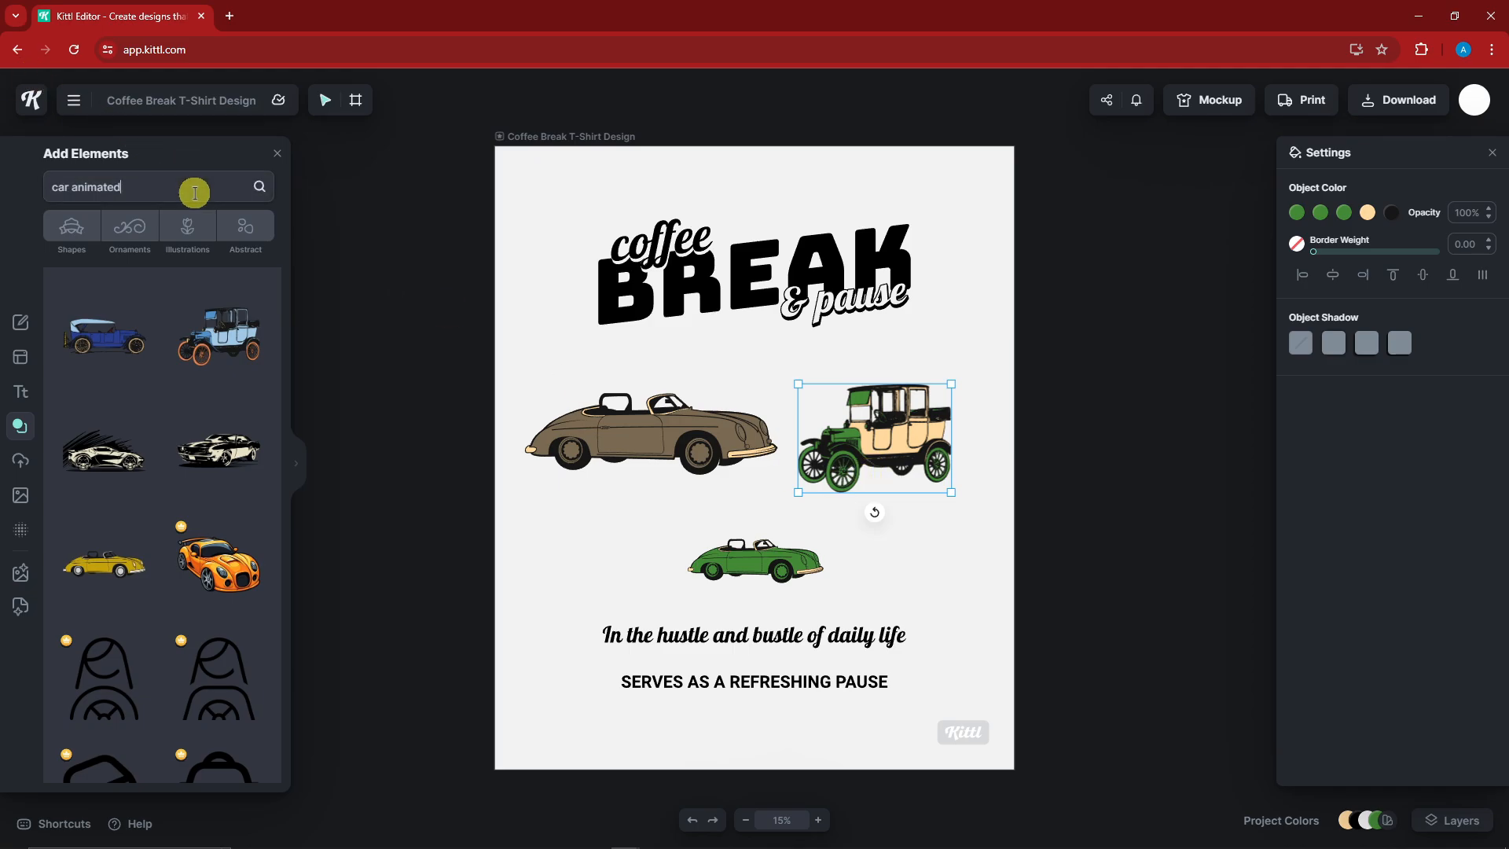
{"action": "type", "text": "fruits"}
{"action": "key", "text": "Return"}
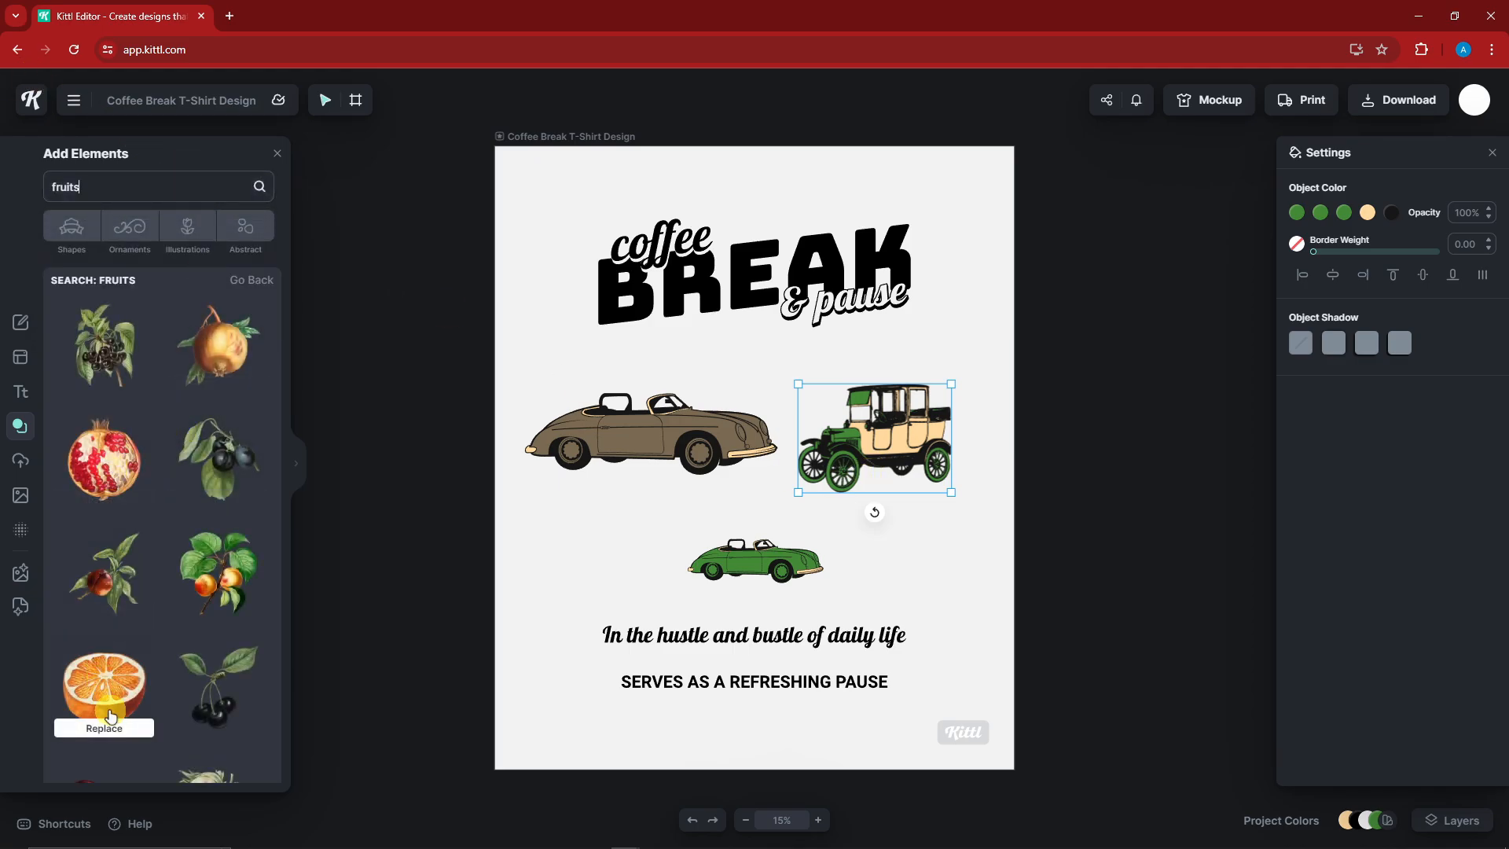
{"action": "left_click", "coordinate": [110, 730]}
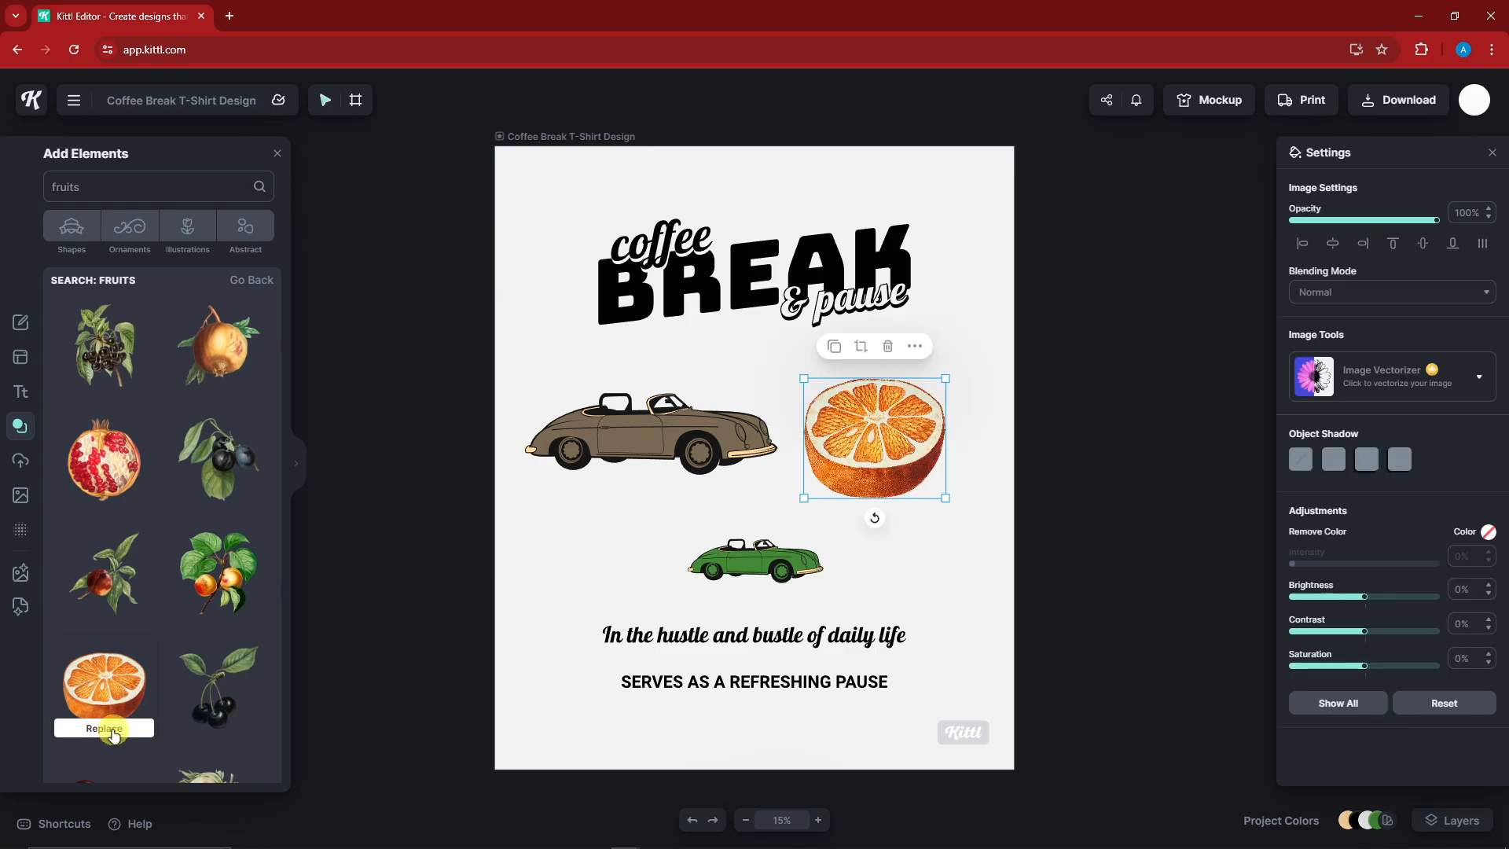
Step: Change the headline word "BREAK" to "ORANGE"
{"action": "left_click", "coordinate": [809, 268]}
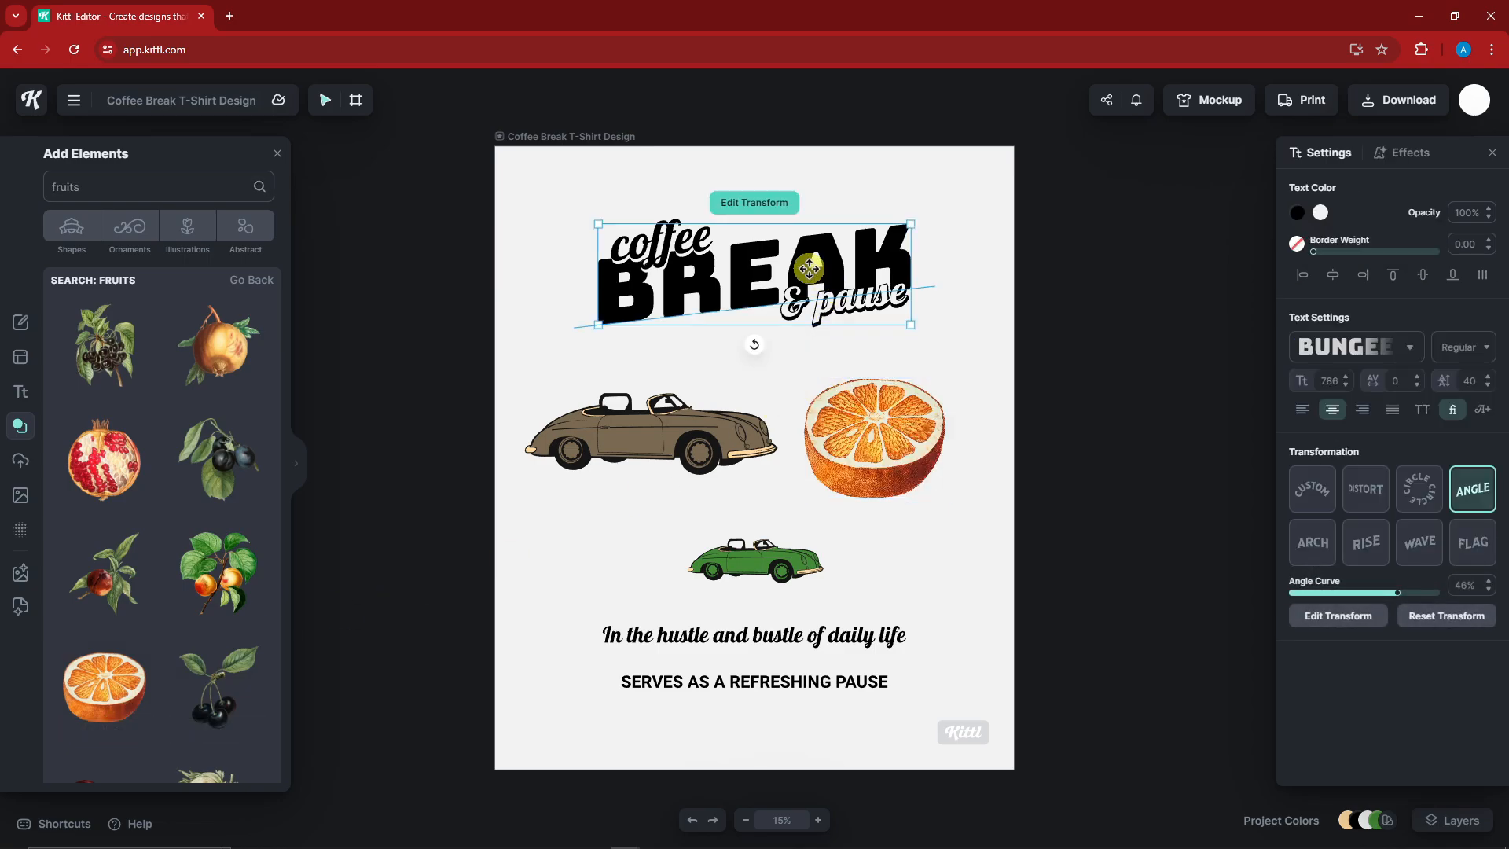
{"action": "double_click", "coordinate": [809, 269]}
{"action": "type", "text": "ORANGE"}
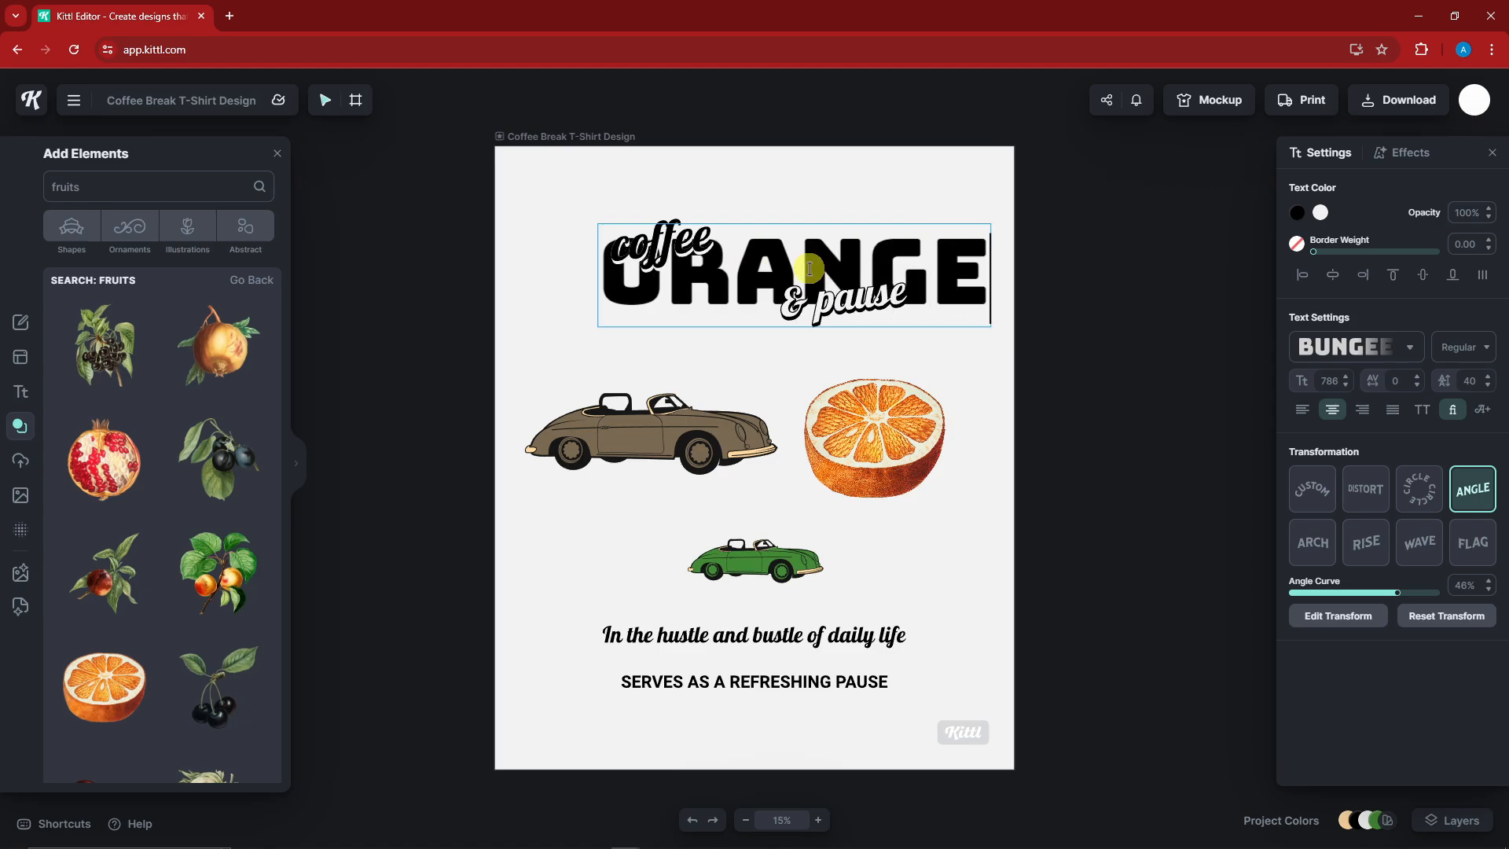
{"action": "key", "text": "Return"}
{"action": "left_click", "coordinate": [1183, 264]}
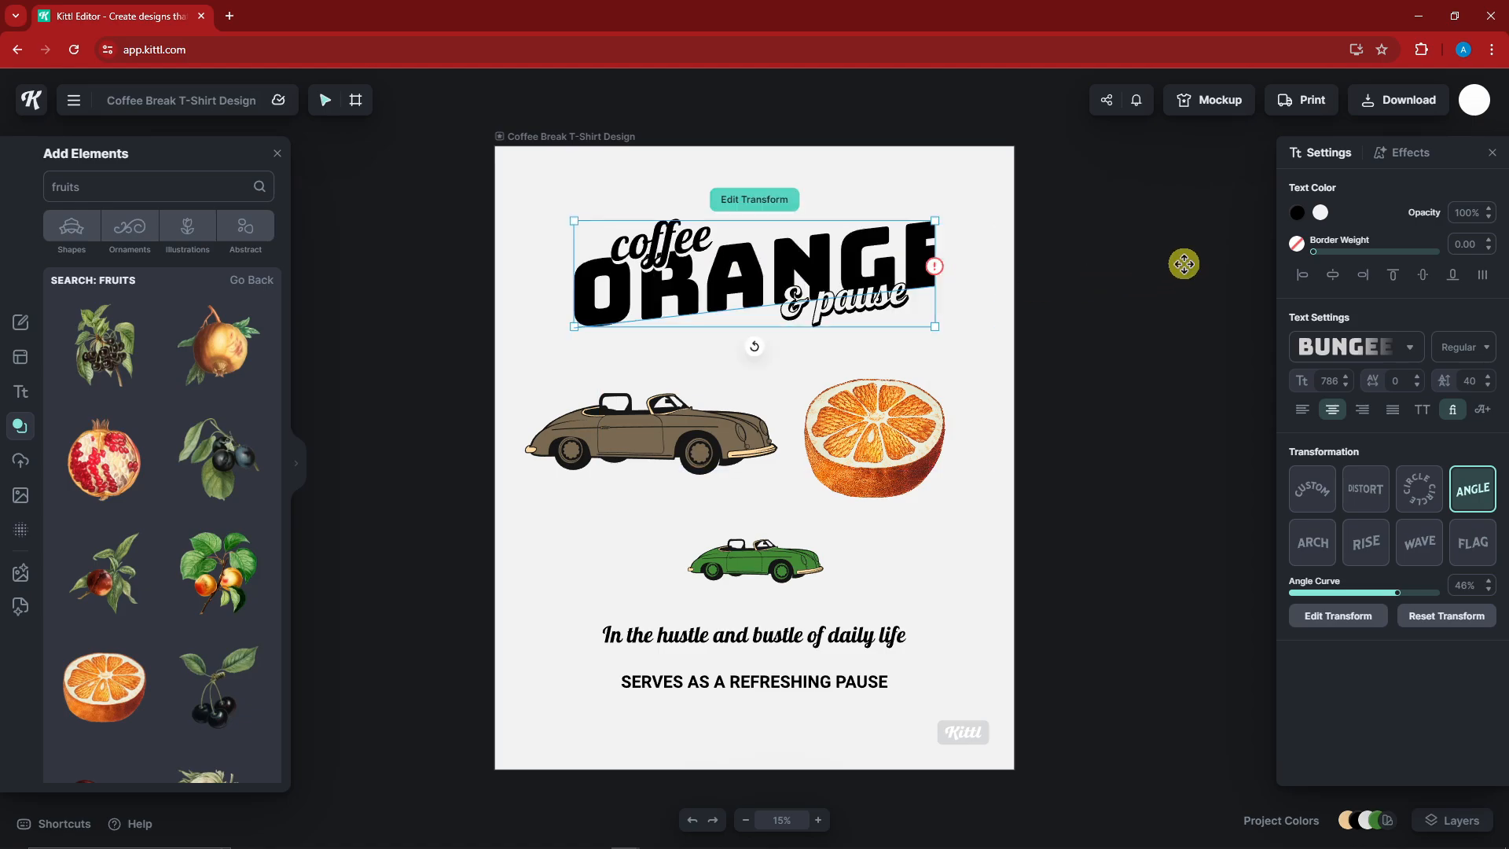
{"action": "left_click", "coordinate": [1079, 290]}
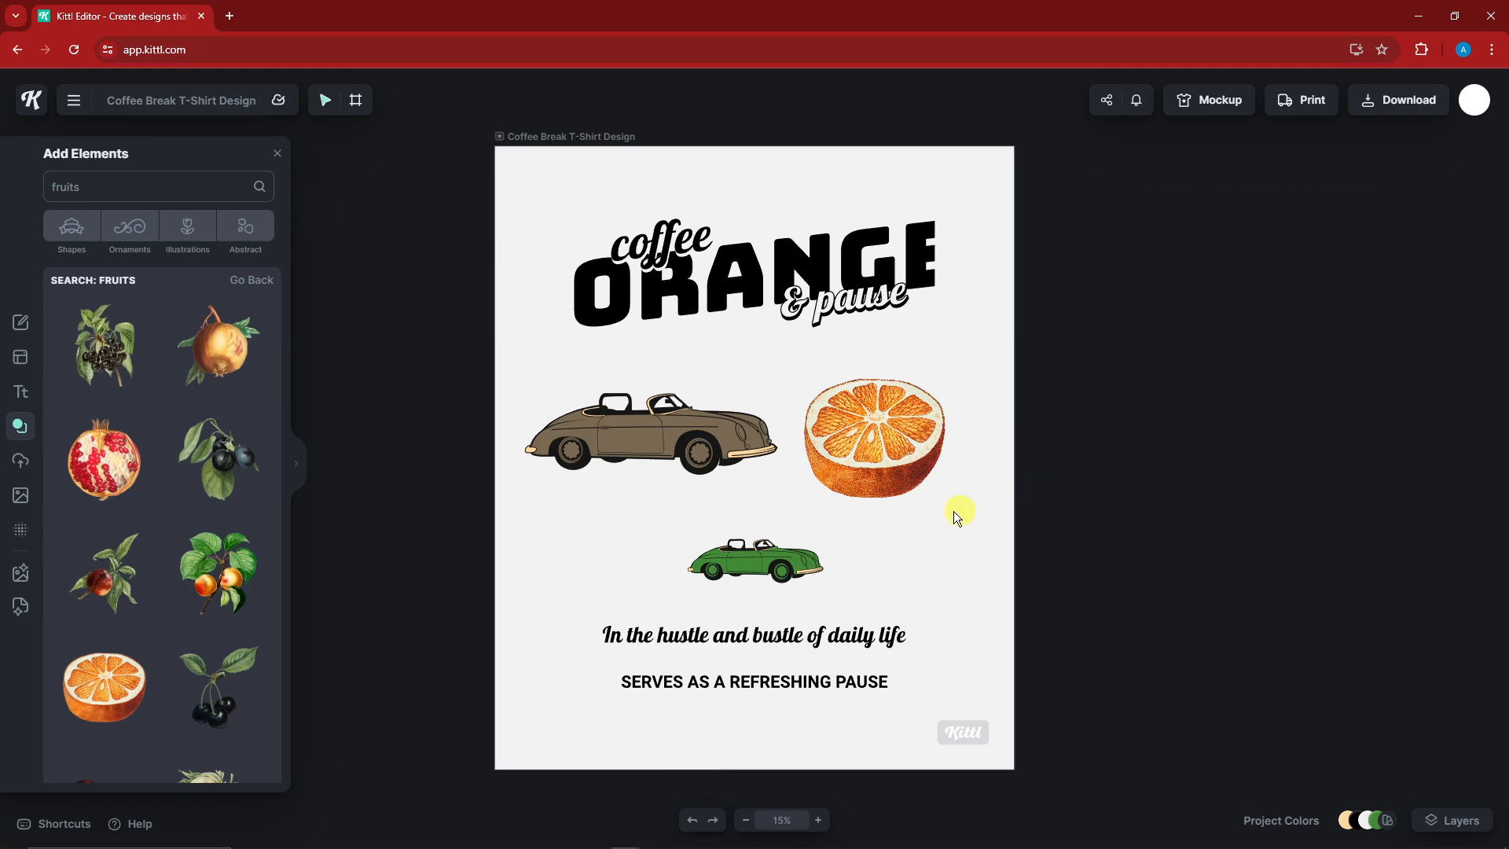
Step: Select only the small green convertible within the group and search the elements for "shoe"
{"action": "left_click", "coordinate": [688, 436]}
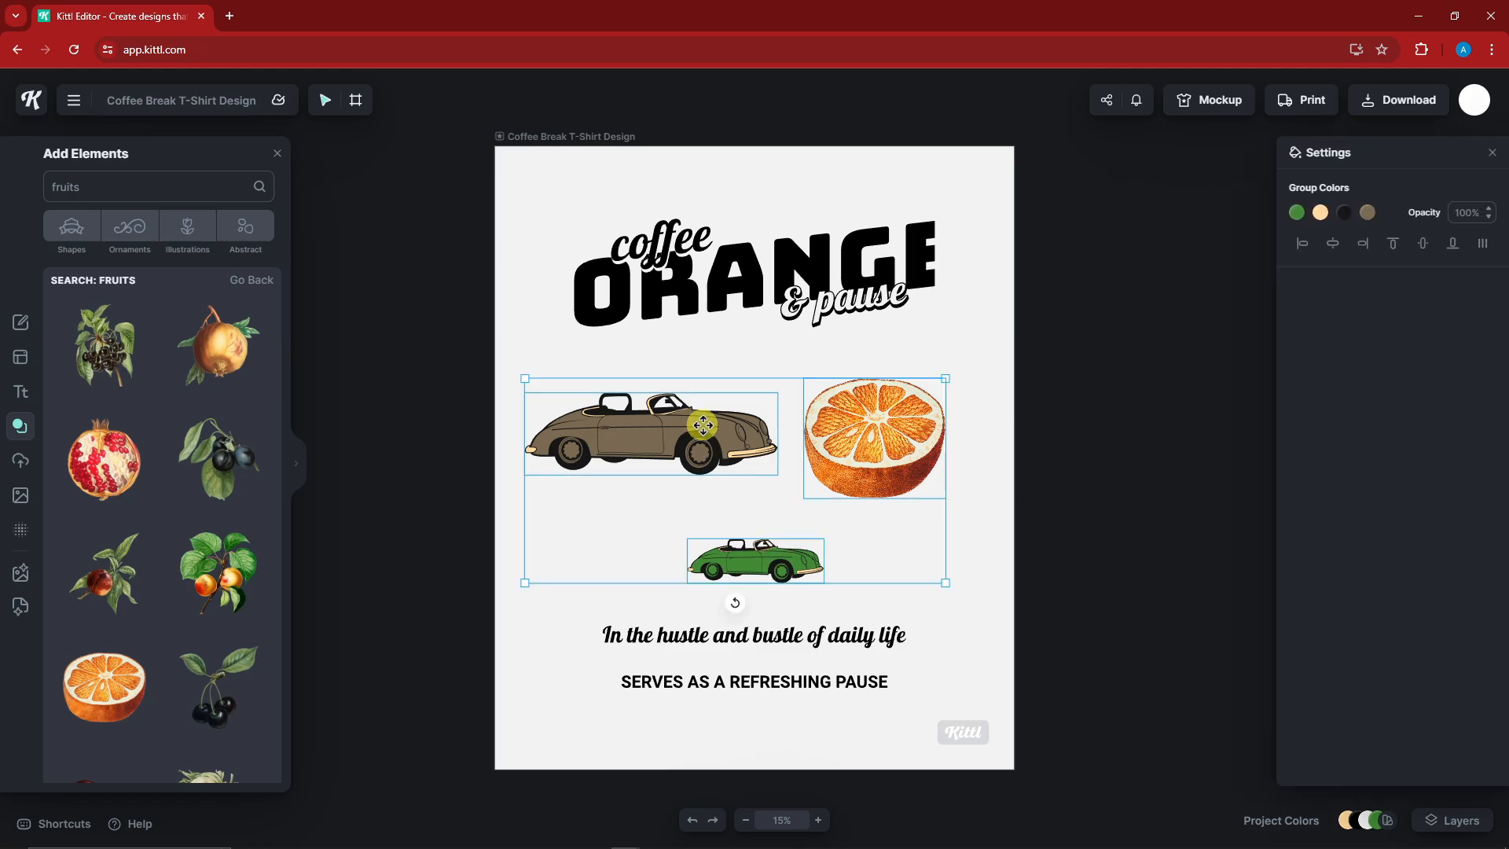
{"action": "left_click", "coordinate": [1026, 398]}
{"action": "left_click", "coordinate": [753, 559]}
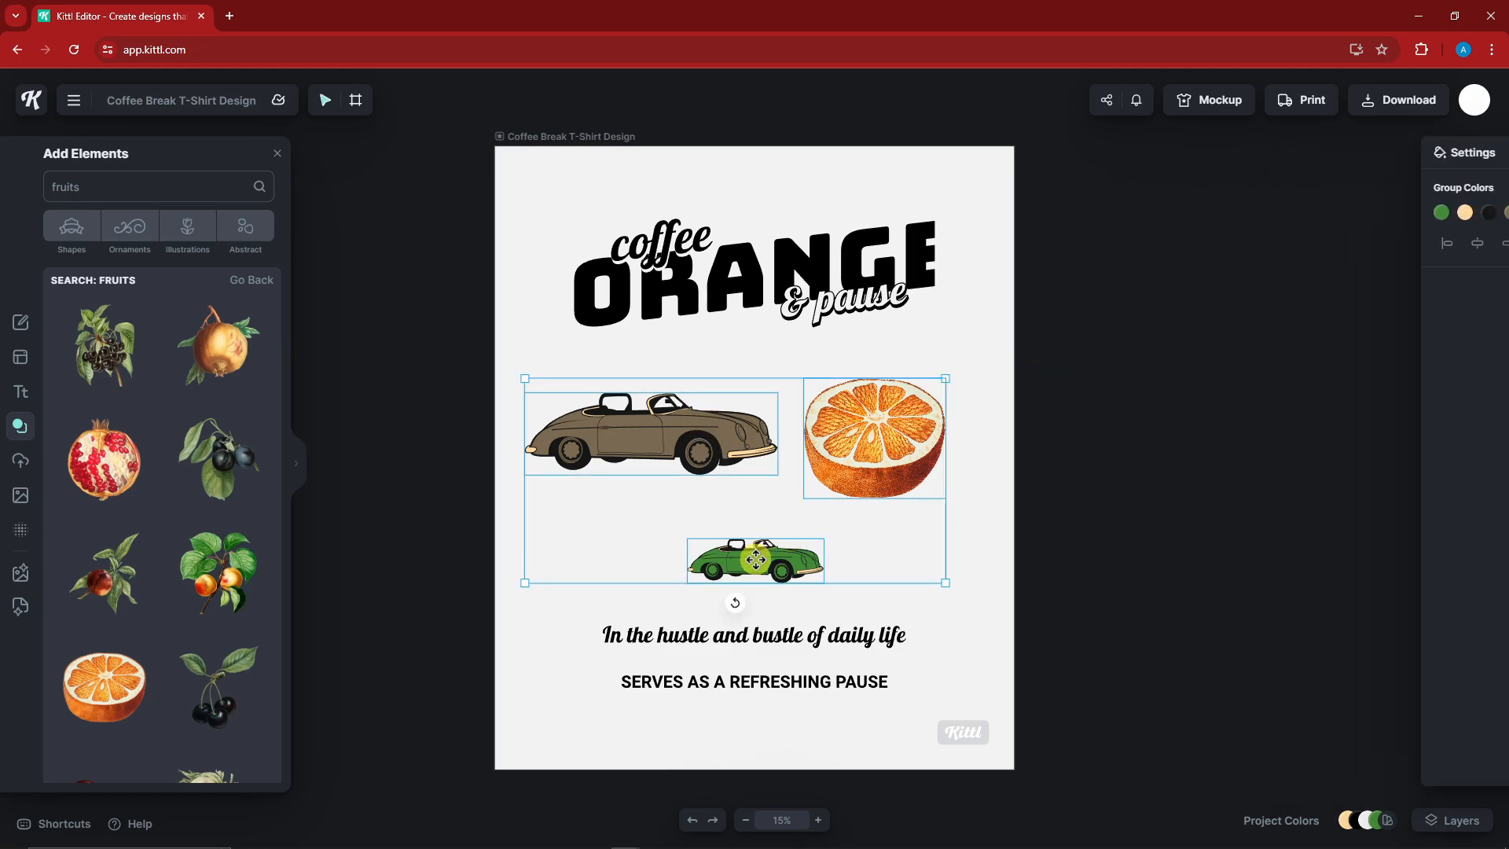
{"action": "left_click", "coordinate": [753, 559]}
{"action": "left_click", "coordinate": [206, 174]}
{"action": "double_click", "coordinate": [205, 175]}
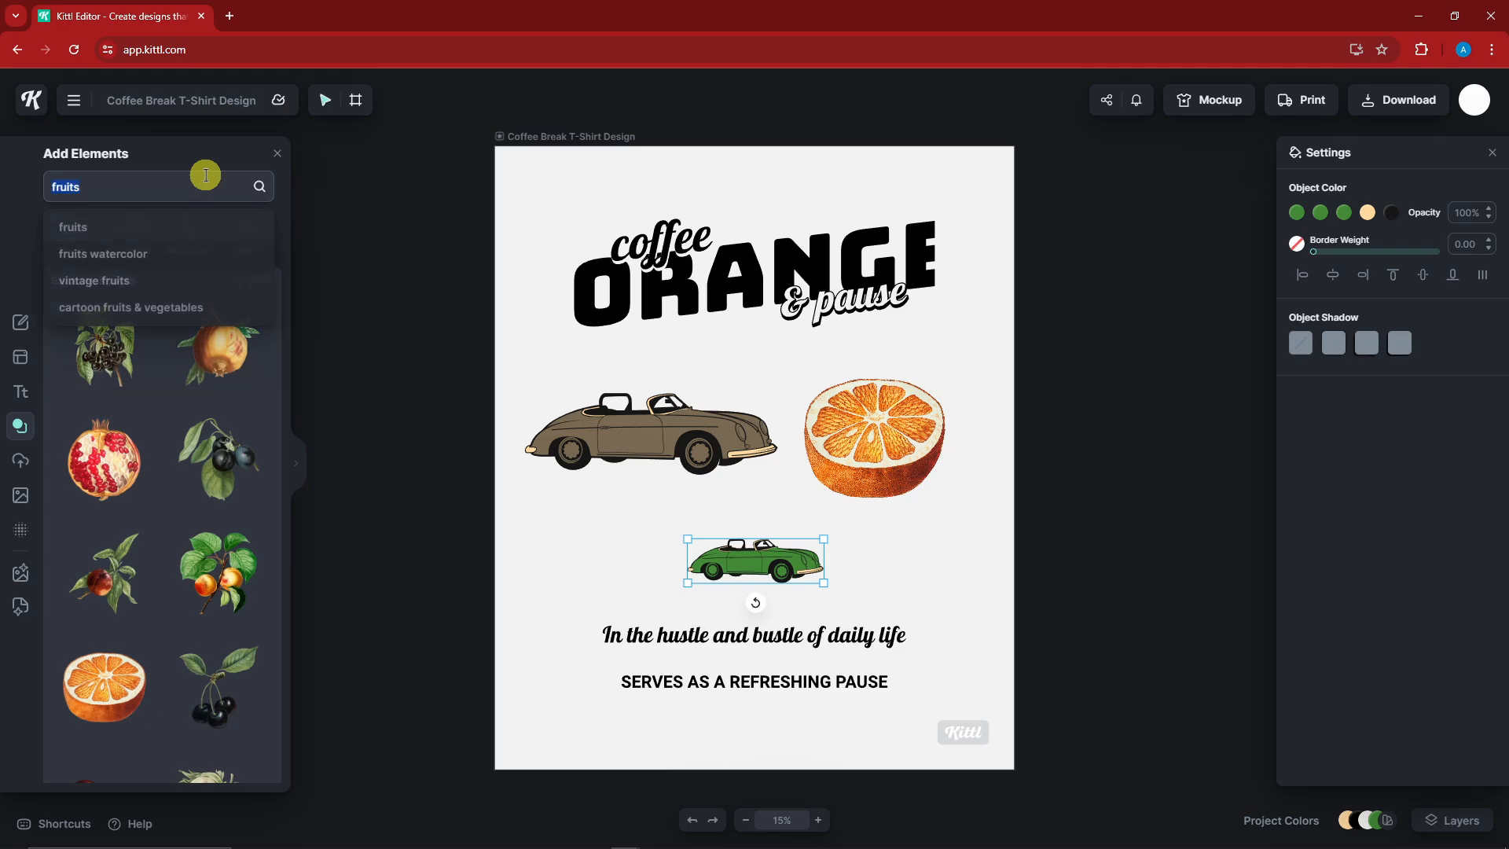
{"action": "type", "text": "shoe"}
{"action": "key", "text": "Return"}
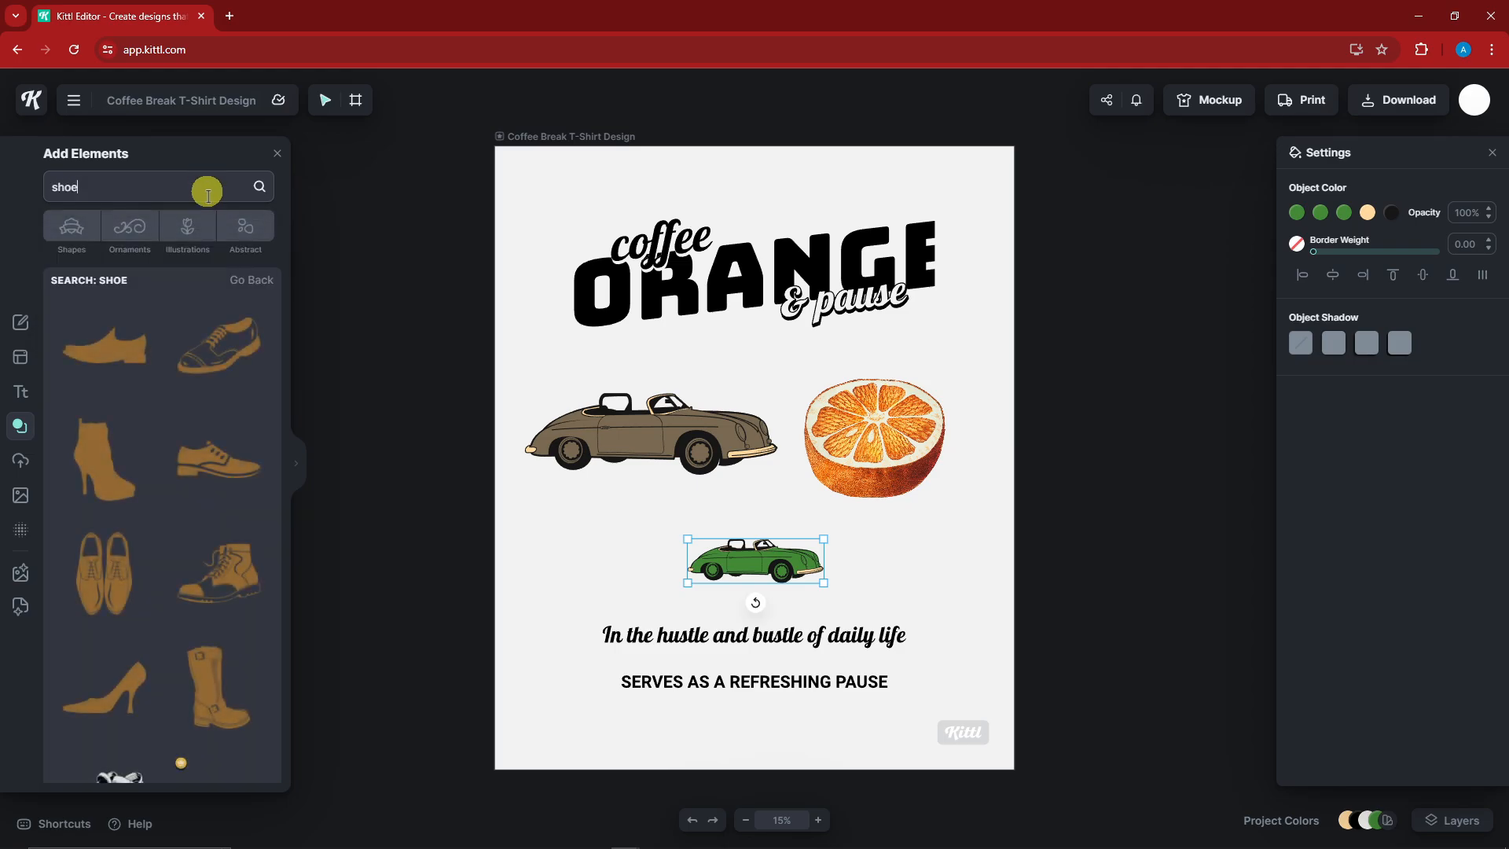
Step: Replace the small green convertible with the red high-top sneaker illustration from the search results
{"action": "scroll", "coordinate": [233, 481], "scroll_direction": "down", "scroll_amount": 3}
{"action": "mouse_move", "coordinate": [233, 480]}
{"action": "scroll", "coordinate": [233, 487], "scroll_direction": "down", "scroll_amount": 2}
{"action": "left_click", "coordinate": [227, 598]}
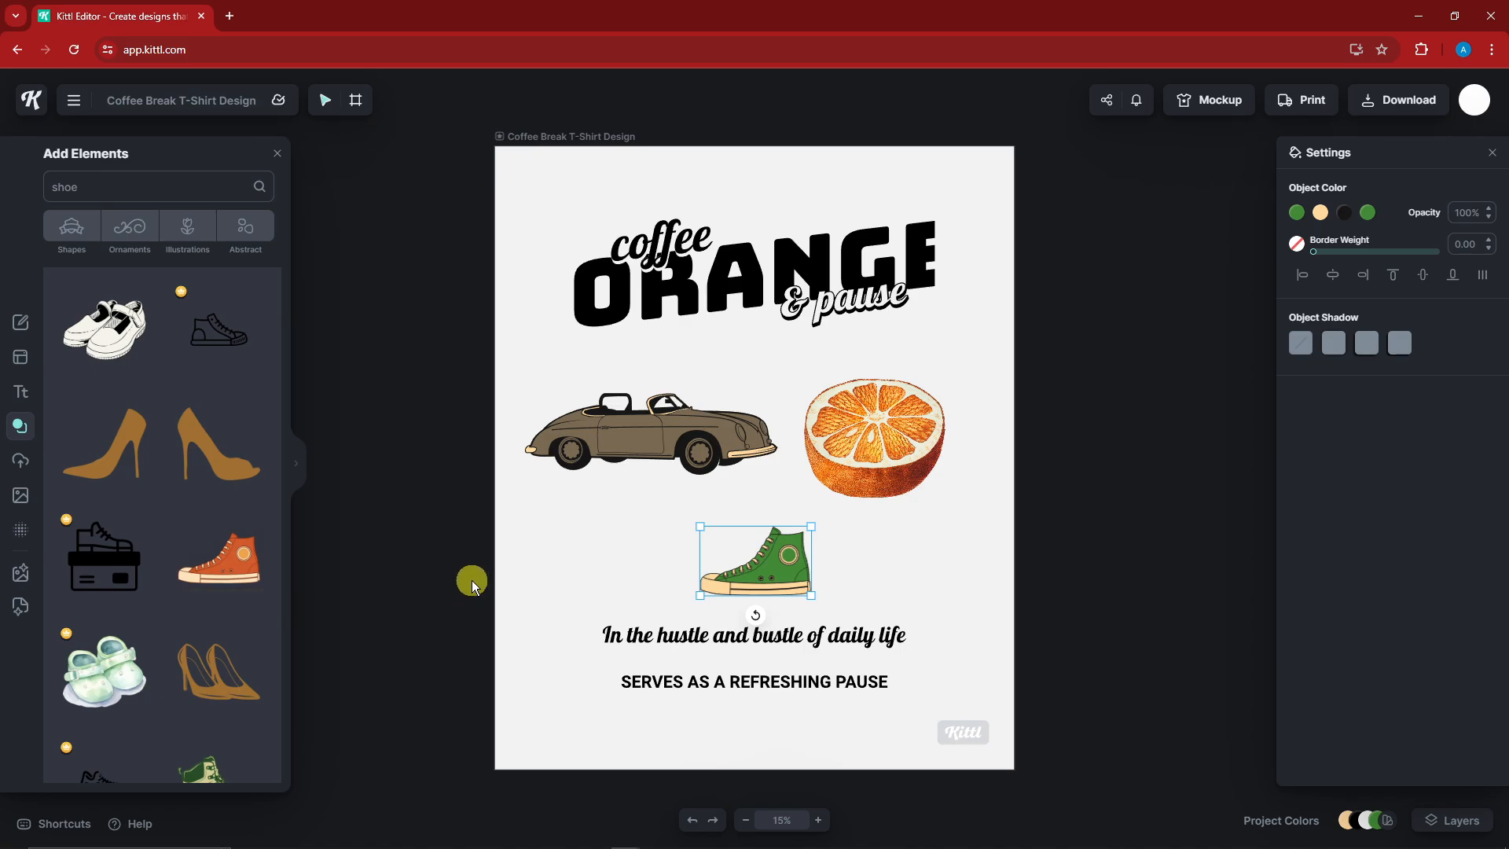
{"action": "left_click", "coordinate": [1124, 472]}
Step: Shift the group of car, orange and sneaker slightly to the right on the artboard
{"action": "left_click", "coordinate": [654, 432]}
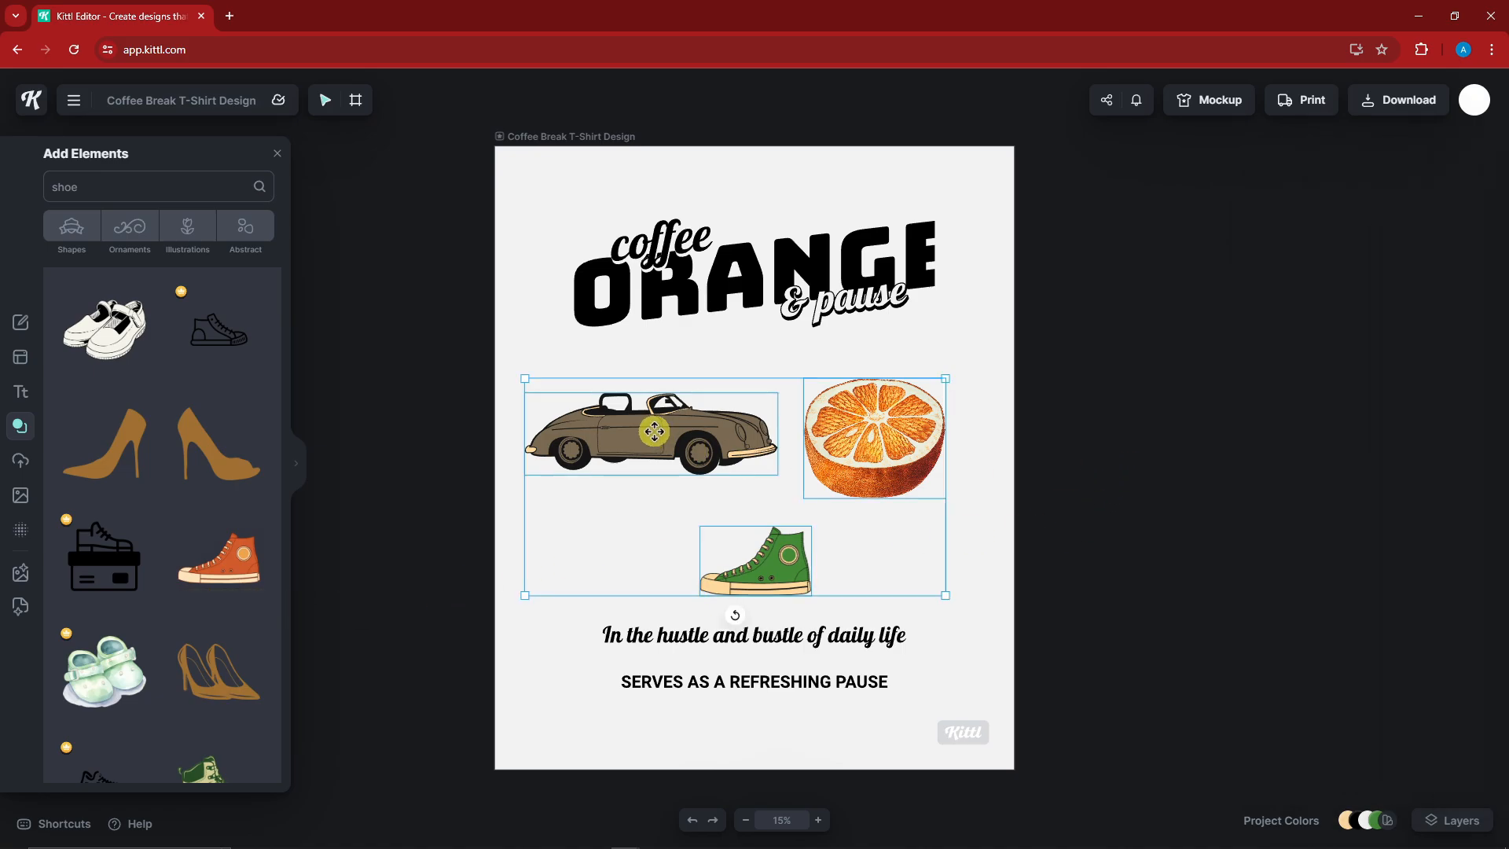
{"action": "left_click", "coordinate": [1039, 450]}
{"action": "left_click_drag", "start_coordinate": [659, 438], "coordinate": [674, 437]}
{"action": "left_click", "coordinate": [1077, 404]}
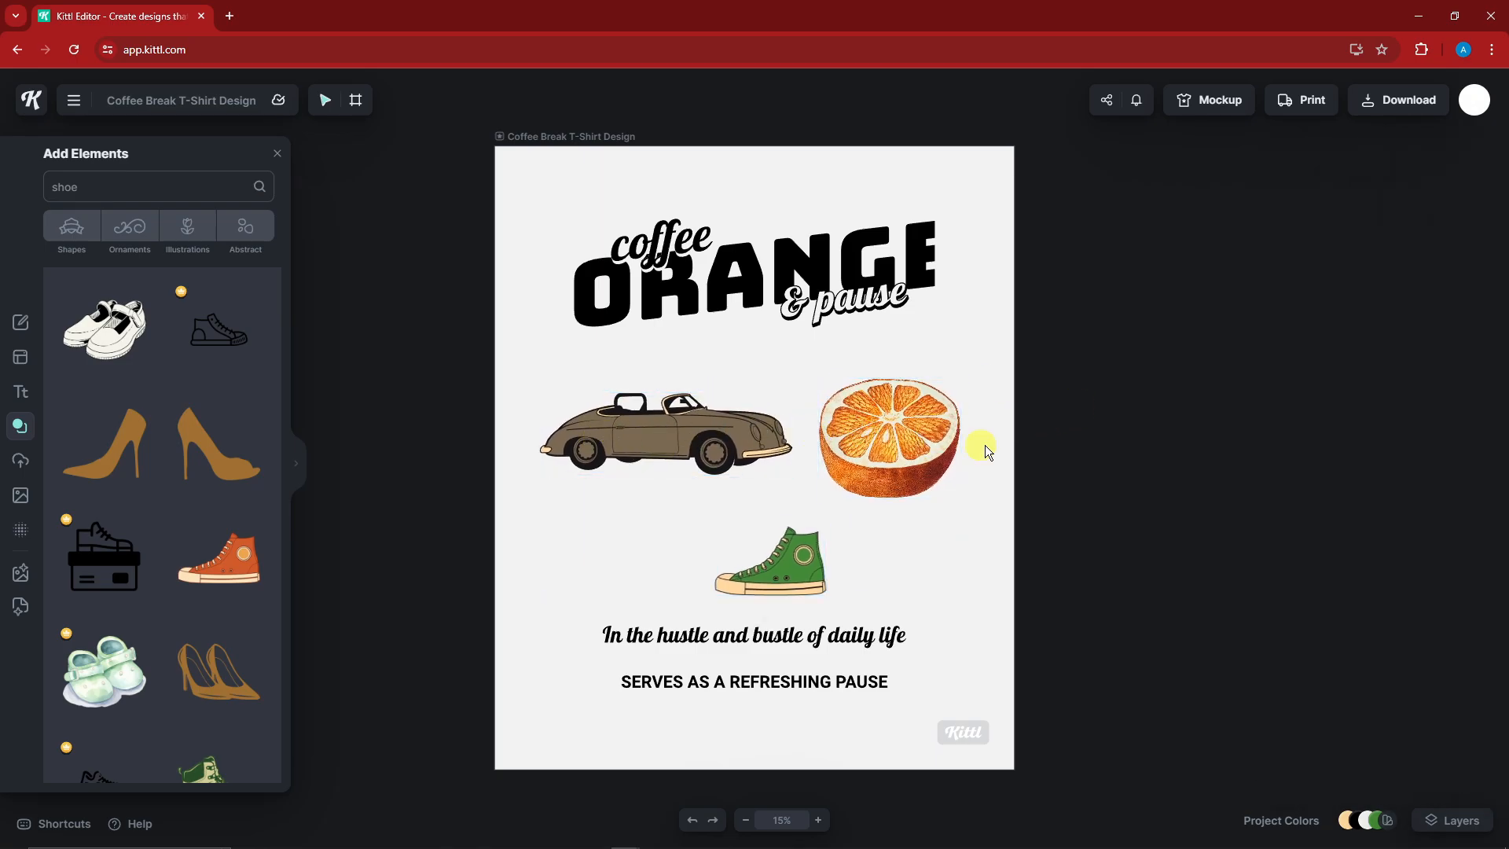
{"action": "scroll", "coordinate": [955, 344], "scroll_direction": "down", "scroll_amount": 1}
{"action": "left_click_drag", "start_coordinate": [944, 395], "coordinate": [866, 364]}
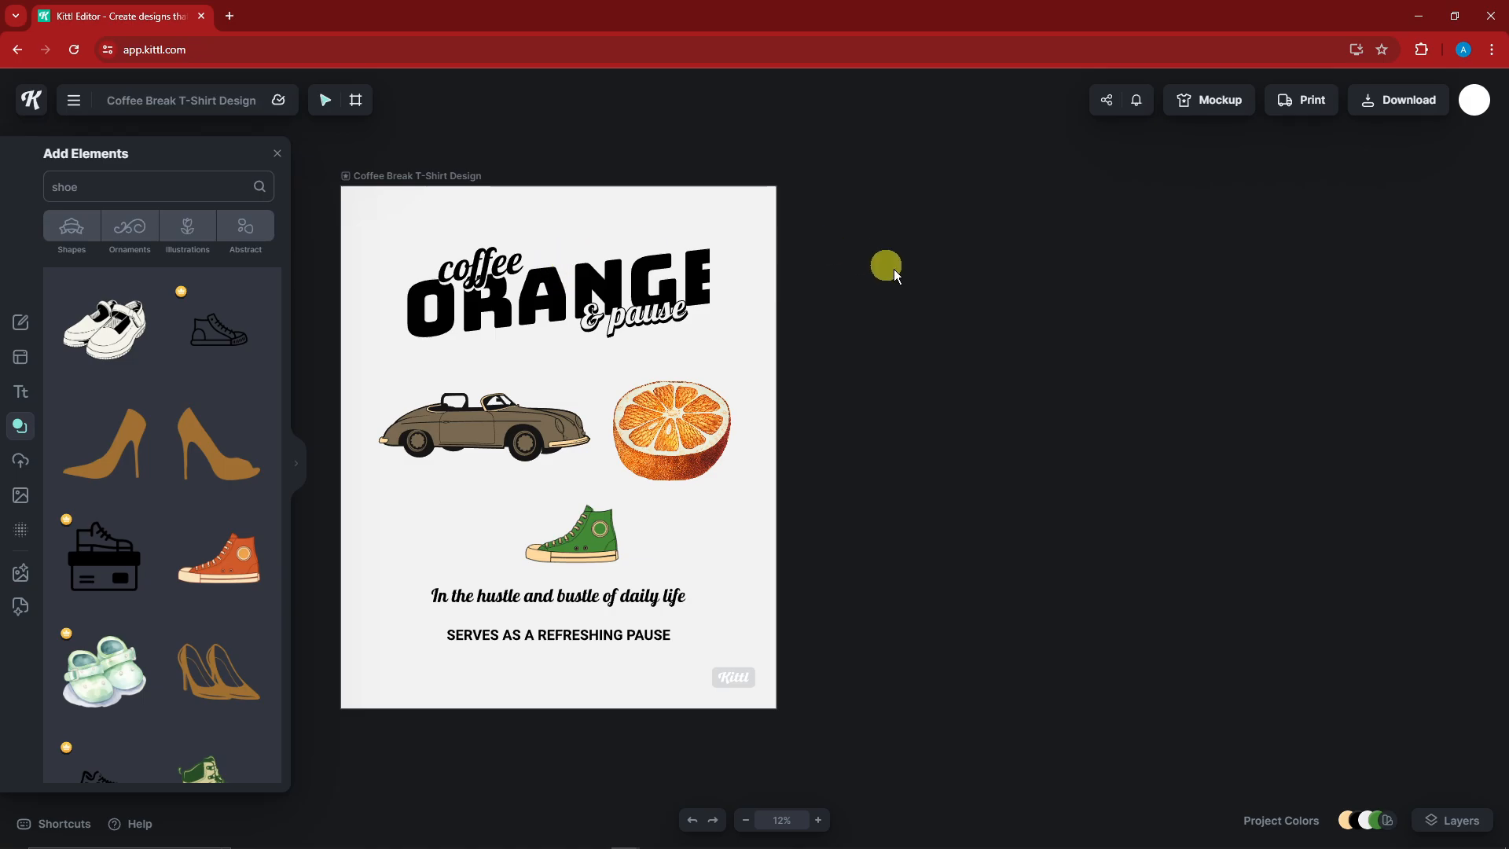
{"action": "left_click", "coordinate": [397, 176]}
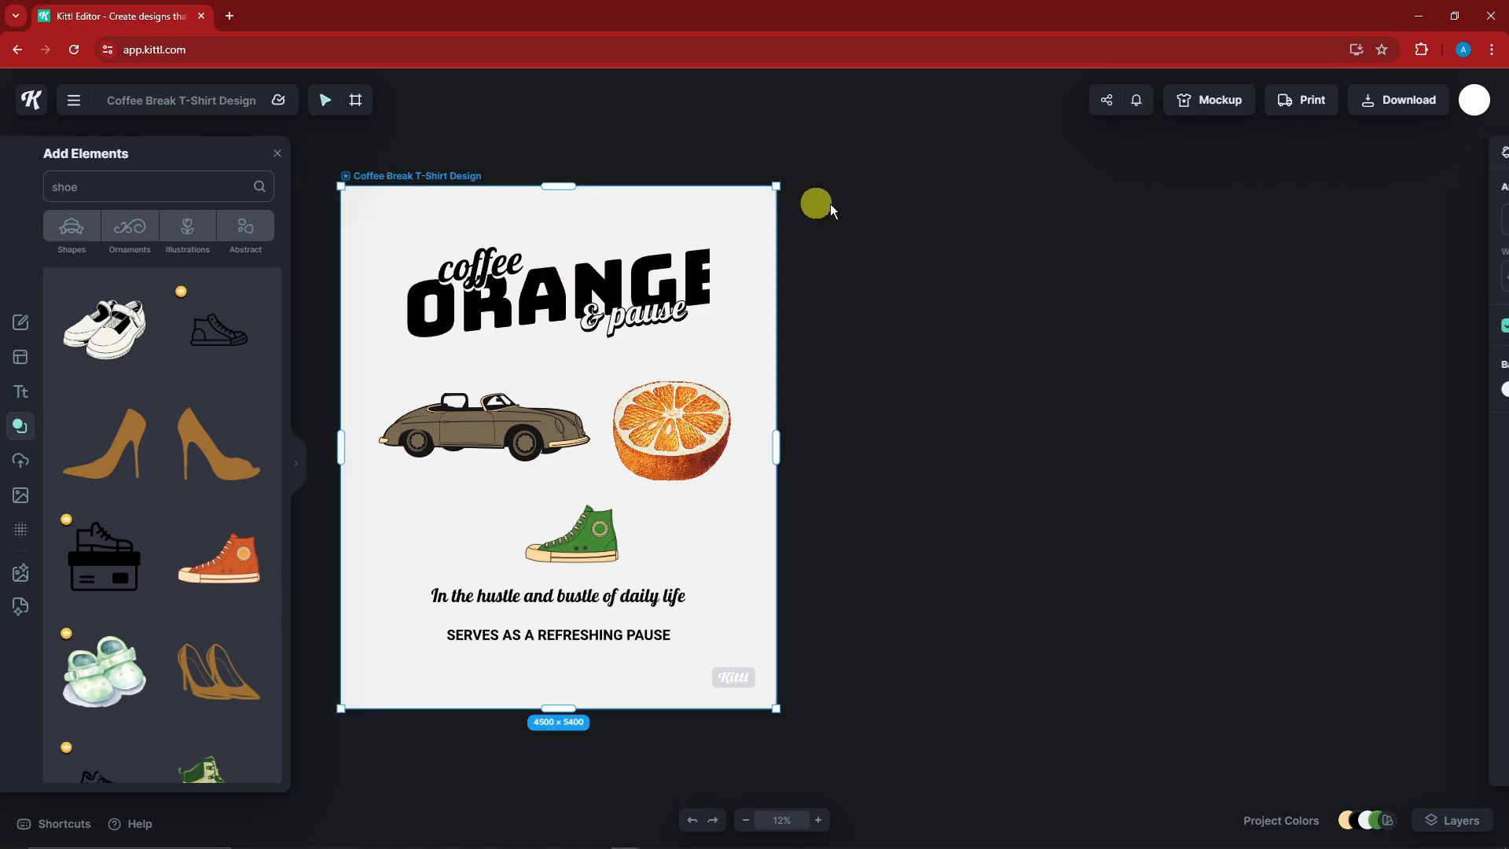
{"action": "key", "text": "ctrl+c"}
{"action": "key", "text": "ctrl+v"}
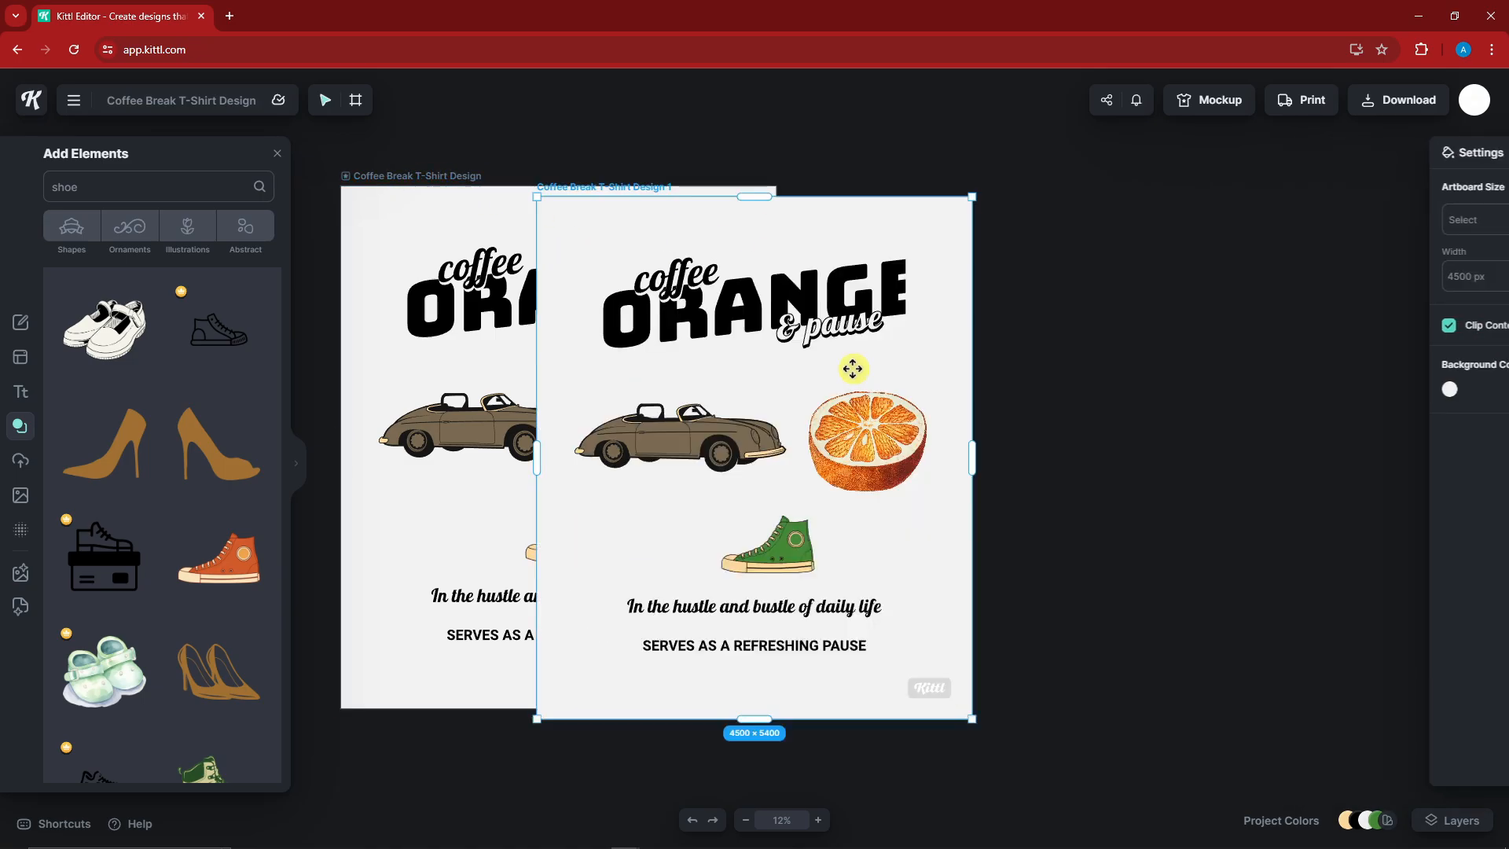
{"action": "left_click", "coordinate": [797, 306]}
{"action": "left_click_drag", "start_coordinate": [797, 306], "coordinate": [998, 287]}
{"action": "key", "text": "ctrl+z"}
{"action": "key", "text": "ctrl+z"}
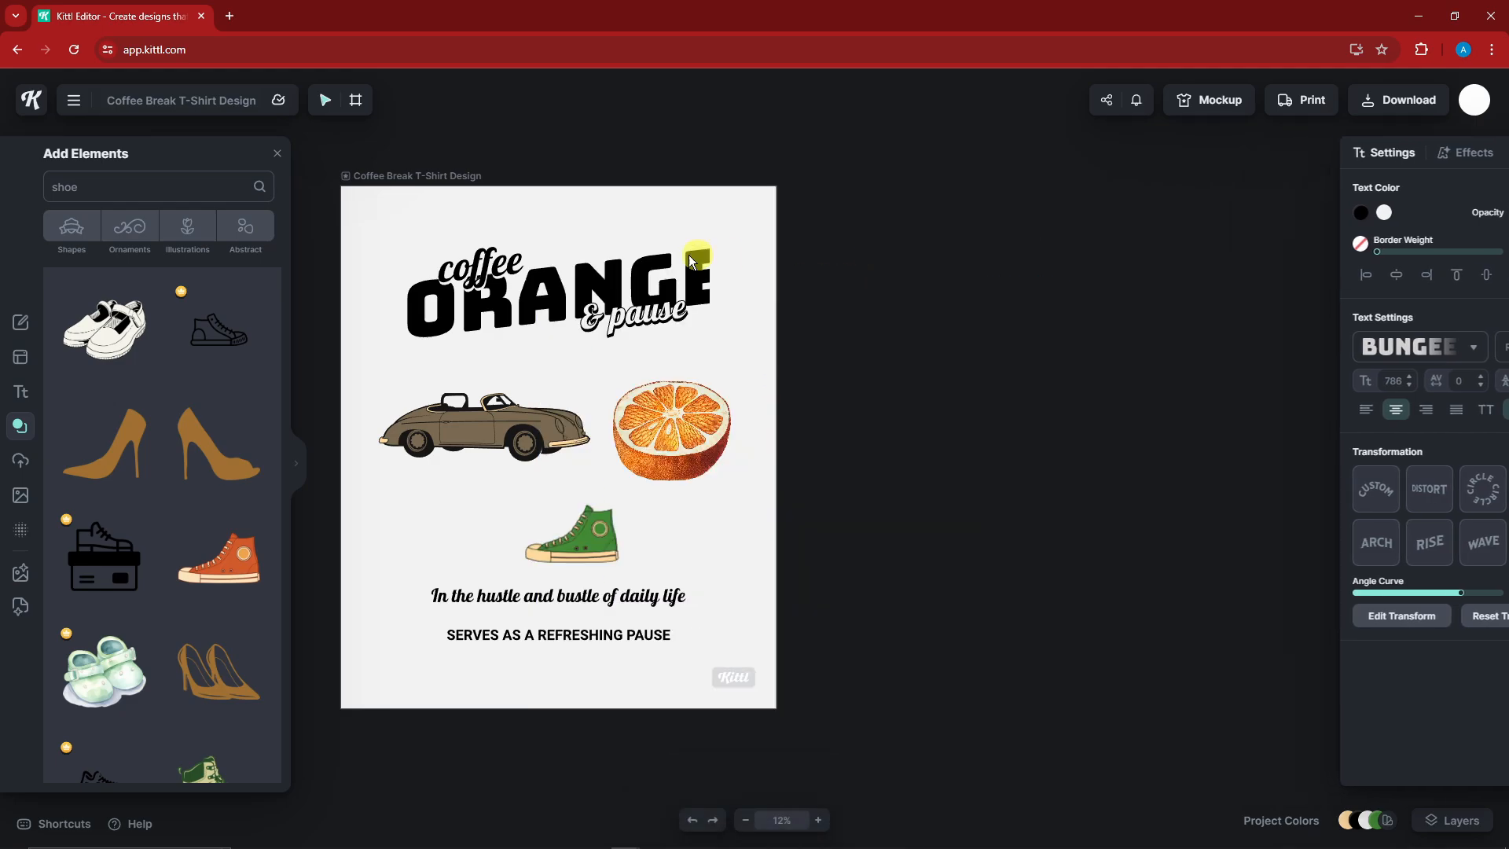
Step: Duplicate the Coffee Break T-Shirt Design artboard and place the copy level with the original, just to its right
{"action": "left_click", "coordinate": [384, 174]}
{"action": "left_click", "coordinate": [387, 171]}
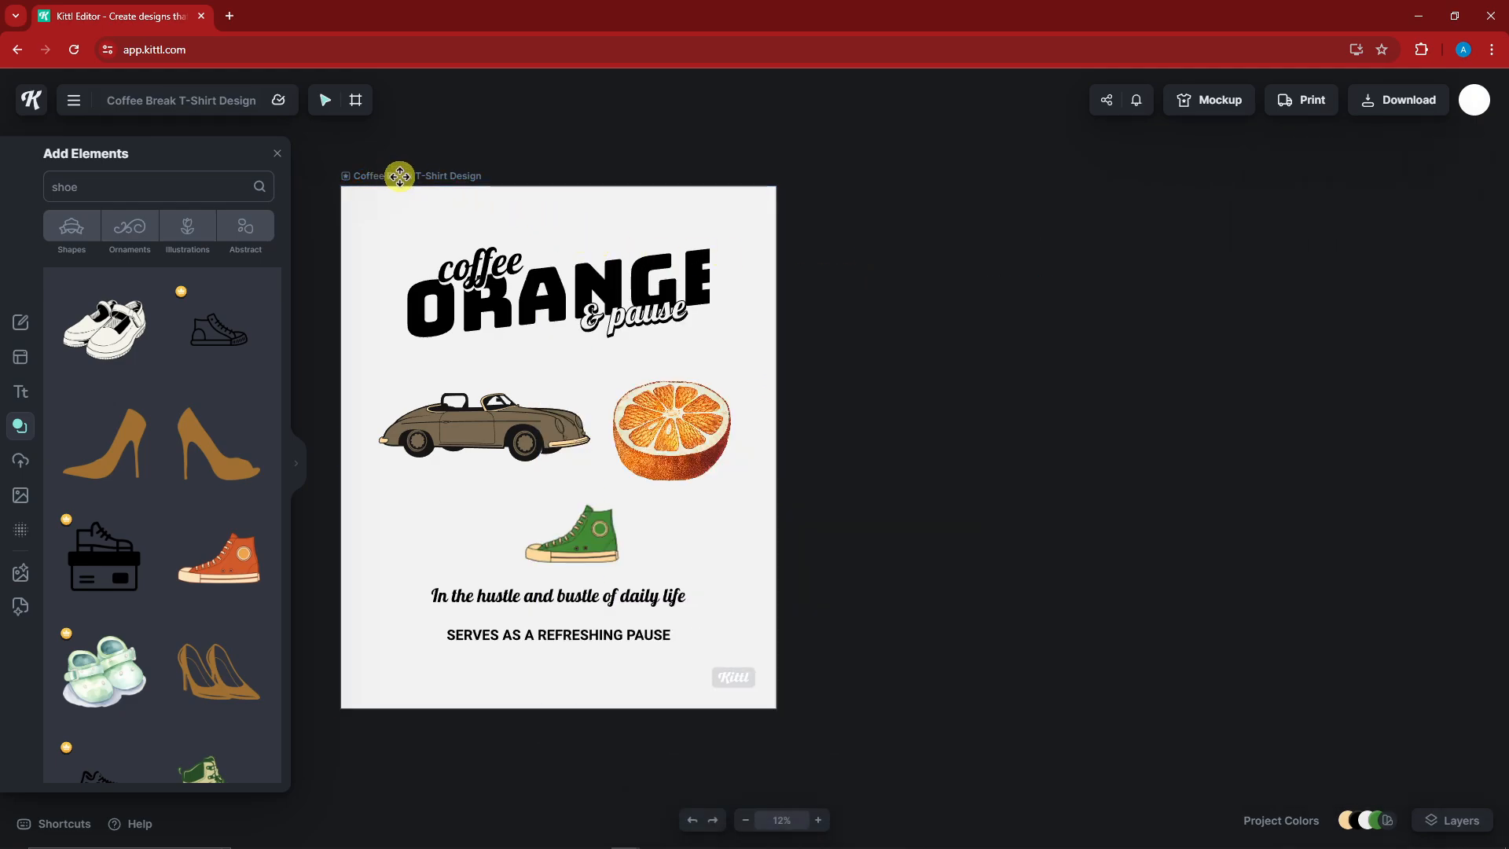
{"action": "left_click_drag", "start_coordinate": [400, 173], "coordinate": [836, 176]}
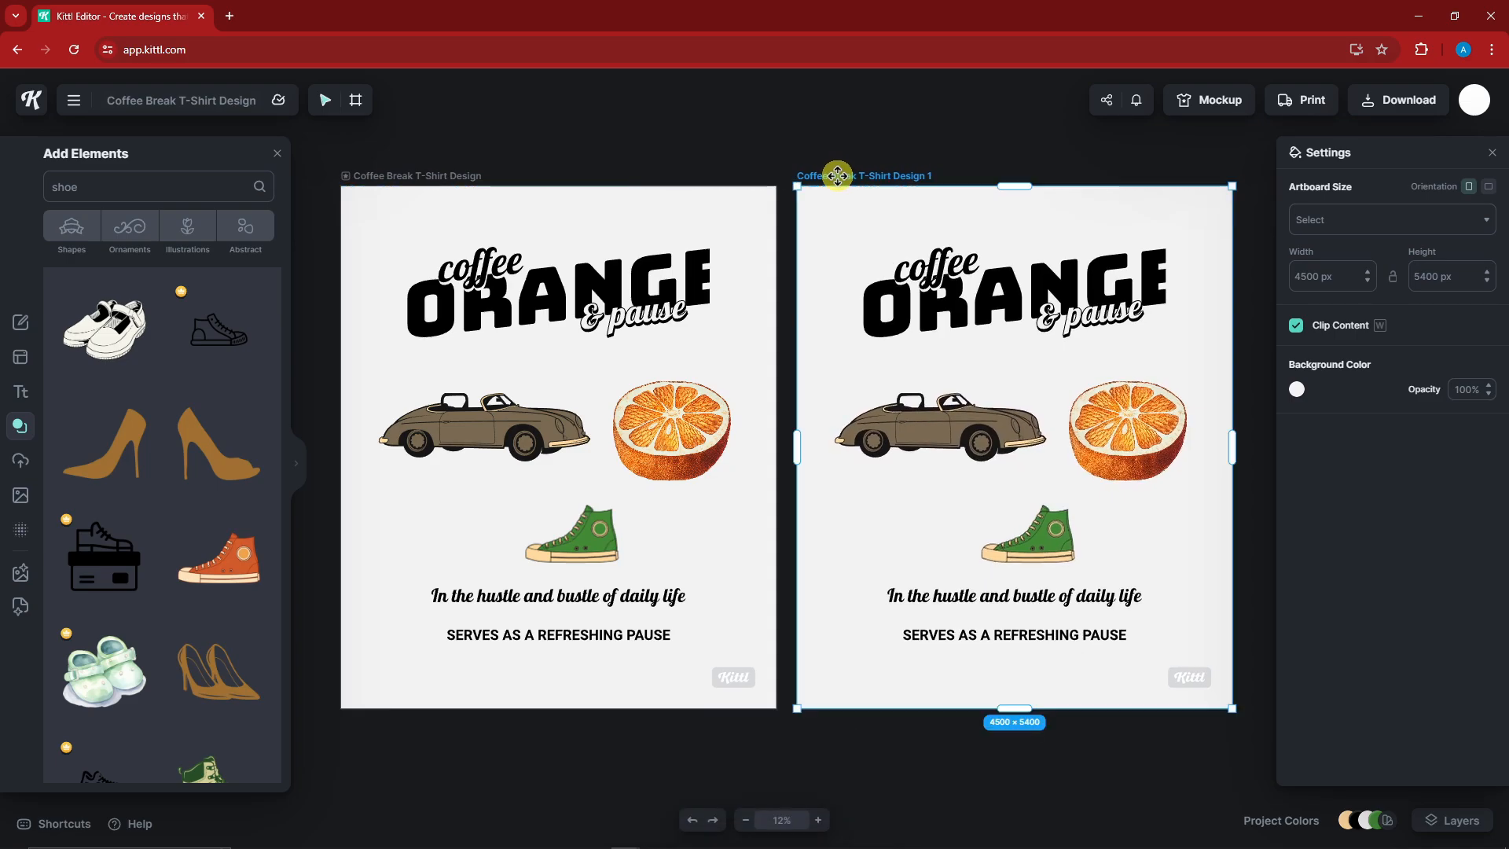
{"action": "left_click", "coordinate": [492, 718]}
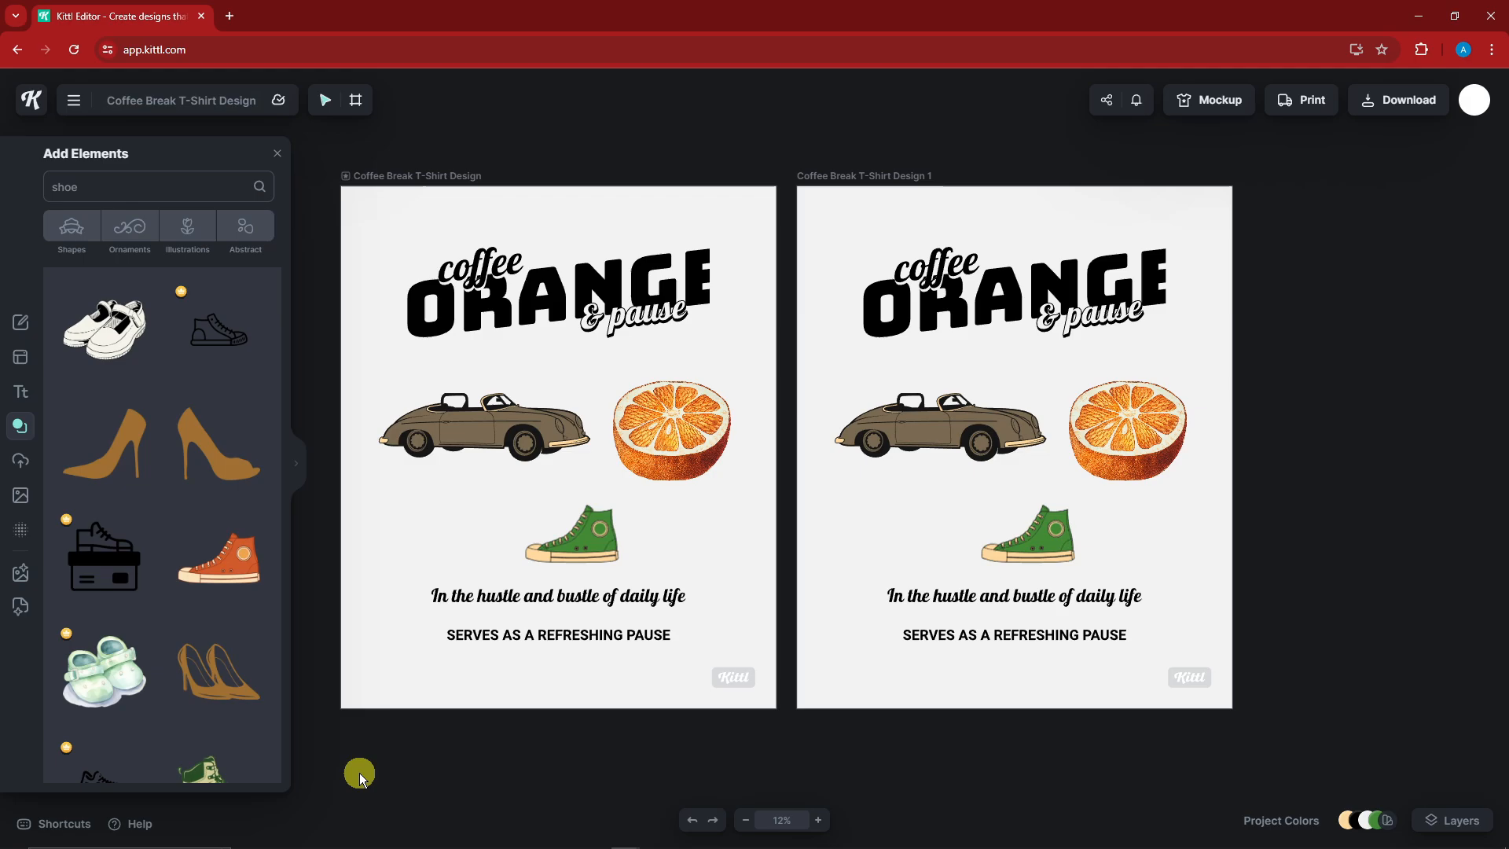
Step: Open the keyboard shortcuts overview
{"action": "left_click", "coordinate": [59, 833]}
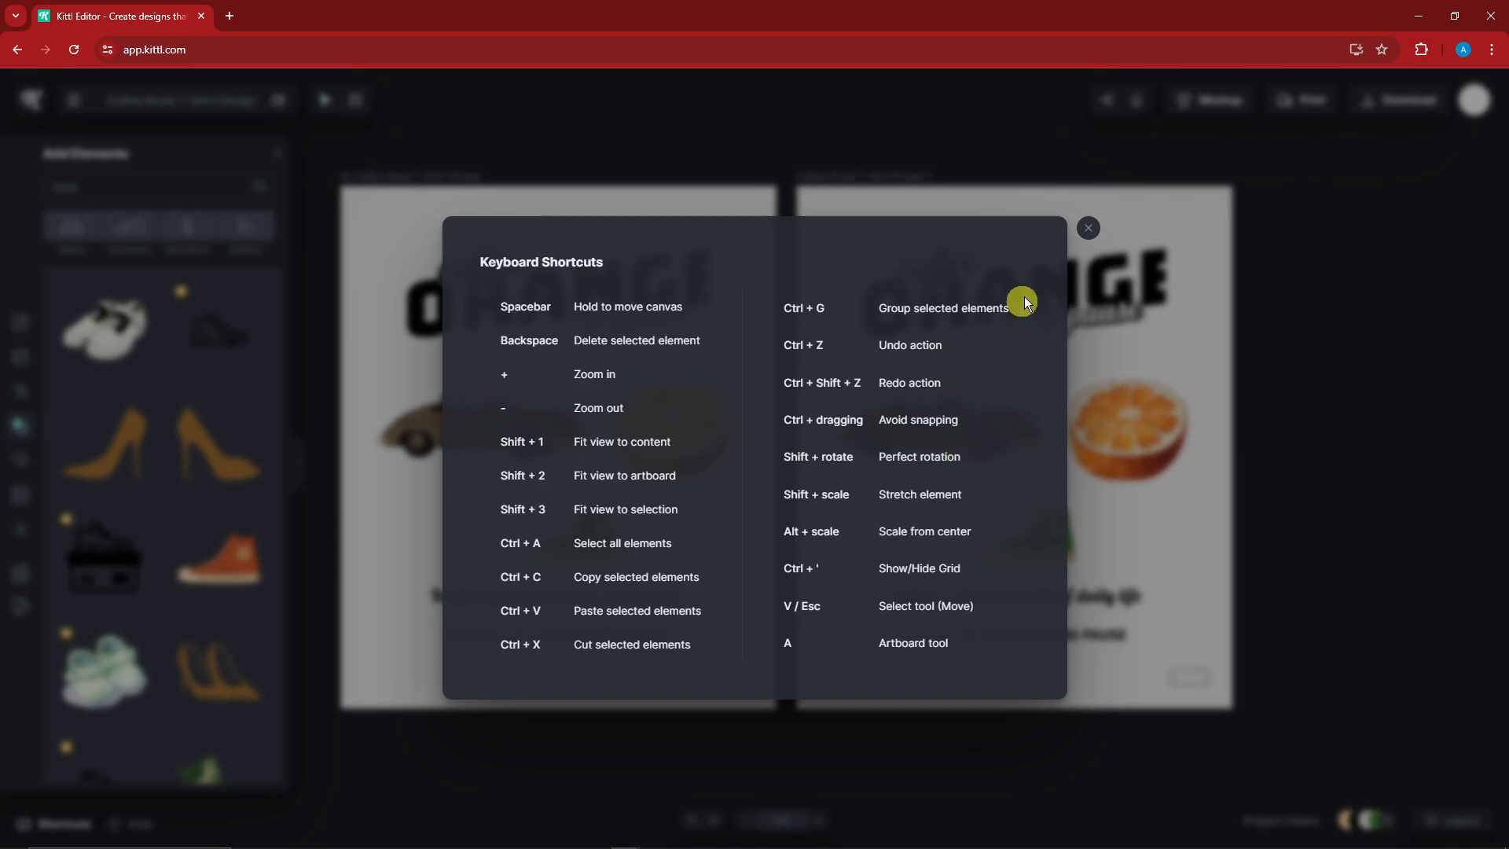
Step: Dismiss the shortcuts overview, select the brown car on the duplicated artboard and search the elements for "cap"
{"action": "left_click", "coordinate": [1089, 230]}
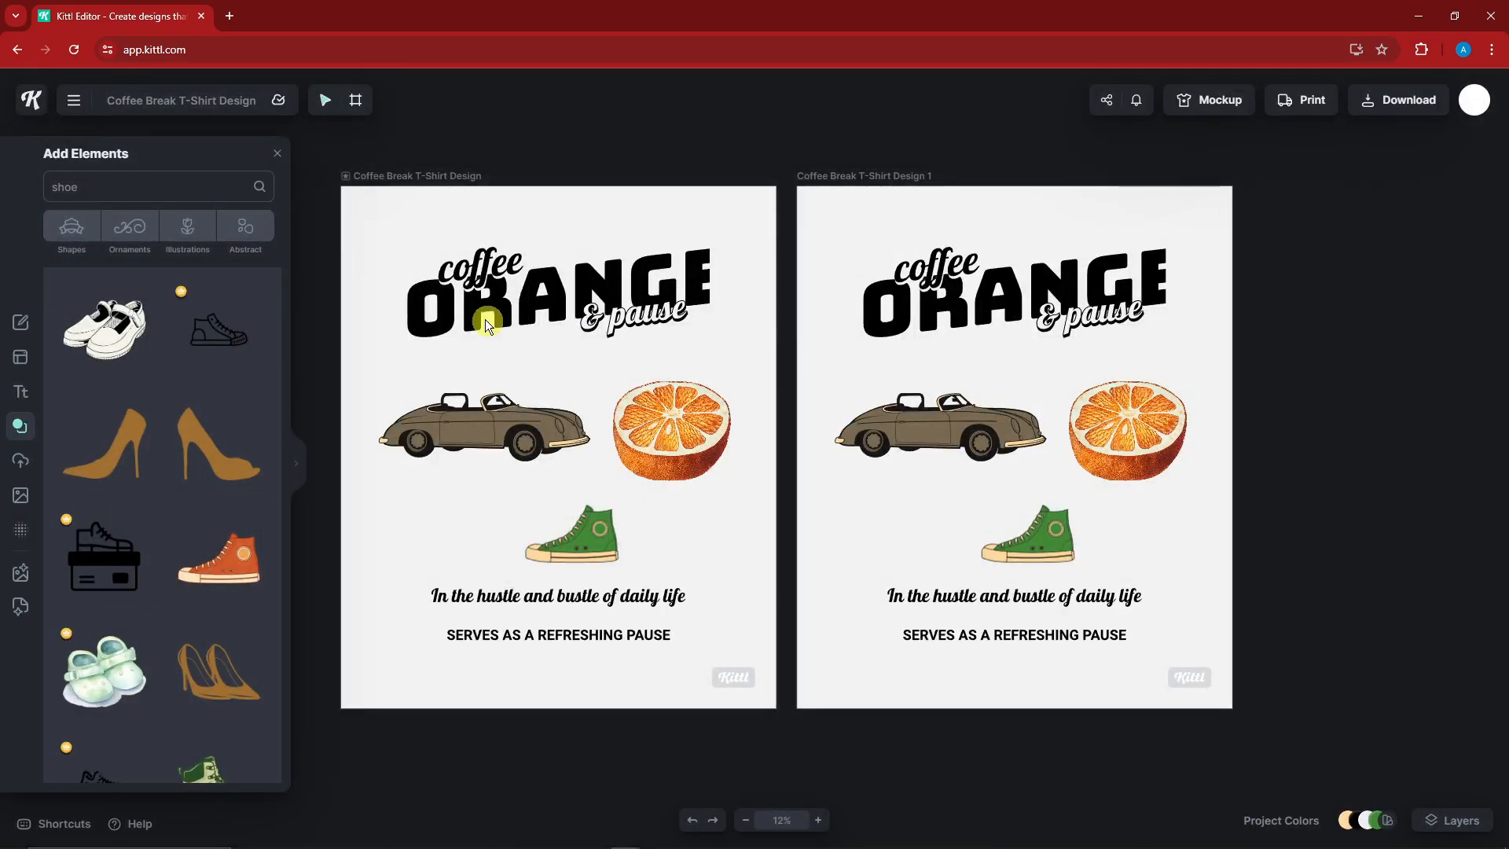
{"action": "left_click", "coordinate": [983, 427]}
{"action": "left_click", "coordinate": [982, 426]}
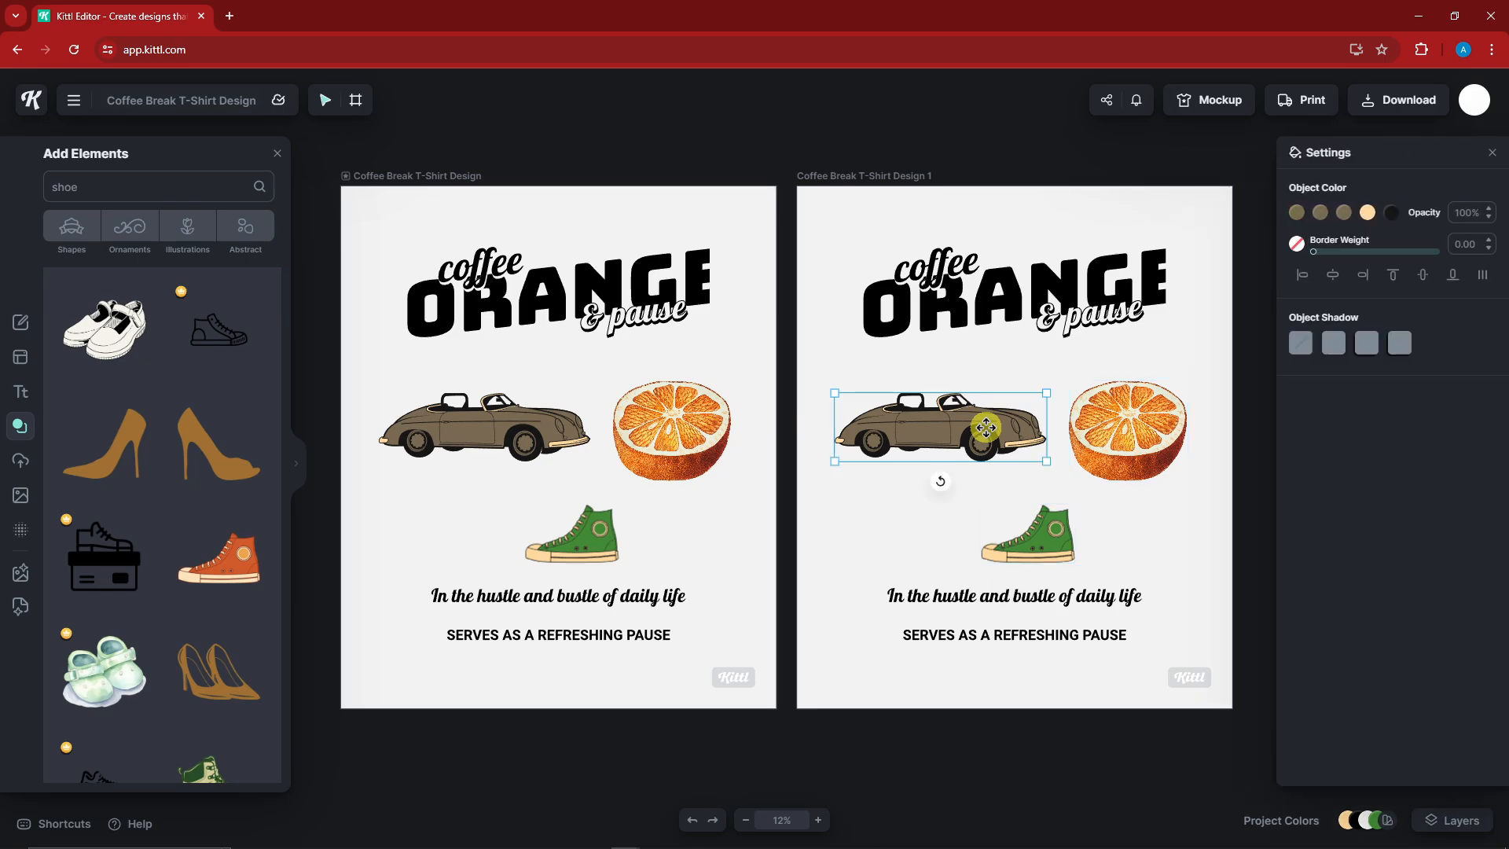
{"action": "scroll", "coordinate": [169, 471], "scroll_direction": "down", "scroll_amount": 5}
{"action": "scroll", "coordinate": [169, 471], "scroll_direction": "up", "scroll_amount": 6}
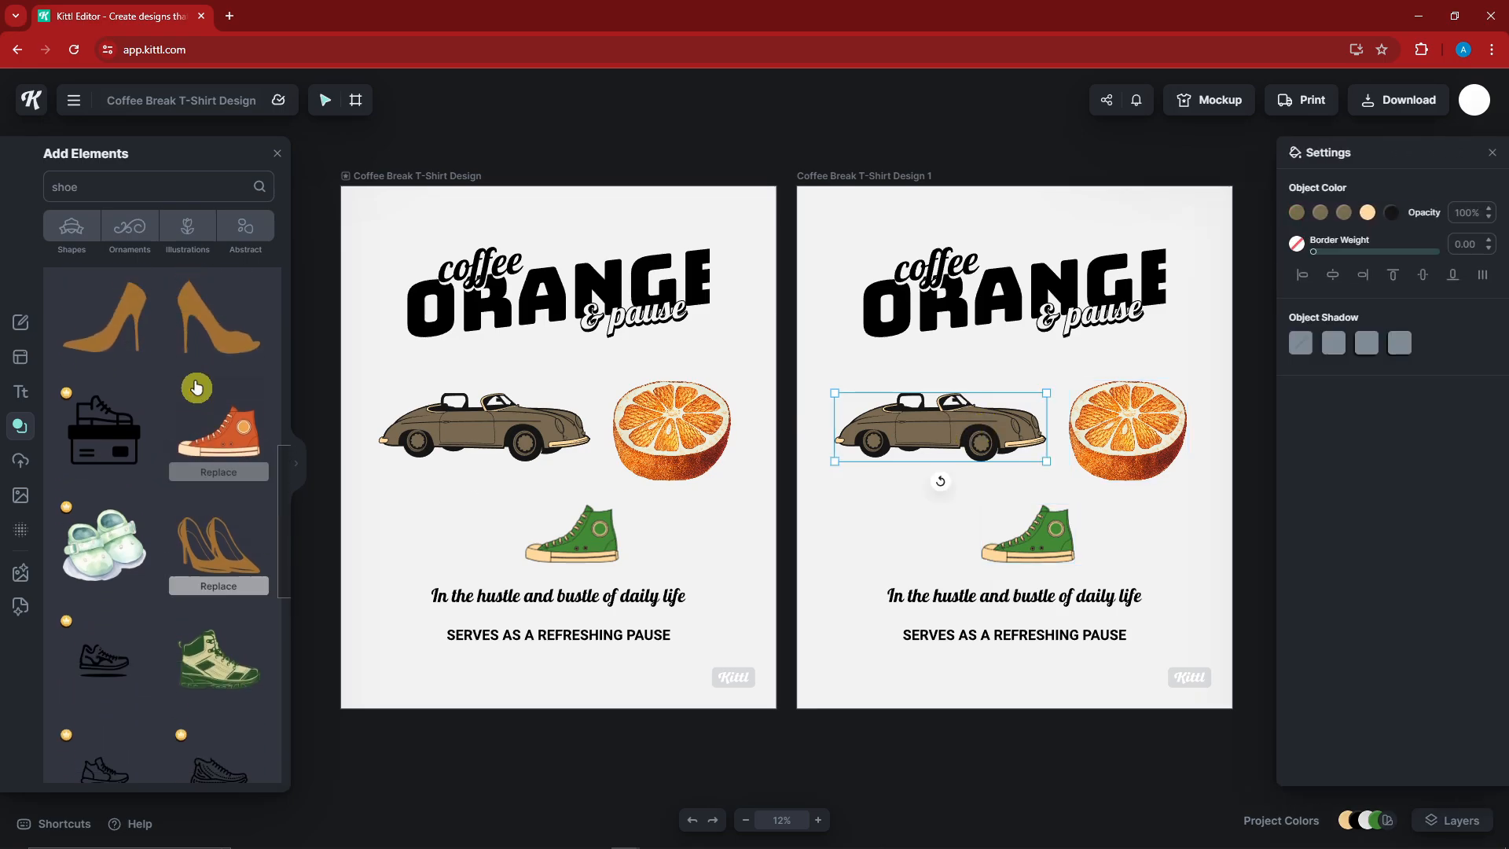
{"action": "left_click", "coordinate": [172, 182]}
{"action": "double_click", "coordinate": [168, 188]}
{"action": "type", "text": "cap"}
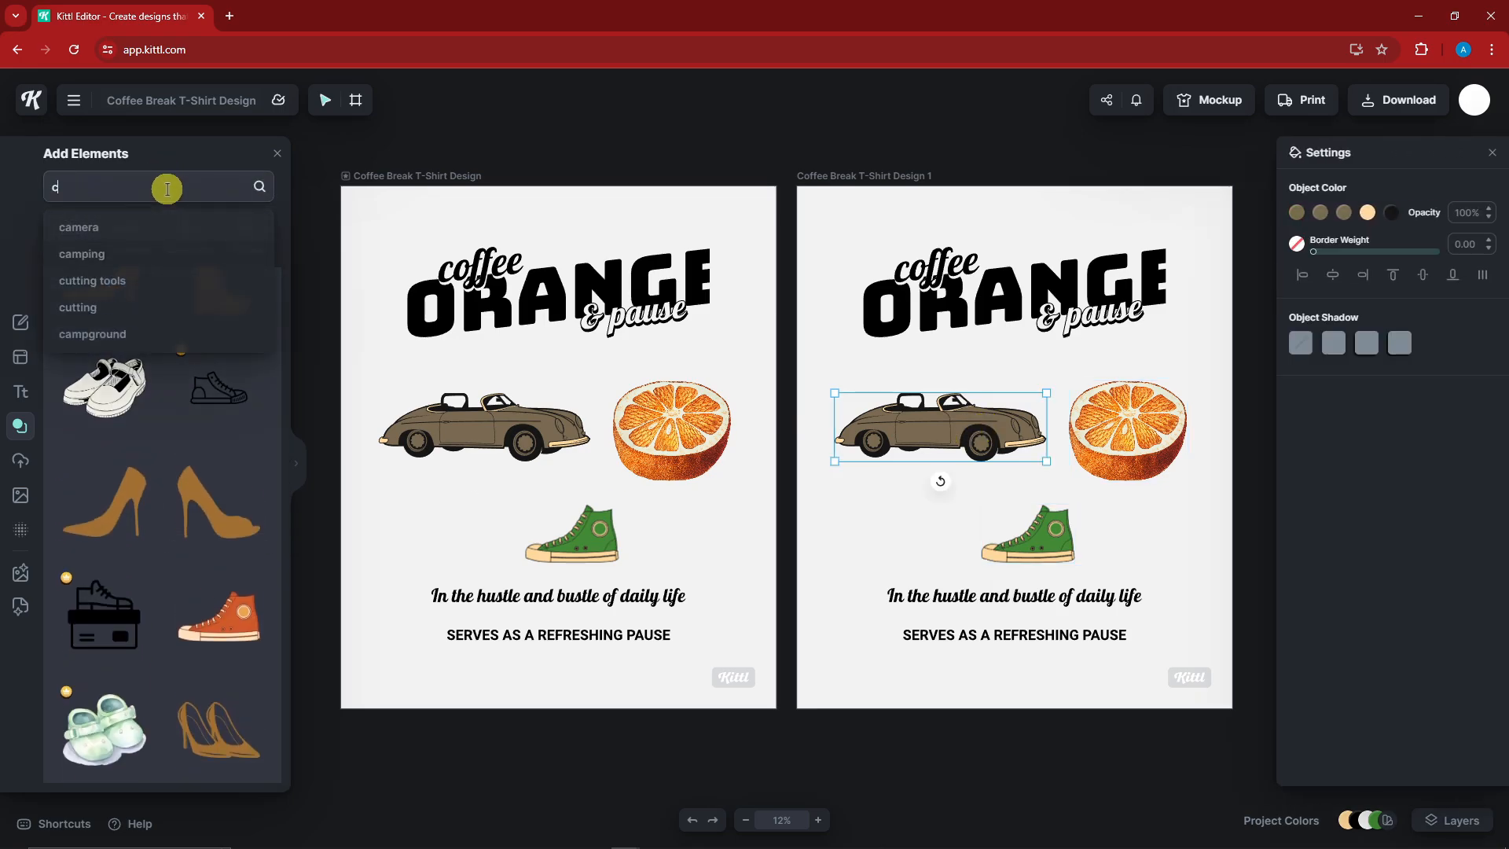
{"action": "key", "text": "Return"}
Step: Replace the car on the duplicated artboard with the brown outlined cowboy hat from the cap results
{"action": "mouse_move", "coordinate": [196, 465]}
{"action": "scroll", "coordinate": [118, 472], "scroll_direction": "down", "scroll_amount": 10}
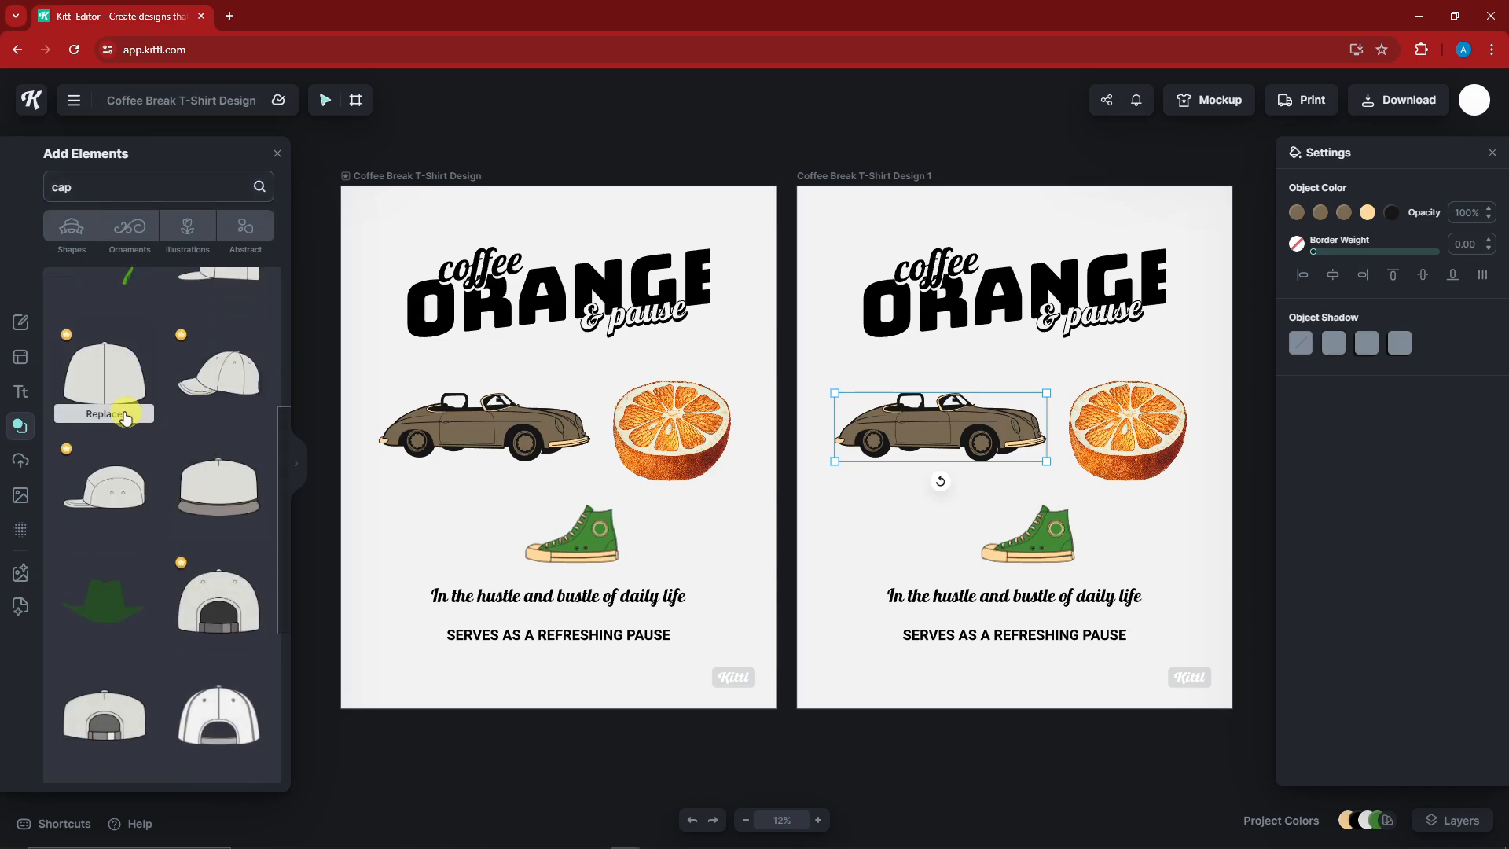
{"action": "mouse_move", "coordinate": [117, 517]}
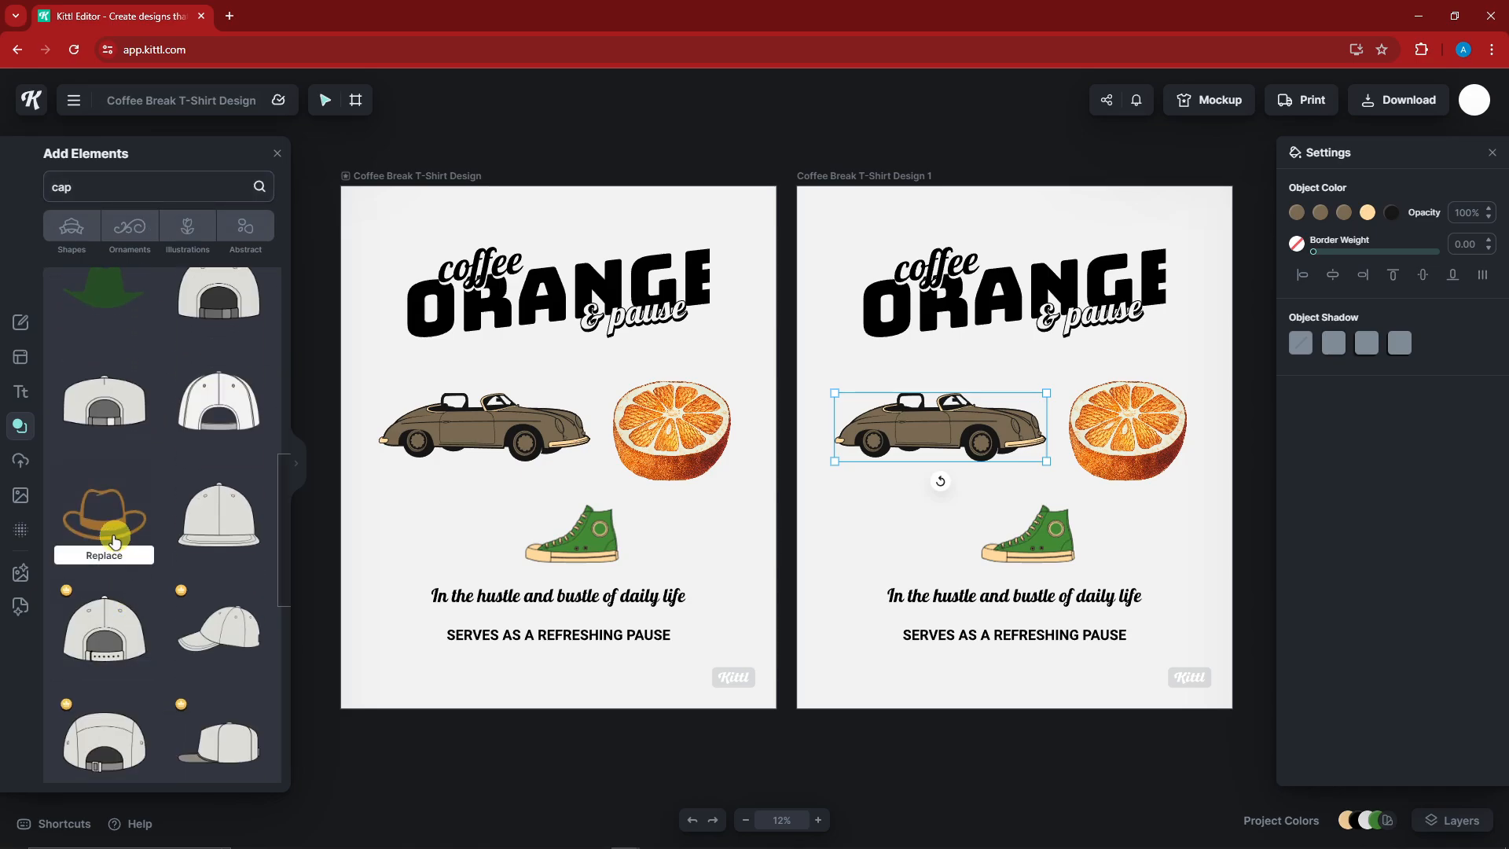
{"action": "left_click", "coordinate": [116, 555]}
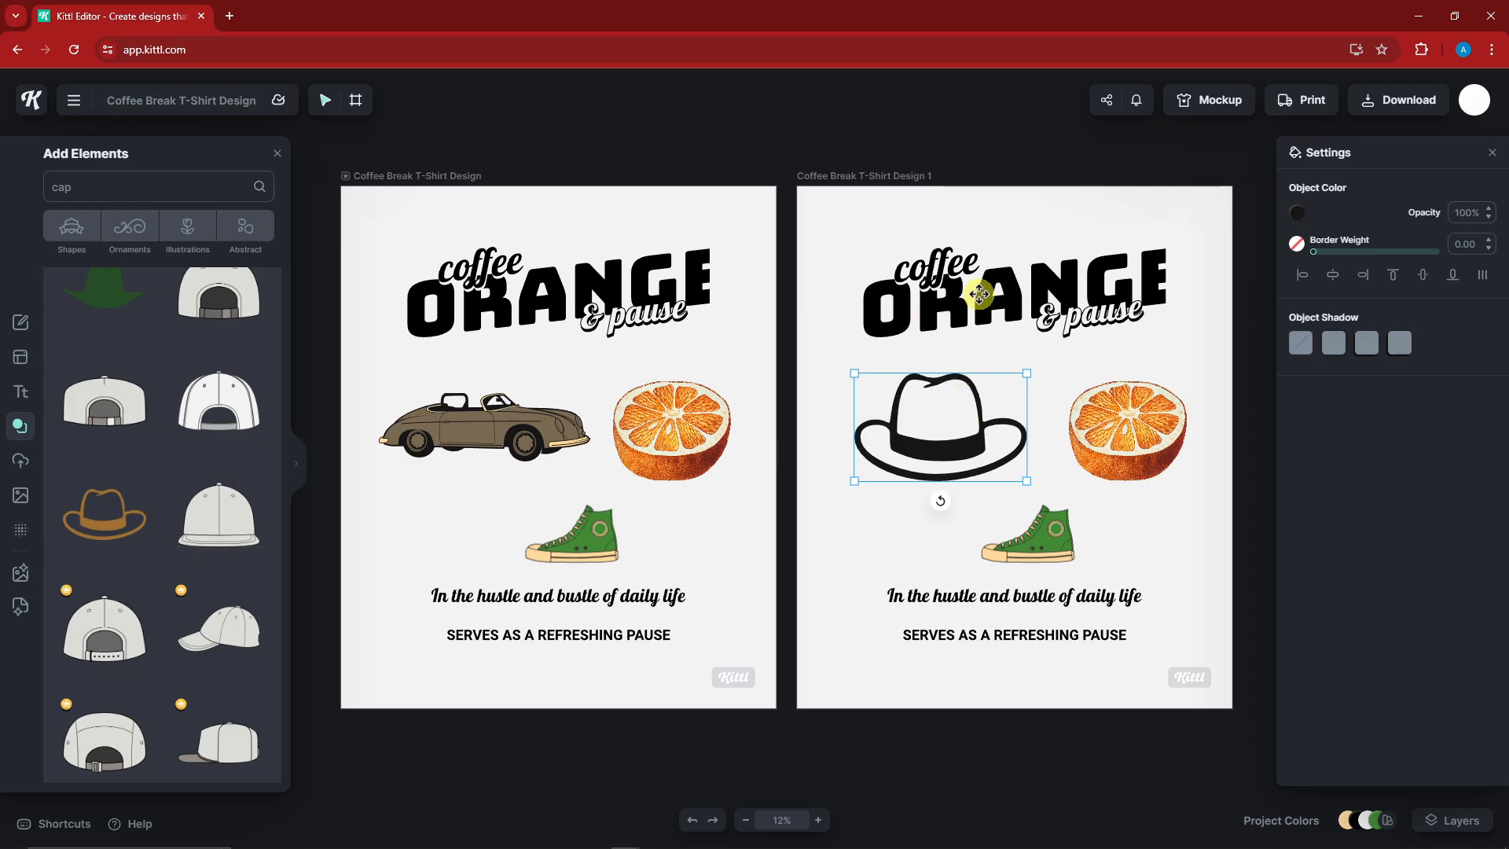
Step: Swap the outlined cowboy hat on the duplicated artboard for the solid dark green hat from the results
{"action": "scroll", "coordinate": [126, 560], "scroll_direction": "down", "scroll_amount": 8}
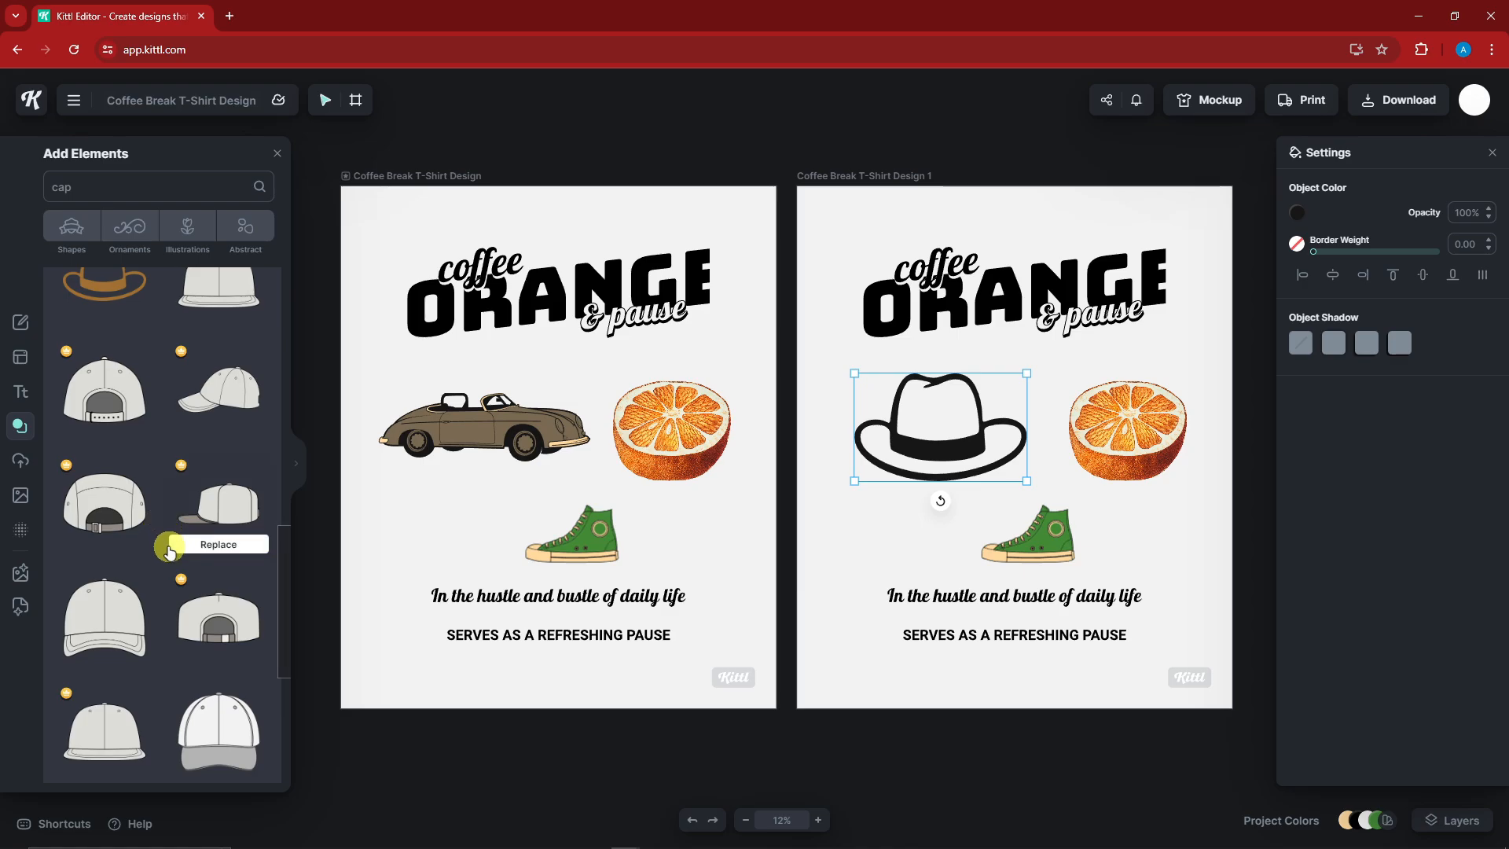
{"action": "scroll", "coordinate": [154, 573], "scroll_direction": "down", "scroll_amount": 6}
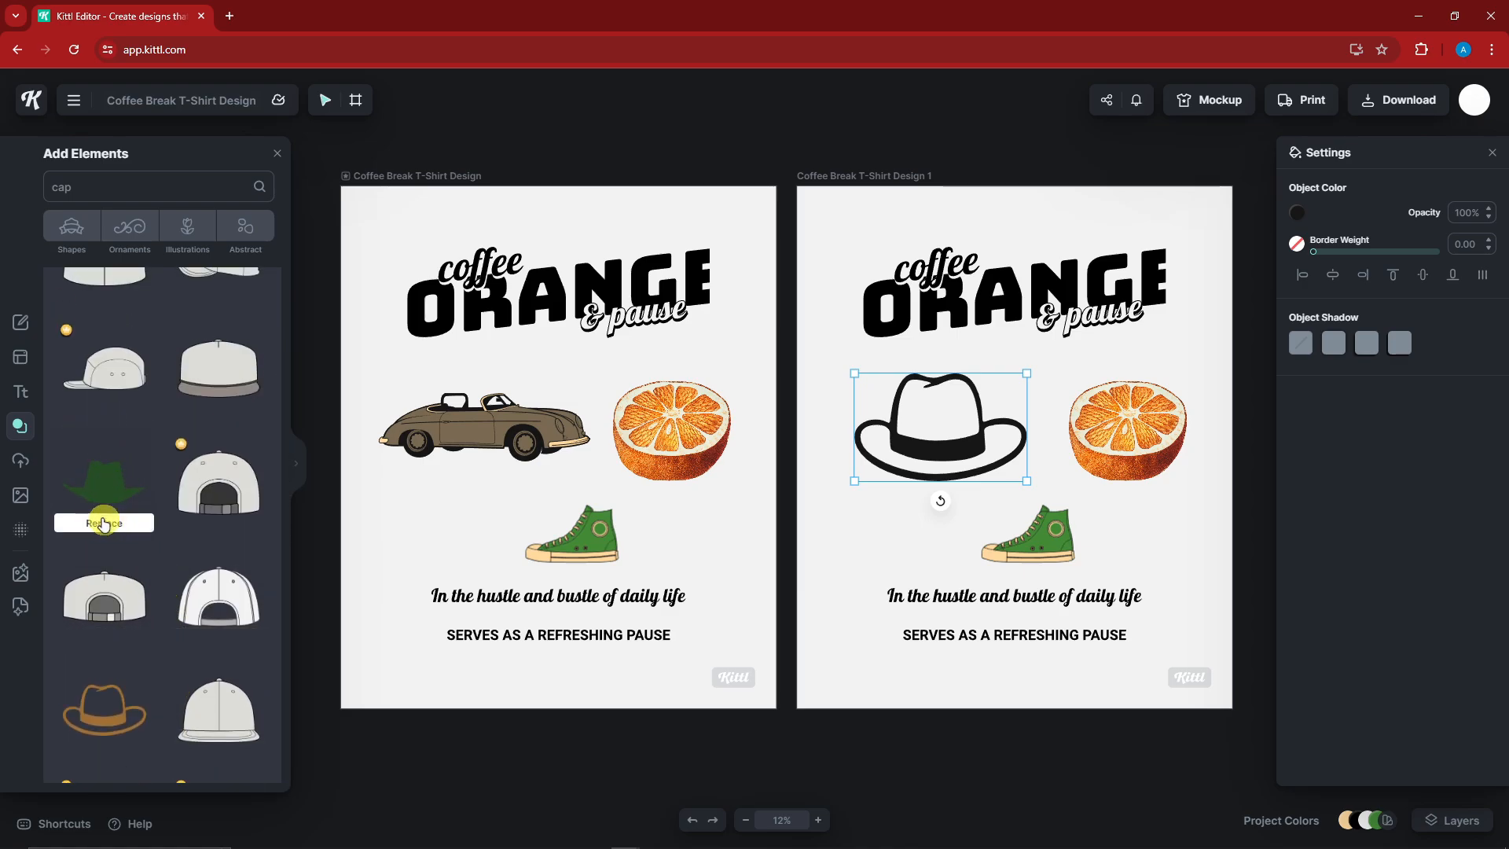
{"action": "left_click", "coordinate": [110, 524]}
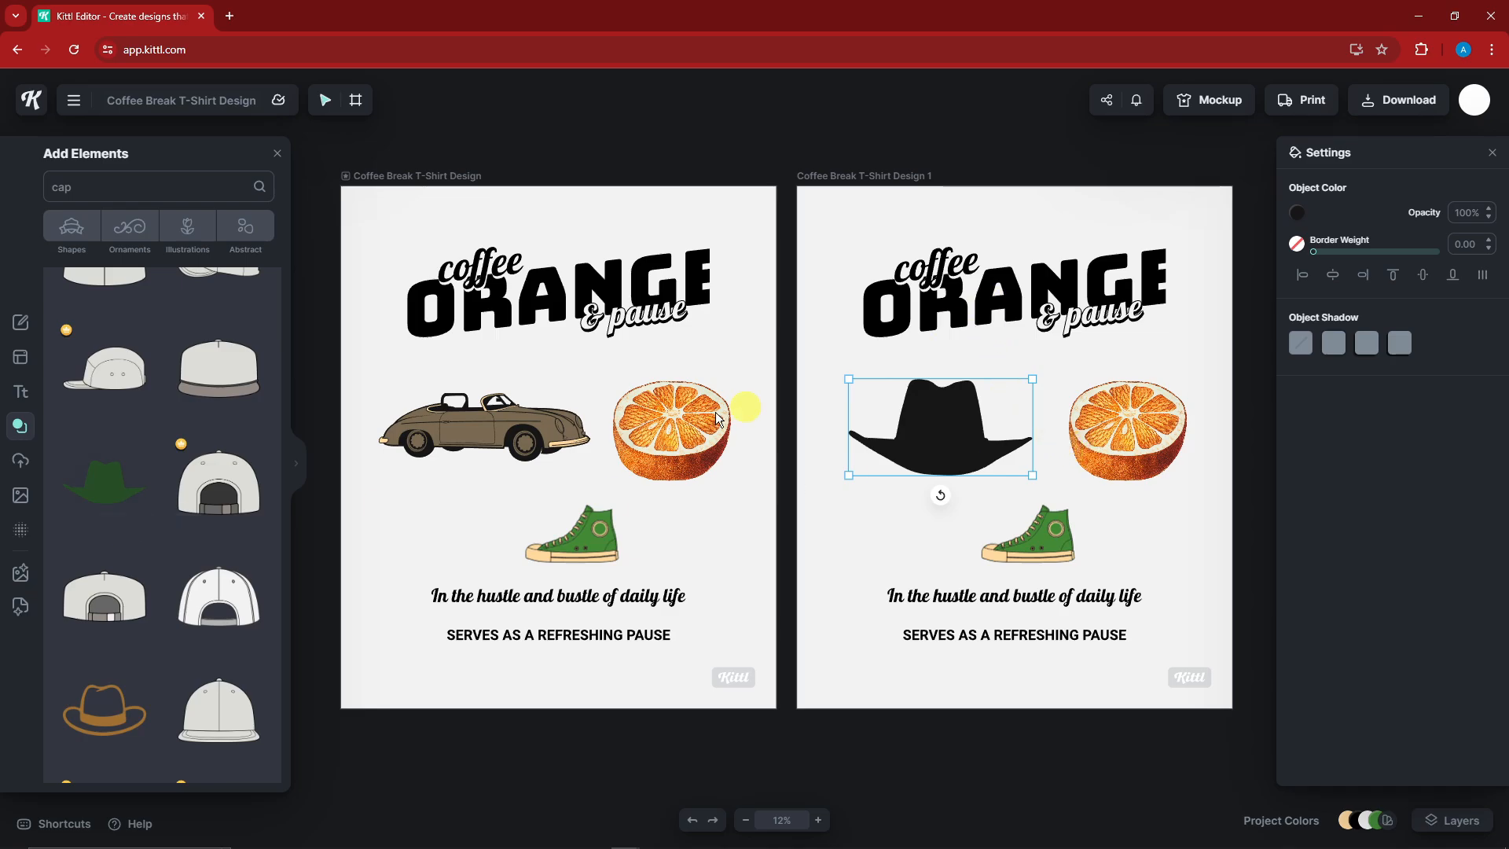
Step: Replace the solid hat on the duplicated artboard with the light grey front-facing cap that has a darker brim
{"action": "scroll", "coordinate": [121, 539], "scroll_direction": "up", "scroll_amount": 3}
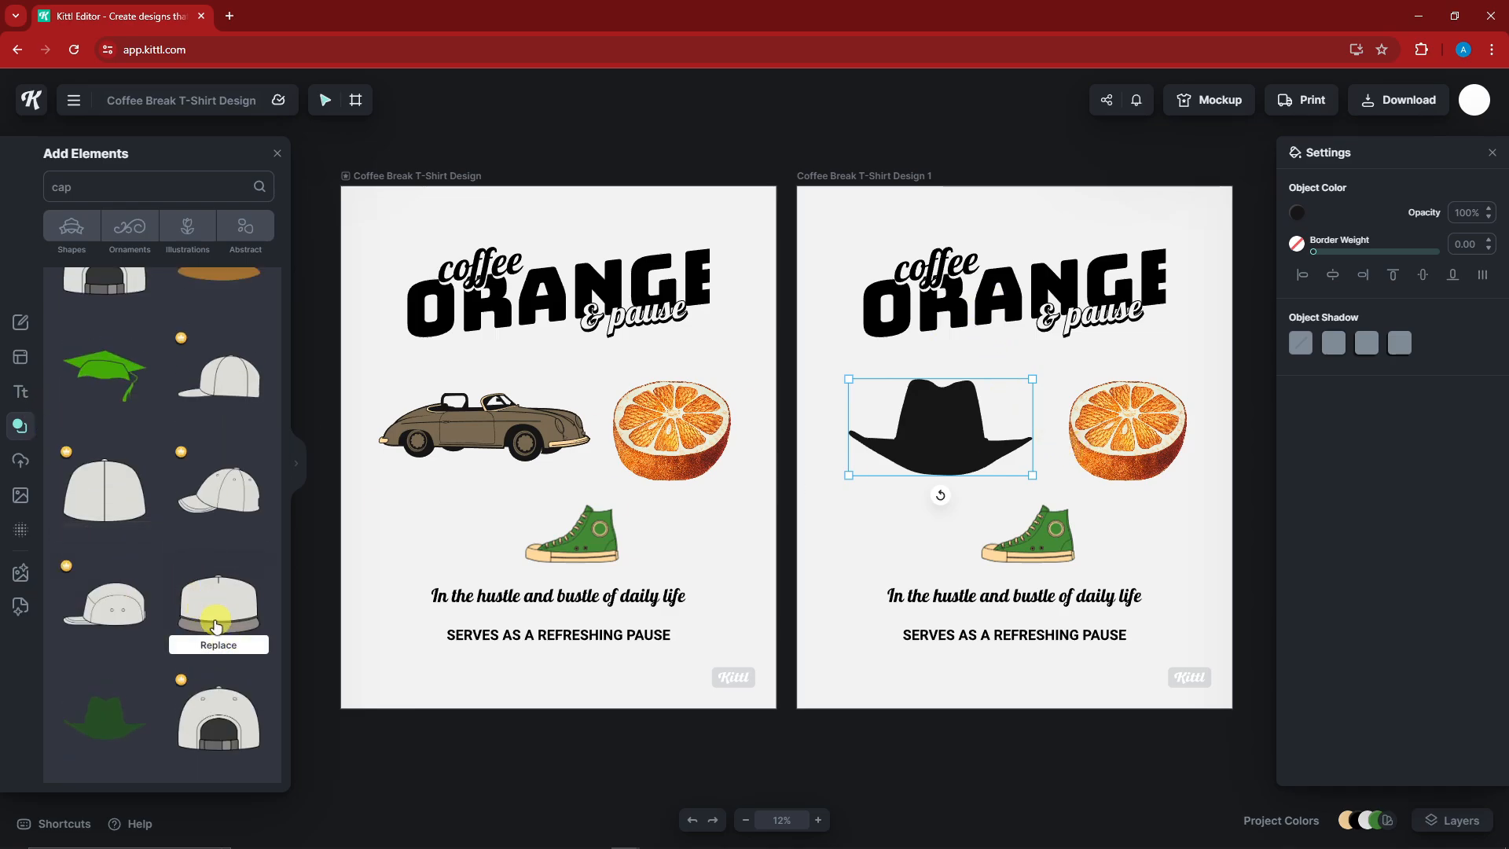
{"action": "left_click", "coordinate": [219, 644]}
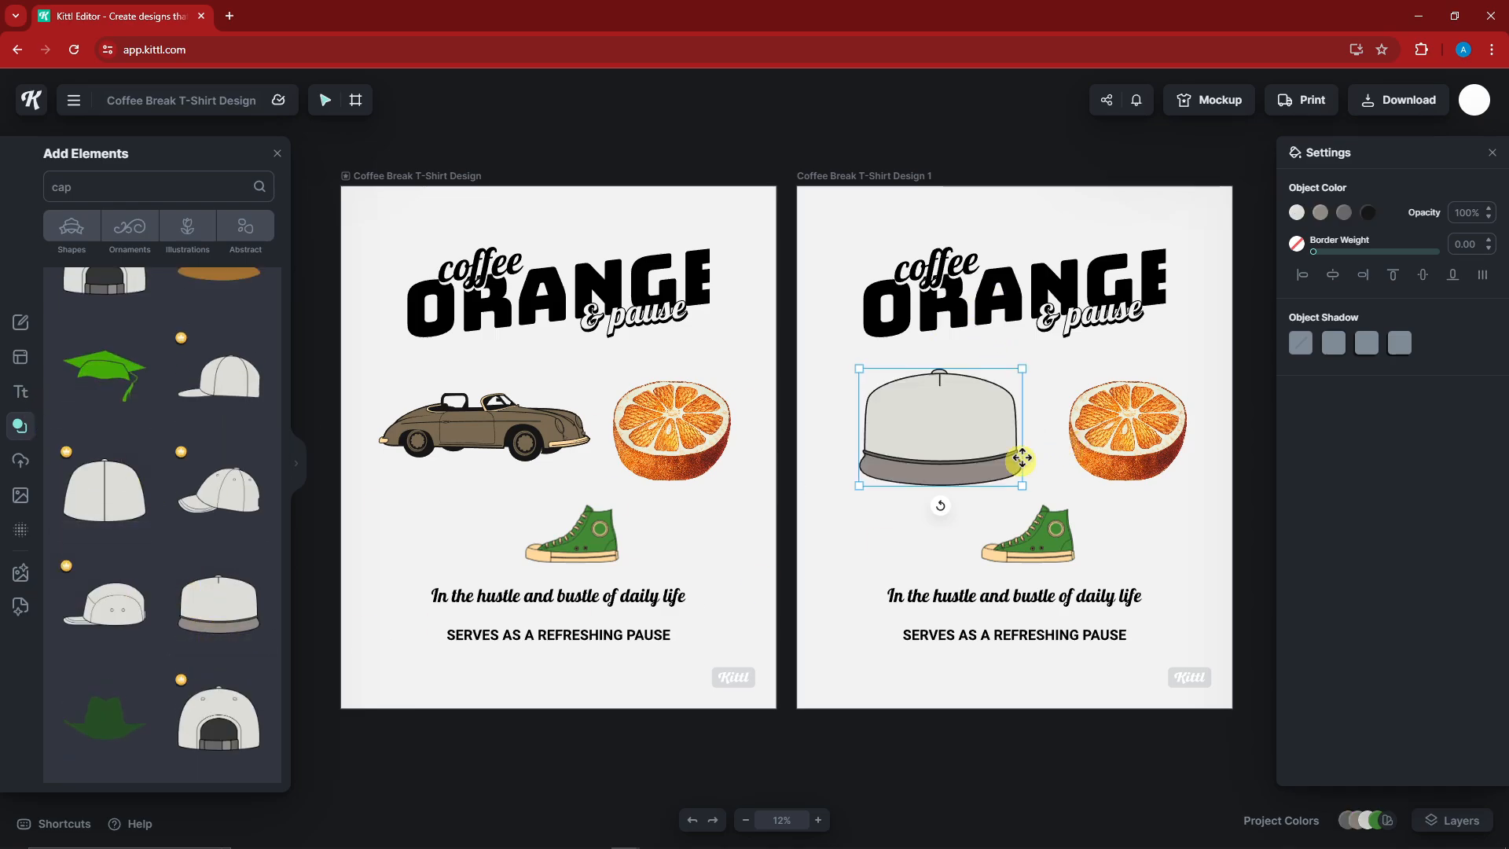
{"action": "left_click", "coordinate": [116, 419]}
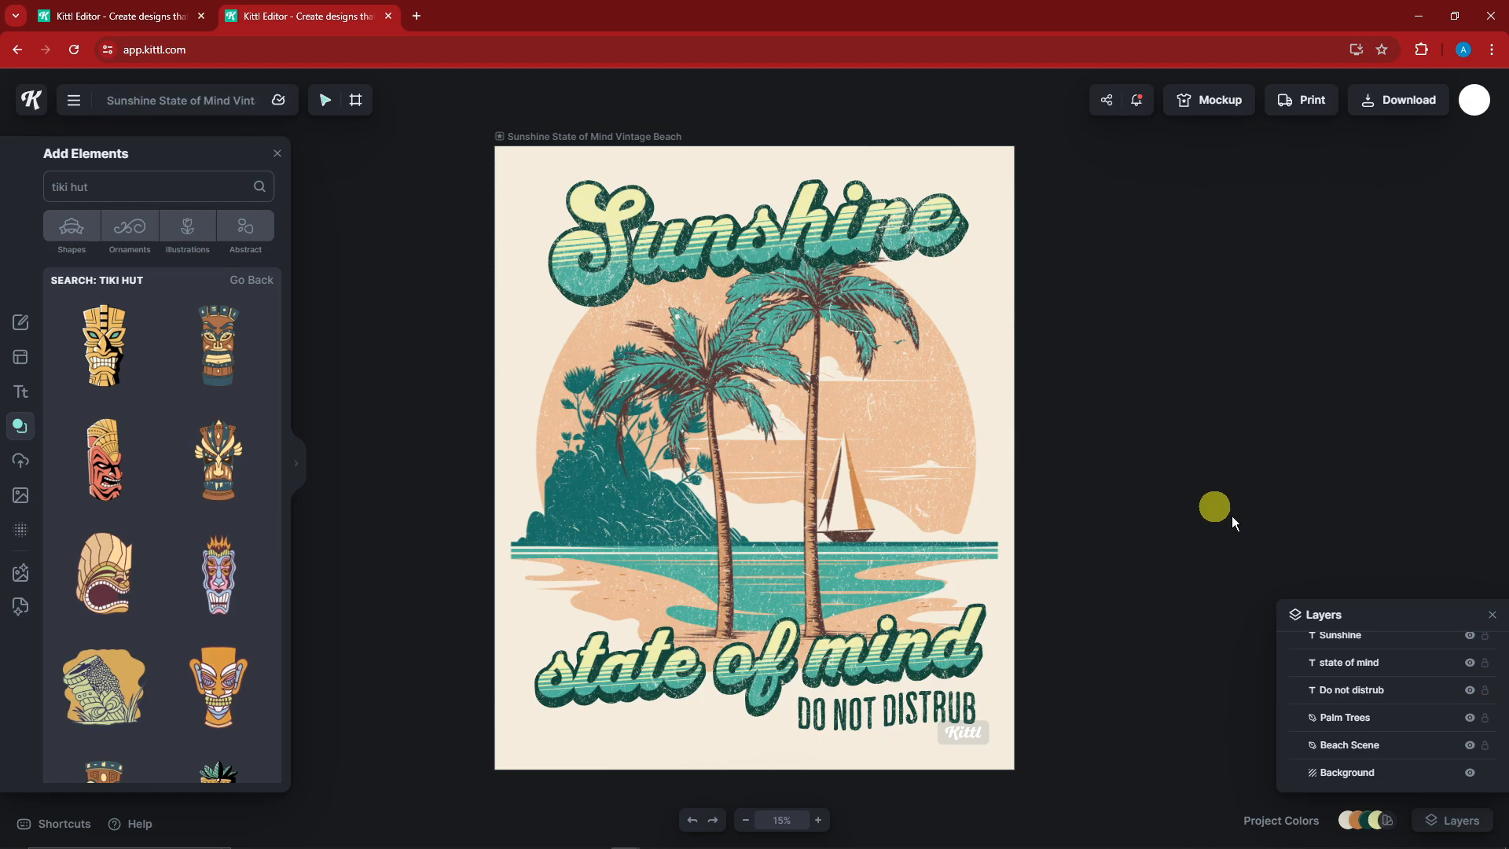
Step: Hide the layer list and the elements library in the Sunshine State of Mind design
{"action": "left_click", "coordinate": [1491, 614]}
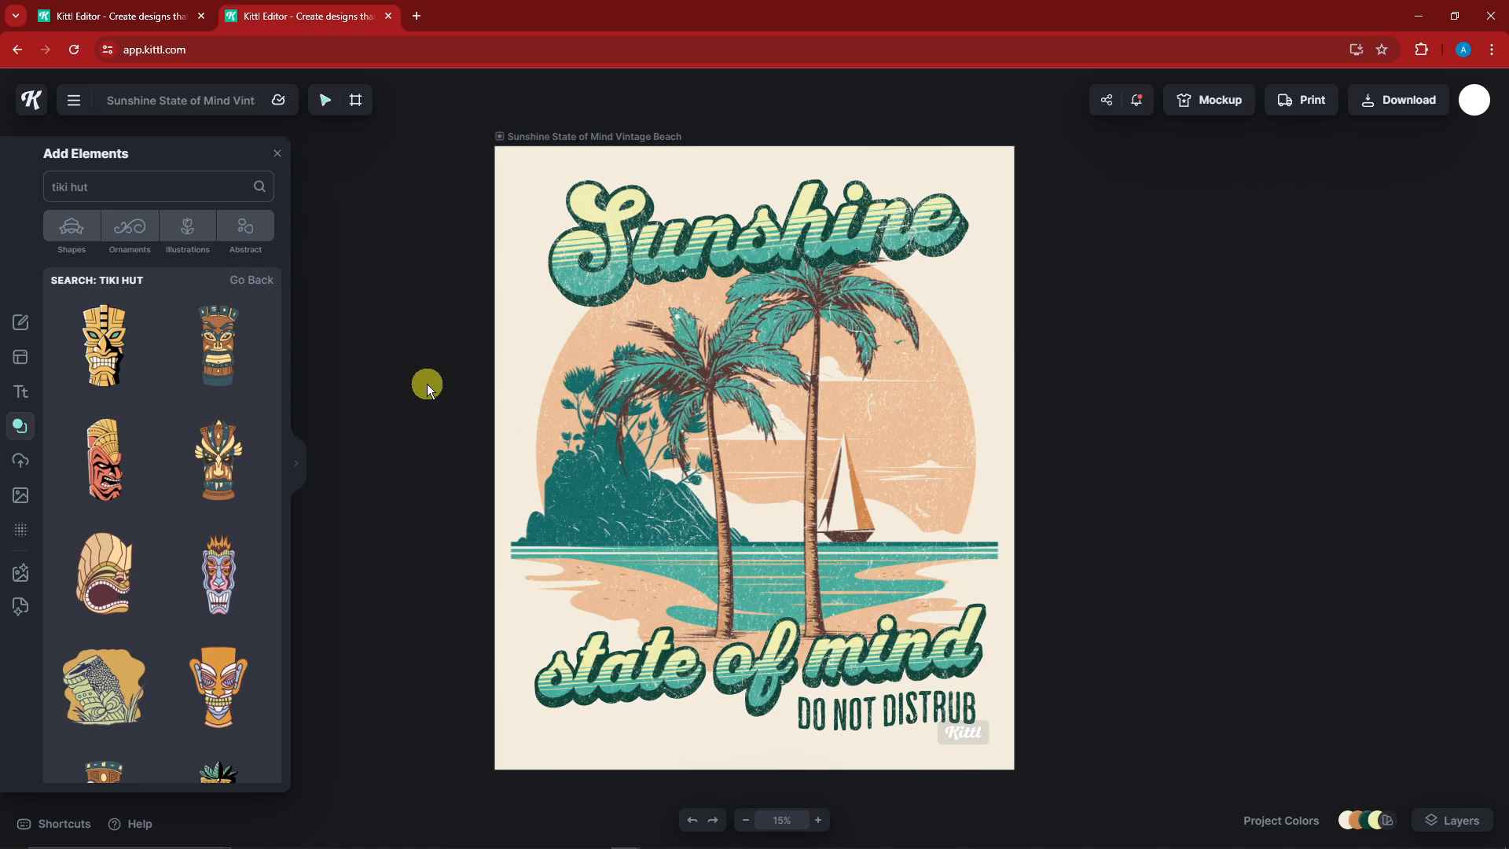
{"action": "left_click", "coordinate": [276, 153]}
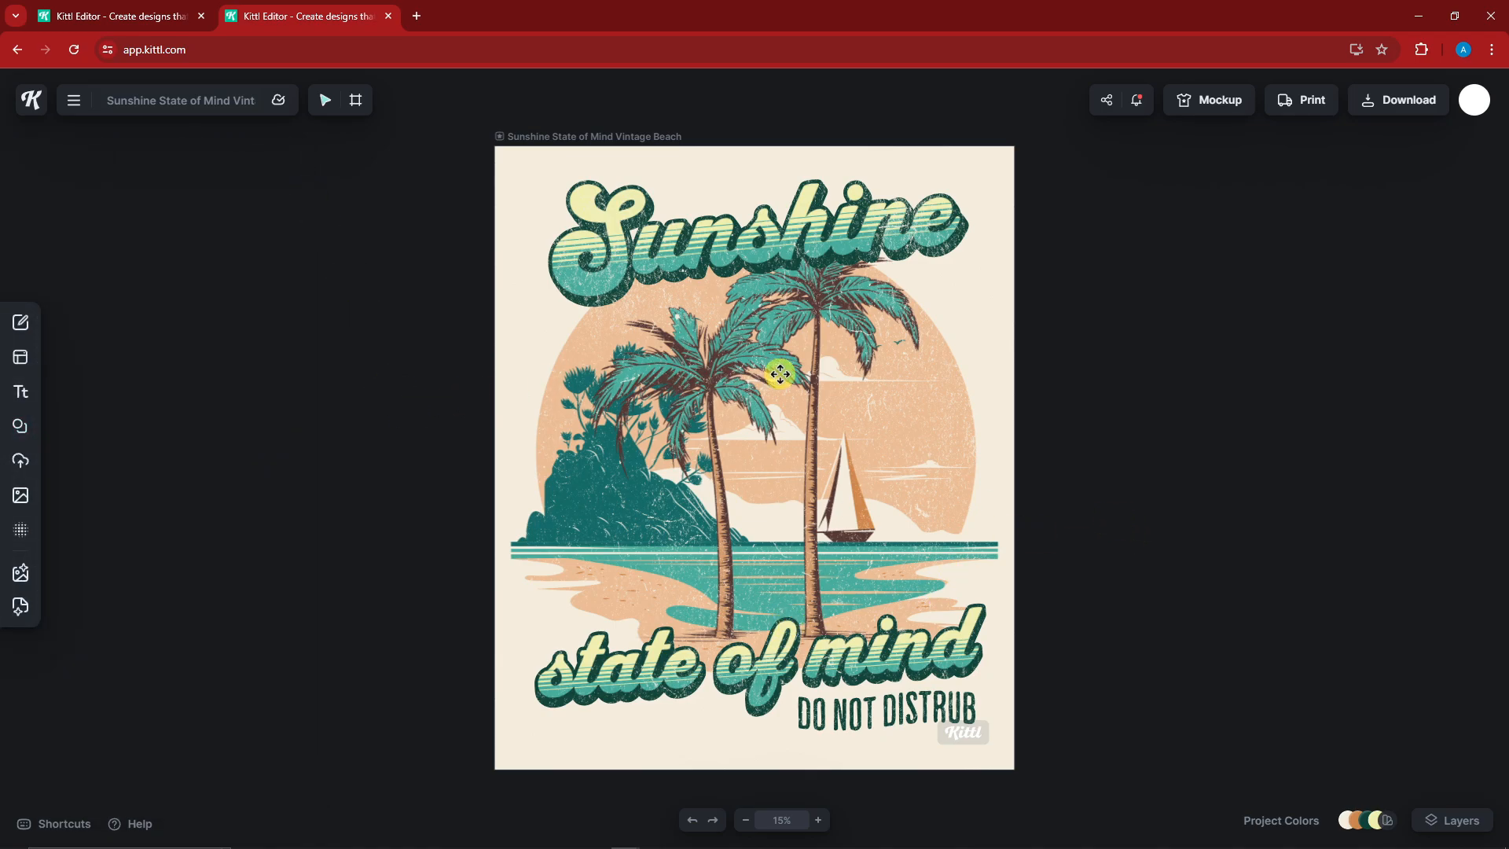
Step: Select the palm trees illustration, examine the design's layer list, and close the list after deselecting
{"action": "left_click", "coordinate": [625, 383]}
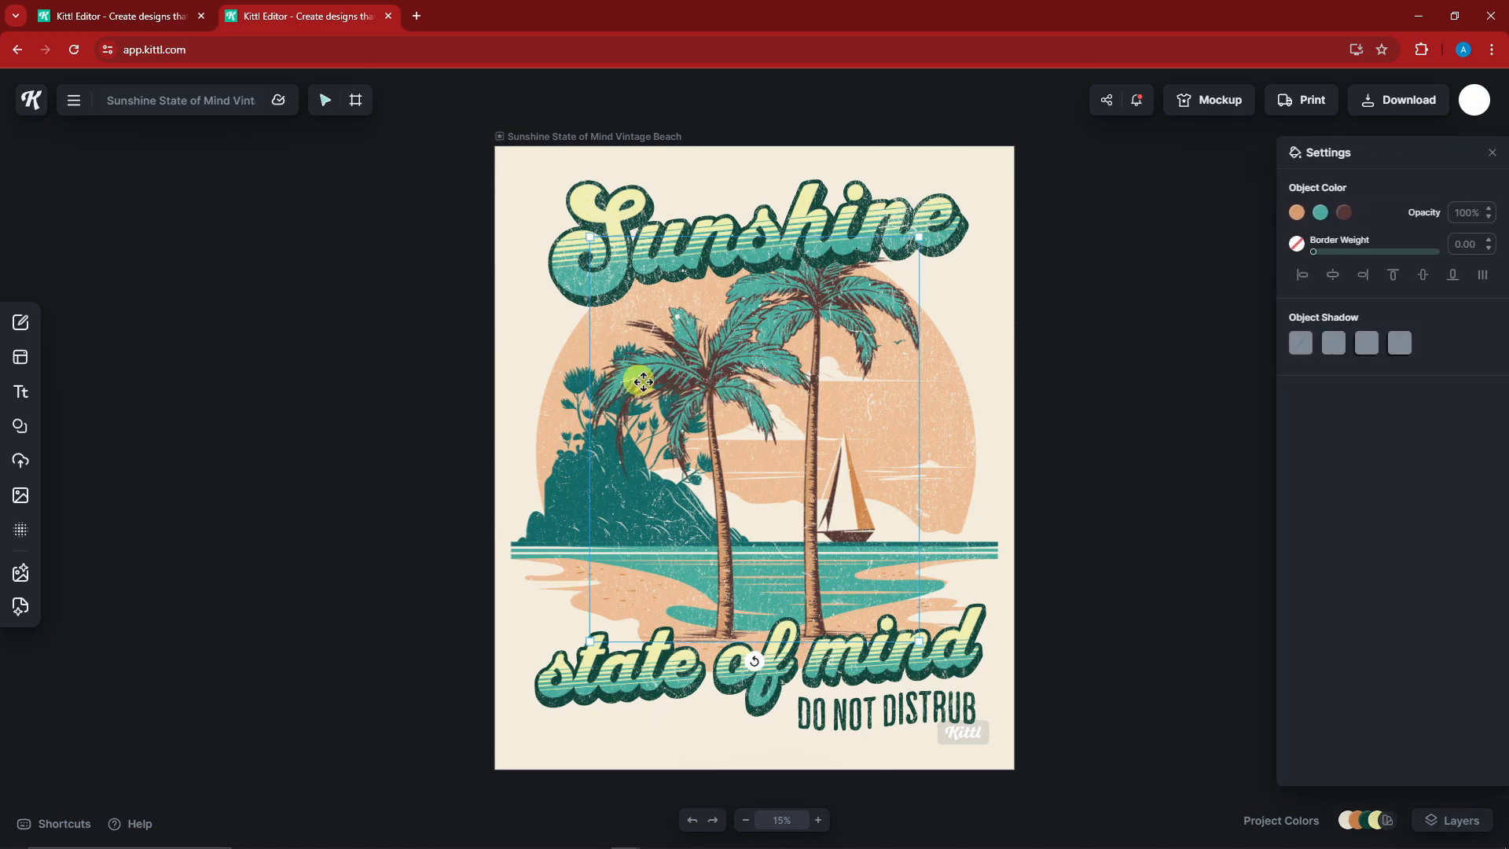
{"action": "left_click", "coordinate": [1456, 825]}
{"action": "scroll", "coordinate": [1354, 676], "scroll_direction": "down", "scroll_amount": 2}
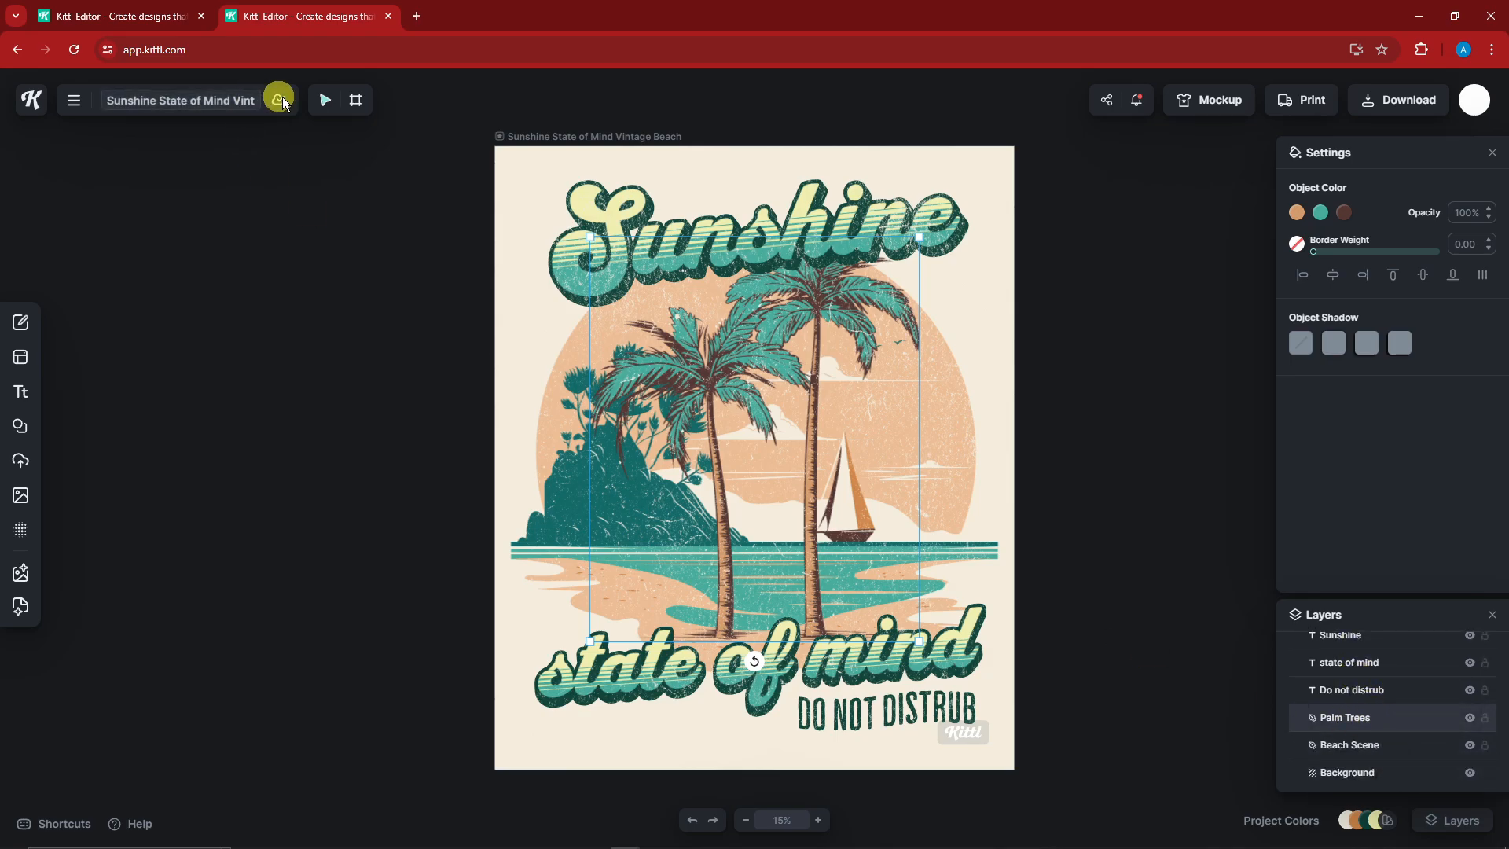
{"action": "scroll", "coordinate": [753, 524], "scroll_direction": "up", "scroll_amount": 6}
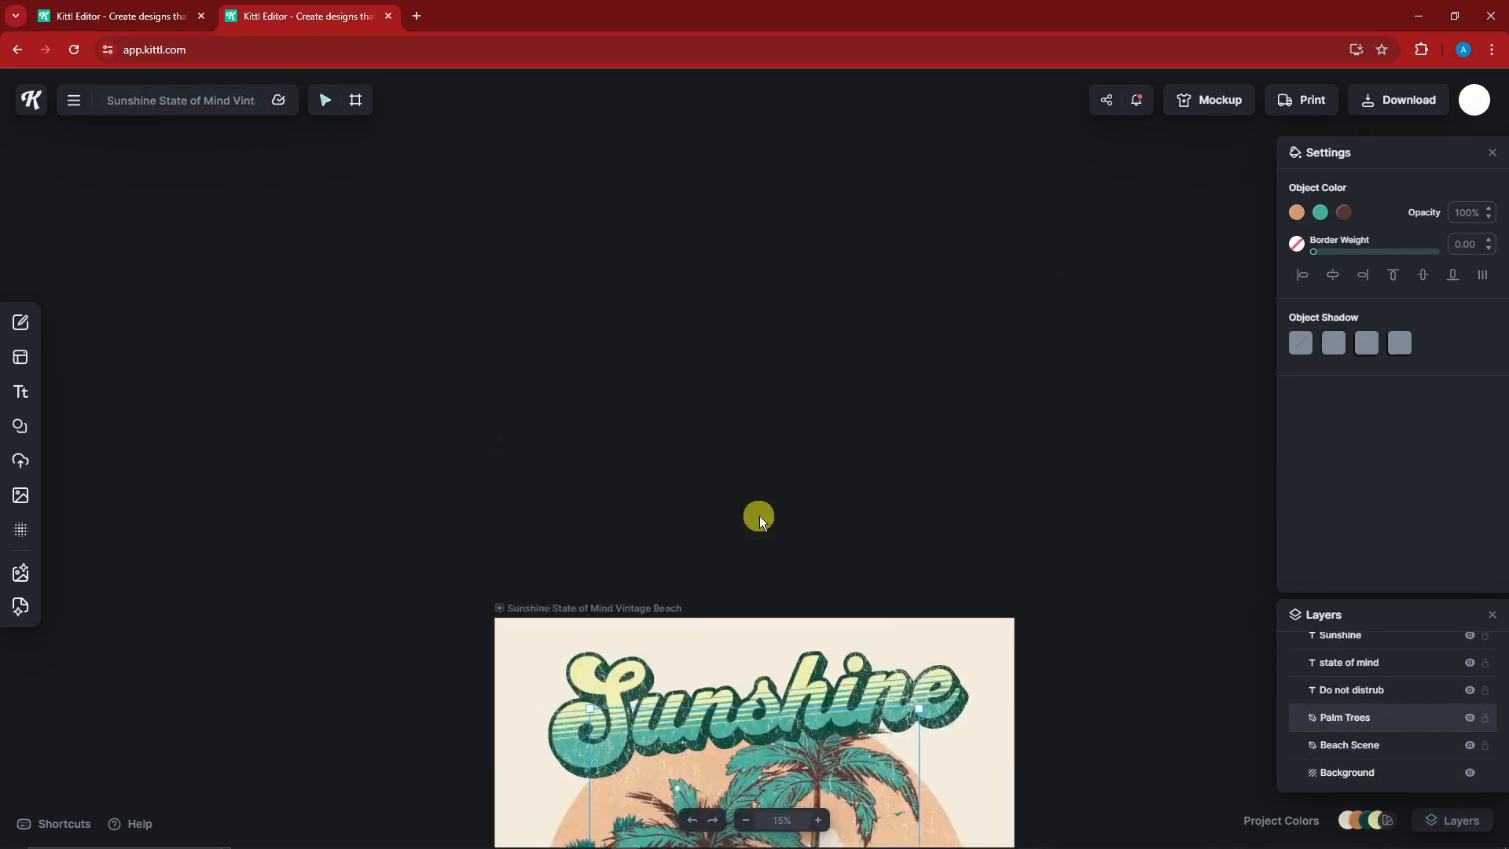
{"action": "scroll", "coordinate": [762, 512], "scroll_direction": "down", "scroll_amount": 8}
{"action": "scroll", "coordinate": [778, 506], "scroll_direction": "up", "scroll_amount": 2}
{"action": "left_click", "coordinate": [1080, 489]}
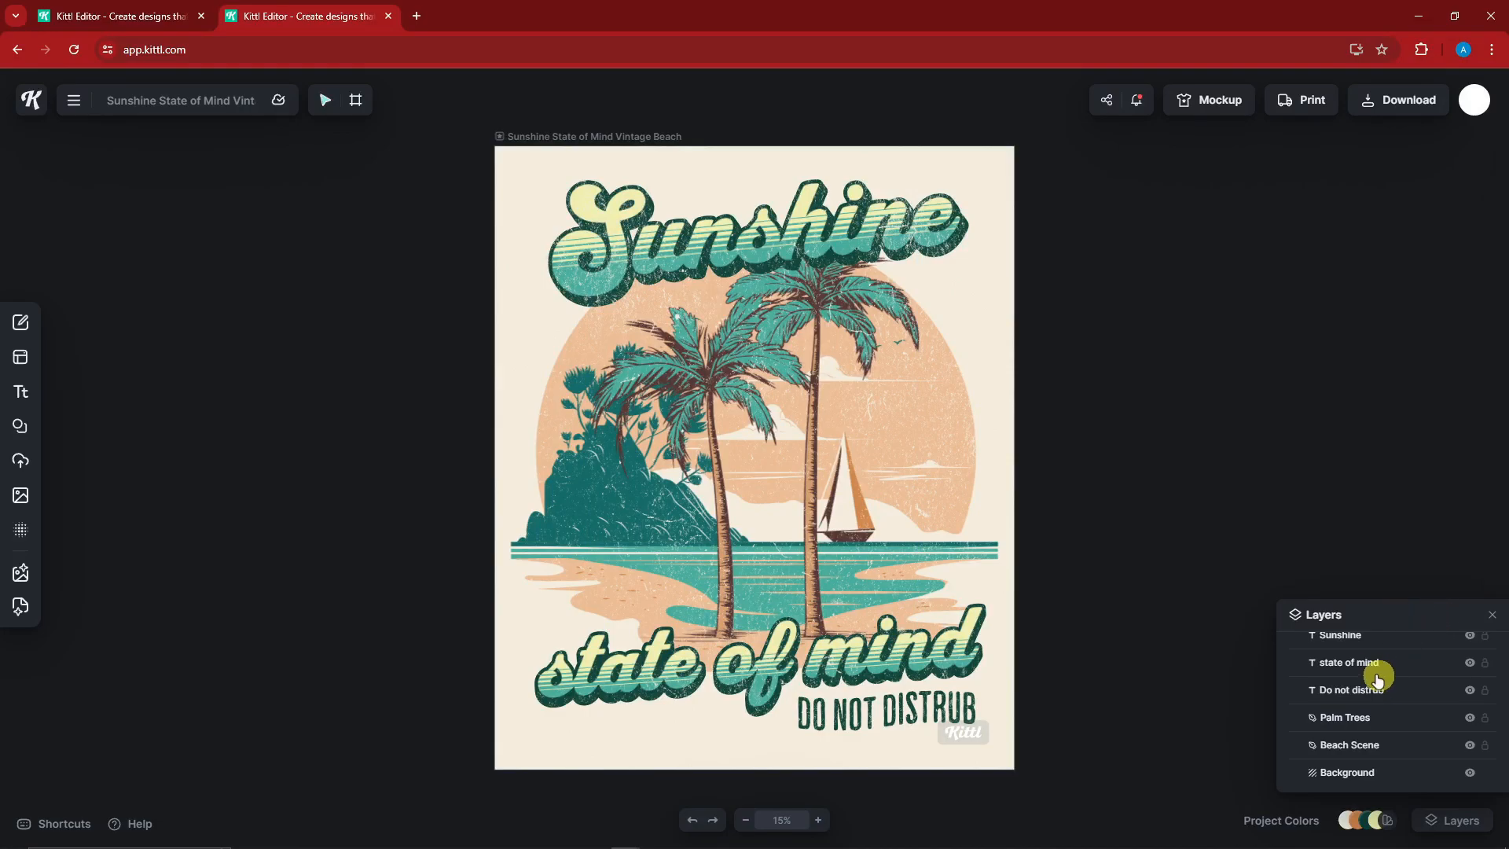
{"action": "left_click", "coordinate": [1492, 617]}
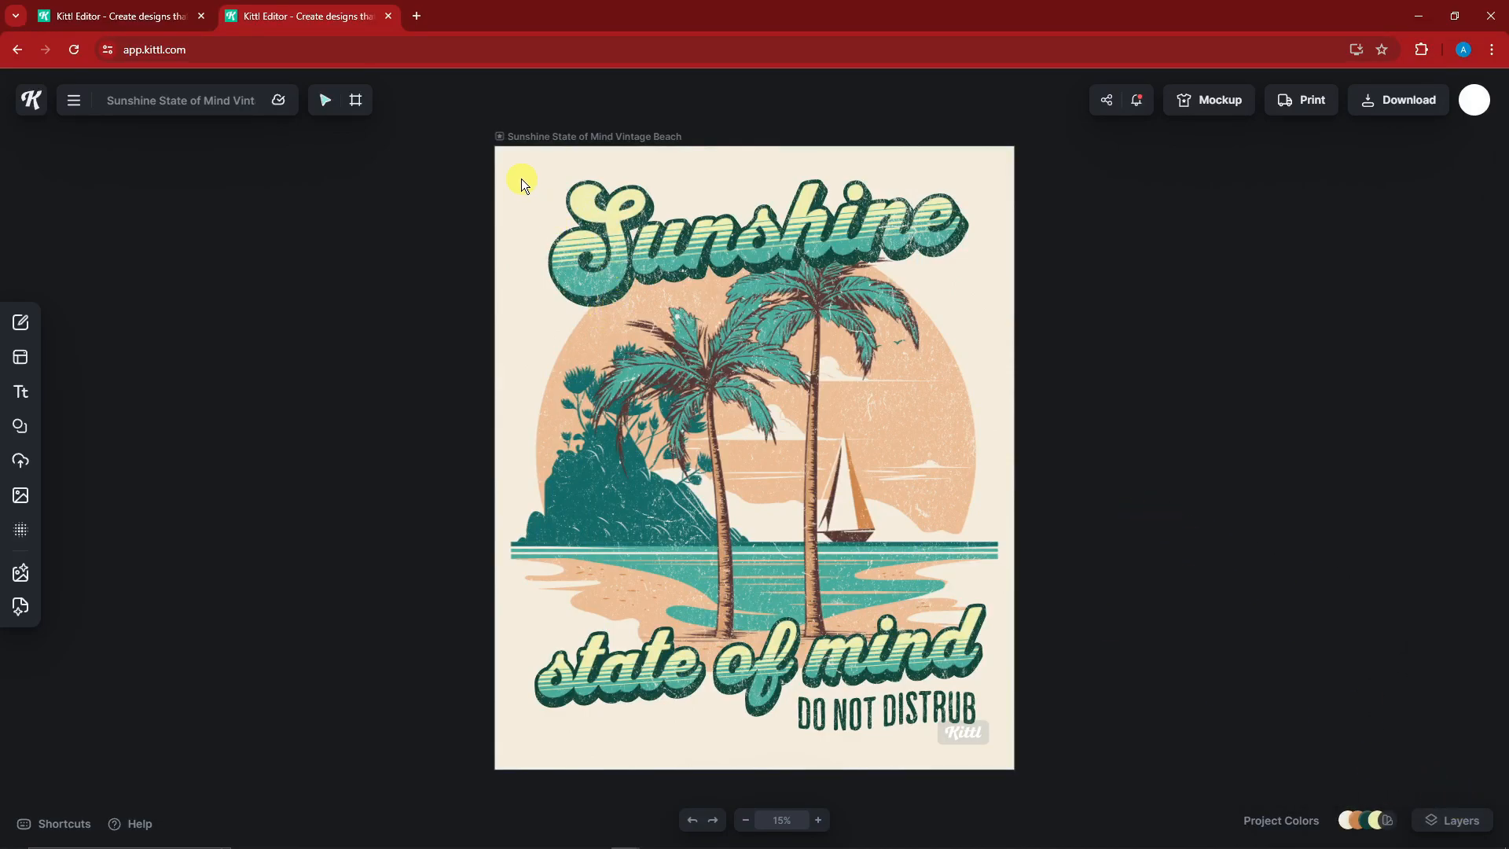
Step: Select all the artwork on the Sunshine artboard together and view the actions available for the selection, such as Group
{"action": "left_click_drag", "start_coordinate": [521, 178], "coordinate": [976, 716]}
{"action": "right_click", "coordinate": [718, 376]}
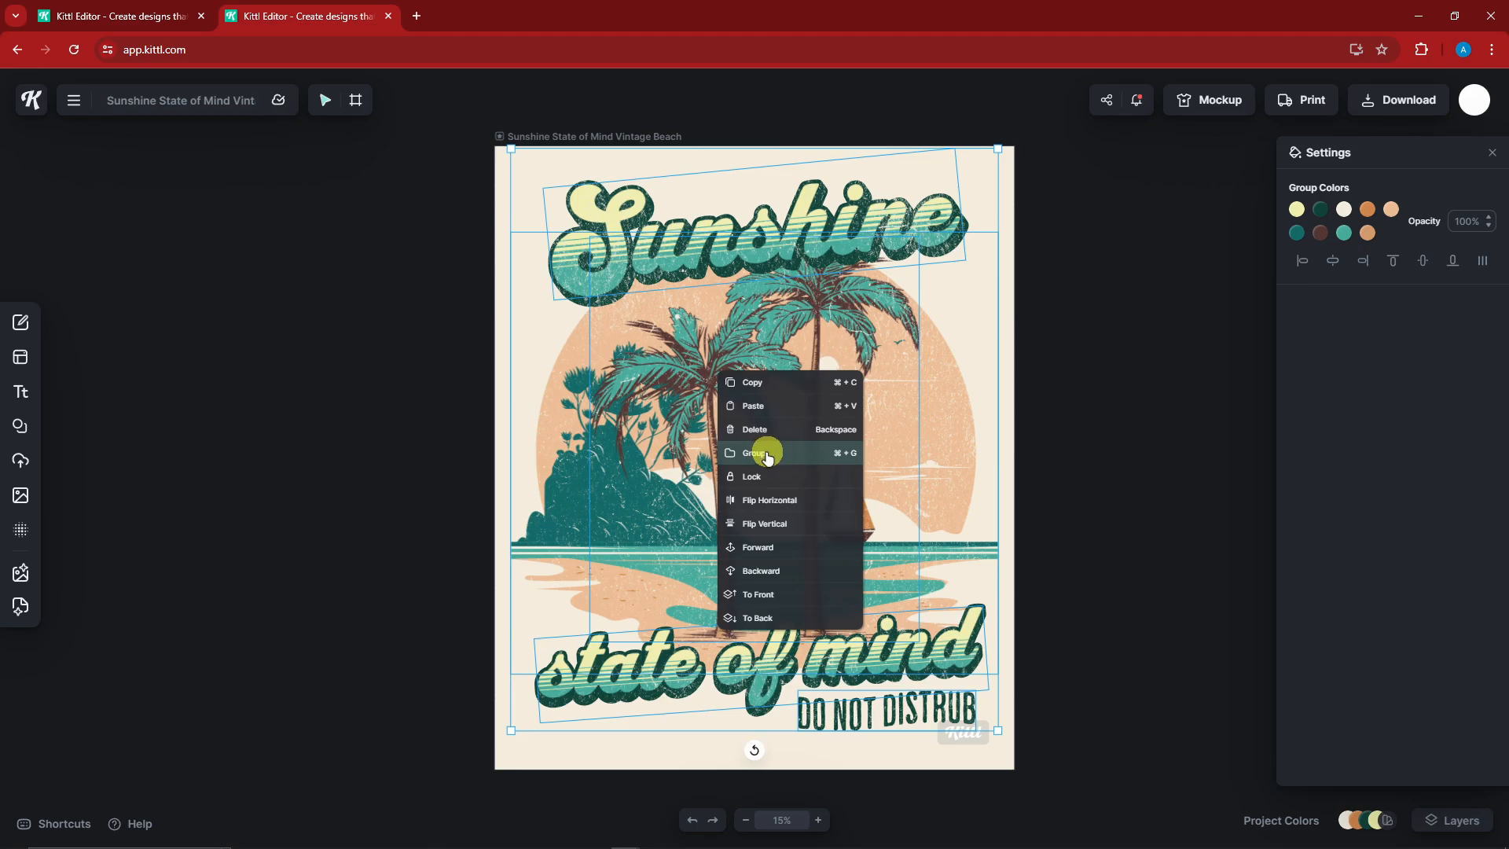
{"action": "left_click", "coordinate": [1194, 680]}
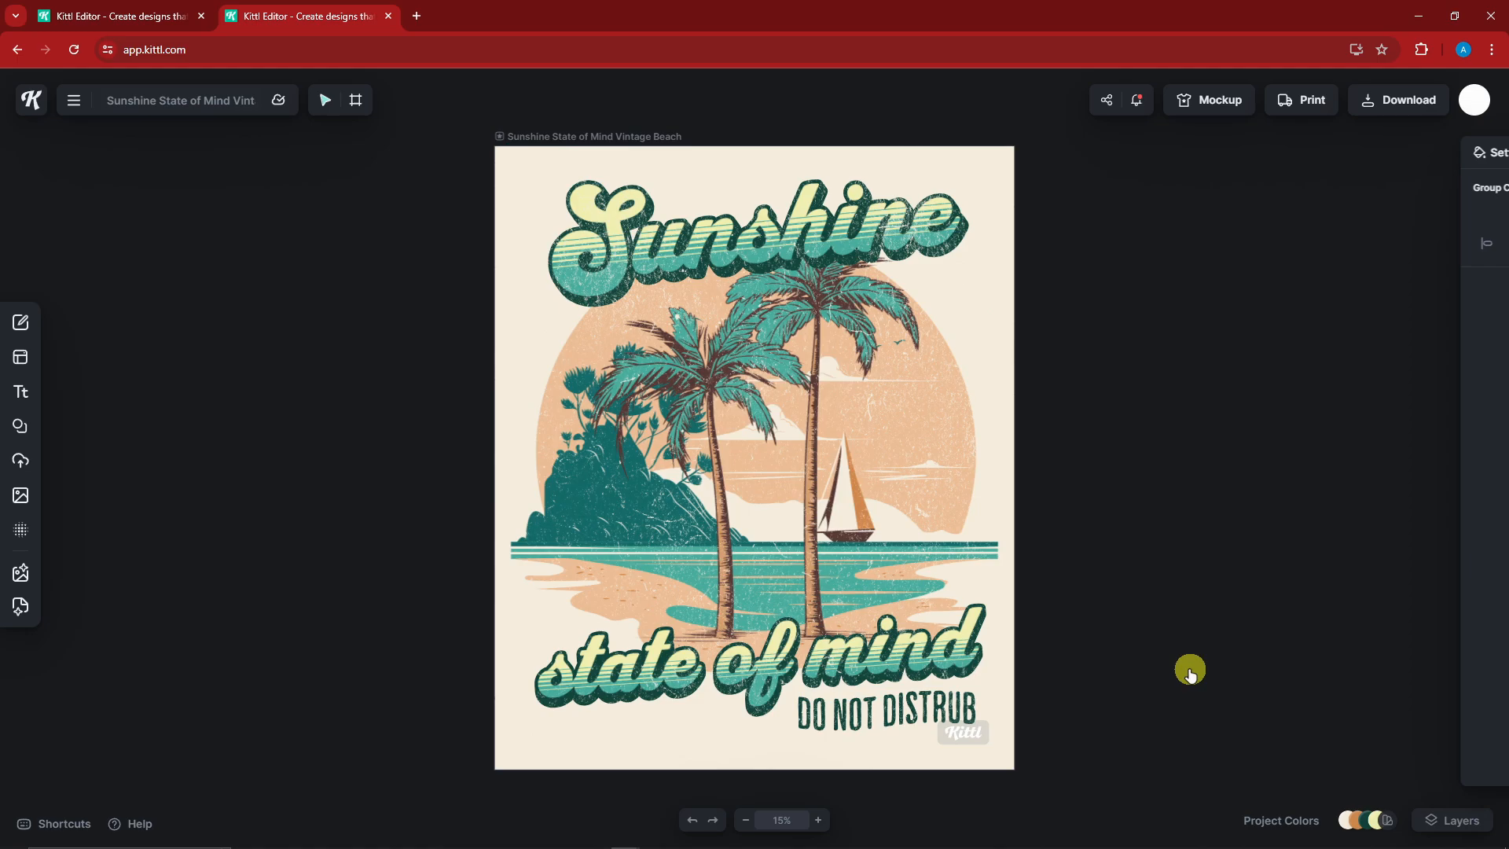
Step: Select the beach scene illustration and check its place in the layer list
{"action": "left_click", "coordinate": [791, 465]}
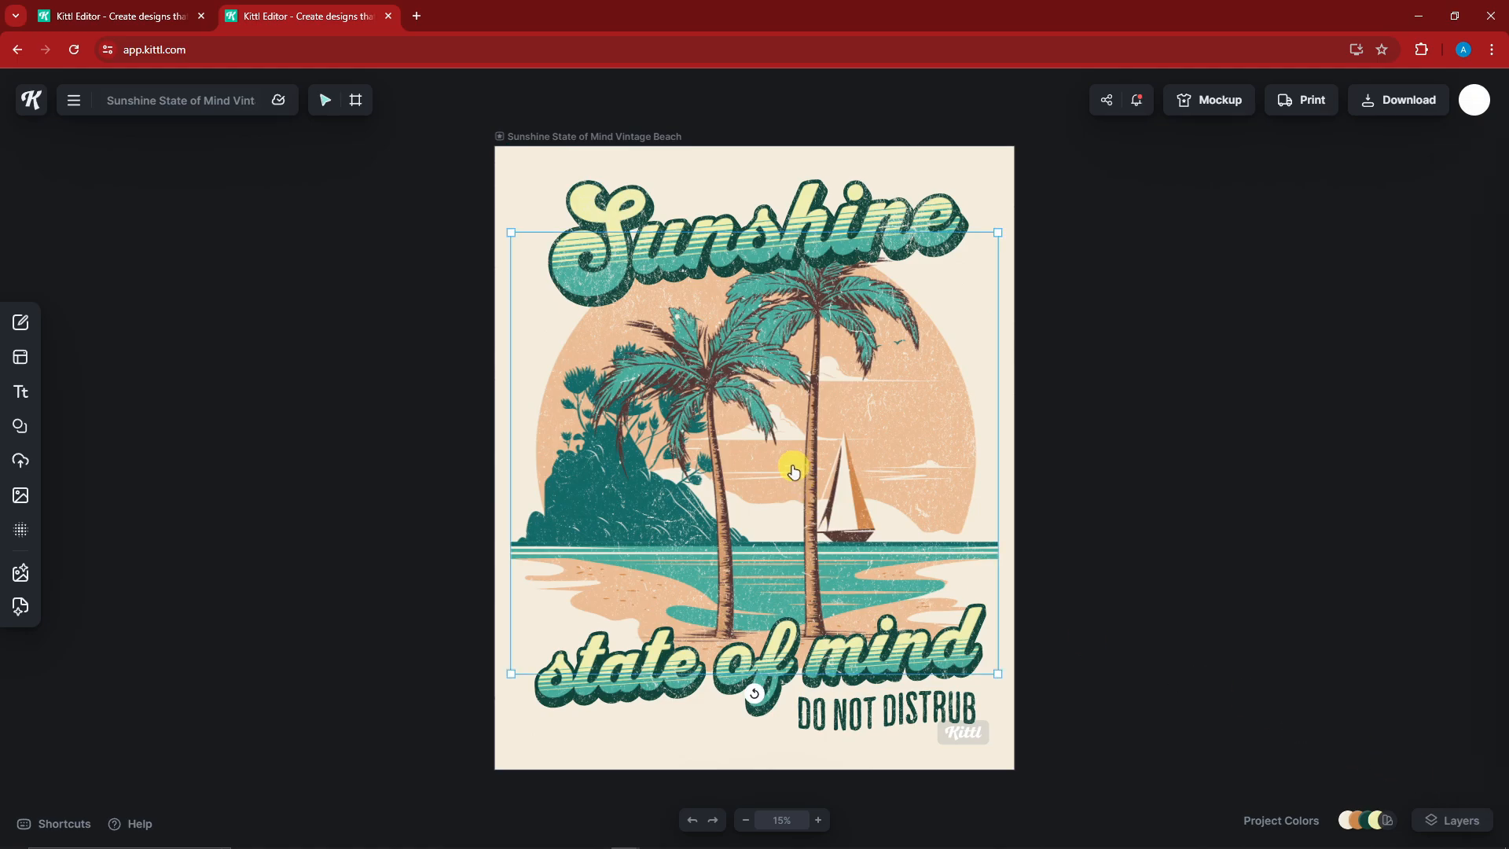
{"action": "left_click", "coordinate": [1444, 823]}
{"action": "scroll", "coordinate": [1347, 718], "scroll_direction": "down", "scroll_amount": 2}
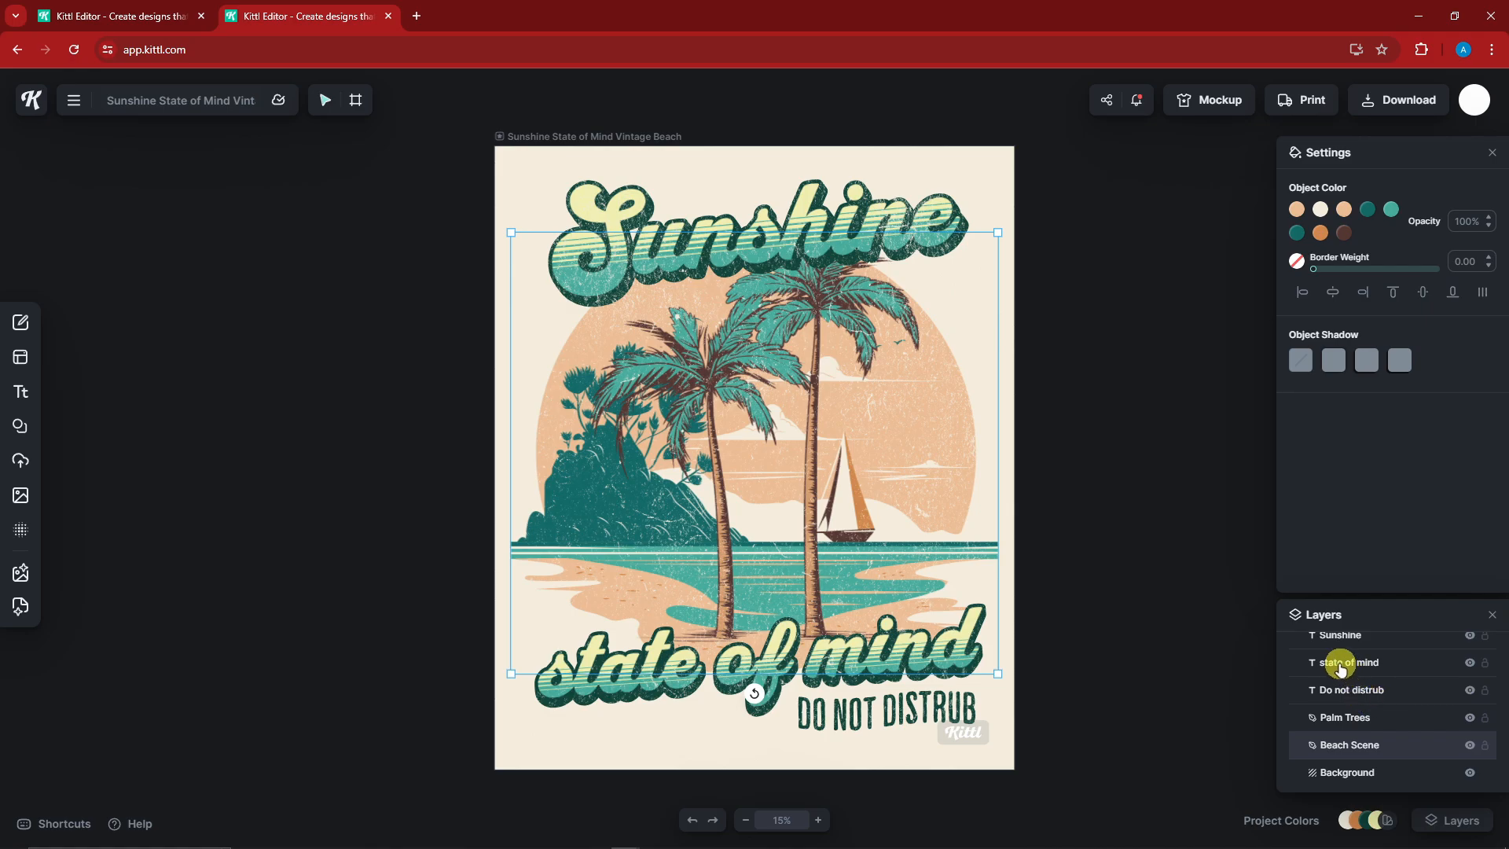
Step: Select the "state of mind" text through its layer, check for layer actions, and close the layer list
{"action": "left_click", "coordinate": [1353, 670]}
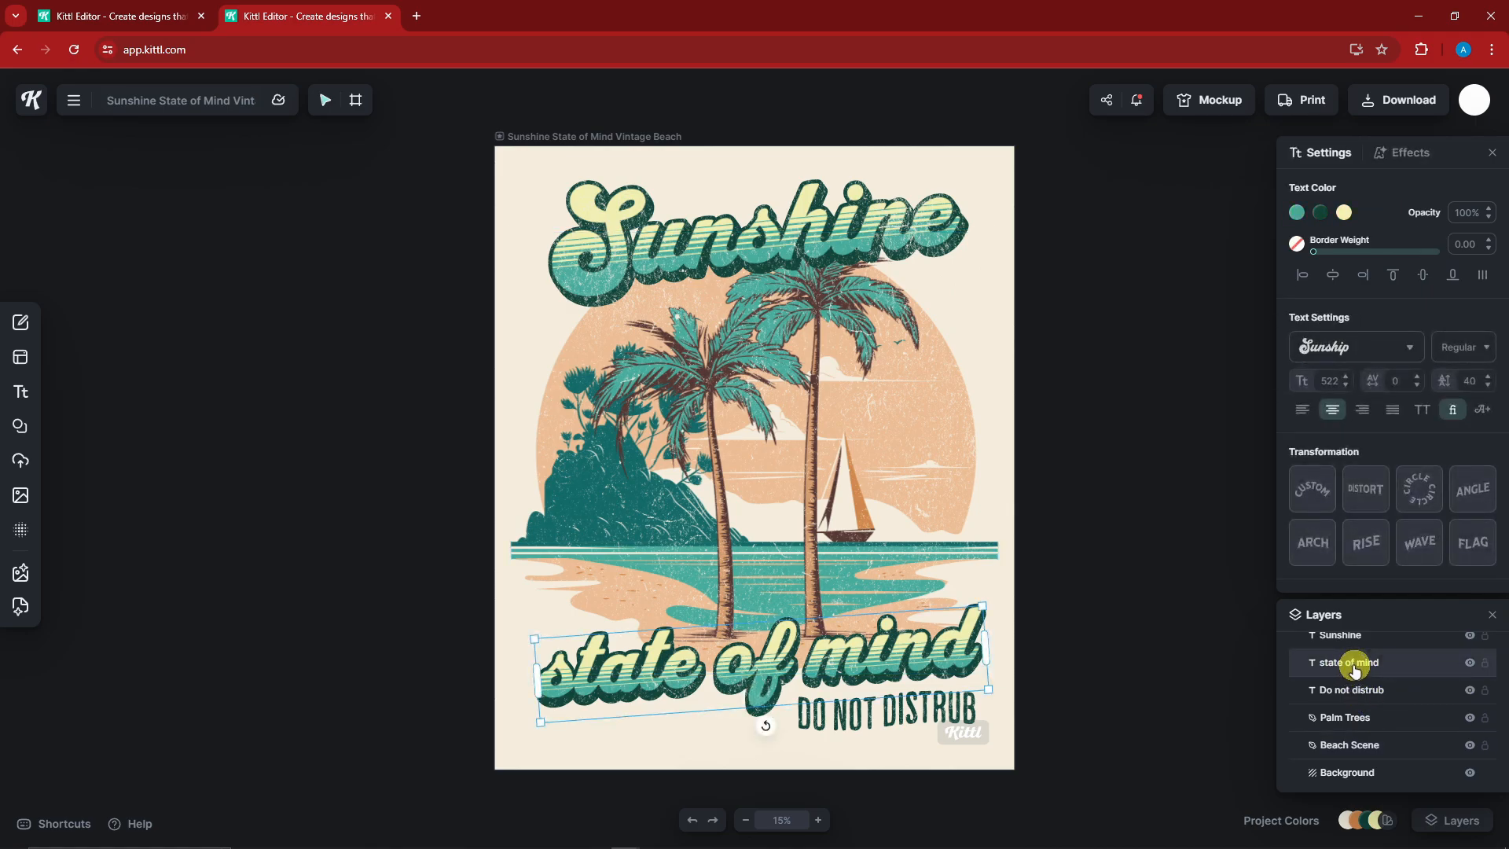
{"action": "right_click", "coordinate": [1353, 669]}
{"action": "left_click", "coordinate": [1219, 712]}
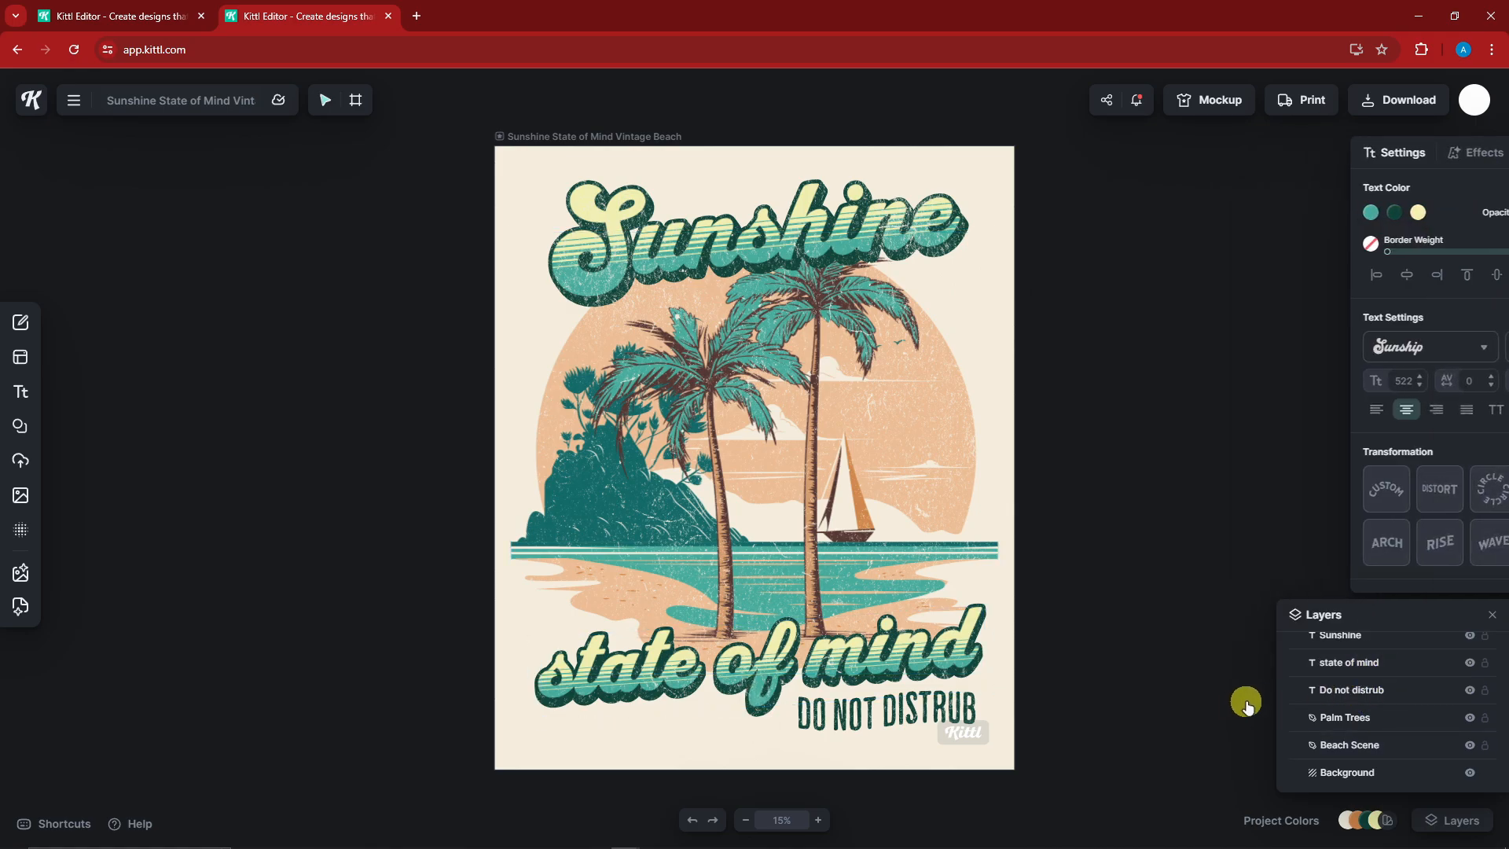
{"action": "left_click", "coordinate": [1237, 658]}
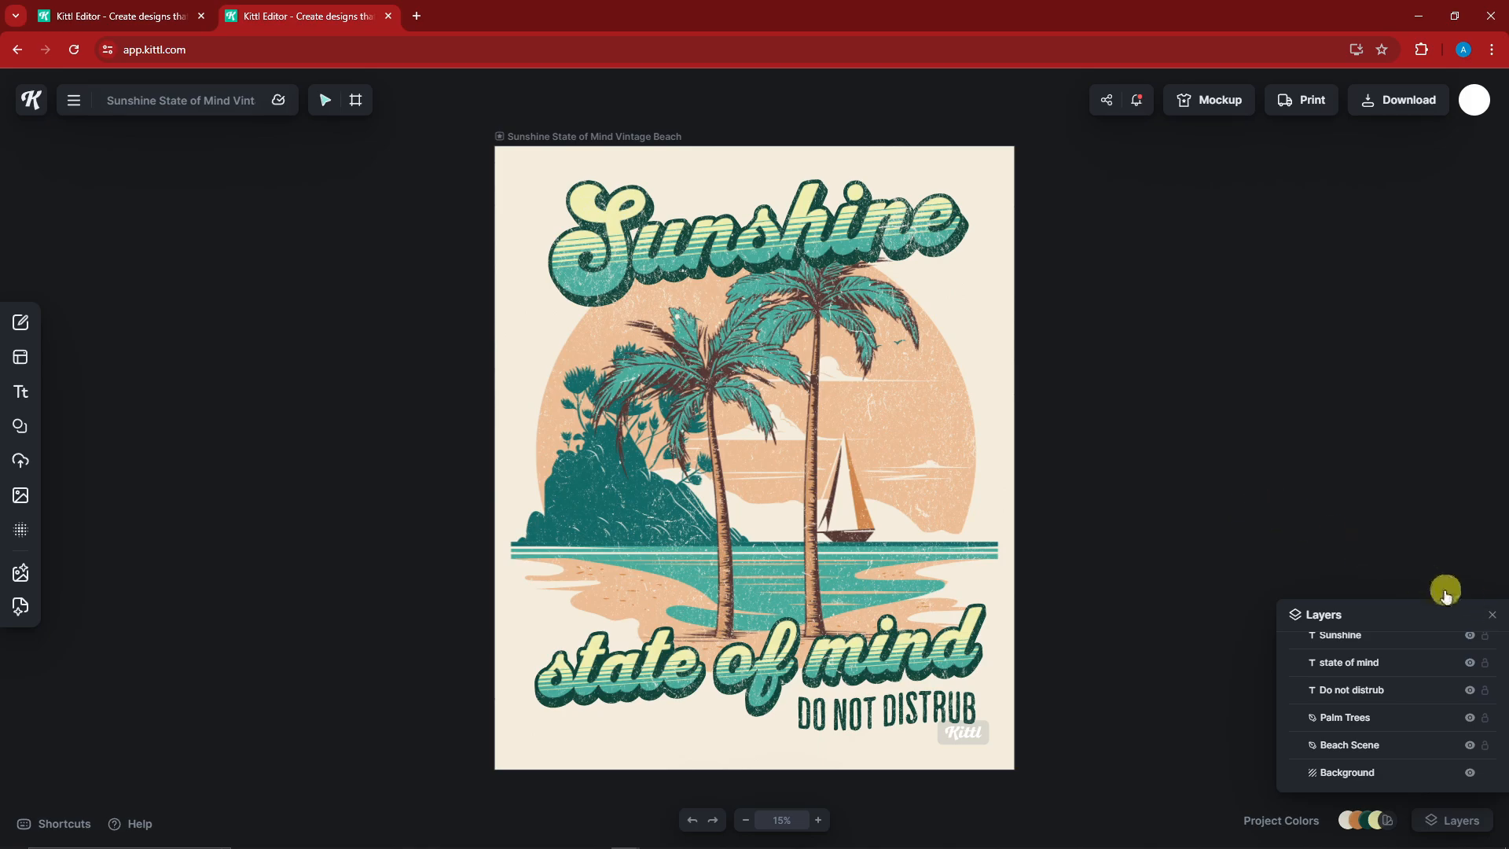
{"action": "left_click", "coordinate": [1492, 617]}
Step: Select the palm trees, reopen the elements library and browse the "tiki hut" results for a suitable illustration
{"action": "left_click", "coordinate": [757, 320]}
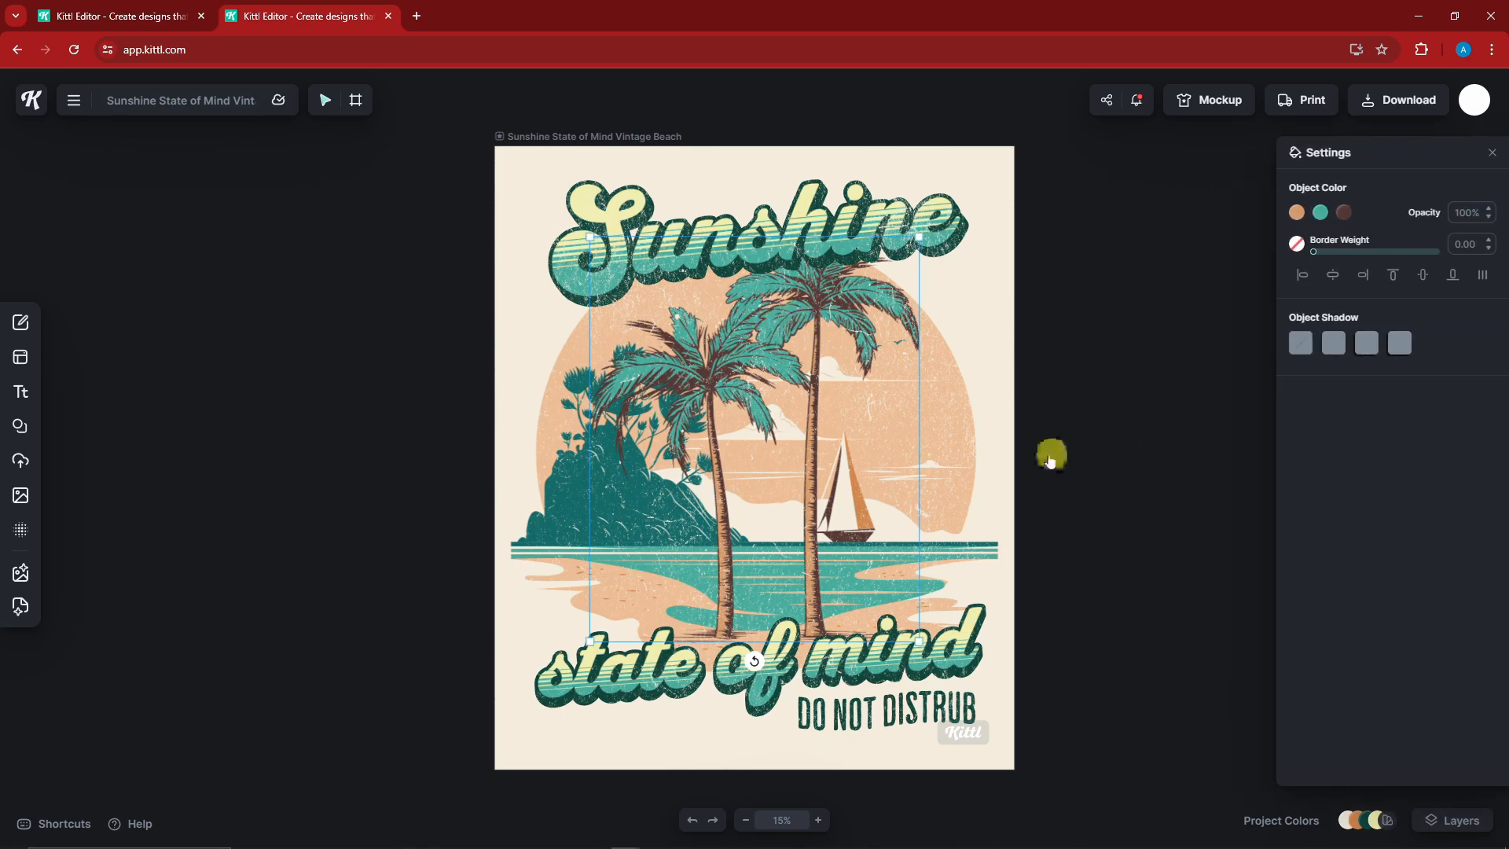
{"action": "left_click", "coordinate": [46, 430]}
{"action": "scroll", "coordinate": [250, 399], "scroll_direction": "down", "scroll_amount": 5}
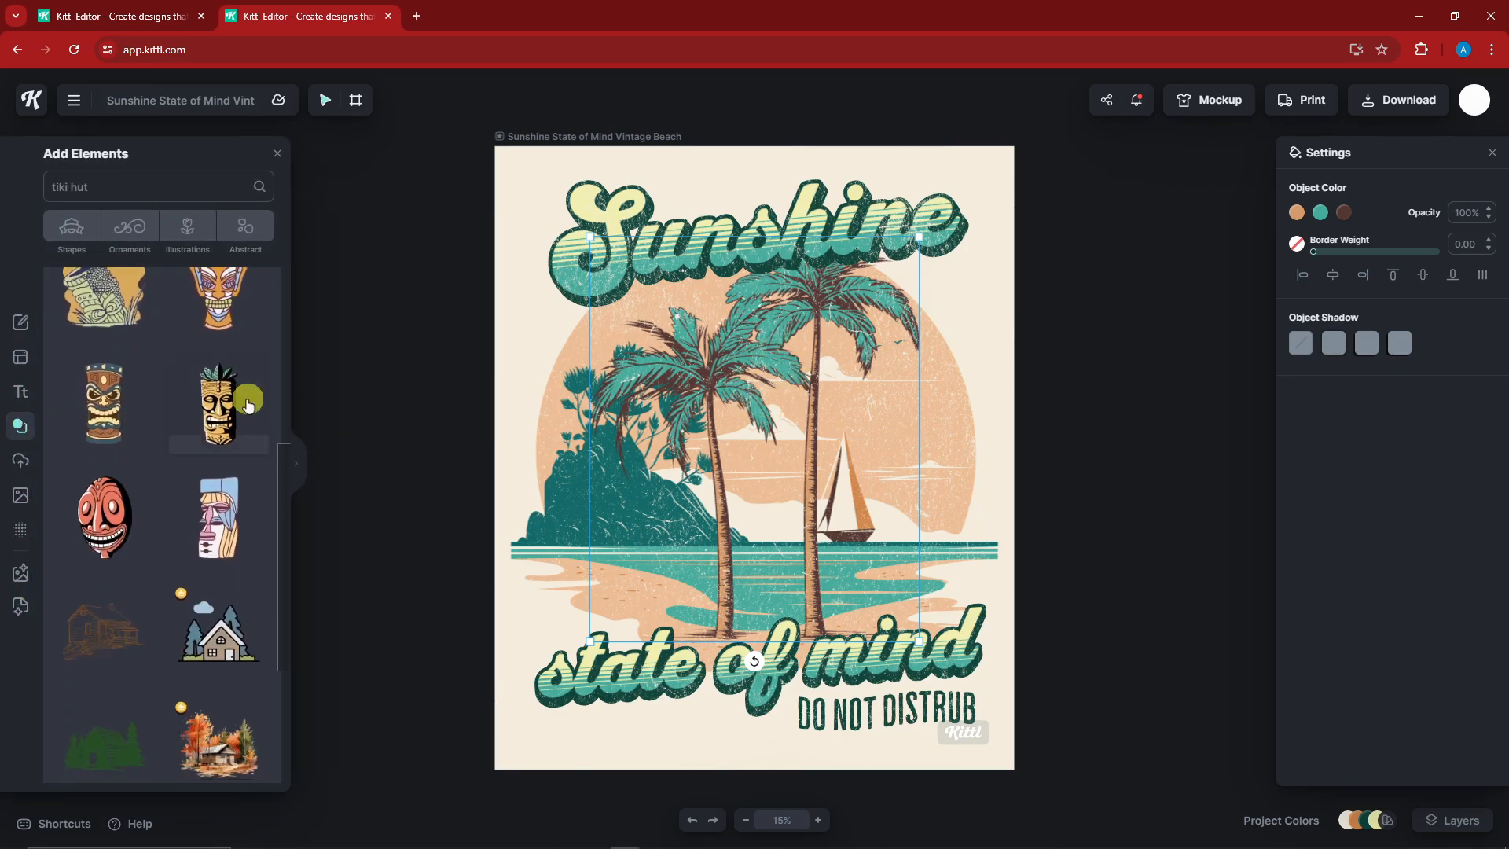
{"action": "scroll", "coordinate": [375, 512], "scroll_direction": "down", "scroll_amount": 6}
{"action": "scroll", "coordinate": [375, 512], "scroll_direction": "up", "scroll_amount": 4}
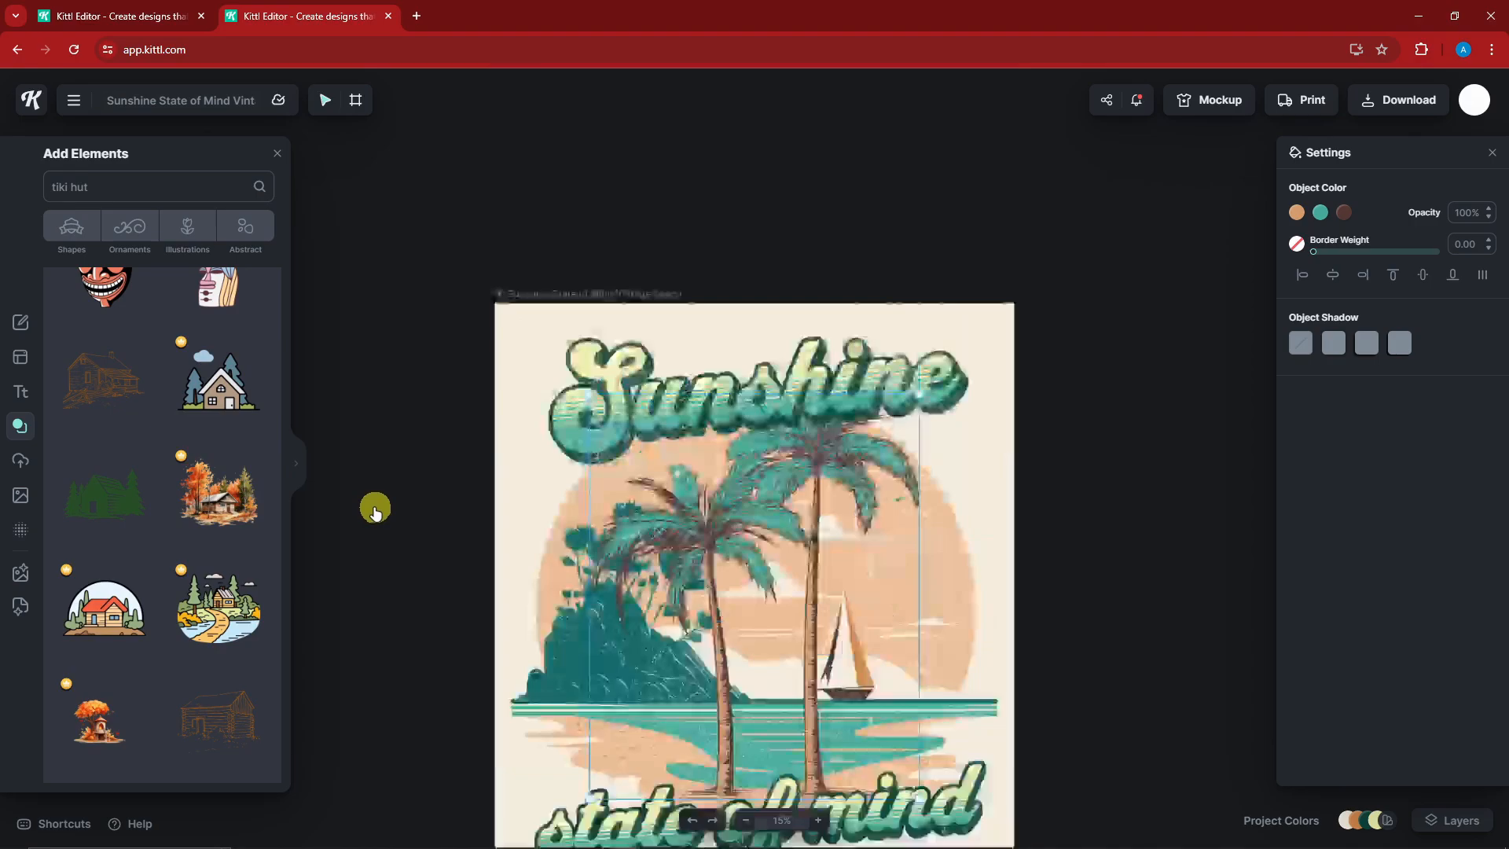
{"action": "scroll", "coordinate": [350, 448], "scroll_direction": "up", "scroll_amount": 2}
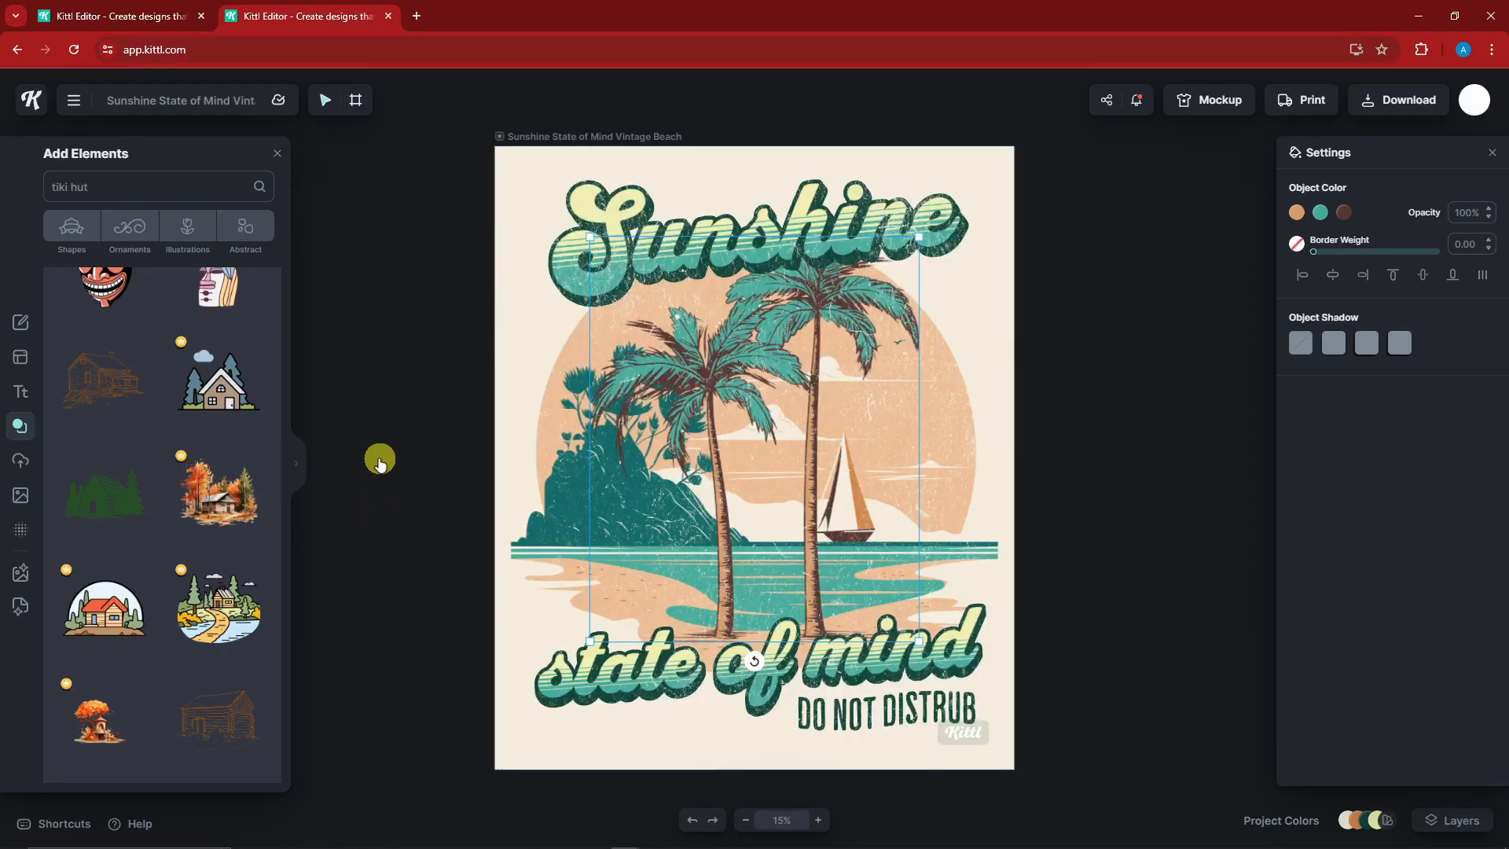
{"action": "left_click", "coordinate": [380, 463]}
{"action": "scroll", "coordinate": [384, 456], "scroll_direction": "up", "scroll_amount": 6}
{"action": "scroll", "coordinate": [350, 449], "scroll_direction": "down", "scroll_amount": 4}
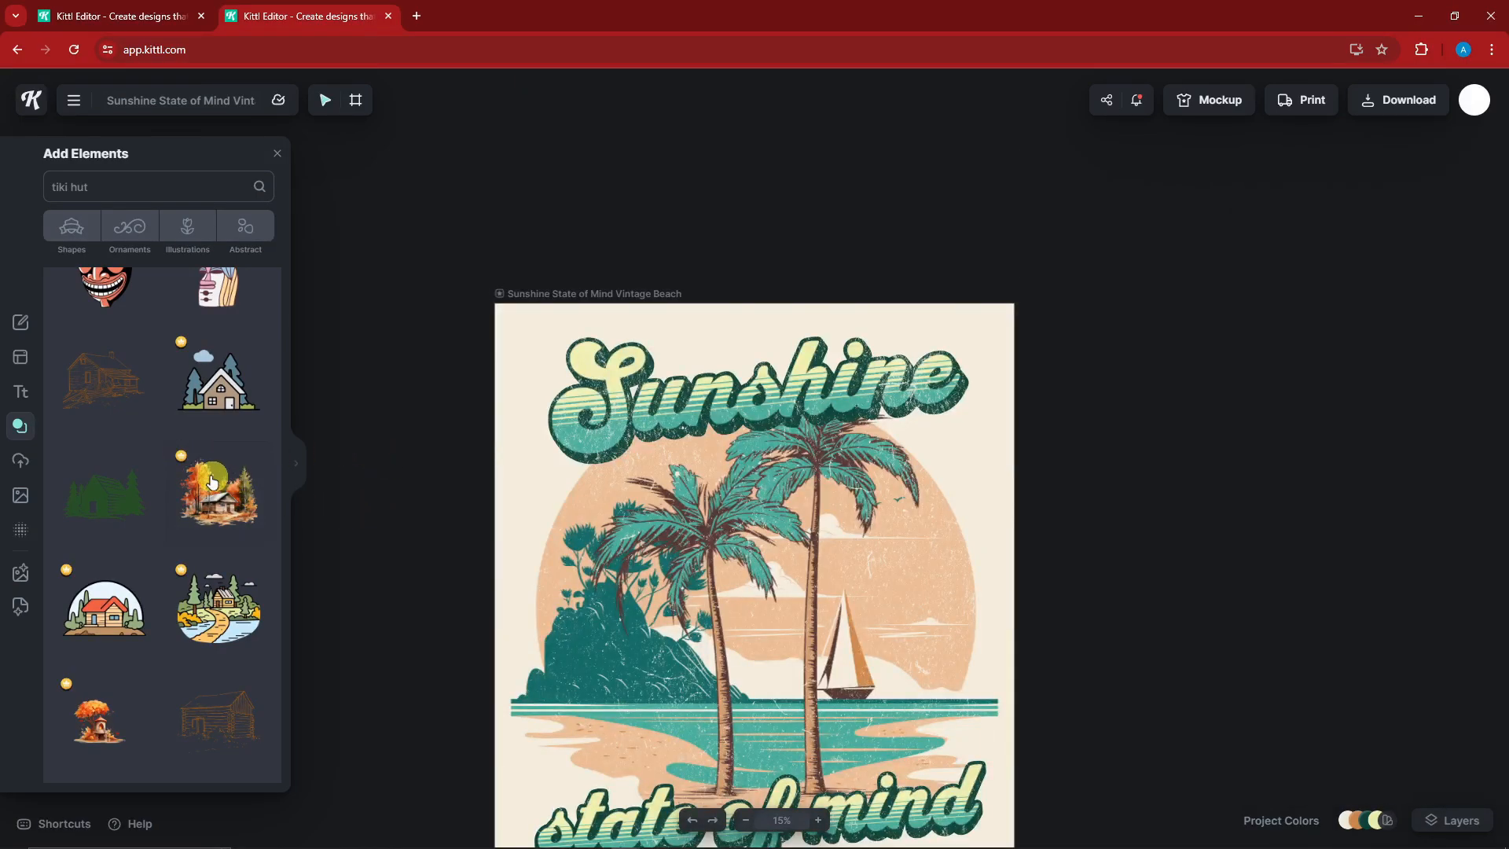
{"action": "scroll", "coordinate": [214, 487], "scroll_direction": "down", "scroll_amount": 3}
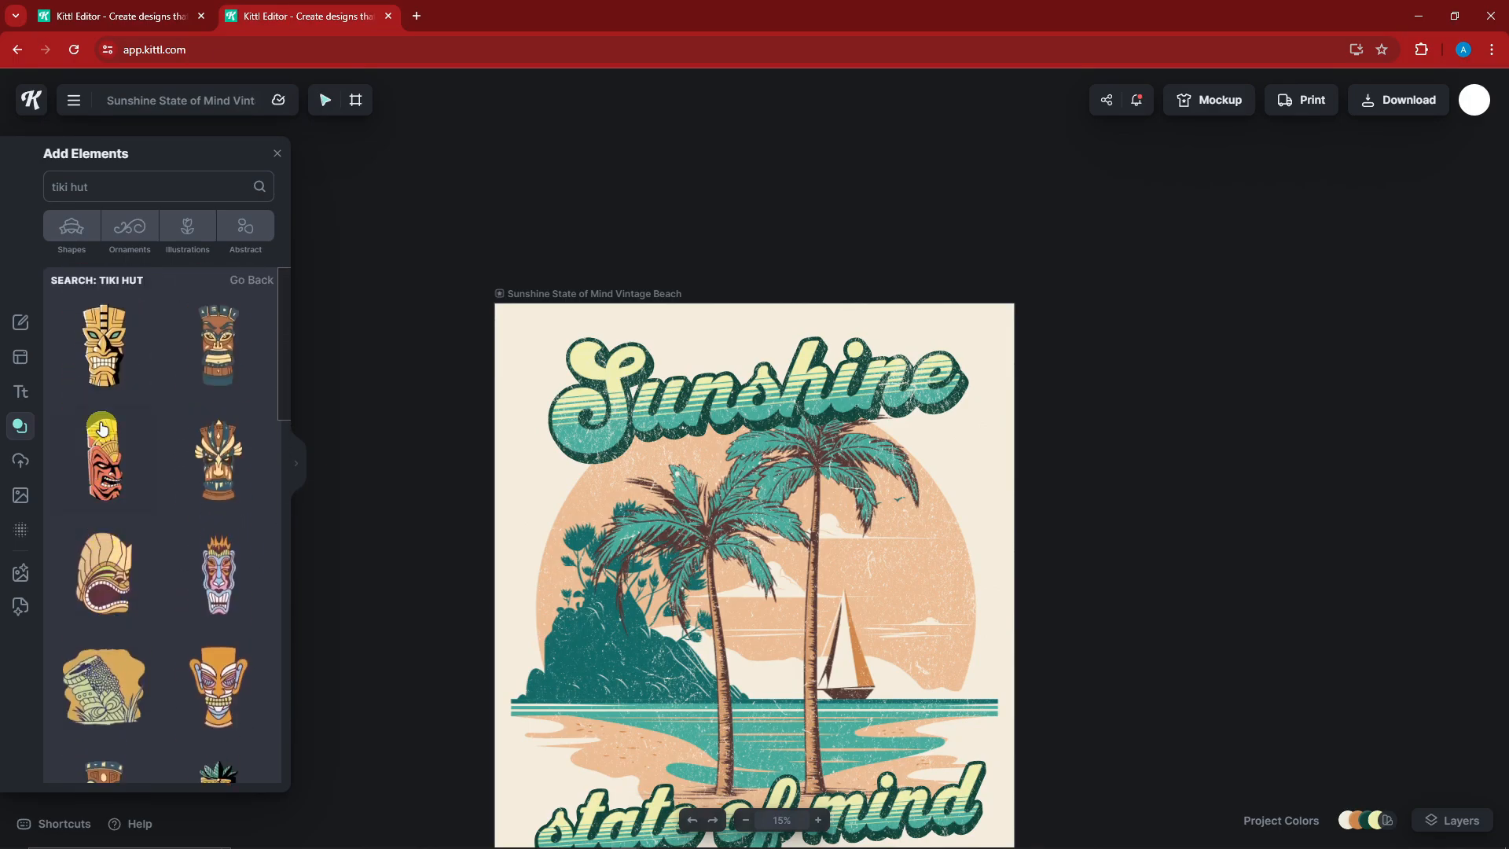
Step: Add the yellow tiki mask with teal eyes from the results and place it just outside the artboard's right edge
{"action": "left_click", "coordinate": [105, 348]}
{"action": "scroll", "coordinate": [724, 347], "scroll_direction": "down", "scroll_amount": 5}
{"action": "scroll", "coordinate": [725, 347], "scroll_direction": "up", "scroll_amount": 3}
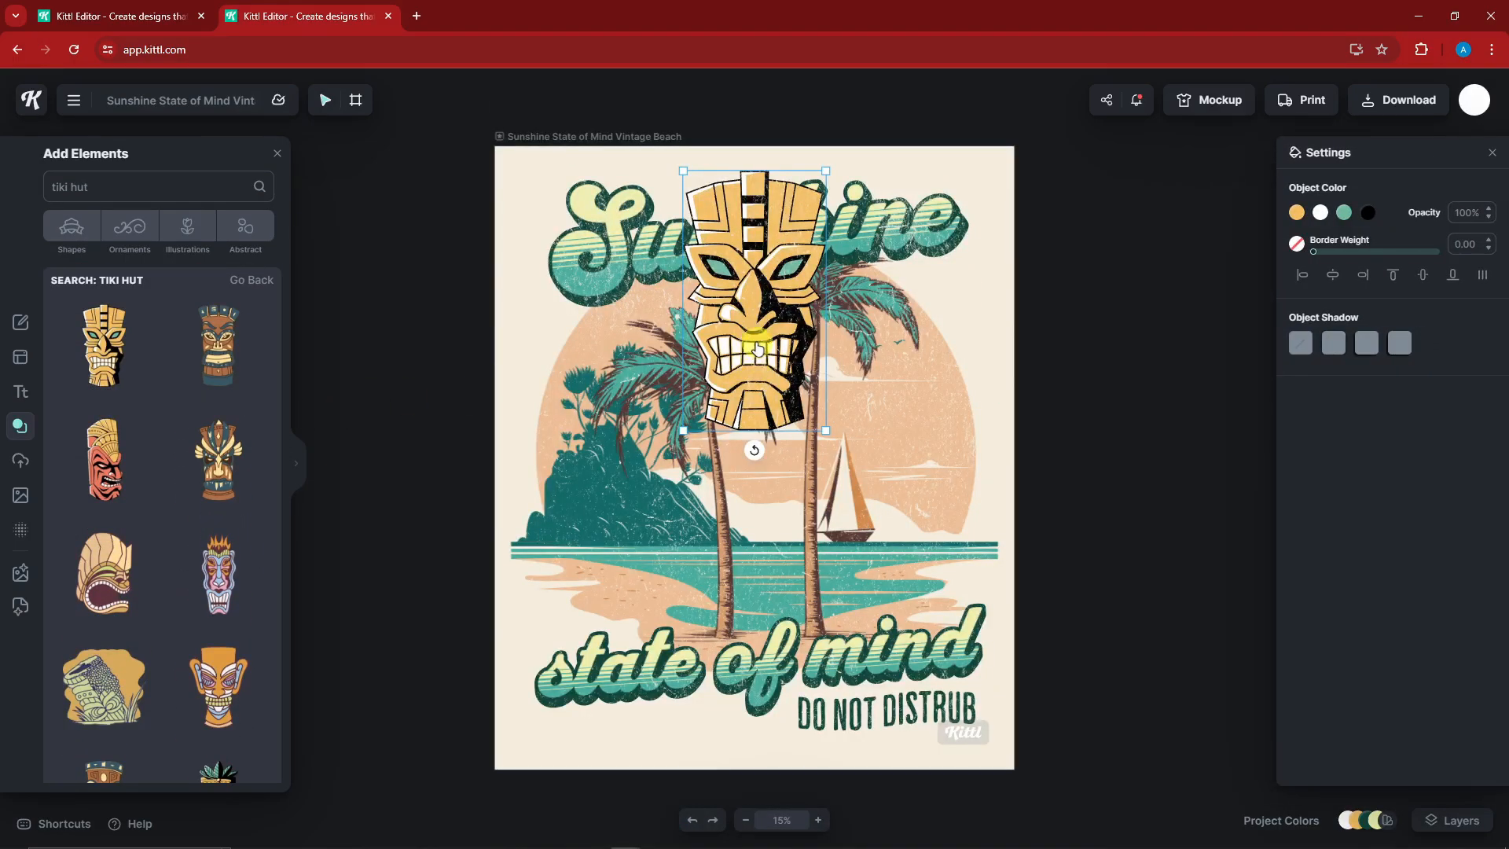
{"action": "left_click_drag", "start_coordinate": [753, 345], "coordinate": [1132, 467]}
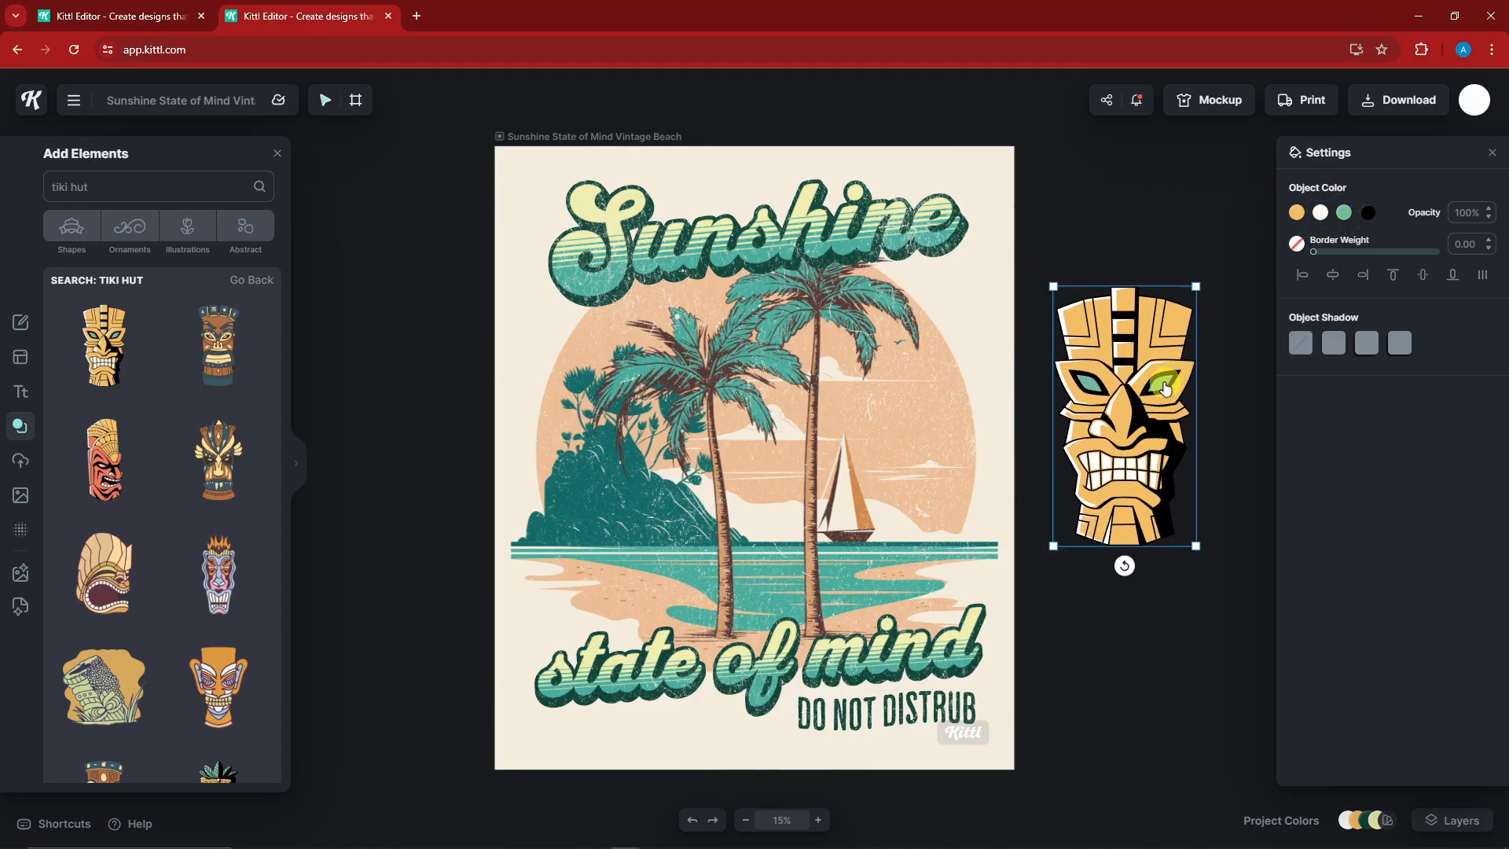
Step: Delete the yellow tiki mask, add it again from the results and place it just outside the artboard's right edge
{"action": "key", "text": "Delete"}
{"action": "left_click", "coordinate": [108, 350]}
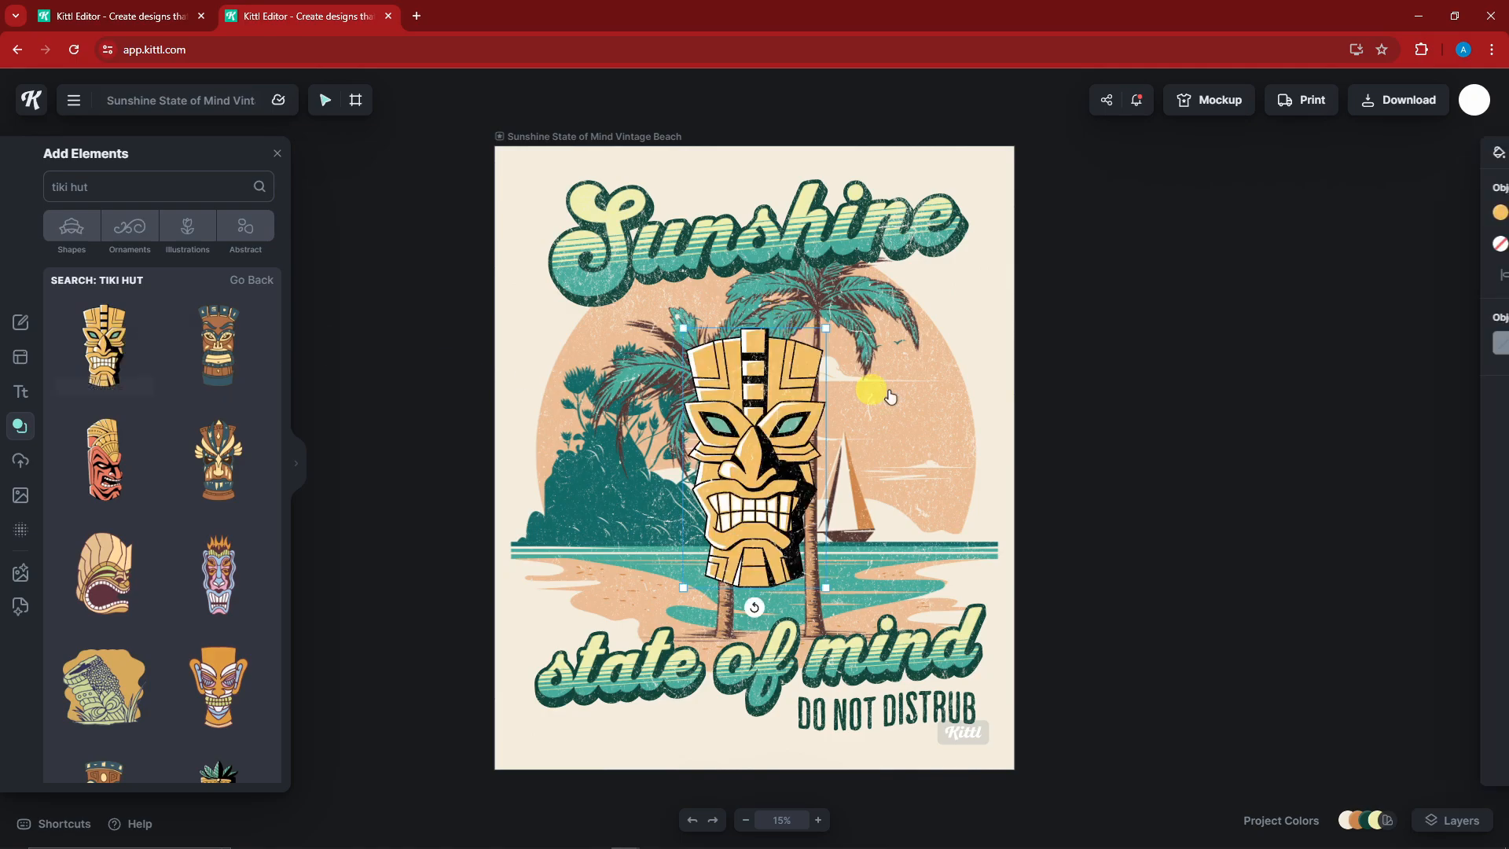
{"action": "left_click_drag", "start_coordinate": [725, 417], "coordinate": [1099, 388]}
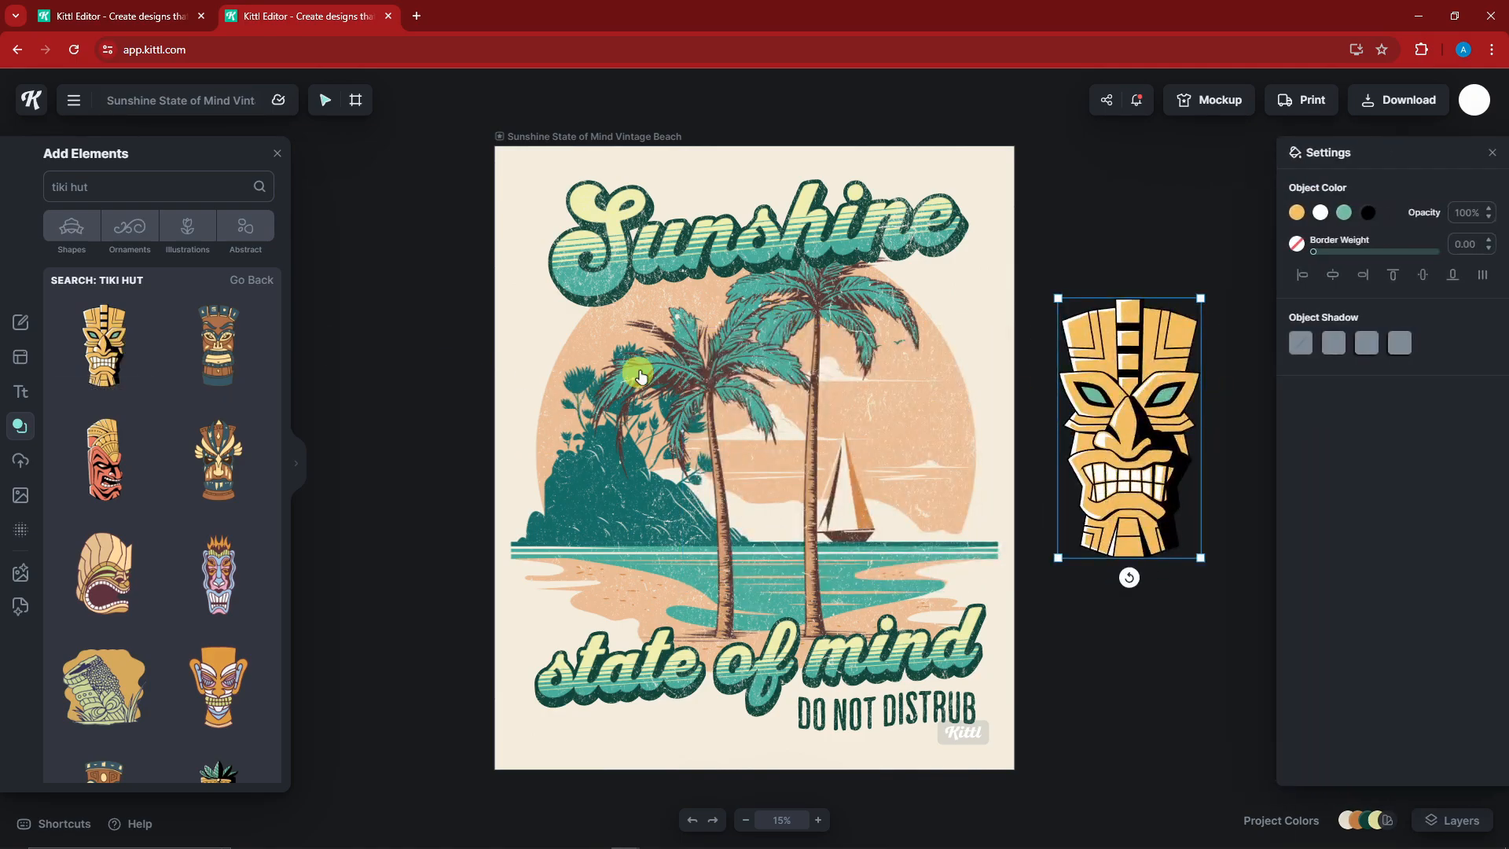
Step: Try replacing the beach scene illustration with the yellow tiki mask, and undo the replacement
{"action": "left_click", "coordinate": [799, 345]}
{"action": "mouse_move", "coordinate": [131, 392]}
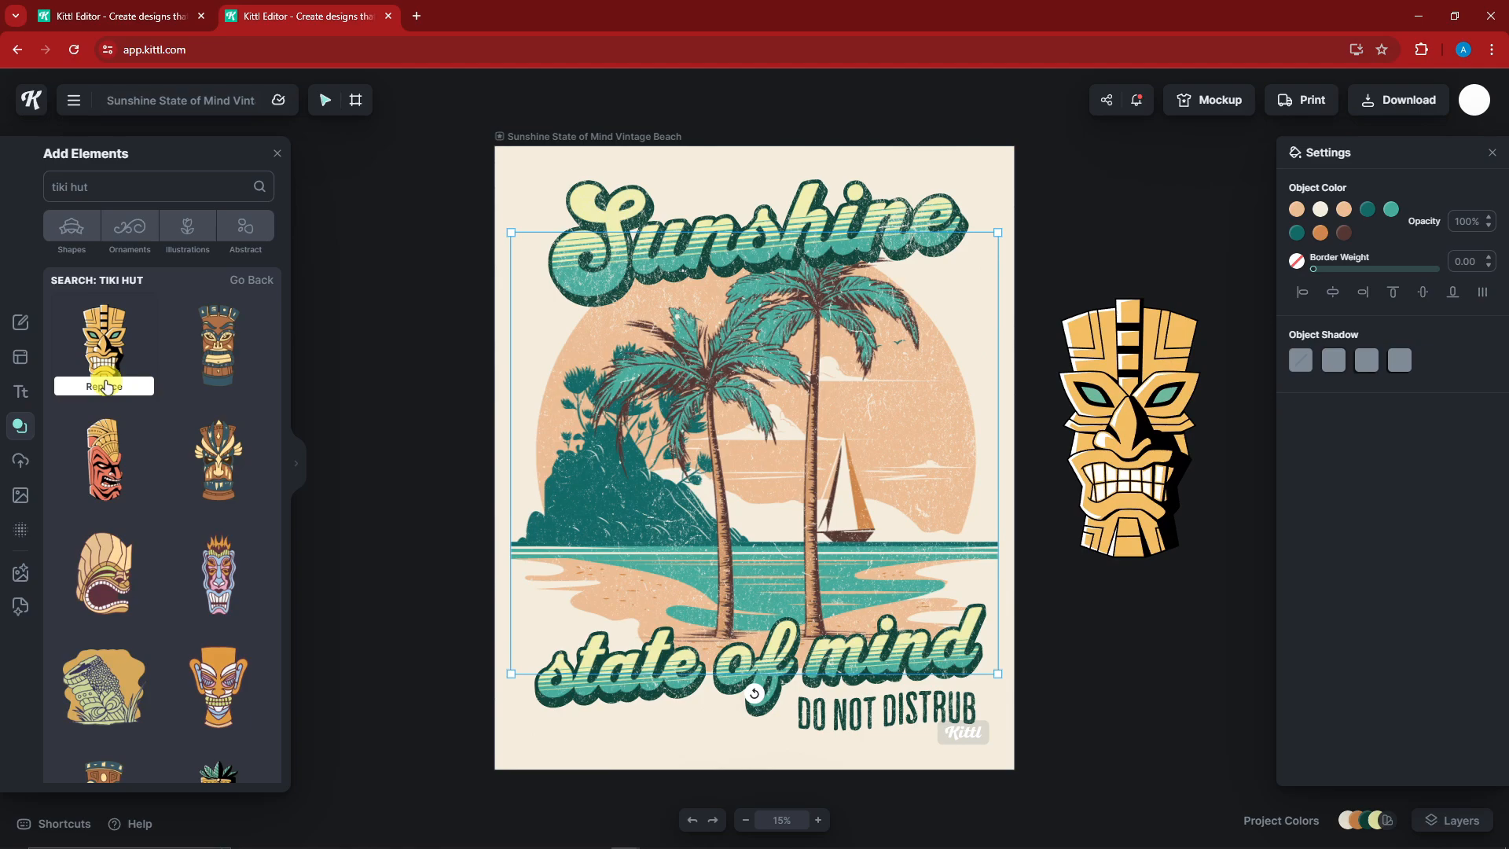
{"action": "left_click", "coordinate": [104, 386]}
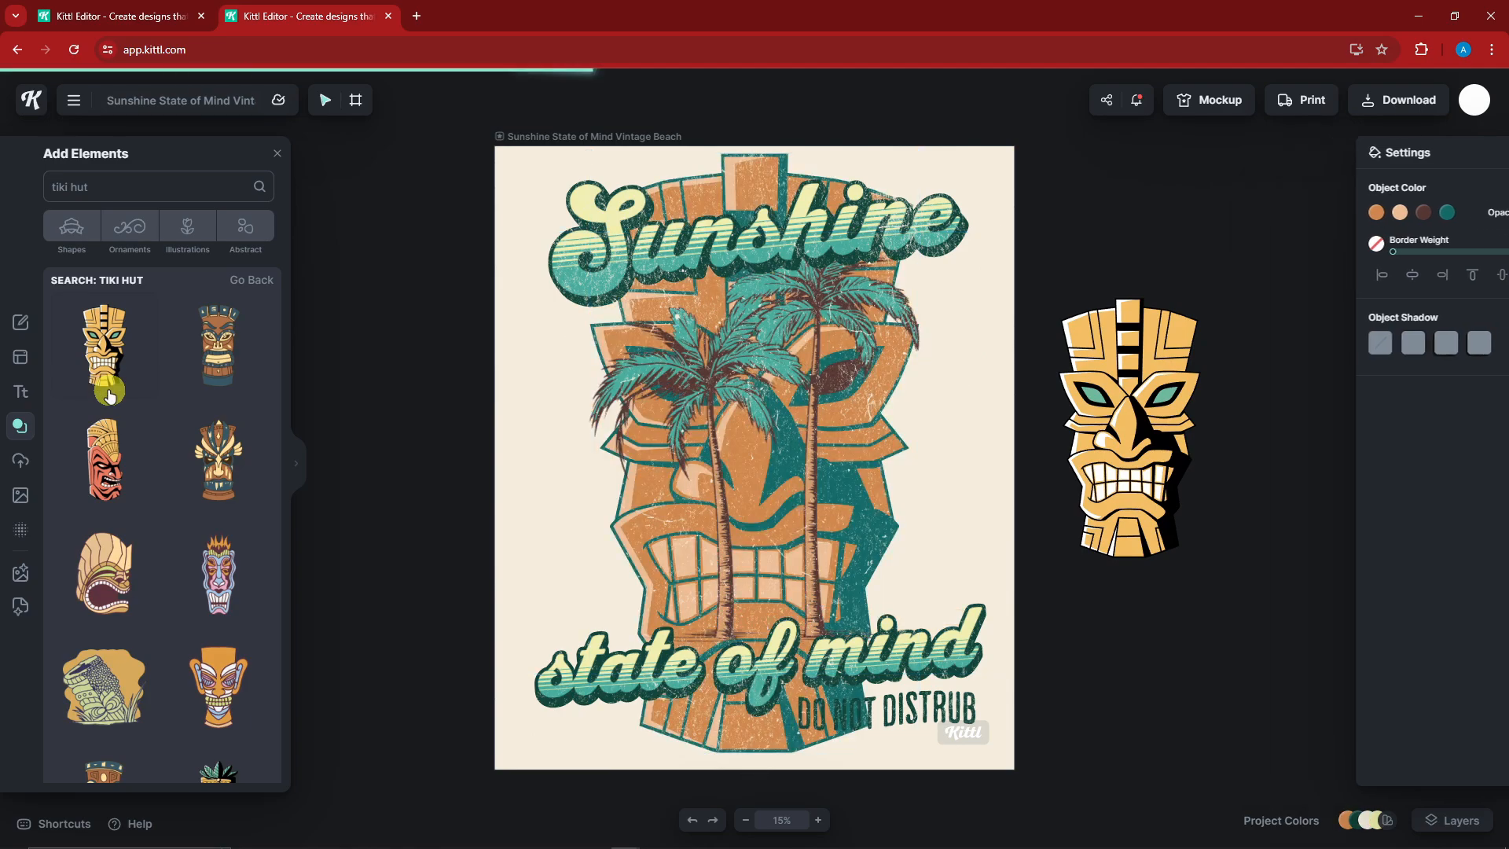
{"action": "key", "text": "ctrl+z"}
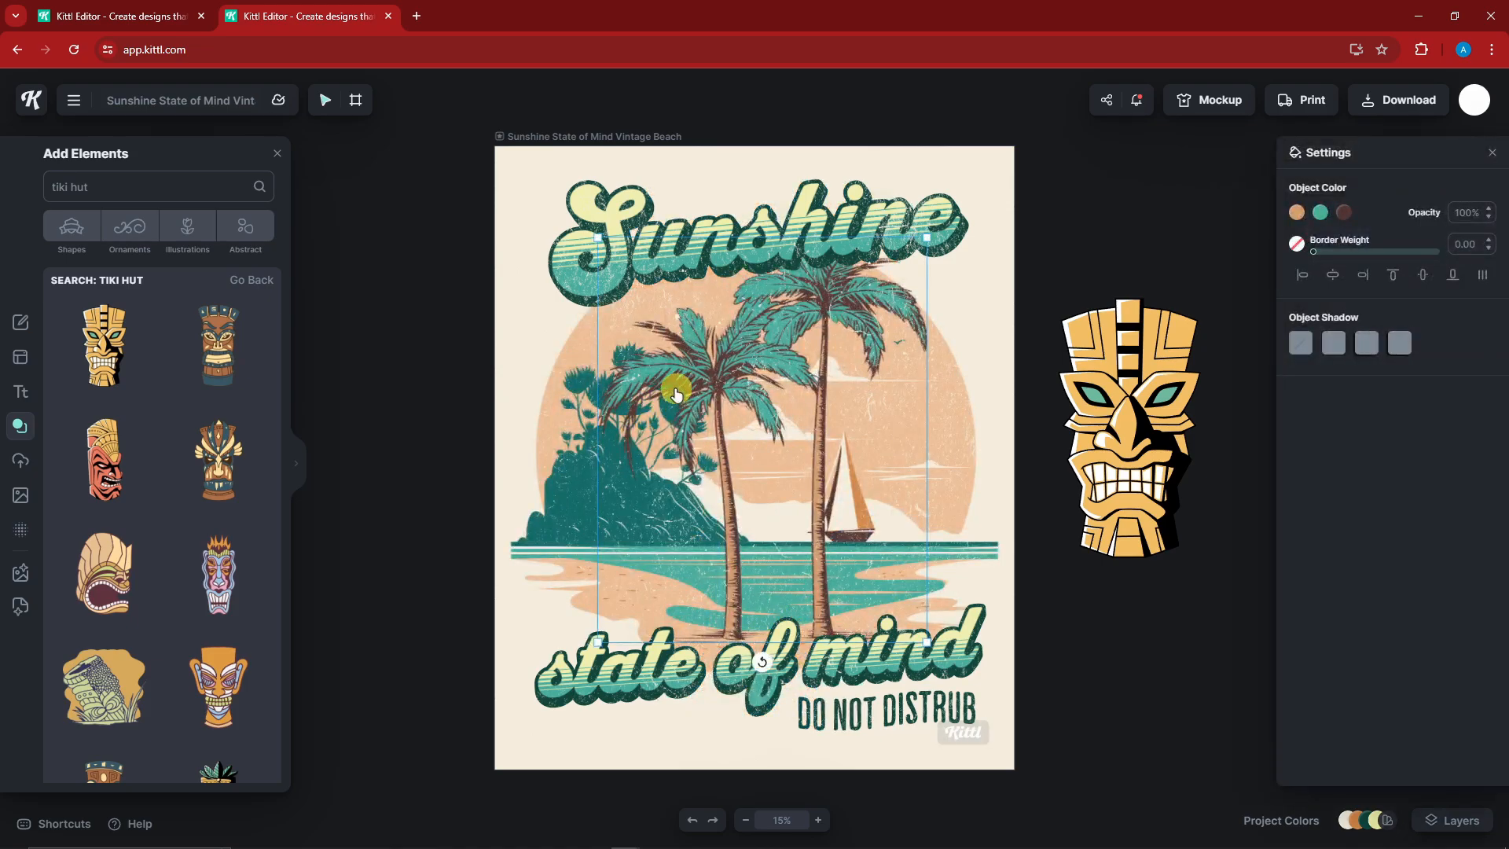
Step: Replace the palm trees with the yellow tiki mask illustration, shrink it and centre it between the two text lines
{"action": "mouse_move", "coordinate": [188, 368]}
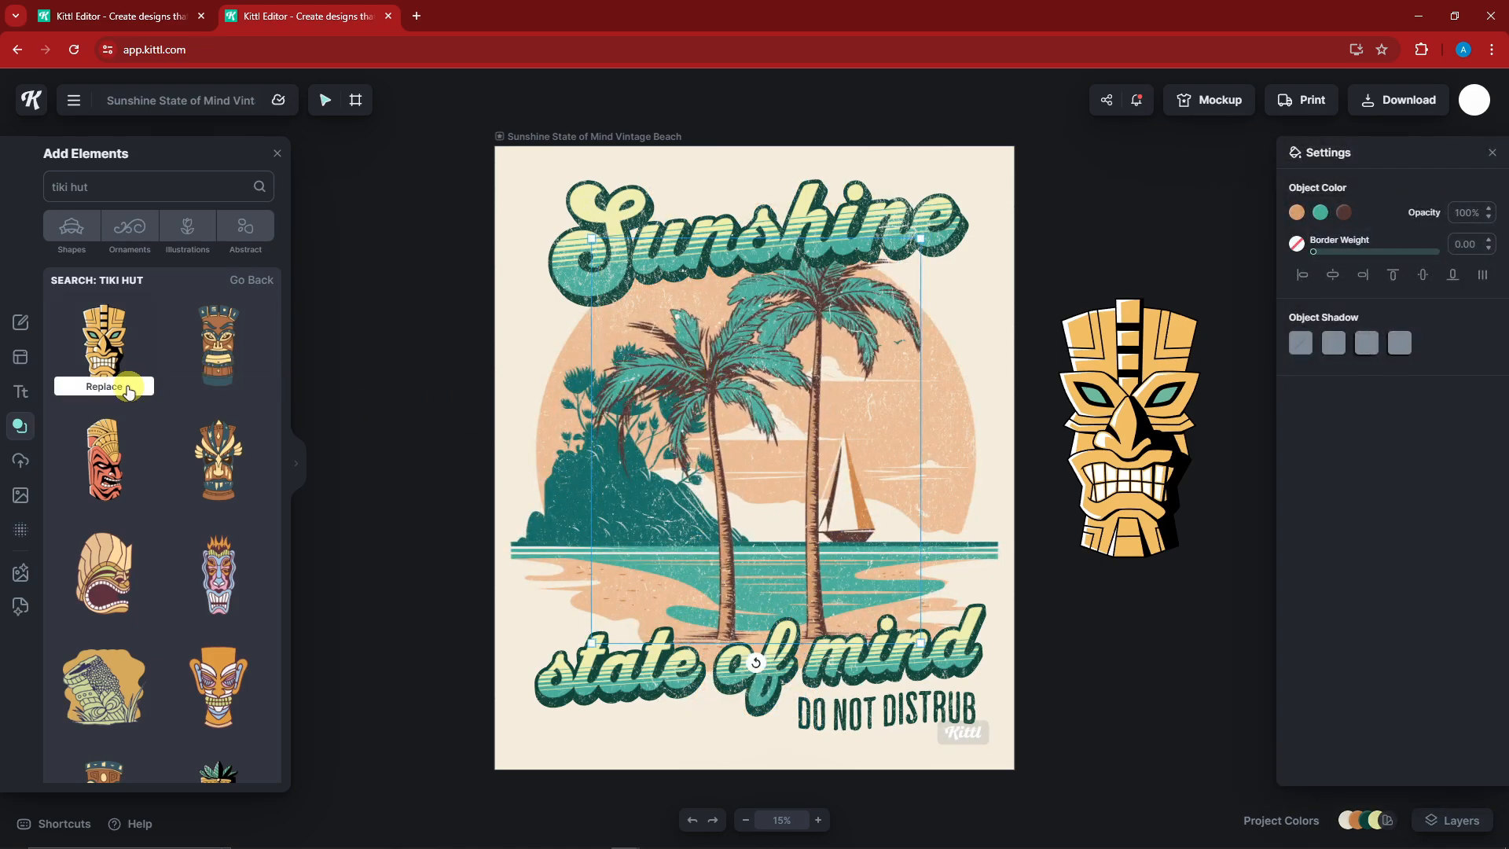
{"action": "left_click", "coordinate": [115, 389]}
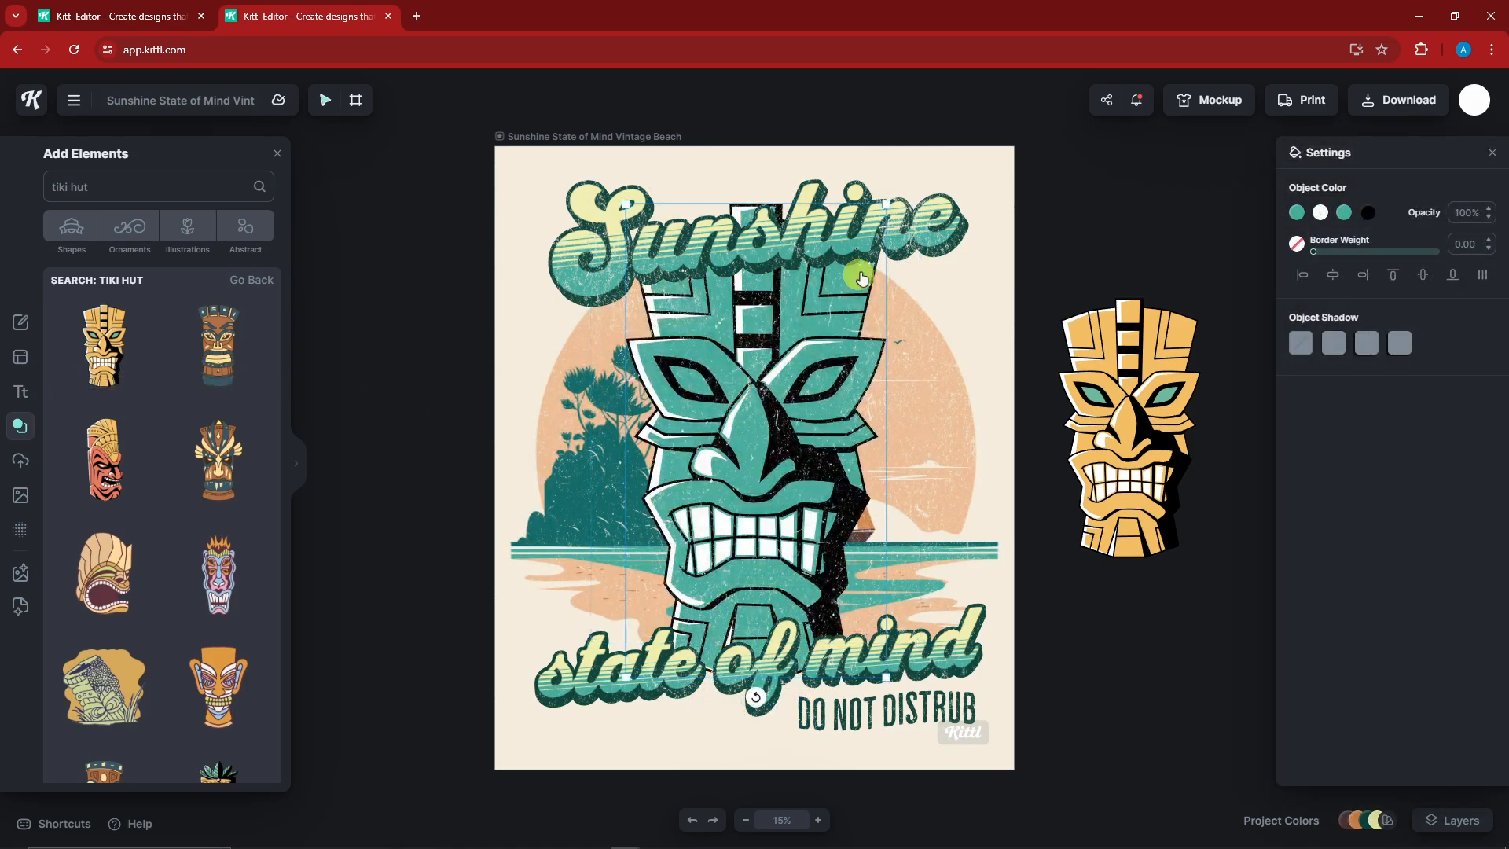
{"action": "left_click_drag", "start_coordinate": [888, 203], "coordinate": [831, 308]}
{"action": "left_click_drag", "start_coordinate": [738, 475], "coordinate": [754, 441]}
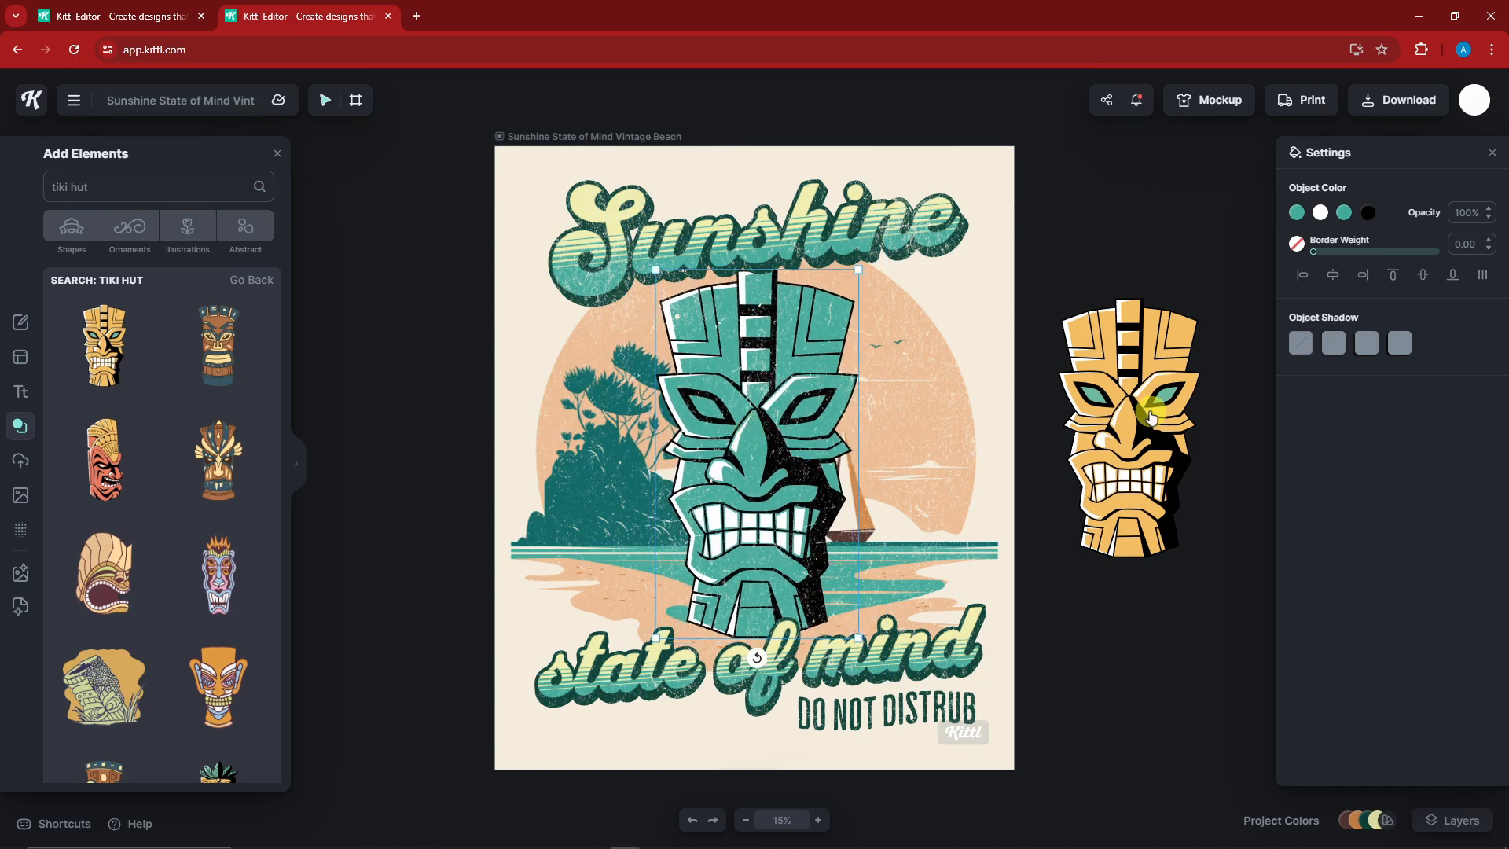
Step: Move the loose yellow tiki mask onto the artboard for comparison, enlarge it and return it beside the artboard's right edge
{"action": "left_click_drag", "start_coordinate": [1124, 361], "coordinate": [927, 393]}
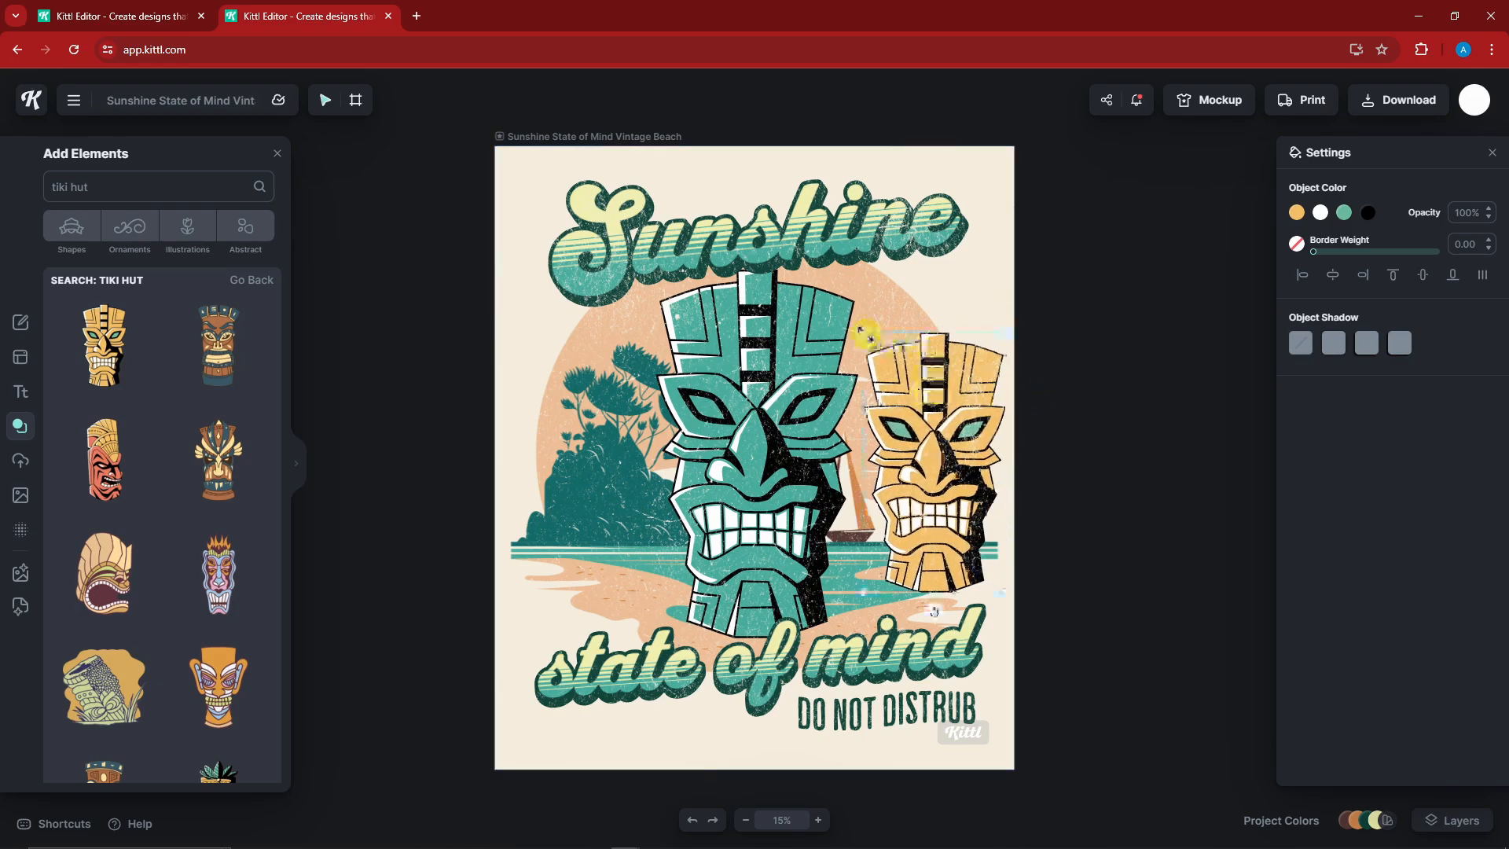
{"action": "left_click_drag", "start_coordinate": [865, 335], "coordinate": [1112, 367]}
{"action": "left_click", "coordinate": [756, 430]}
Step: Select the beach scene illustration, search the elements for "tiki house" and browse the results for a replacement
{"action": "left_click", "coordinate": [621, 402]}
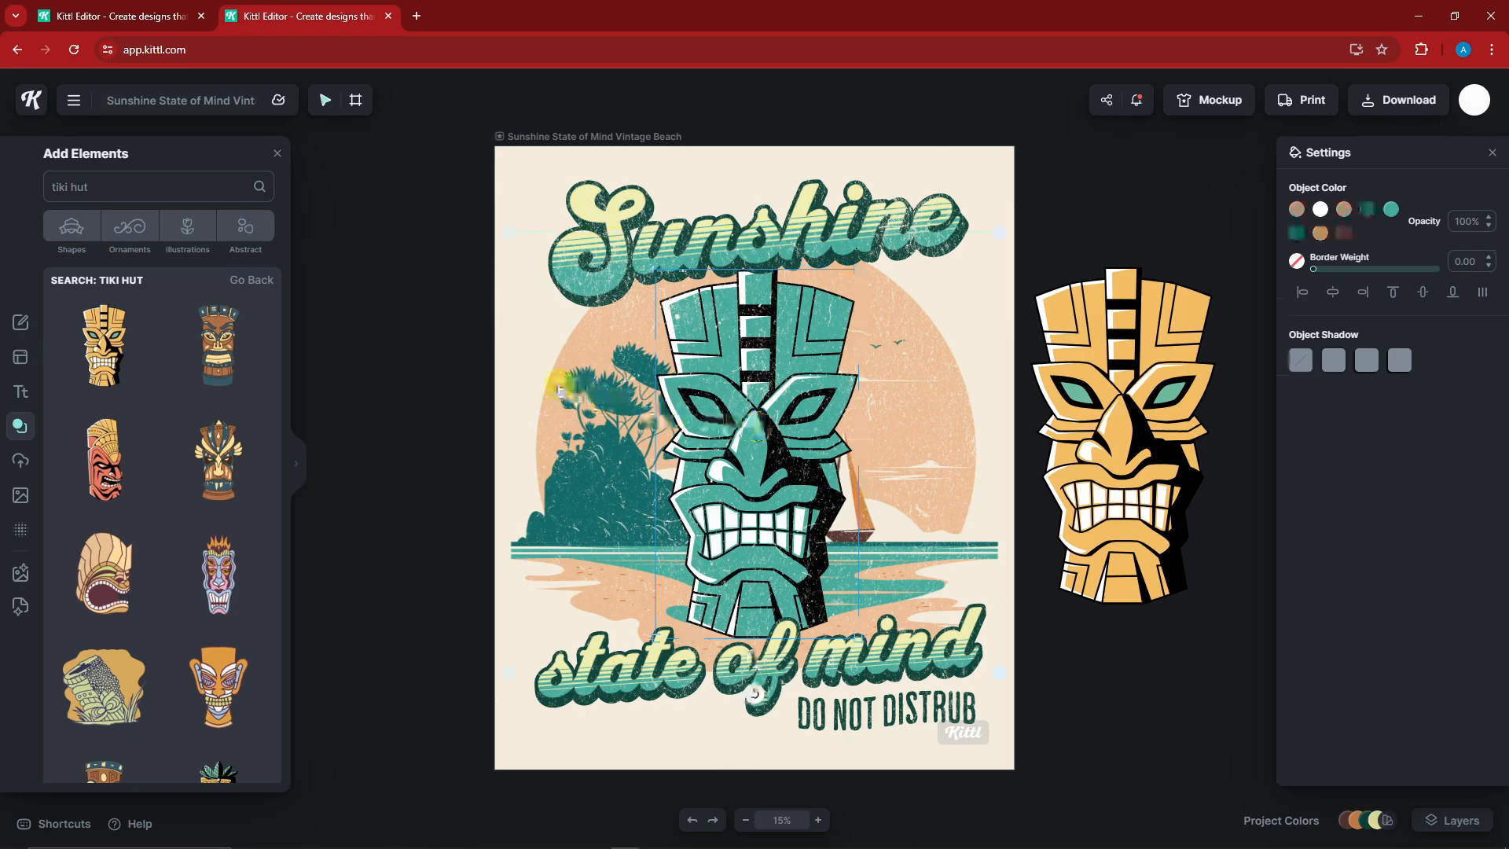
{"action": "triple_click", "coordinate": [174, 186]}
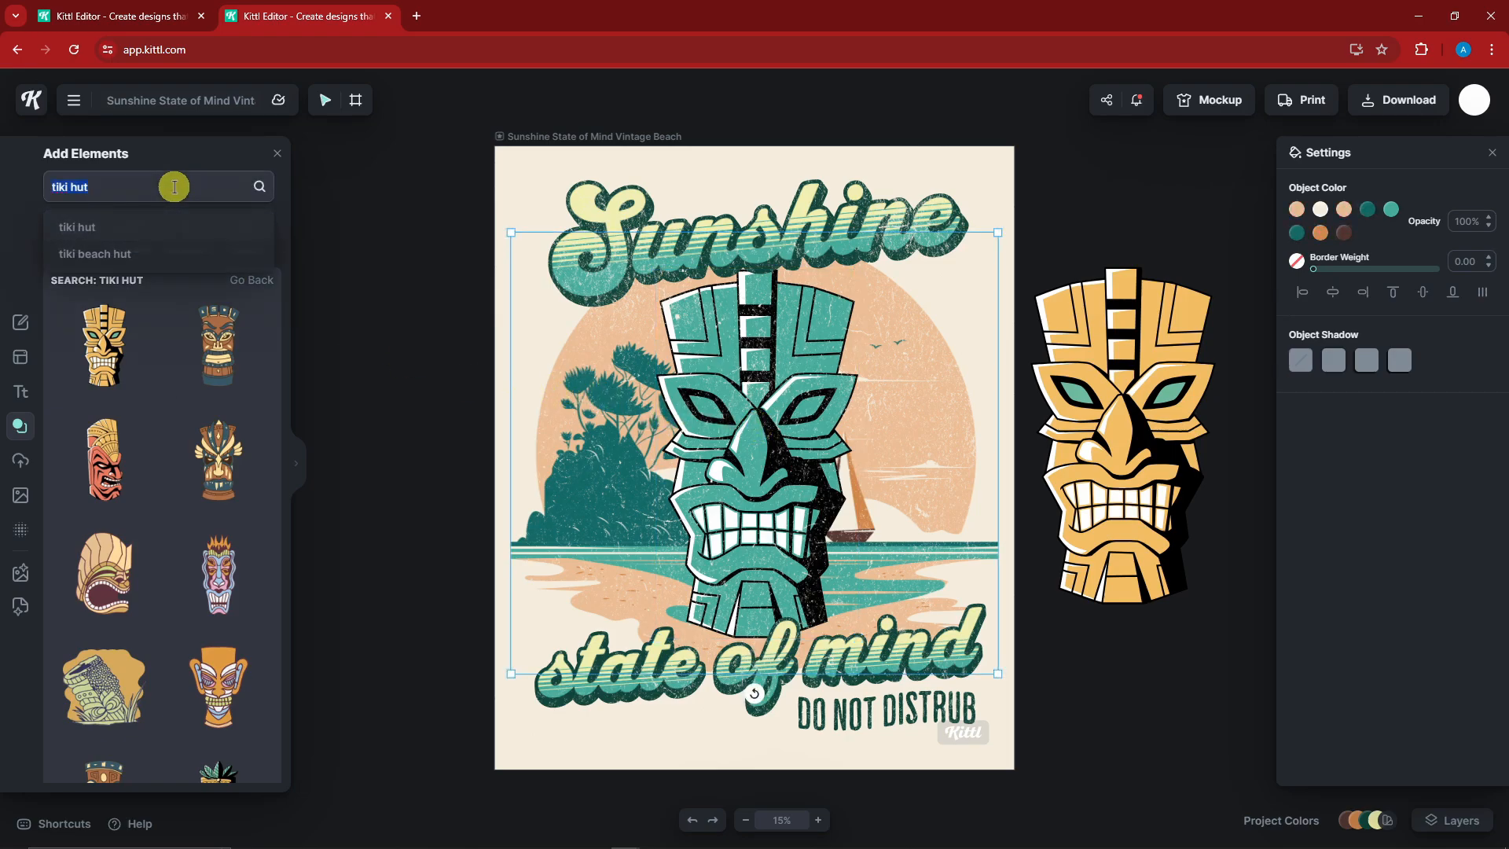
{"action": "type", "text": "tiki "}
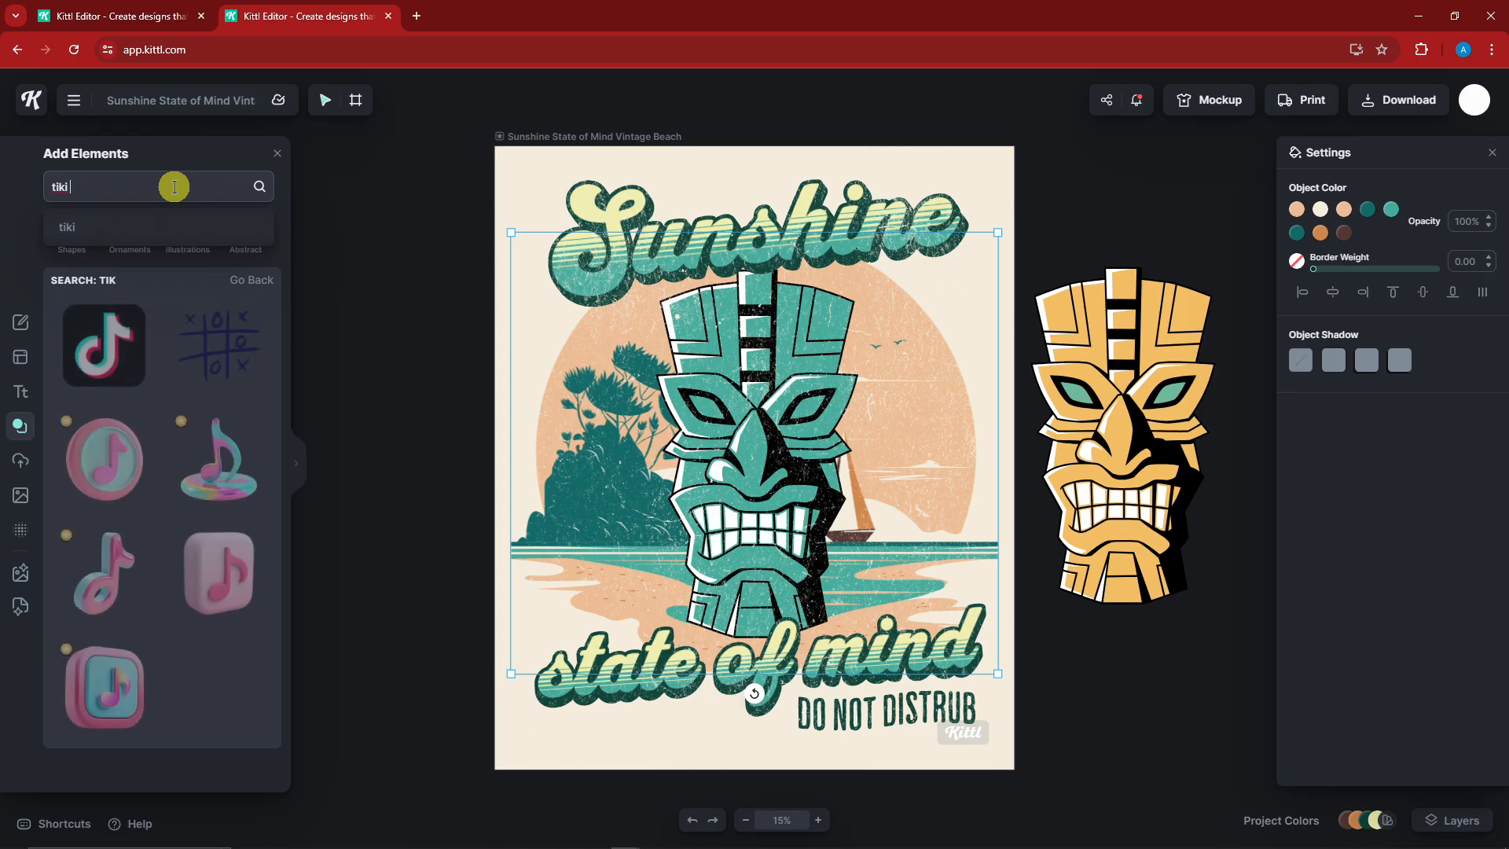
{"action": "type", "text": "house"}
{"action": "key", "text": "Return"}
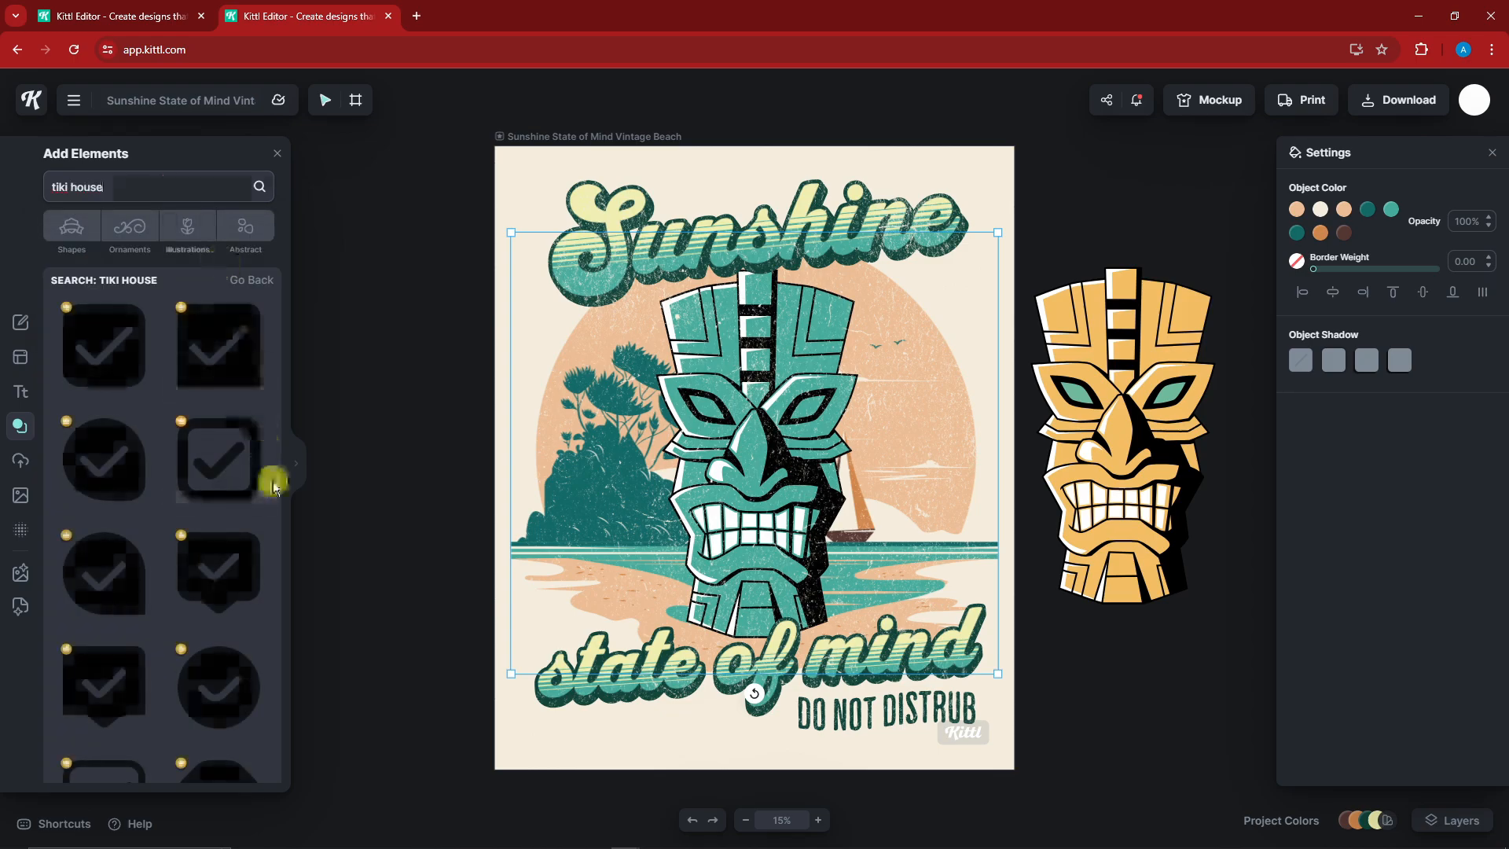
{"action": "scroll", "coordinate": [216, 462], "scroll_direction": "down", "scroll_amount": 2}
{"action": "scroll", "coordinate": [146, 476], "scroll_direction": "down", "scroll_amount": 4}
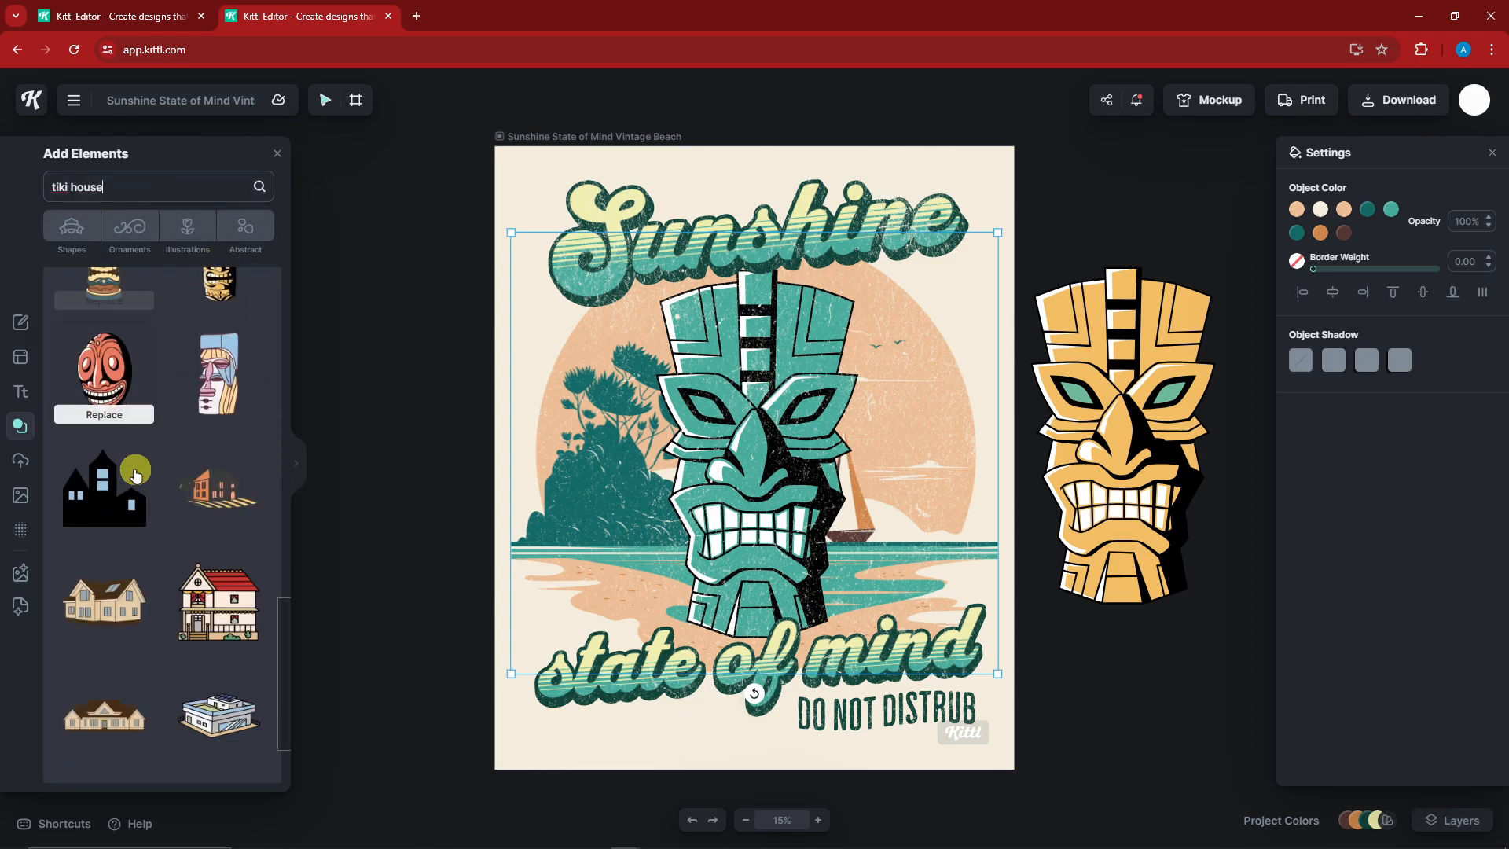
{"action": "scroll", "coordinate": [136, 464], "scroll_direction": "down", "scroll_amount": 5}
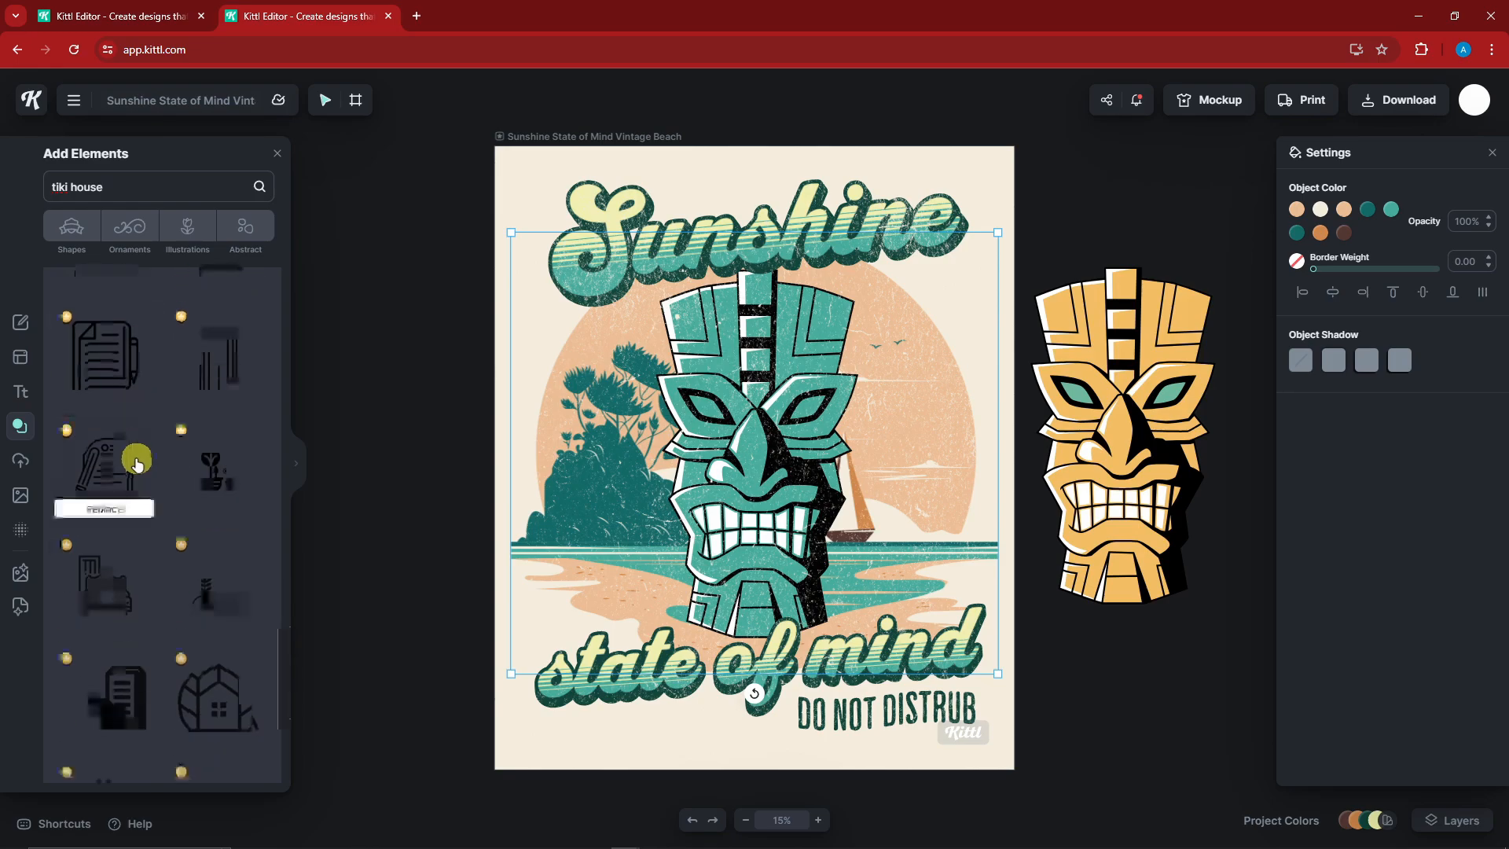
Step: Search the elements for "tiki hut" again and browse the hut and cabin illustrations for a suitable background
{"action": "left_click", "coordinate": [125, 190]}
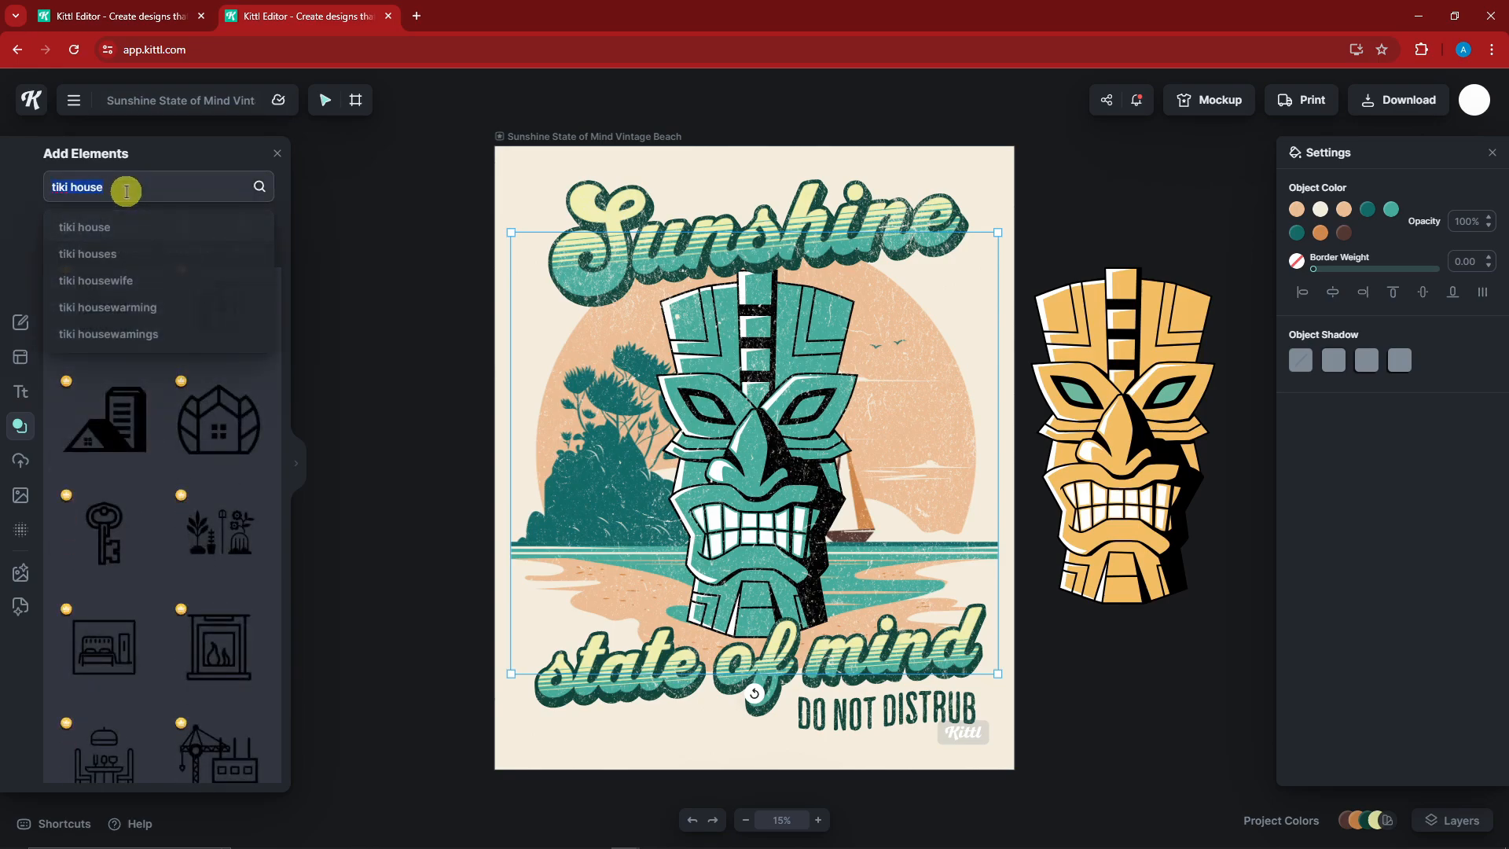
{"action": "key", "text": "BackSpace"}
{"action": "type", "text": "ti"}
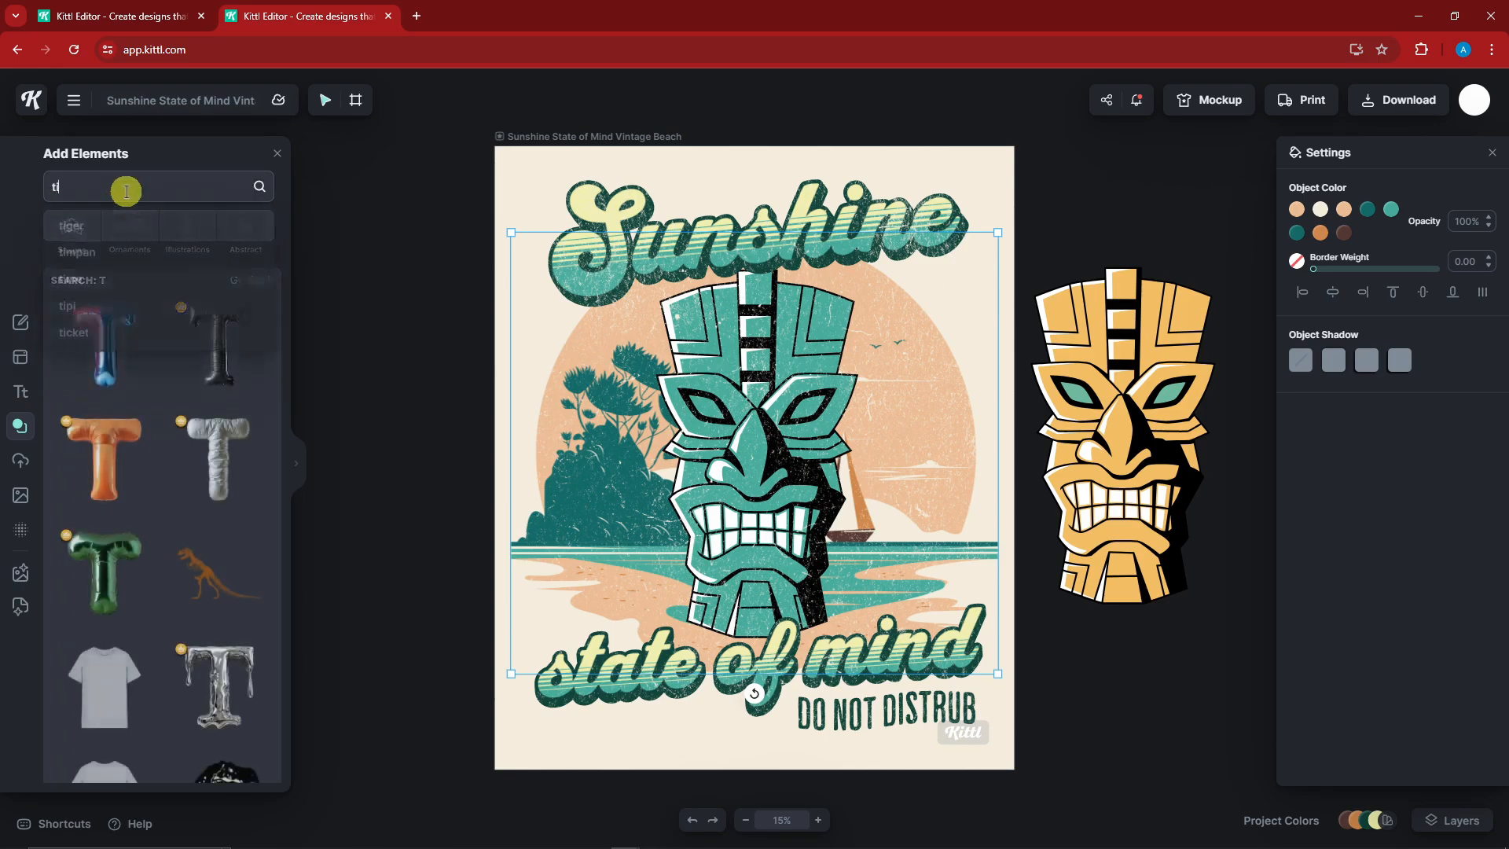
{"action": "type", "text": "ki hut"}
{"action": "key", "text": "Return"}
{"action": "scroll", "coordinate": [119, 404], "scroll_direction": "down", "scroll_amount": 2}
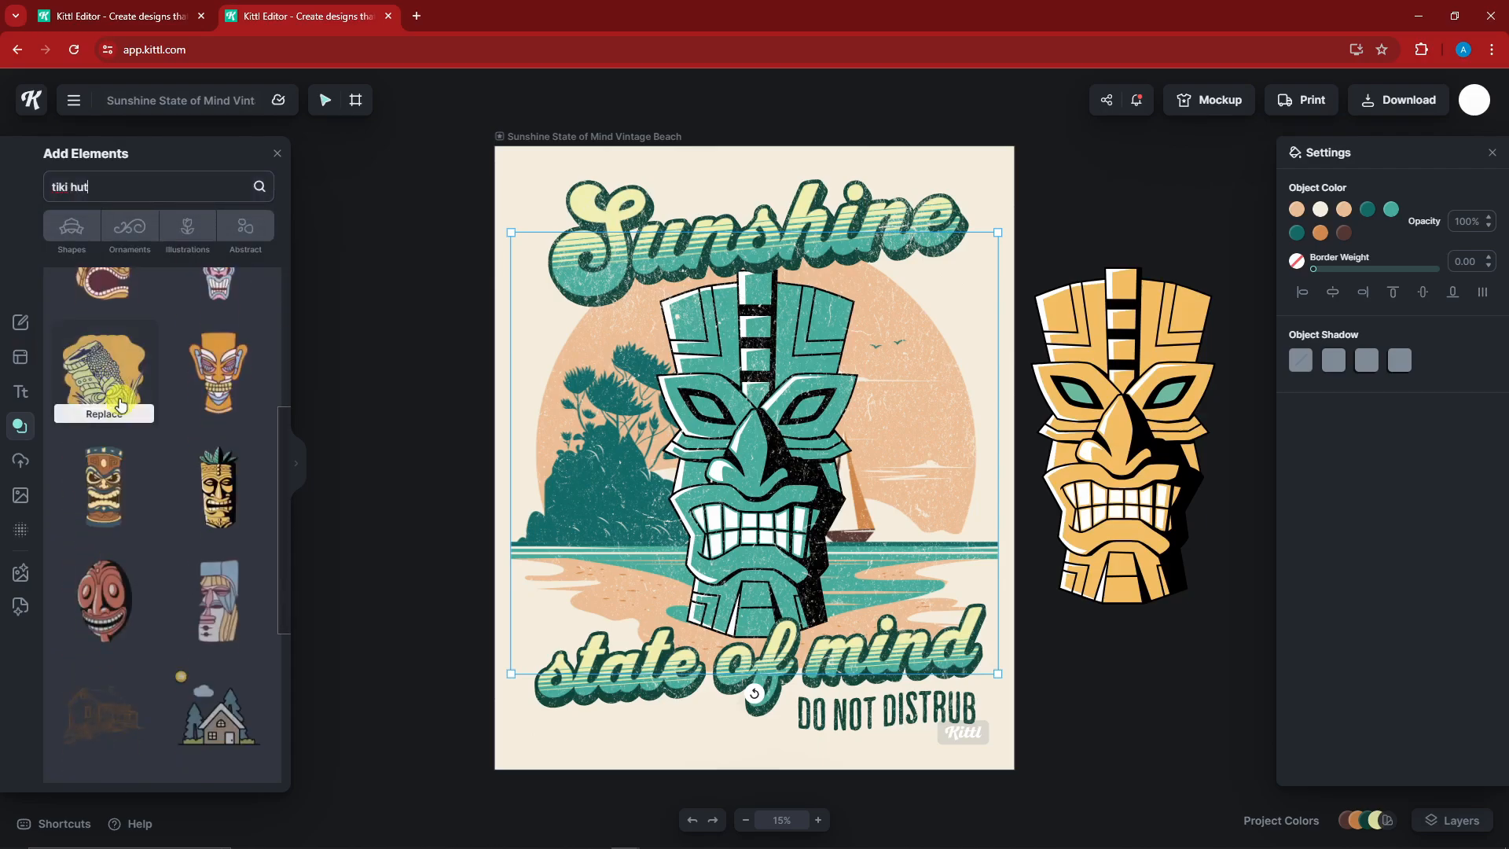
{"action": "scroll", "coordinate": [120, 405], "scroll_direction": "down", "scroll_amount": 5}
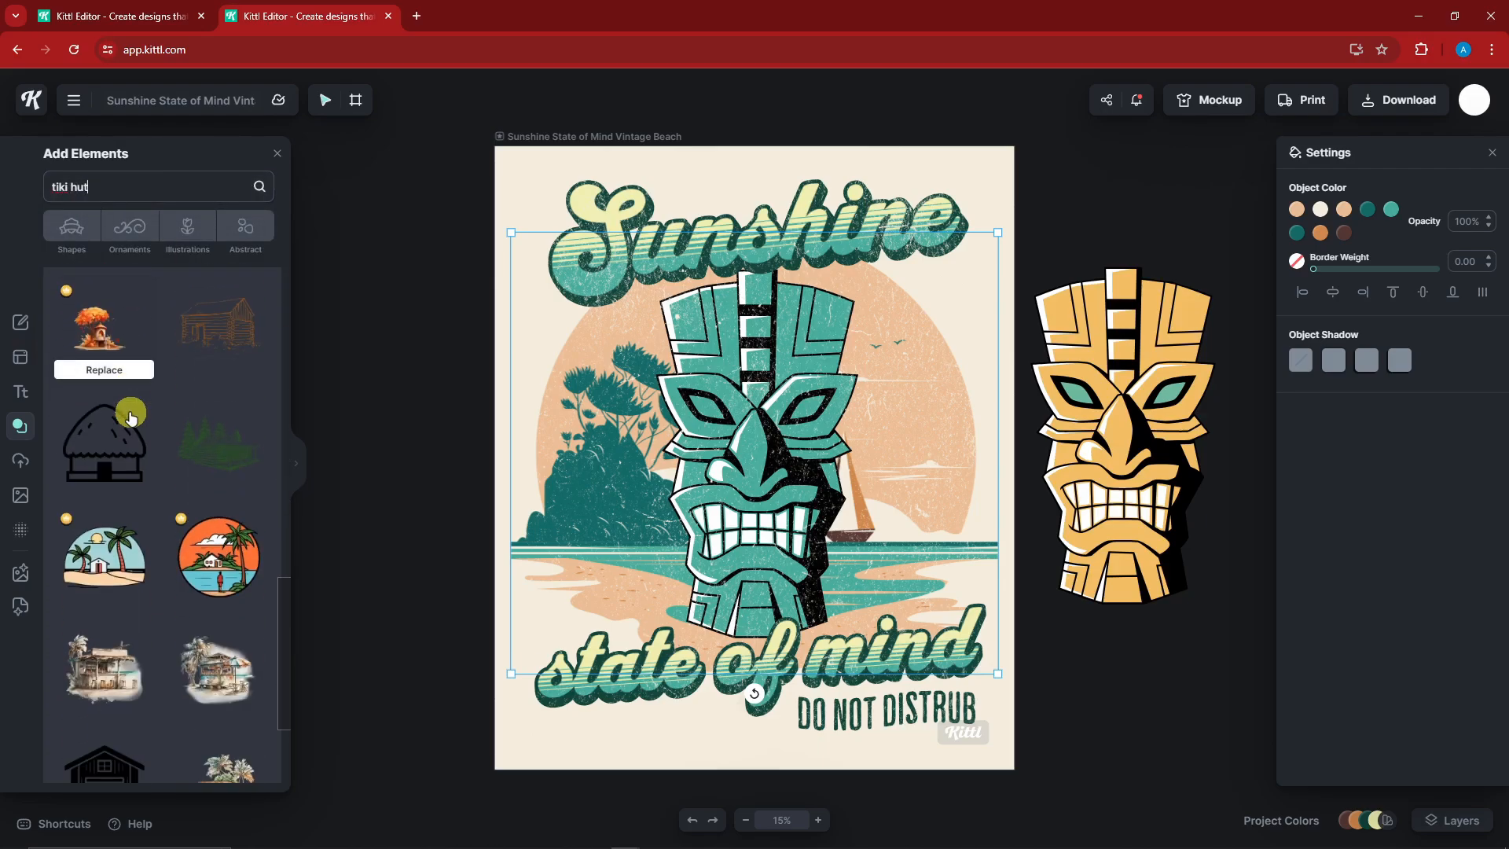
{"action": "scroll", "coordinate": [130, 415], "scroll_direction": "down", "scroll_amount": 3}
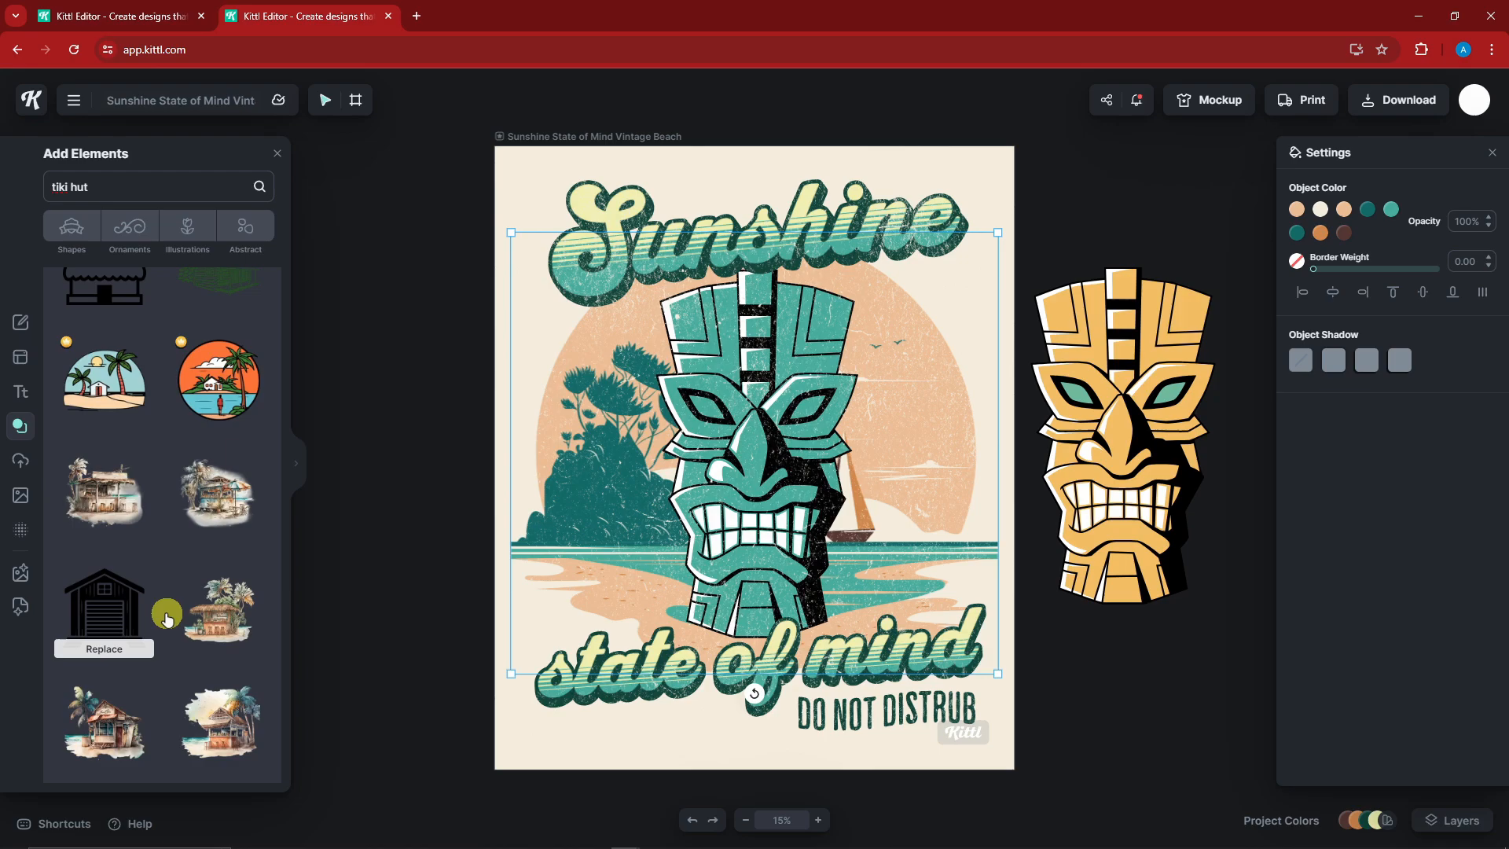
{"action": "scroll", "coordinate": [161, 615], "scroll_direction": "up", "scroll_amount": 5}
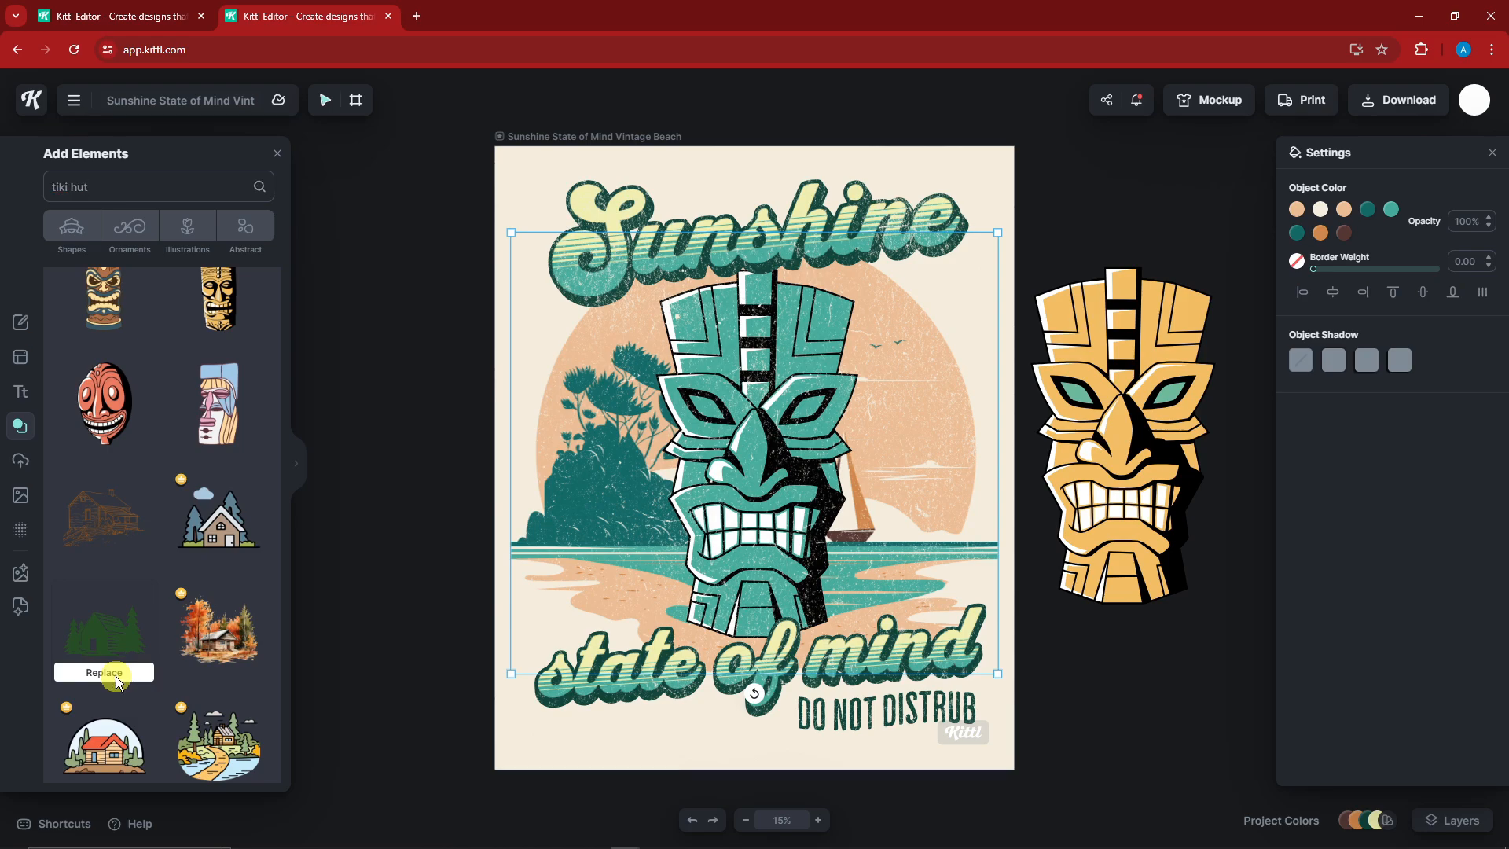
Step: Replace the beach scene with the green forest cabin illustration, shrink it and position it between the text lines
{"action": "left_click", "coordinate": [116, 678]}
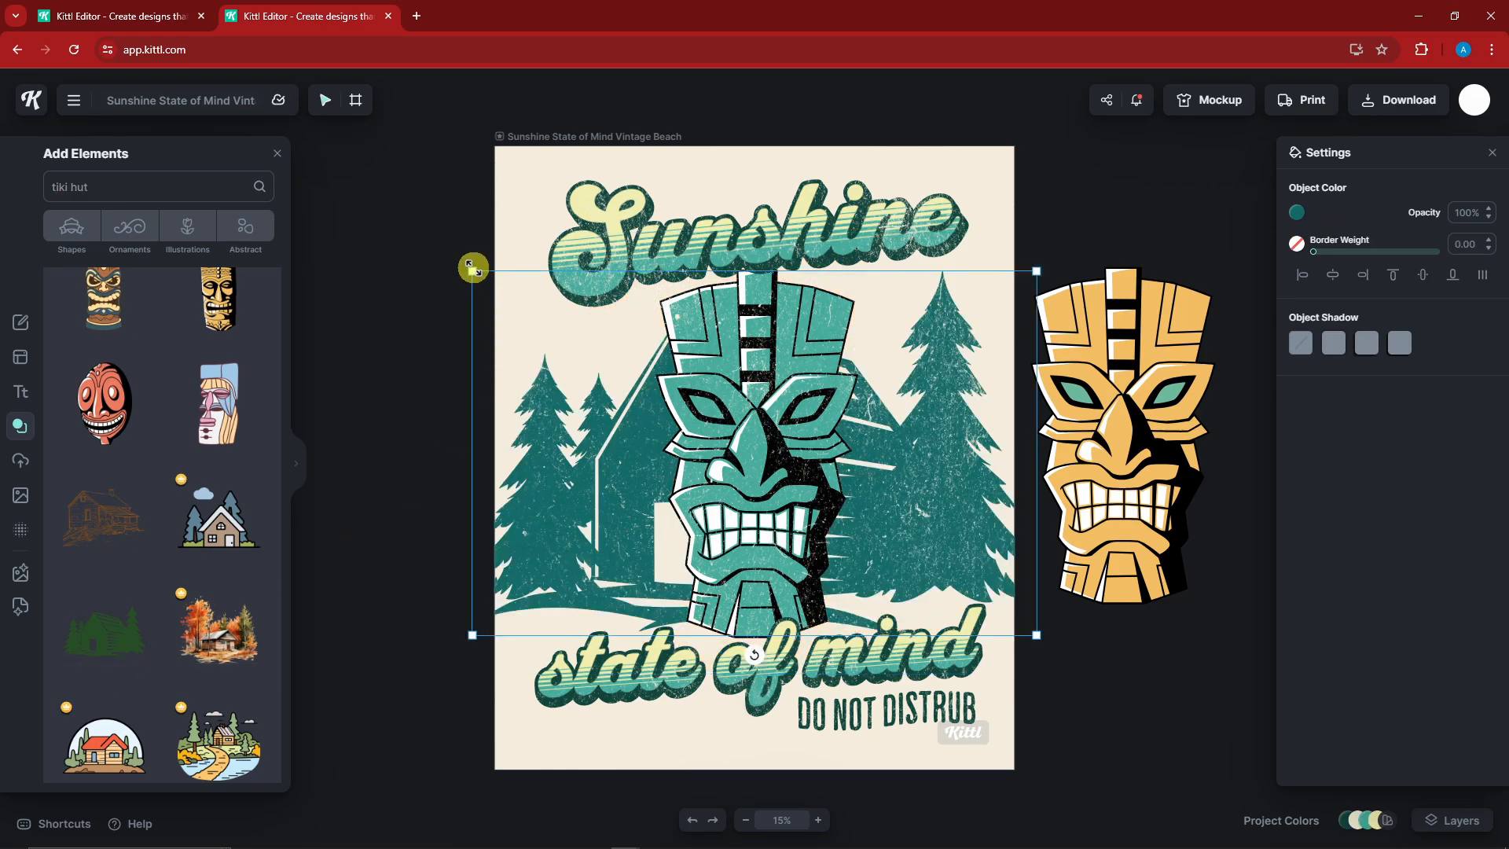
{"action": "left_click_drag", "start_coordinate": [474, 268], "coordinate": [561, 327]}
{"action": "mouse_move", "coordinate": [592, 445]}
{"action": "left_mouse_down"}
{"action": "mouse_move", "coordinate": [528, 410]}
{"action": "mouse_move", "coordinate": [578, 428]}
{"action": "mouse_move", "coordinate": [559, 410]}
{"action": "left_mouse_up"}
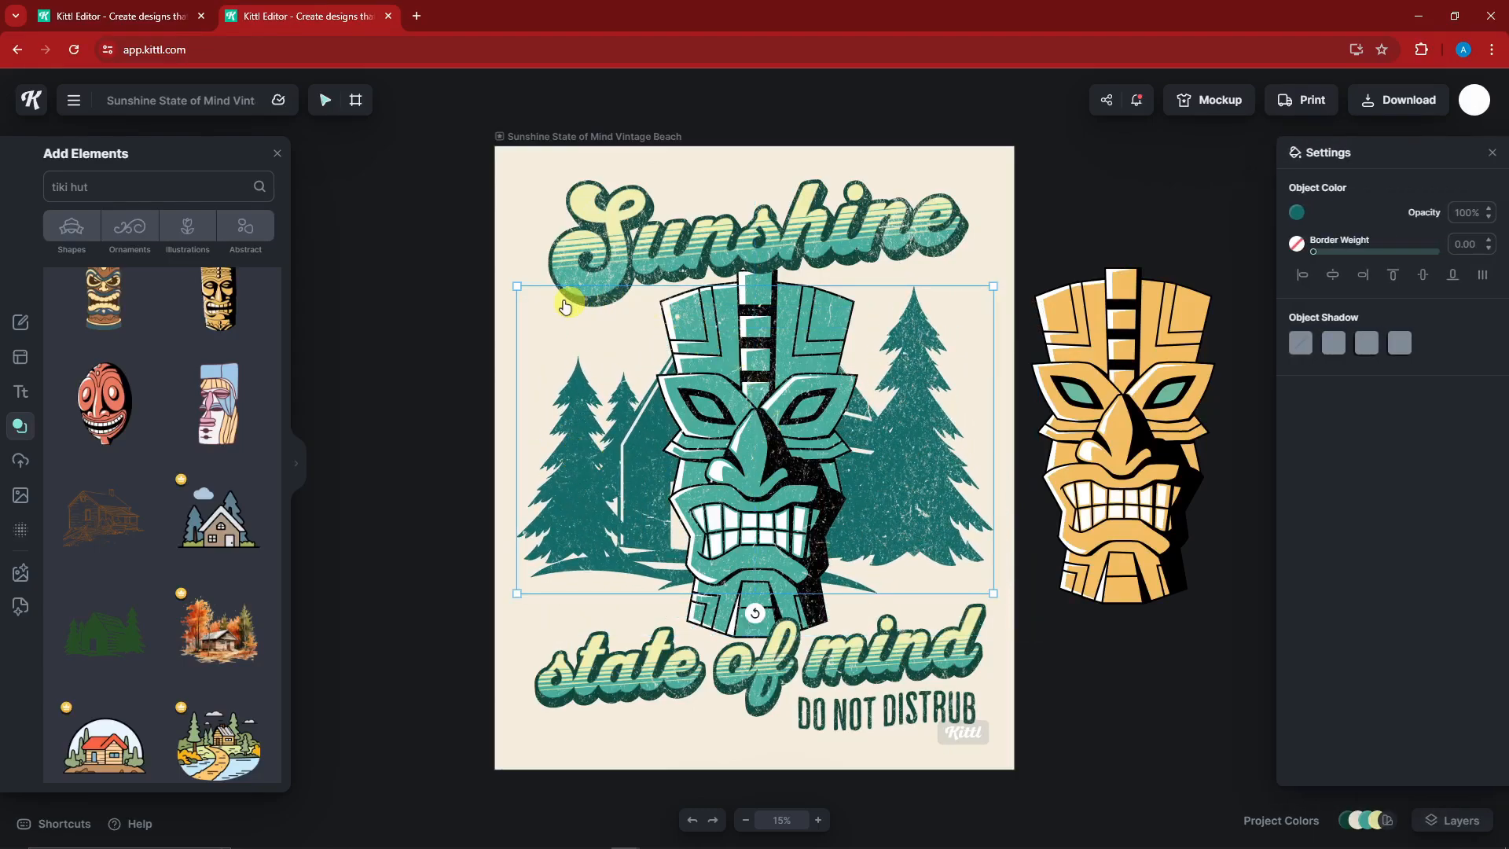
{"action": "left_click_drag", "start_coordinate": [515, 285], "coordinate": [542, 300]}
Step: Shrink the teal tiki mask and reposition it at the centre of the forest cabin scene
{"action": "left_click", "coordinate": [783, 416]}
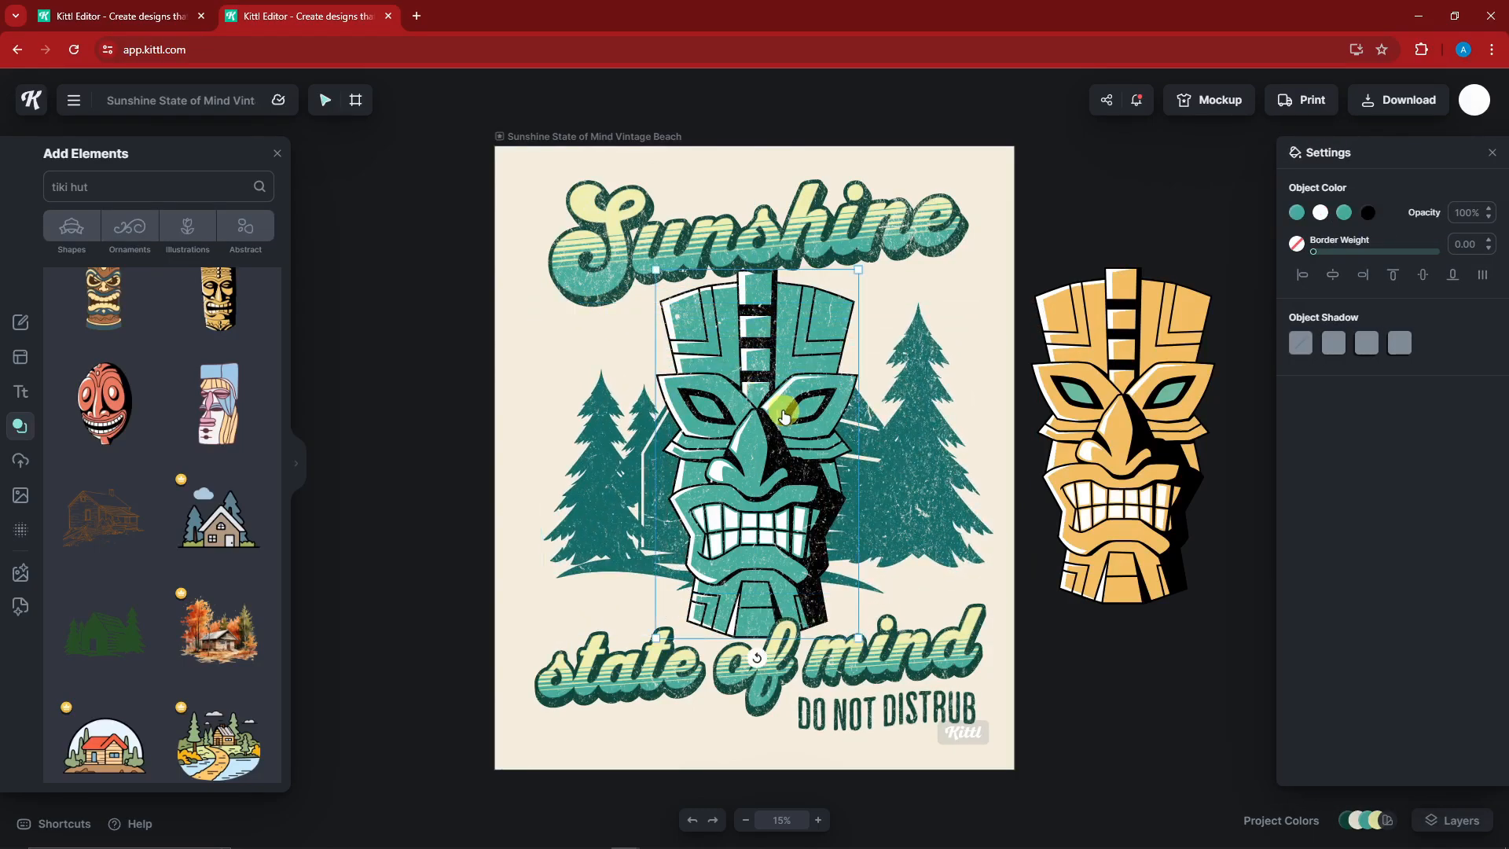
{"action": "left_click_drag", "start_coordinate": [655, 269], "coordinate": [735, 407]}
{"action": "left_click_drag", "start_coordinate": [810, 518], "coordinate": [777, 457]}
{"action": "left_click", "coordinate": [1122, 416]}
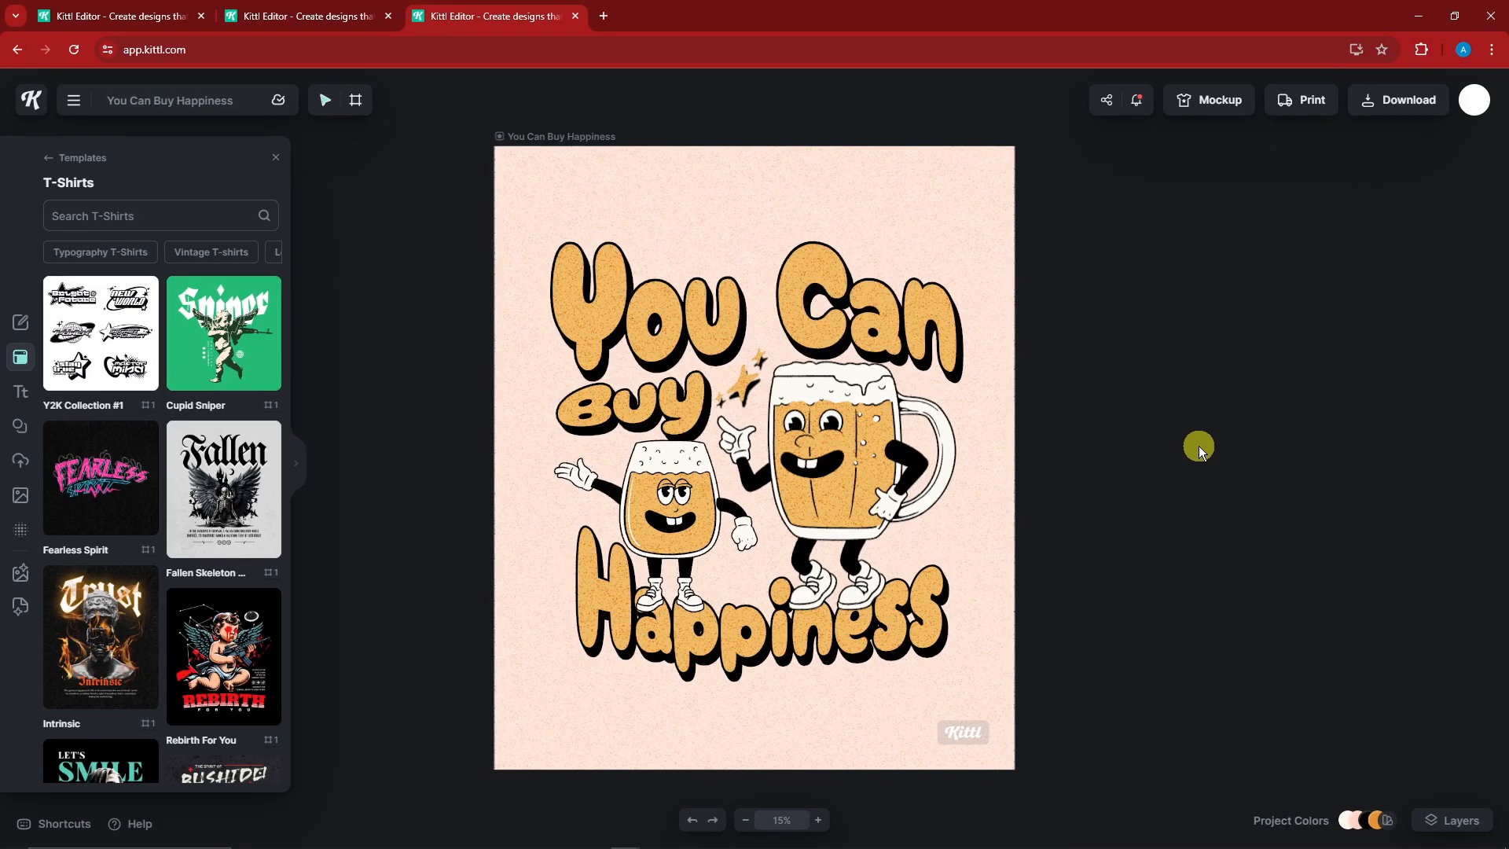
Step: Select the "You Can" text in the You Can Buy Happiness design, look through the shape elements and close the library
{"action": "left_click", "coordinate": [683, 327]}
{"action": "left_click", "coordinate": [20, 428]}
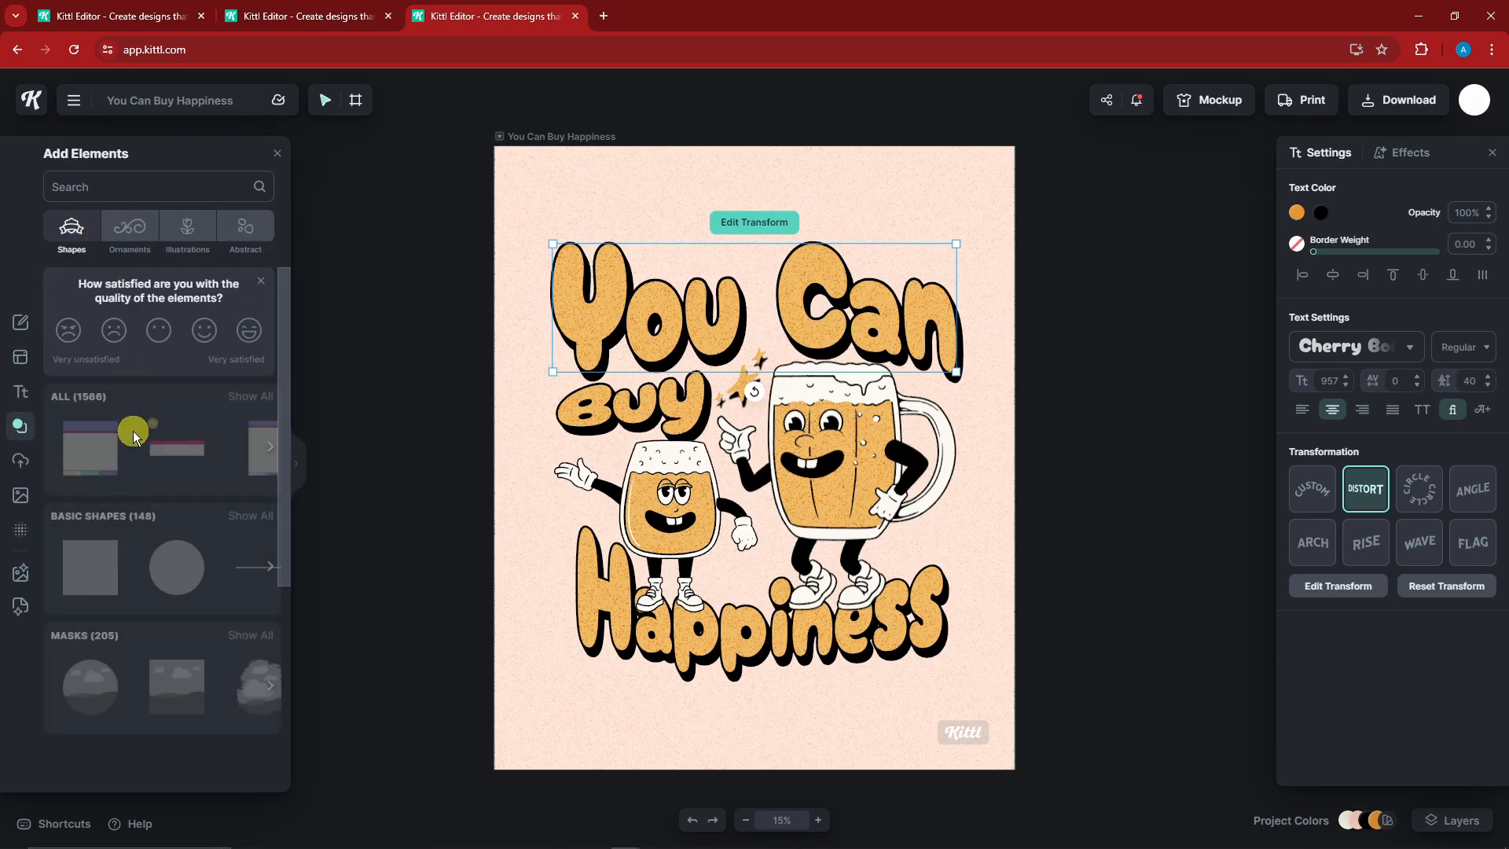
{"action": "scroll", "coordinate": [105, 558], "scroll_direction": "down", "scroll_amount": 10}
{"action": "scroll", "coordinate": [101, 546], "scroll_direction": "down", "scroll_amount": 3}
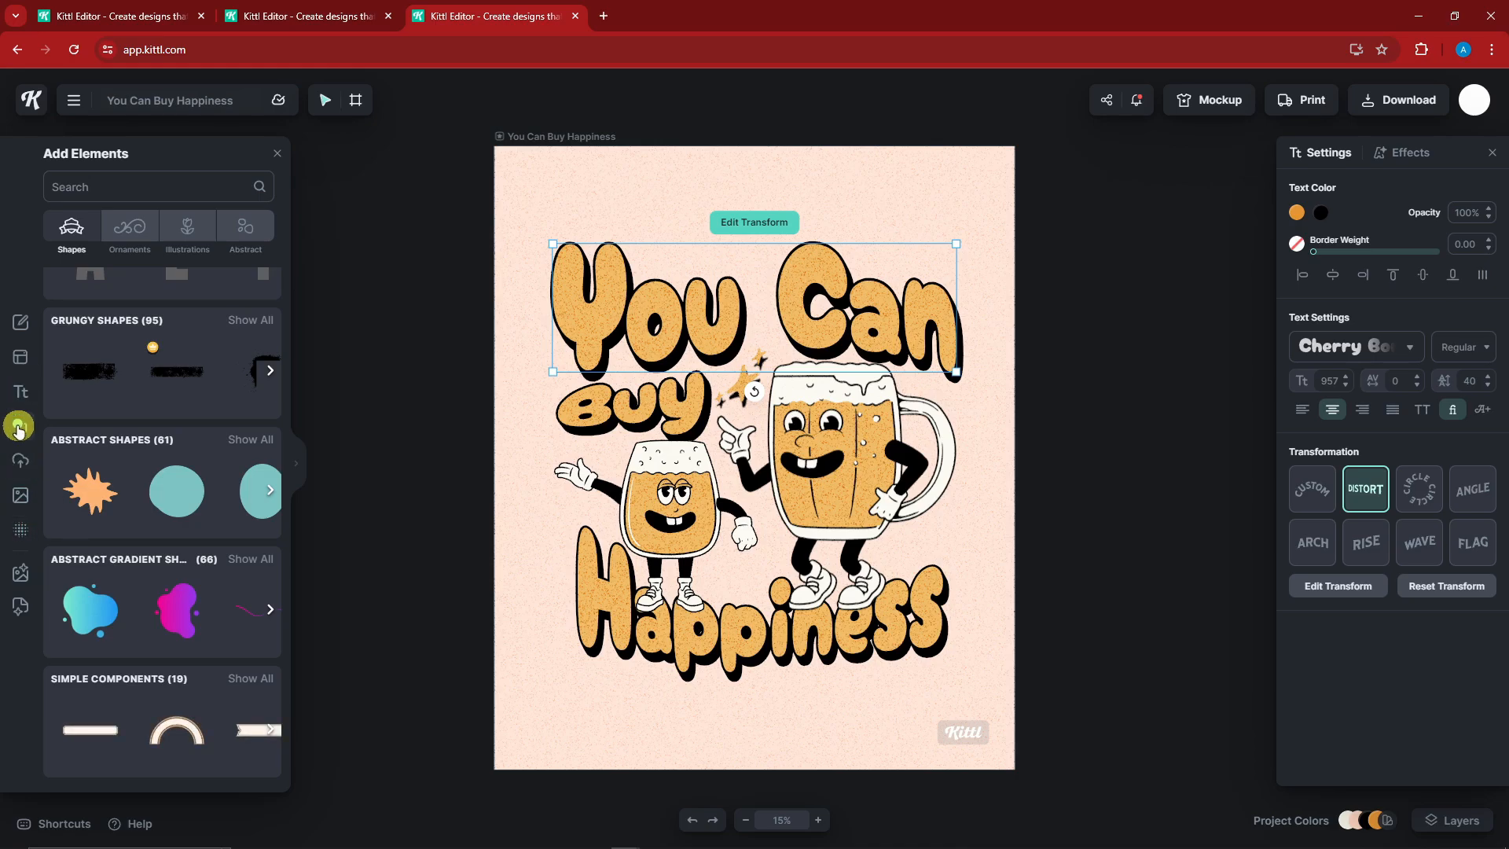
{"action": "left_click", "coordinate": [276, 153]}
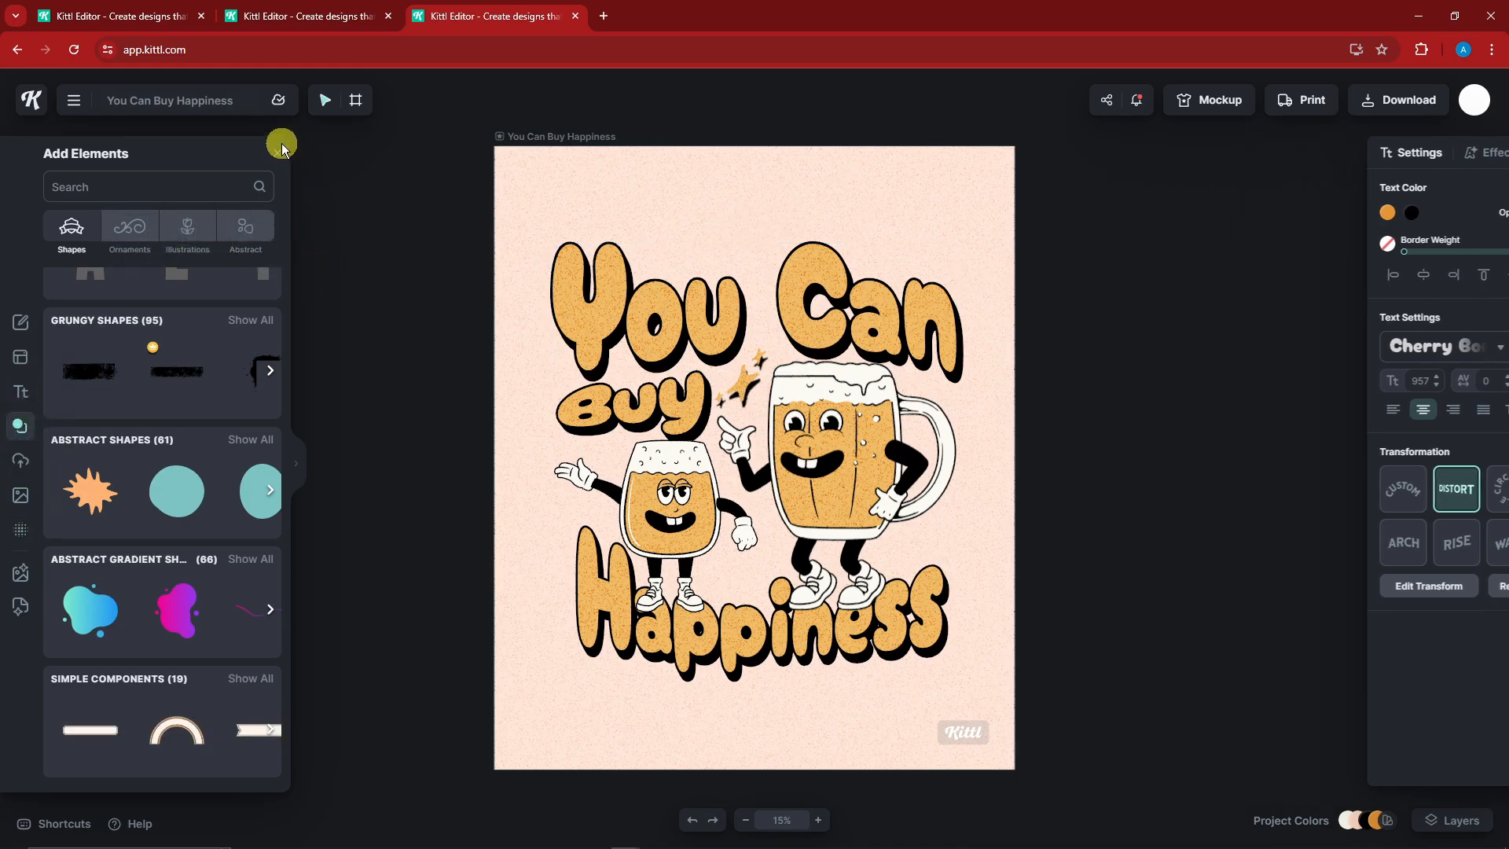
Step: Check the object actions offered for the "You Can" text, and dismiss them
{"action": "left_click", "coordinate": [731, 301]}
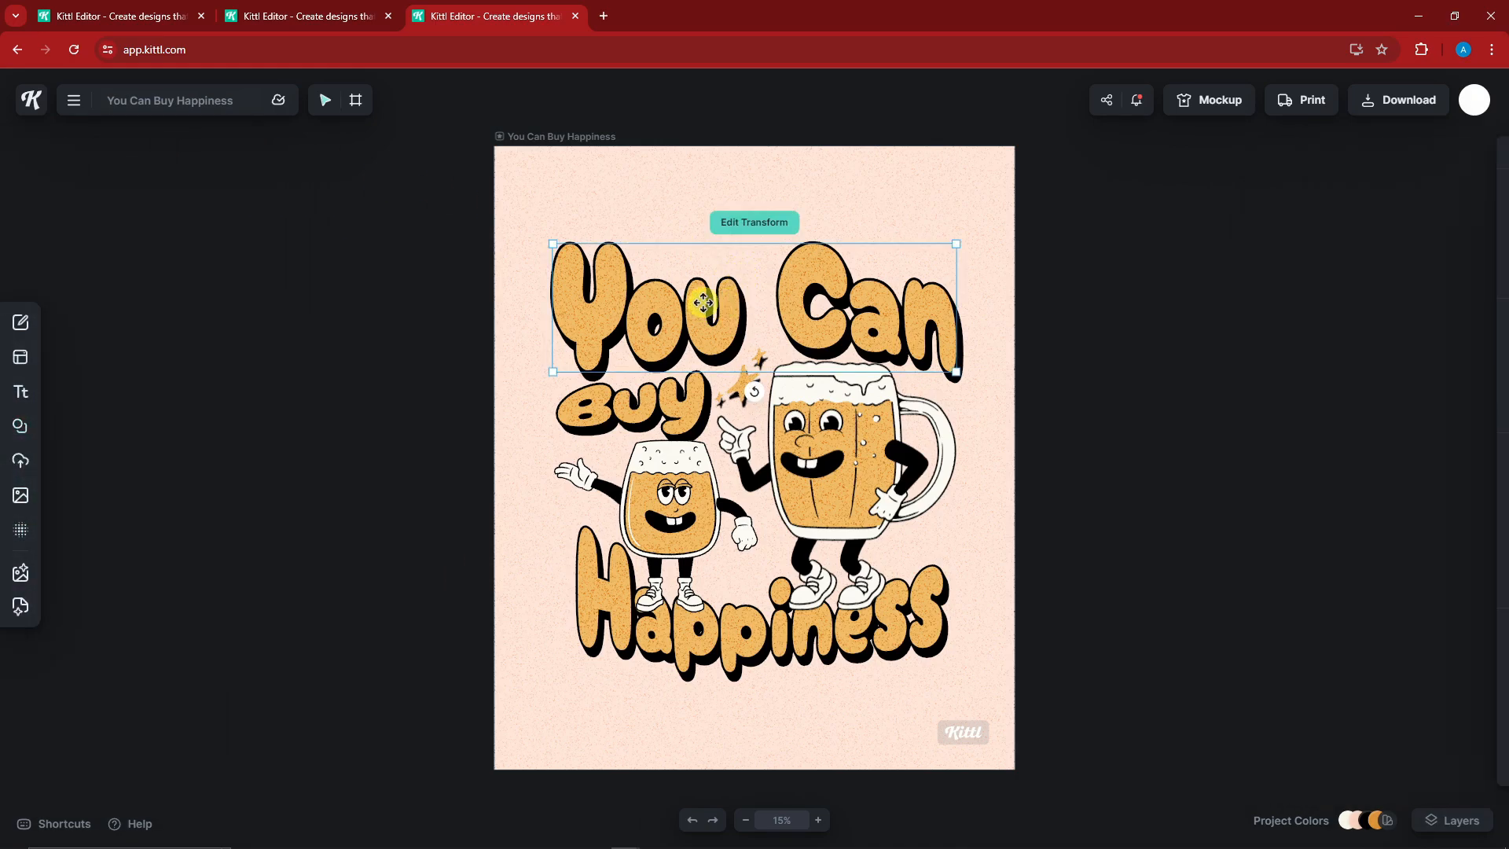
{"action": "right_click", "coordinate": [703, 302]}
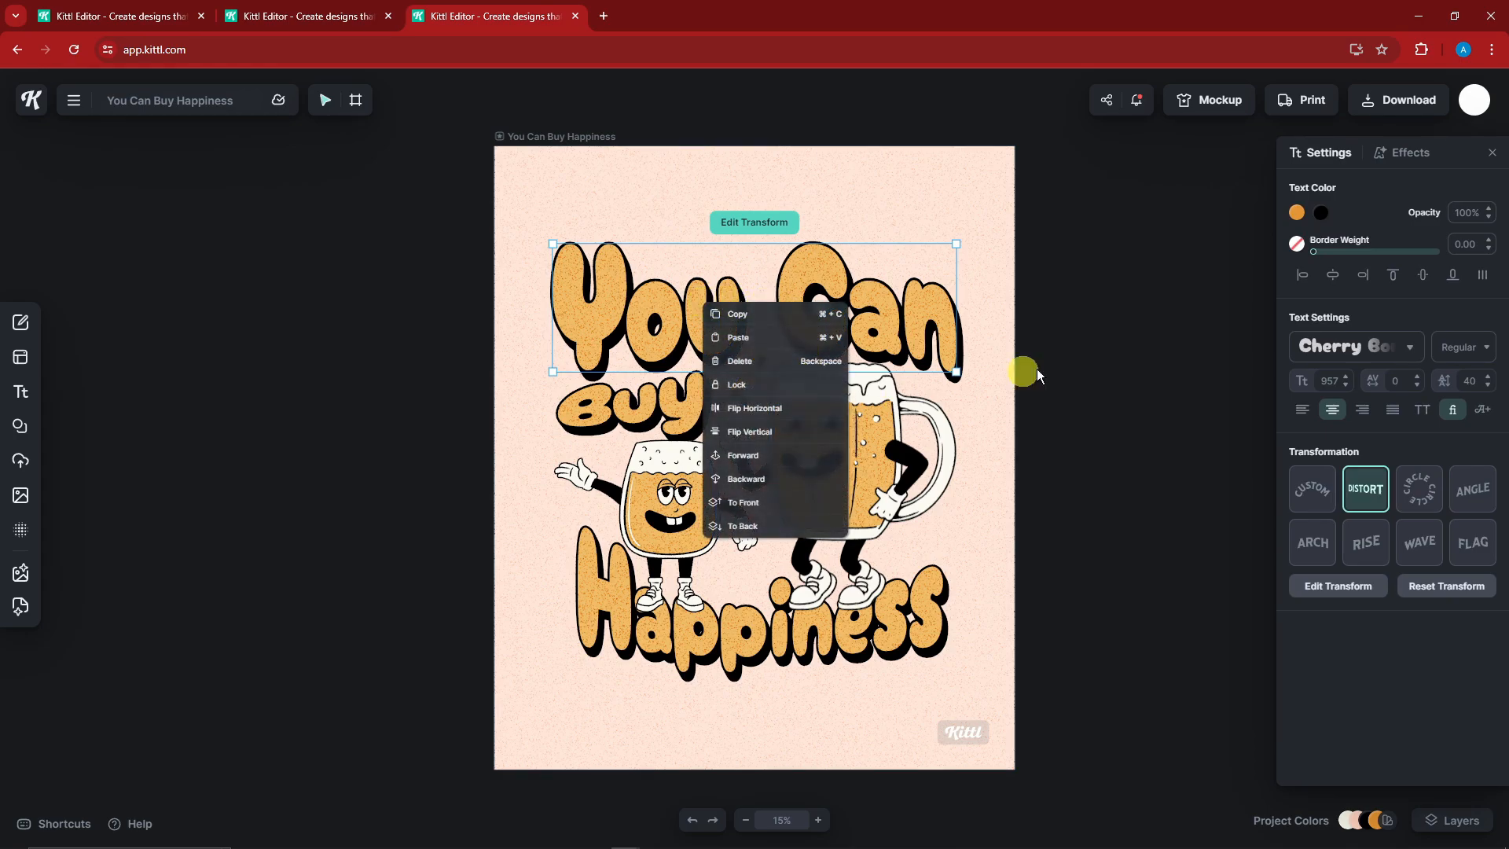
{"action": "left_click", "coordinate": [1155, 337]}
{"action": "right_click", "coordinate": [808, 295]}
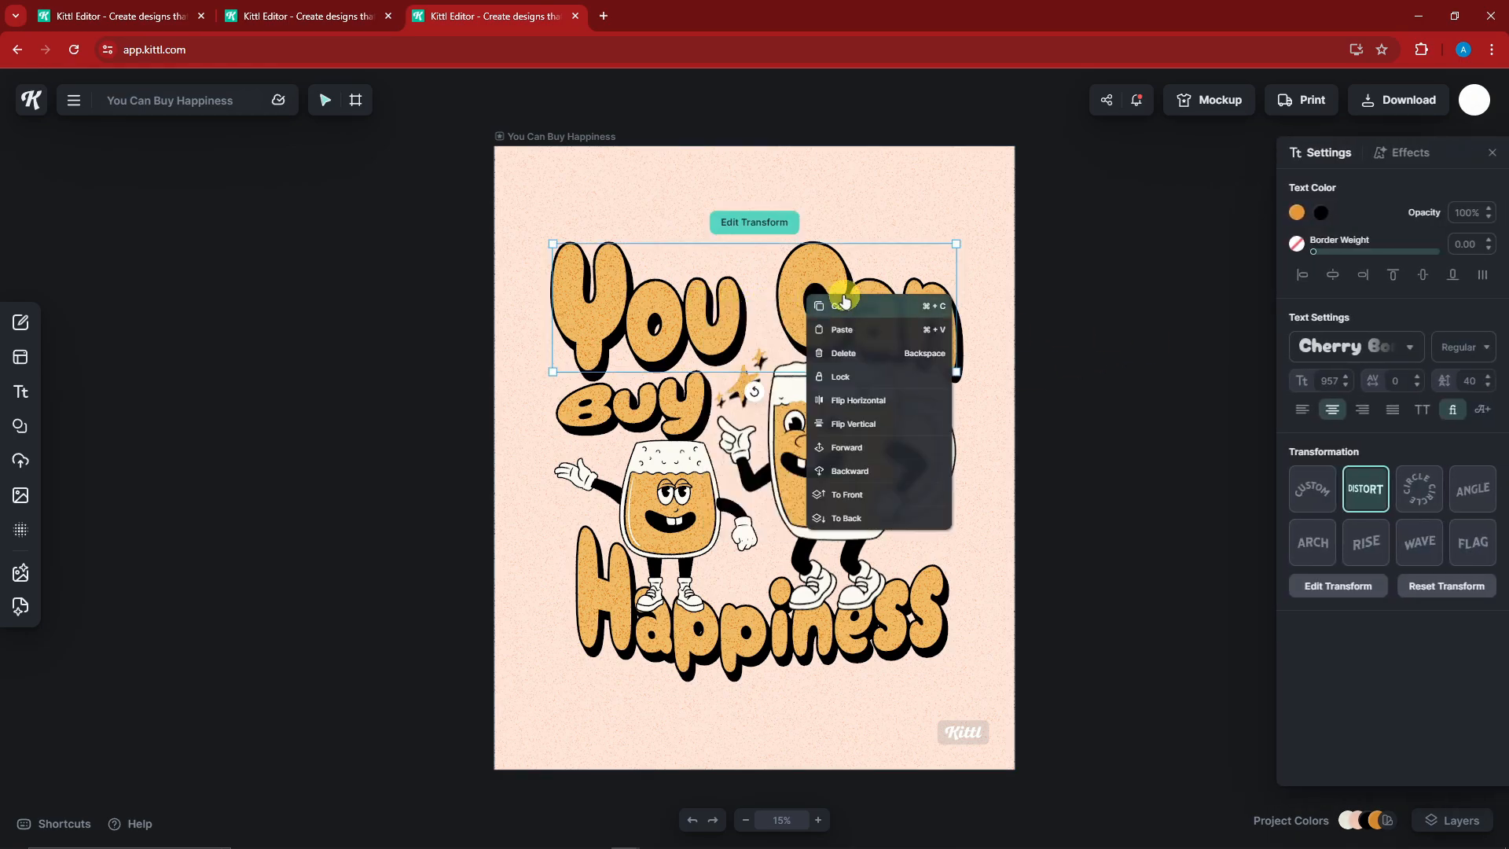
{"action": "left_click", "coordinate": [1111, 347]}
Step: Check the object actions offered for the large beer mug character, and dismiss them
{"action": "right_click", "coordinate": [833, 438]}
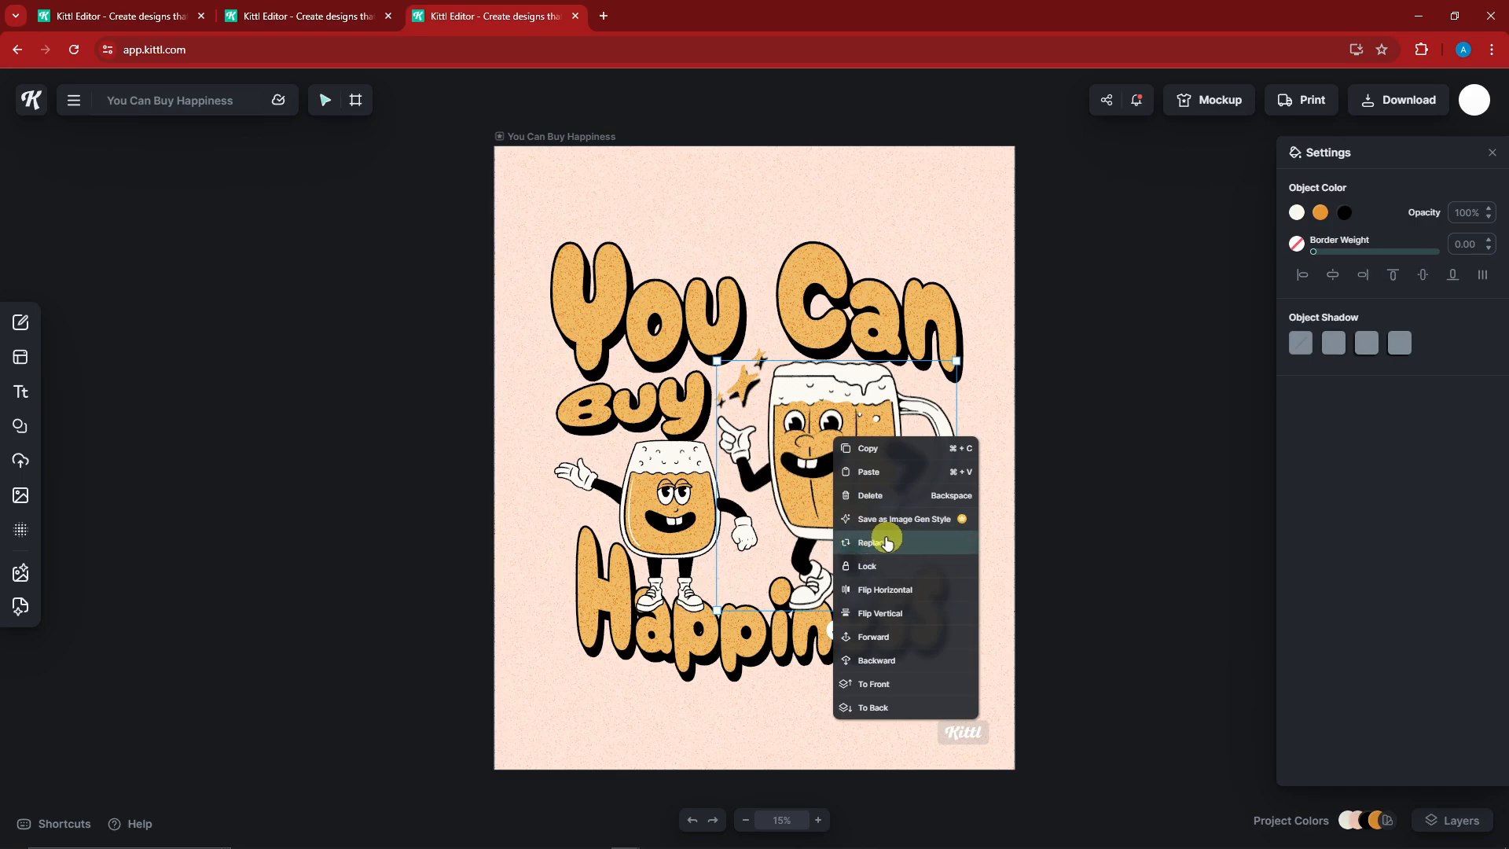
{"action": "left_click", "coordinate": [927, 294]}
{"action": "left_click", "coordinate": [1085, 304]}
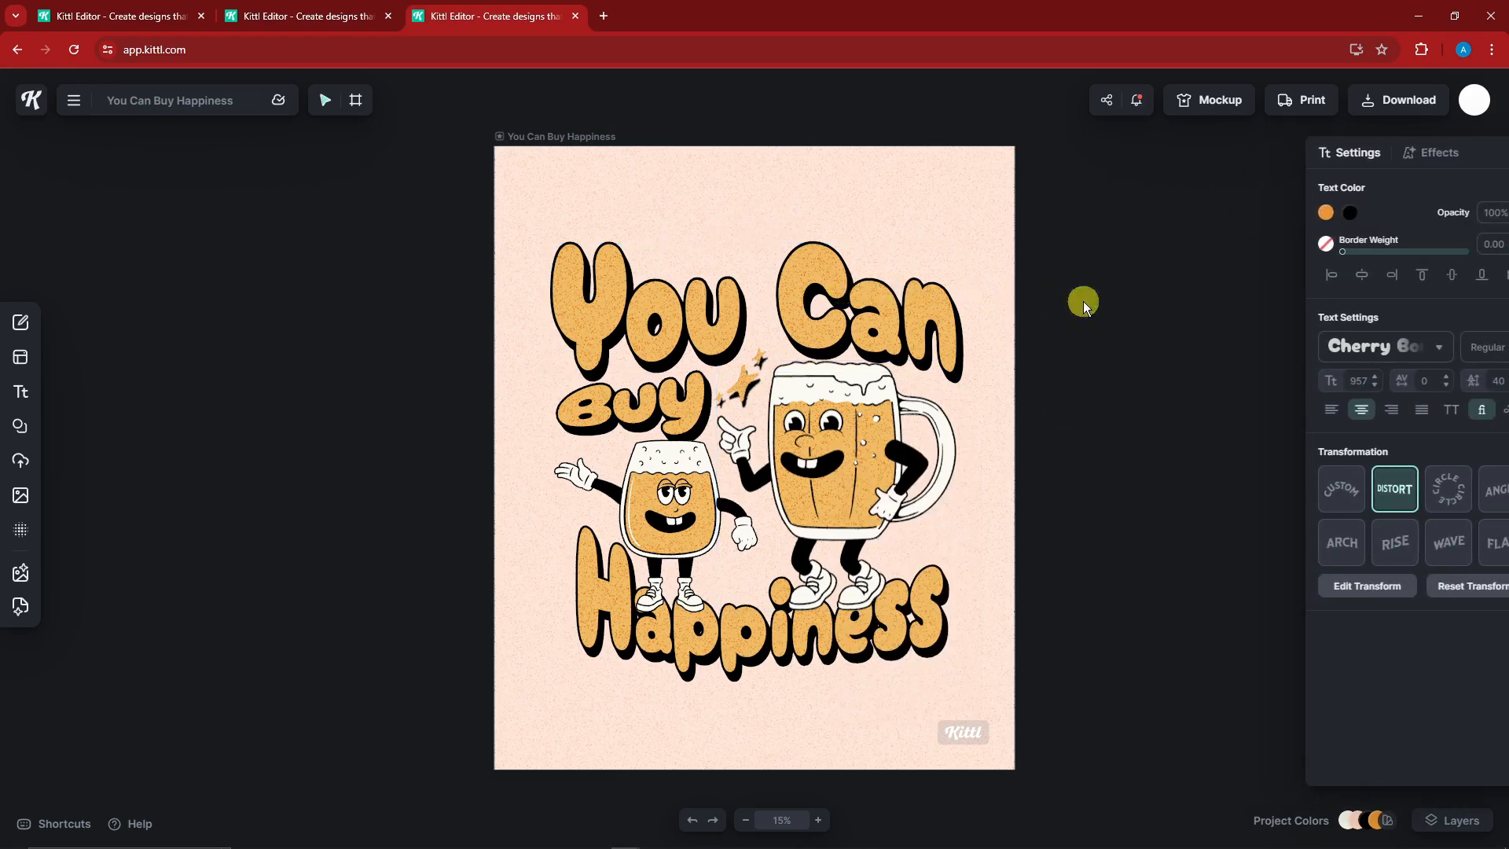
Step: Start replacing the large beer mug character and search the element library for "beer"
{"action": "right_click", "coordinate": [809, 425]}
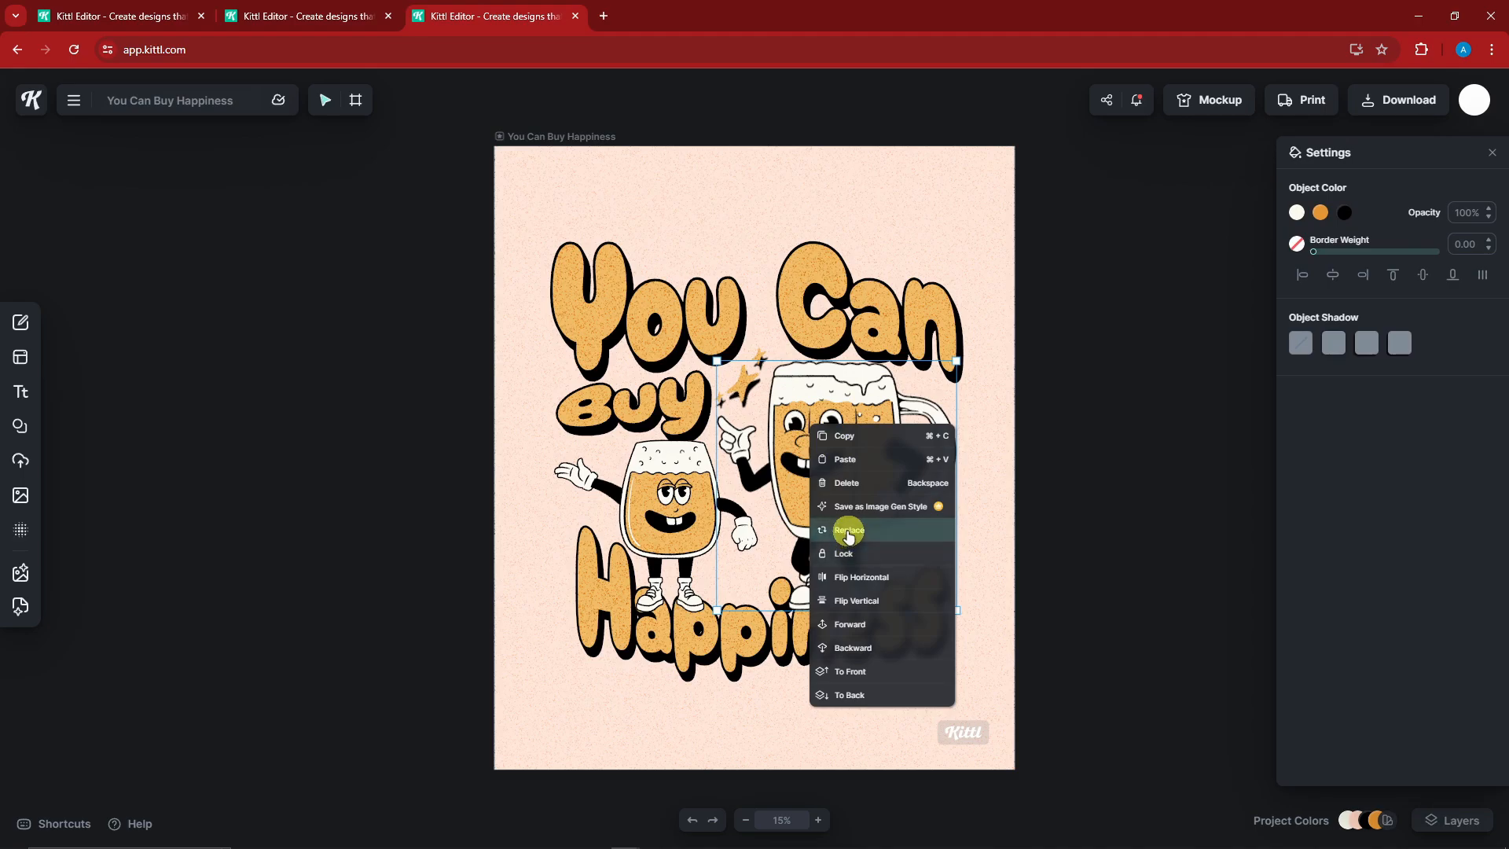
{"action": "left_click", "coordinate": [848, 530]}
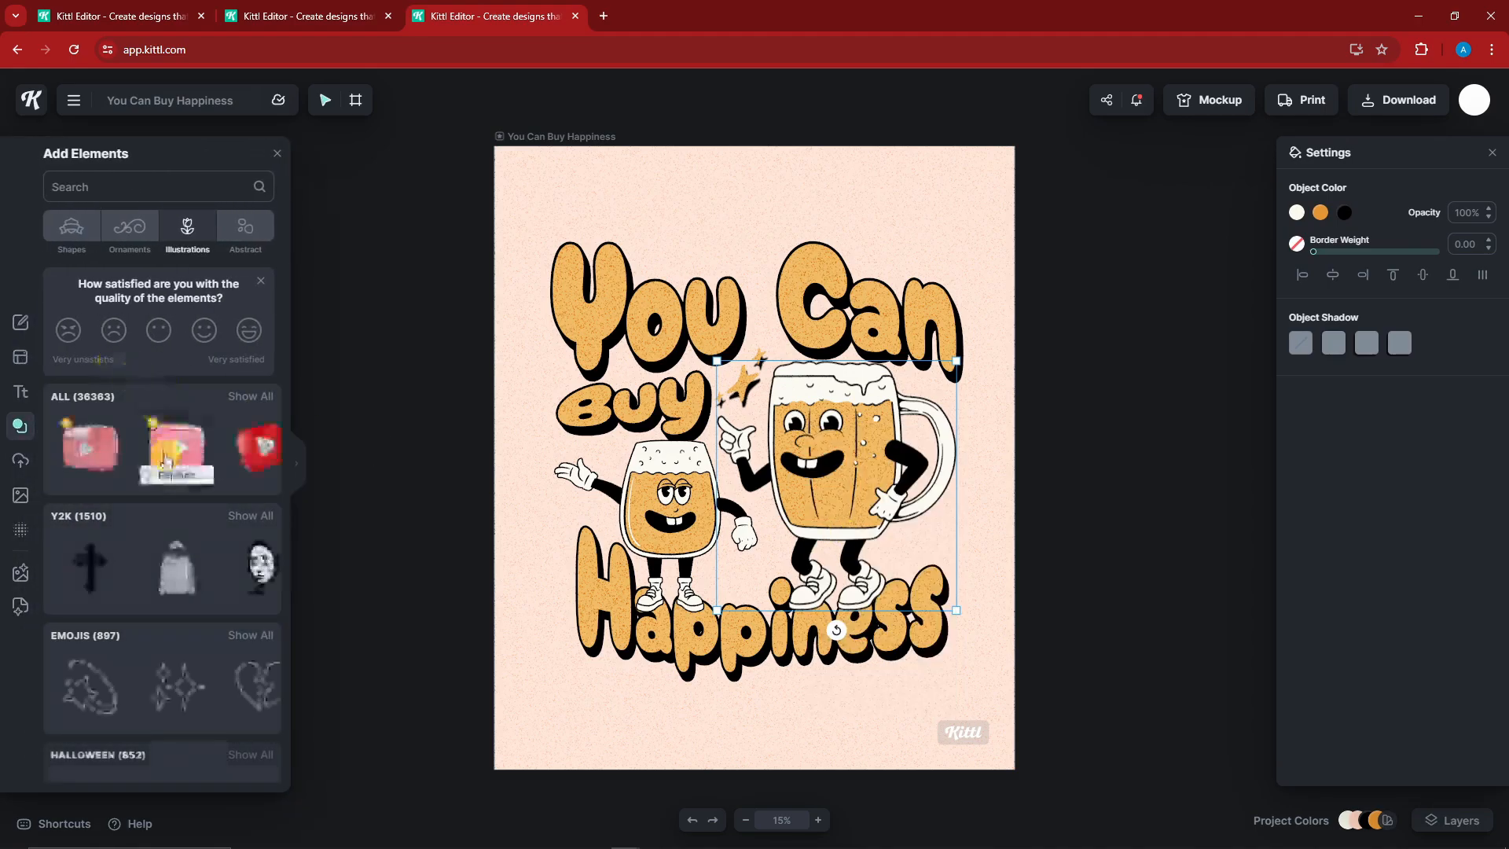
{"action": "scroll", "coordinate": [165, 460], "scroll_direction": "down", "scroll_amount": 3}
{"action": "scroll", "coordinate": [166, 459], "scroll_direction": "down", "scroll_amount": 5}
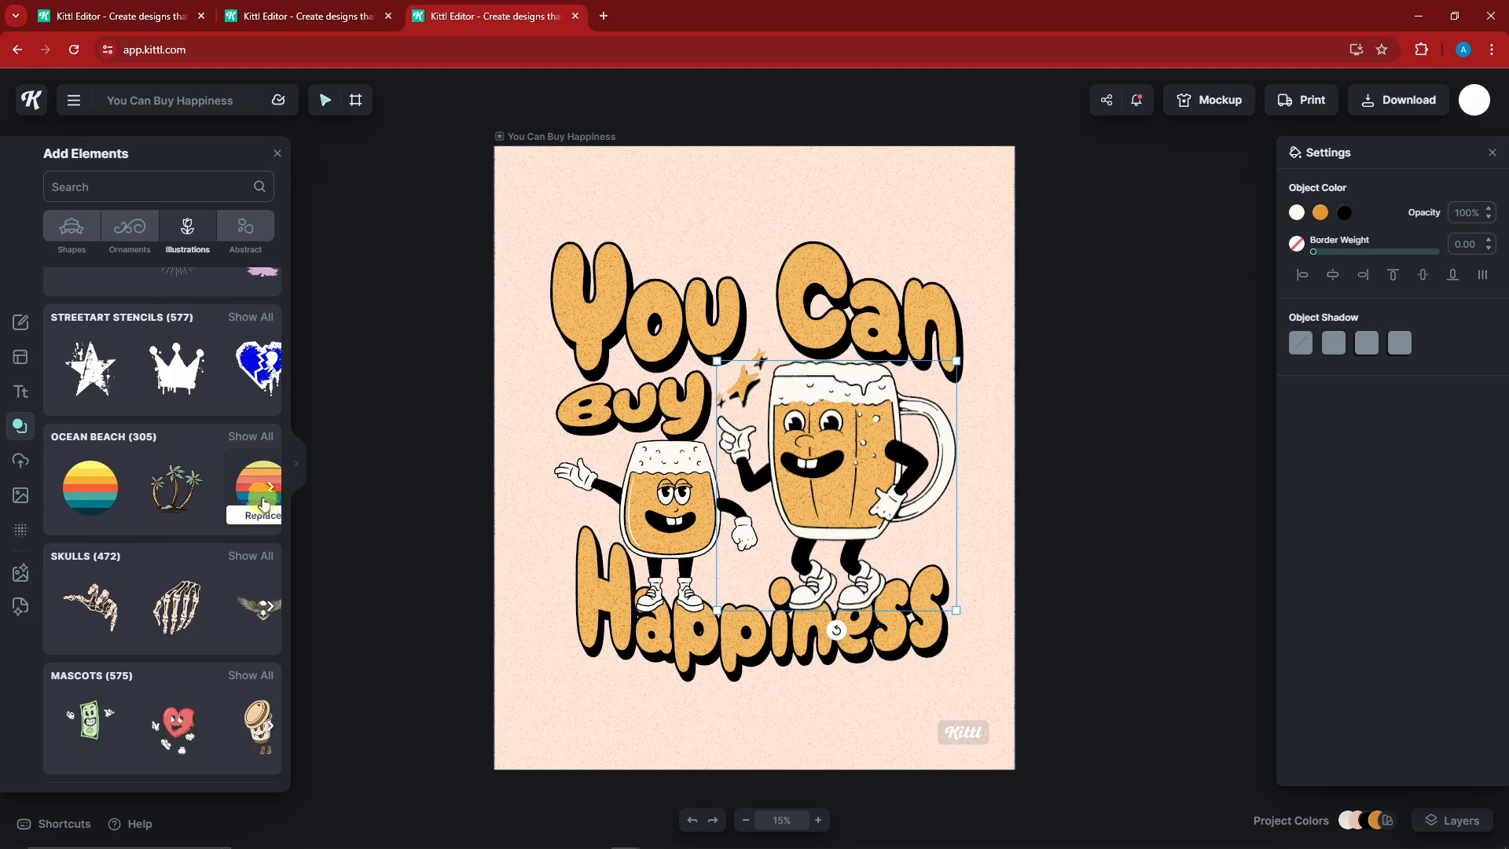
{"action": "left_click", "coordinate": [143, 183]}
{"action": "type", "text": "beer"}
{"action": "key", "text": "Return"}
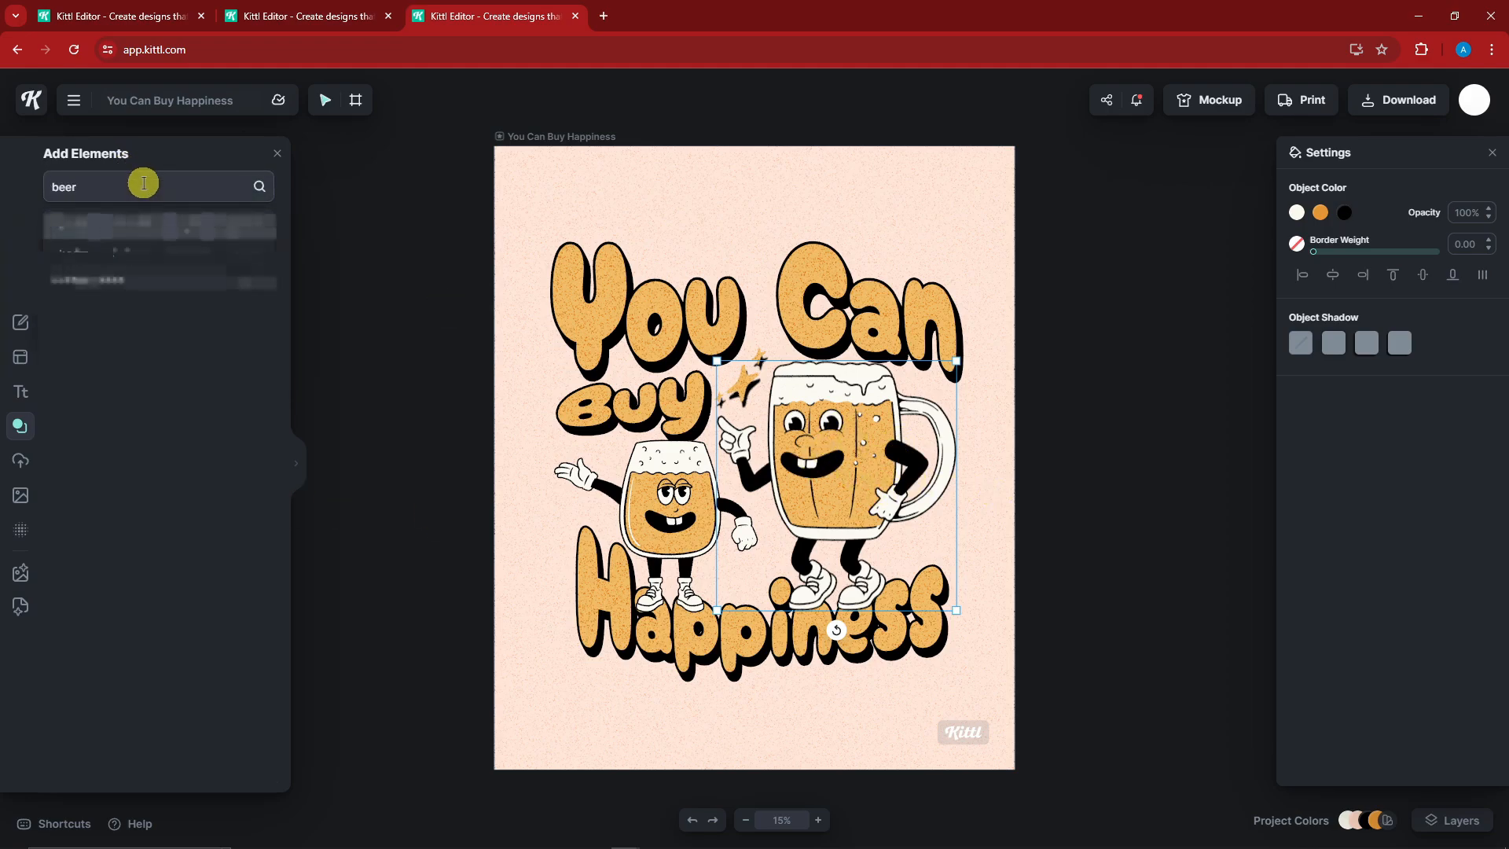
Step: Swap in the brown-and-white beer mug illustration, shrink it and position it above the end of "Happiness"
{"action": "scroll", "coordinate": [164, 393], "scroll_direction": "down", "scroll_amount": 5}
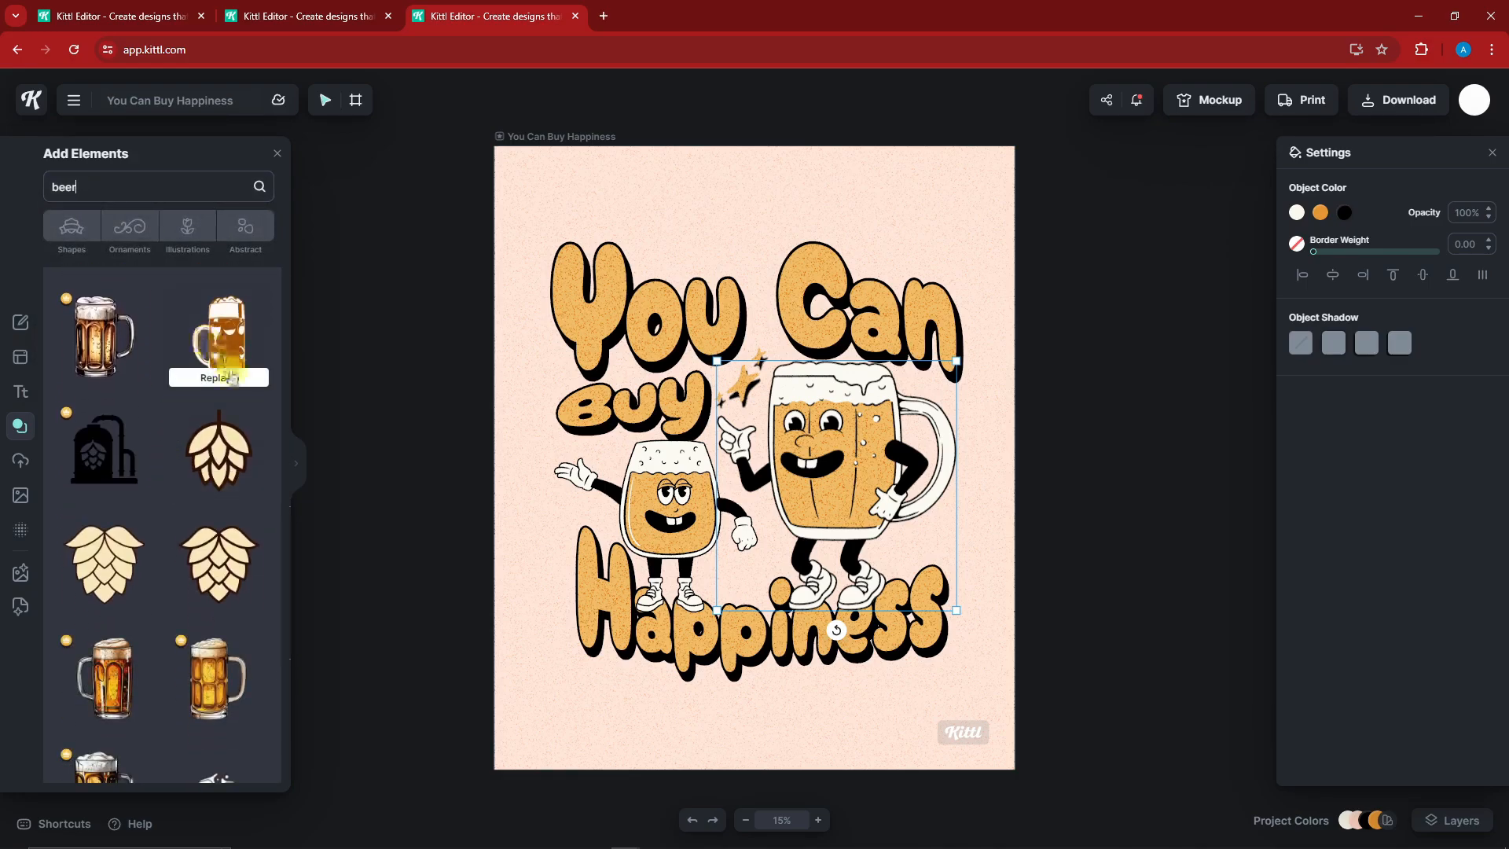
{"action": "left_click", "coordinate": [234, 385]}
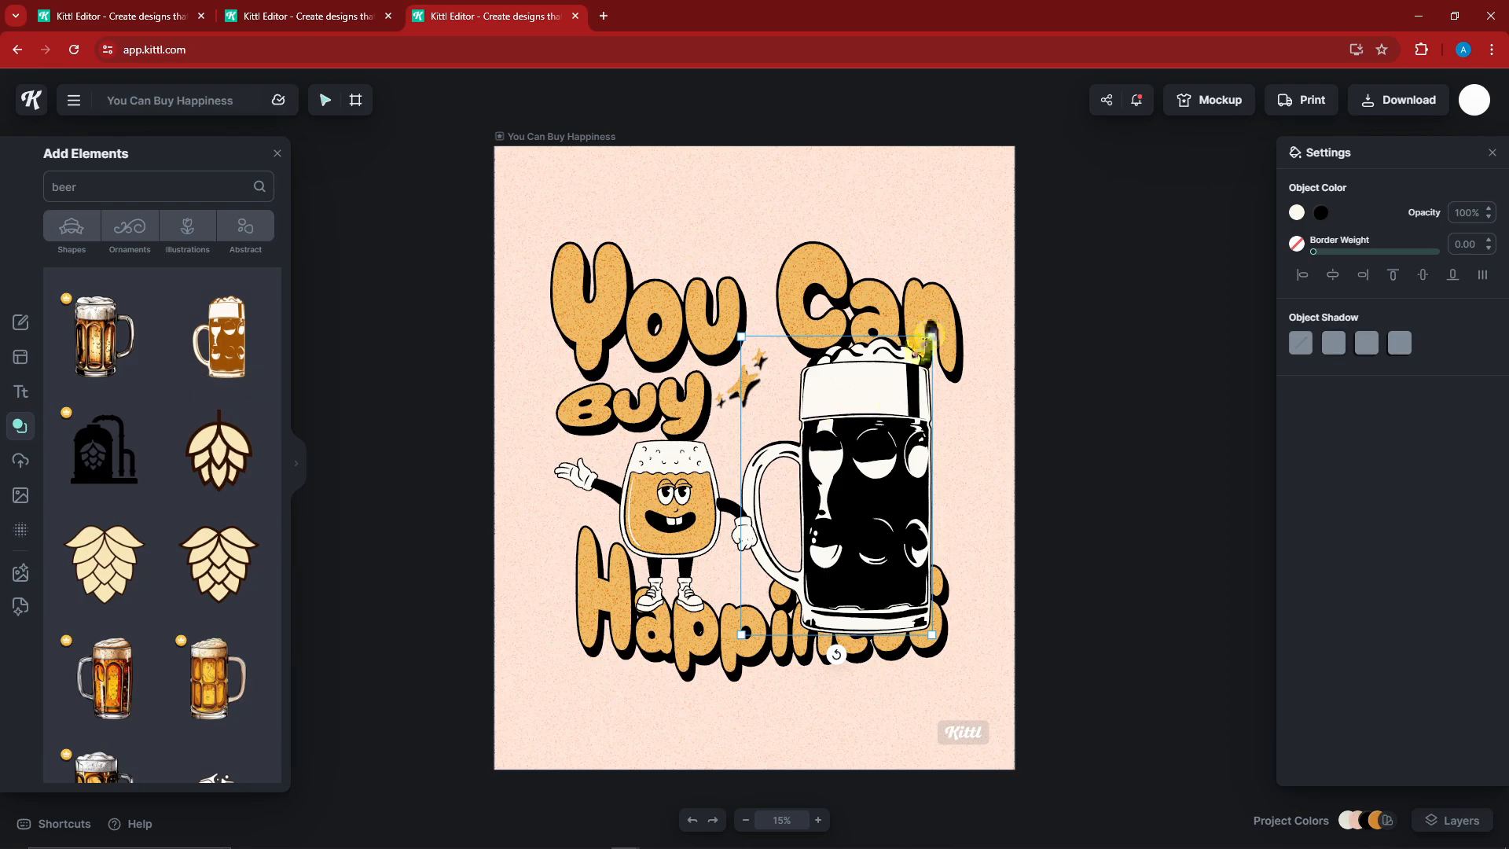
{"action": "left_click_drag", "start_coordinate": [927, 340], "coordinate": [867, 436]}
{"action": "left_click_drag", "start_coordinate": [825, 504], "coordinate": [857, 465]}
Step: Replace the small beer glass character with the three palm trees illustration from the Ocean Beach collection
{"action": "left_click", "coordinate": [672, 514]}
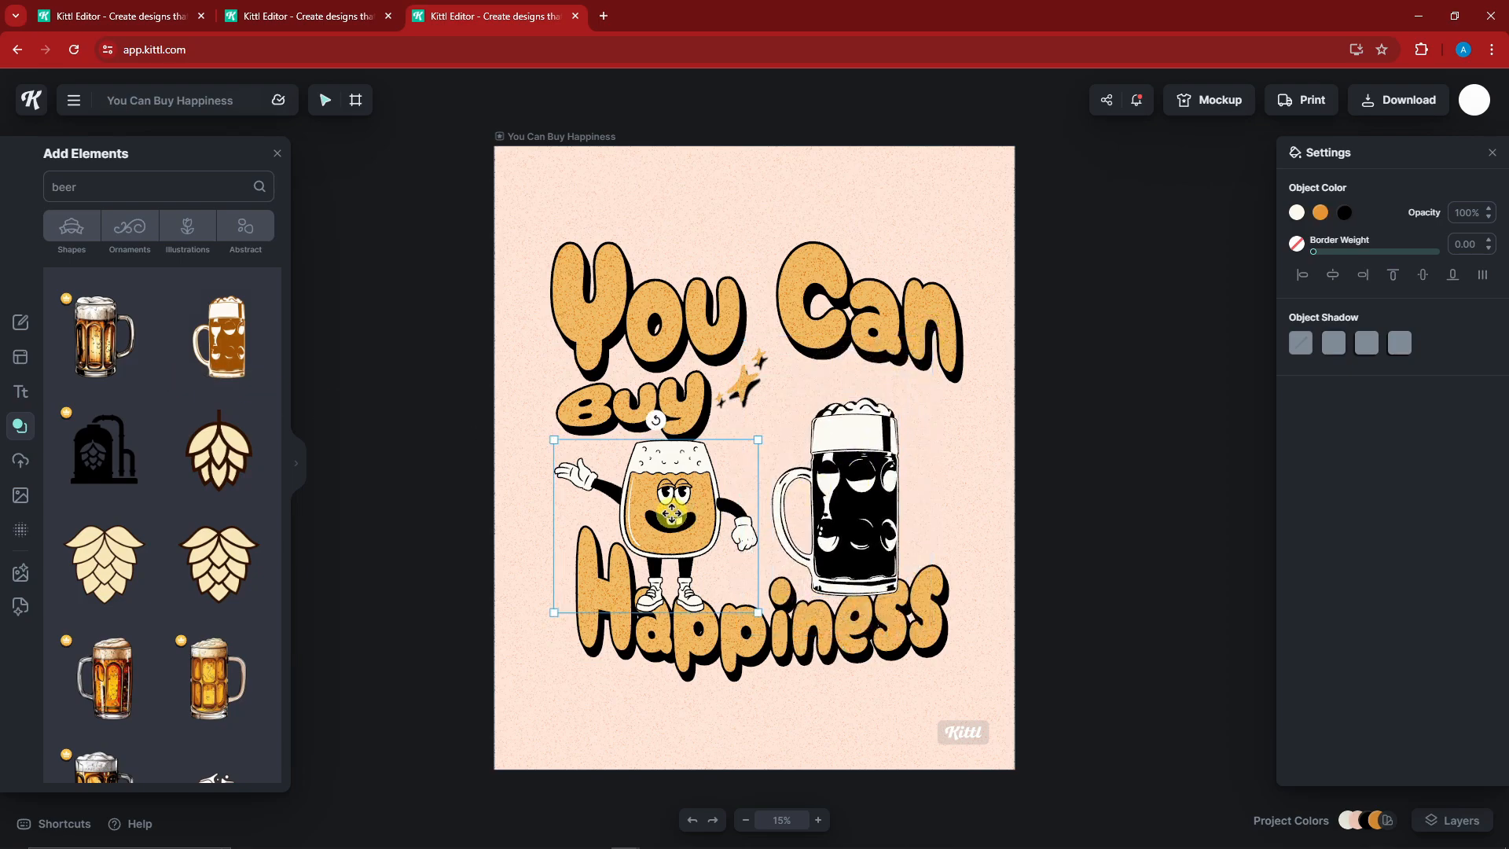
{"action": "right_click", "coordinate": [672, 514]}
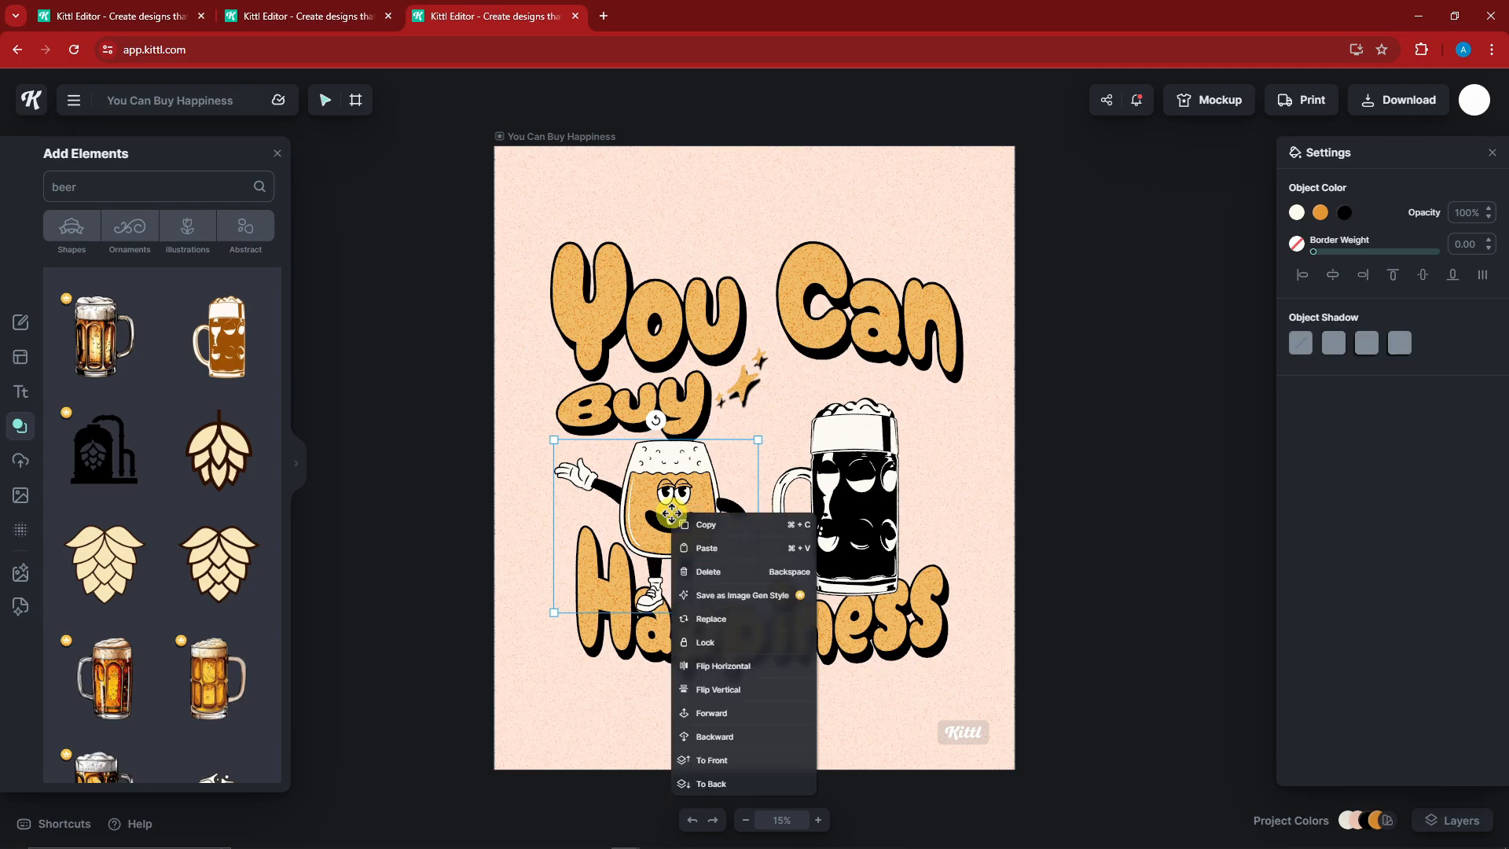
{"action": "left_click", "coordinate": [724, 601]}
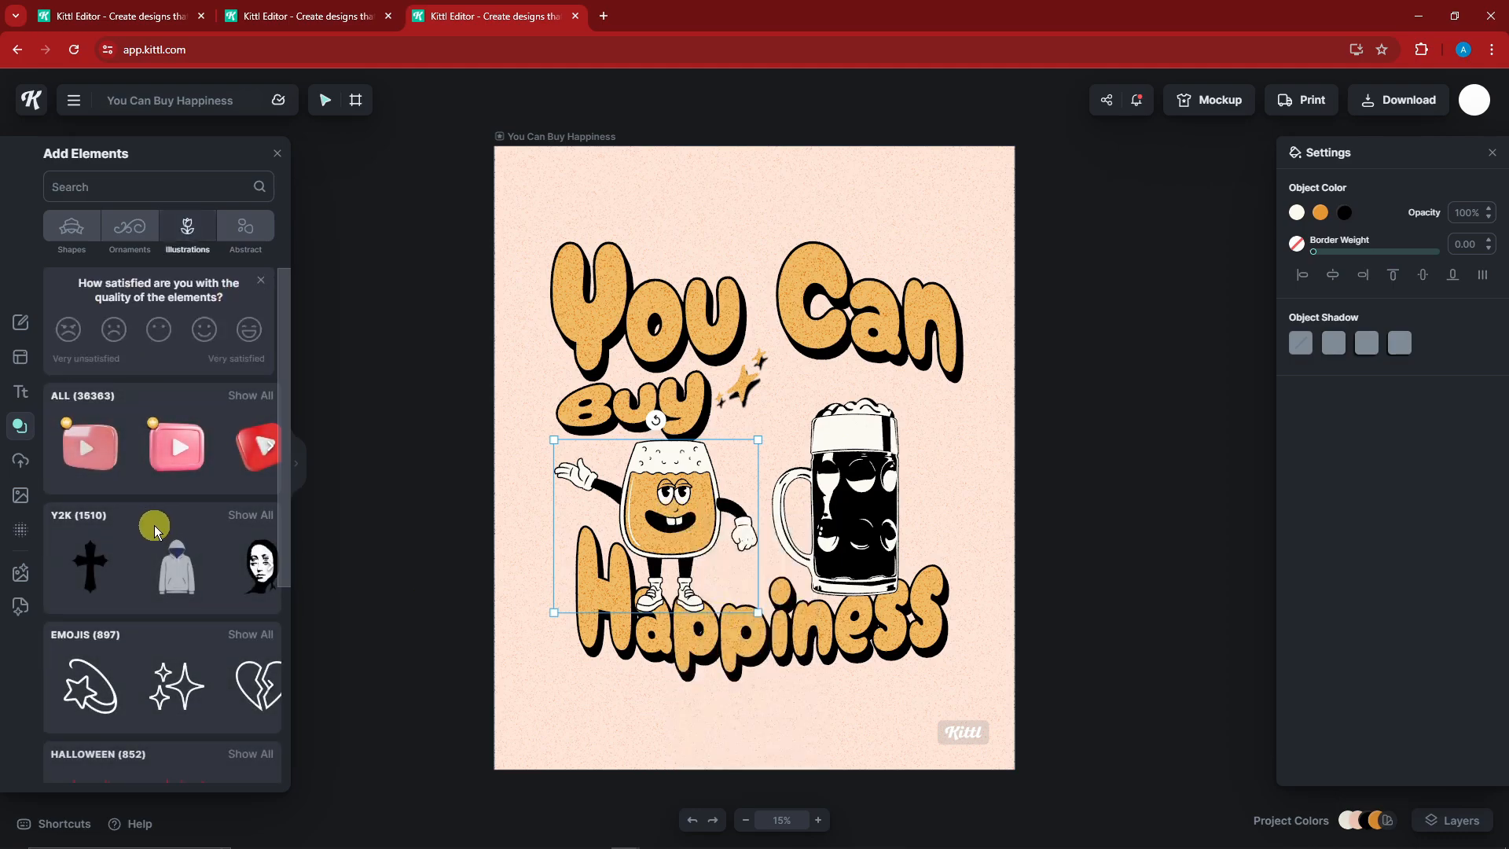
{"action": "scroll", "coordinate": [158, 511], "scroll_direction": "down", "scroll_amount": 7}
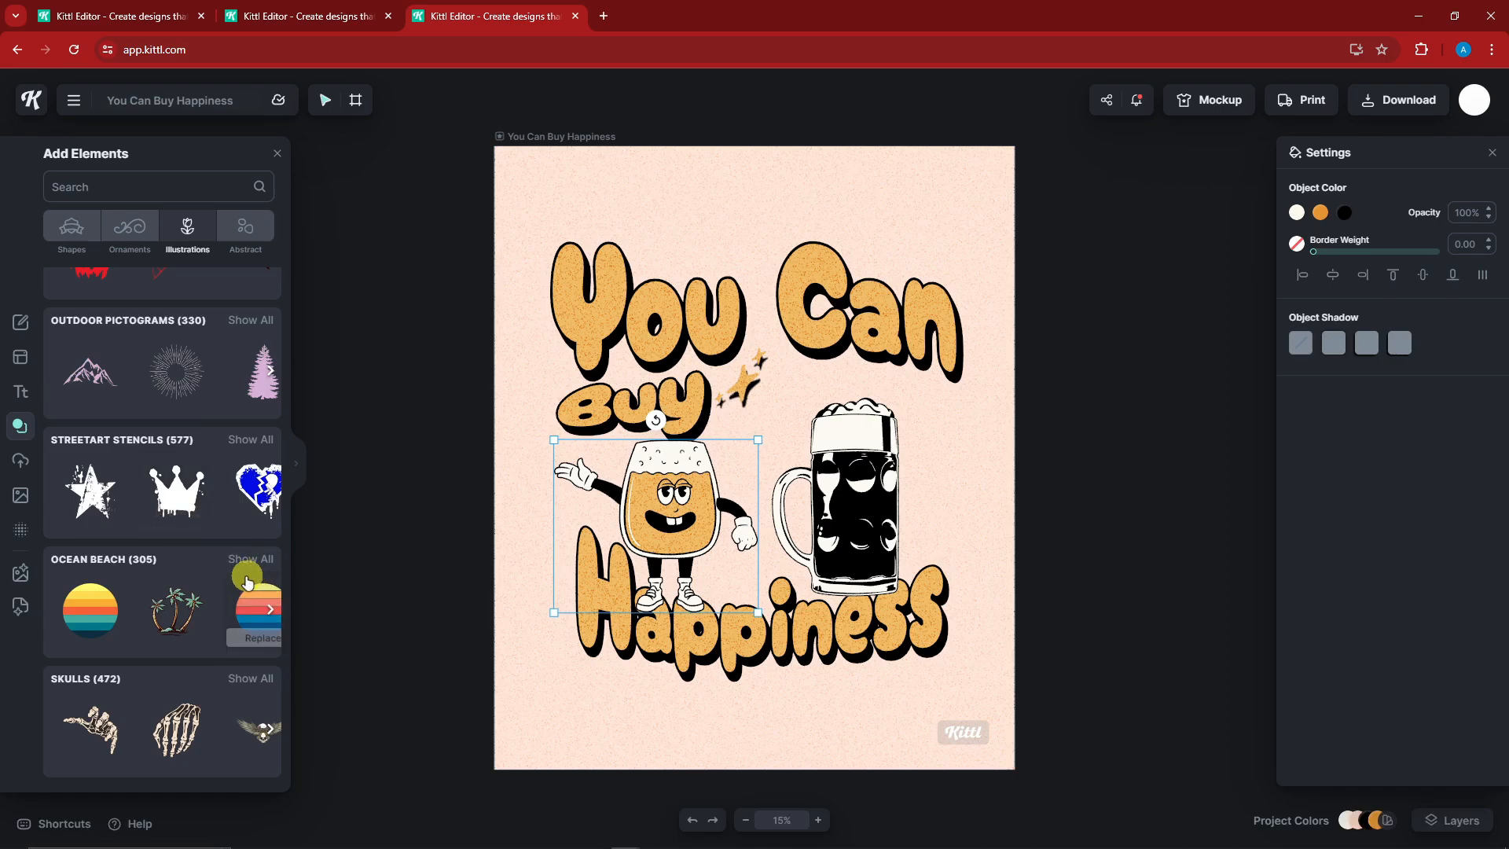
{"action": "mouse_move", "coordinate": [186, 642]}
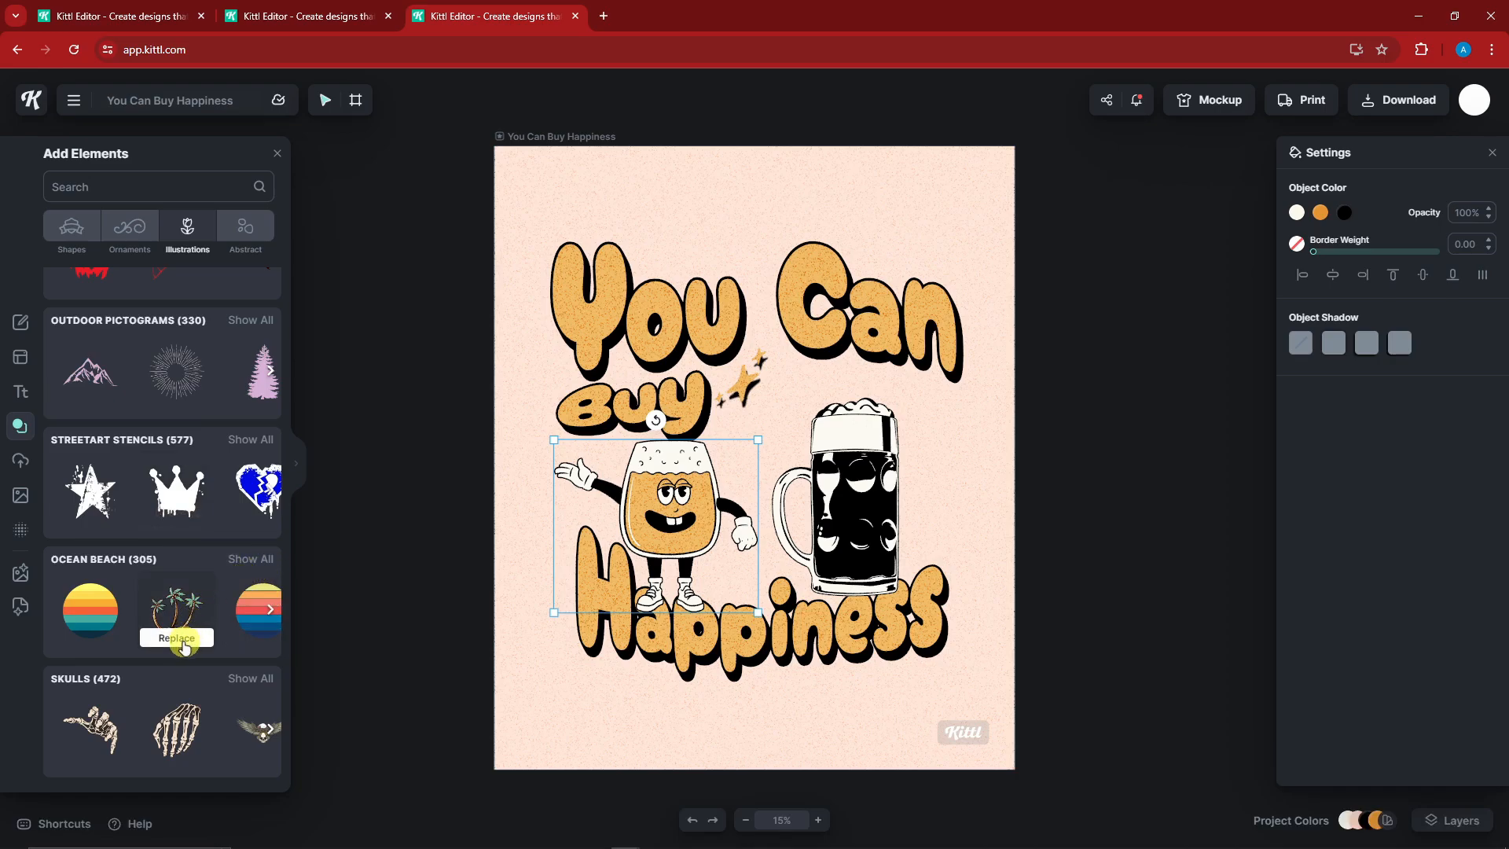
{"action": "left_click", "coordinate": [186, 638]}
{"action": "left_click", "coordinate": [701, 519]}
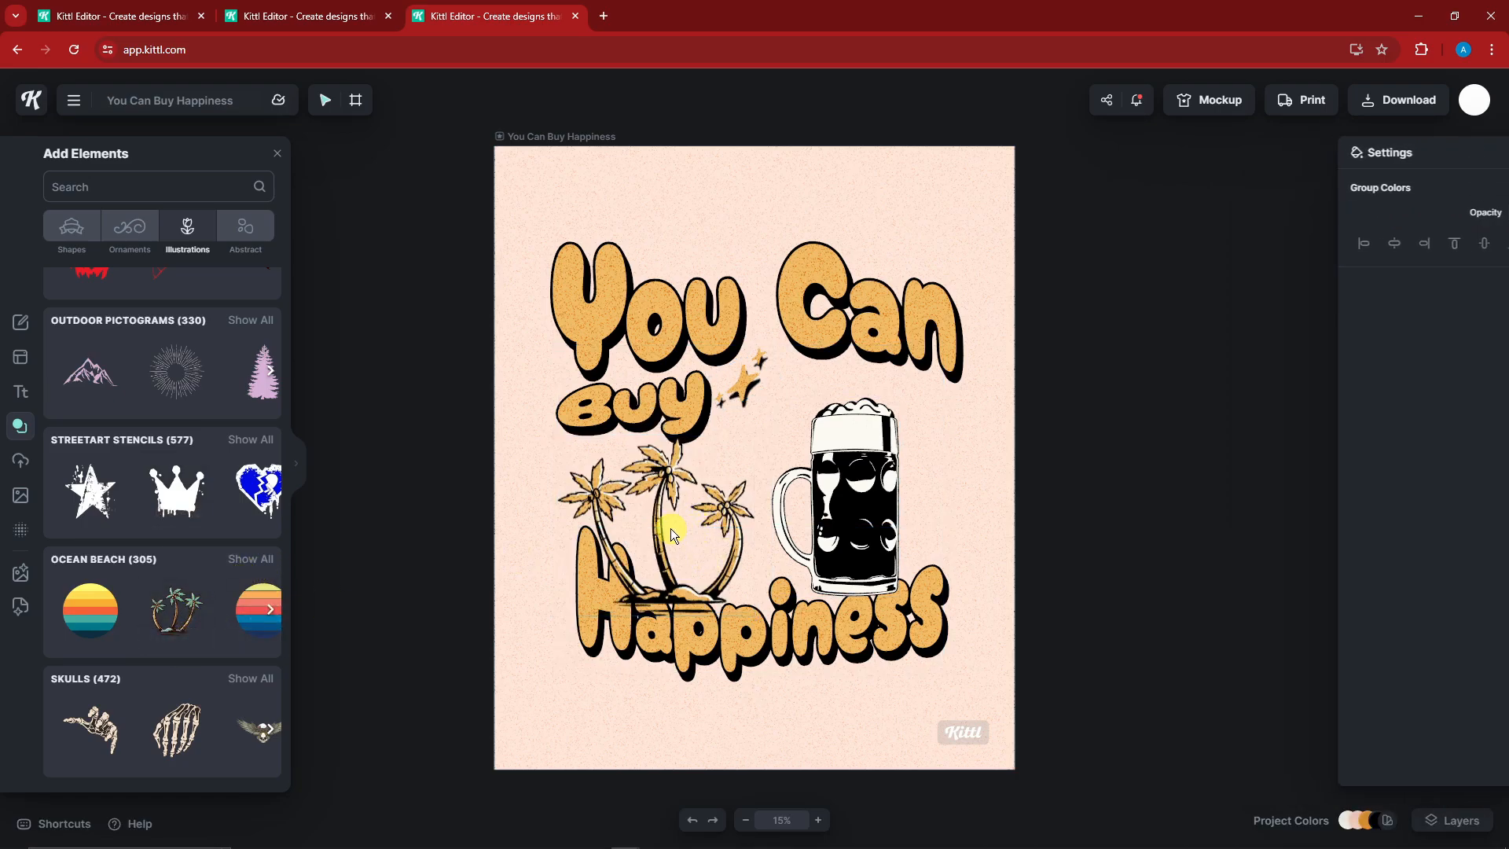
{"action": "left_click", "coordinate": [665, 498]}
{"action": "left_click", "coordinate": [1046, 443]}
{"action": "left_click", "coordinate": [667, 487]}
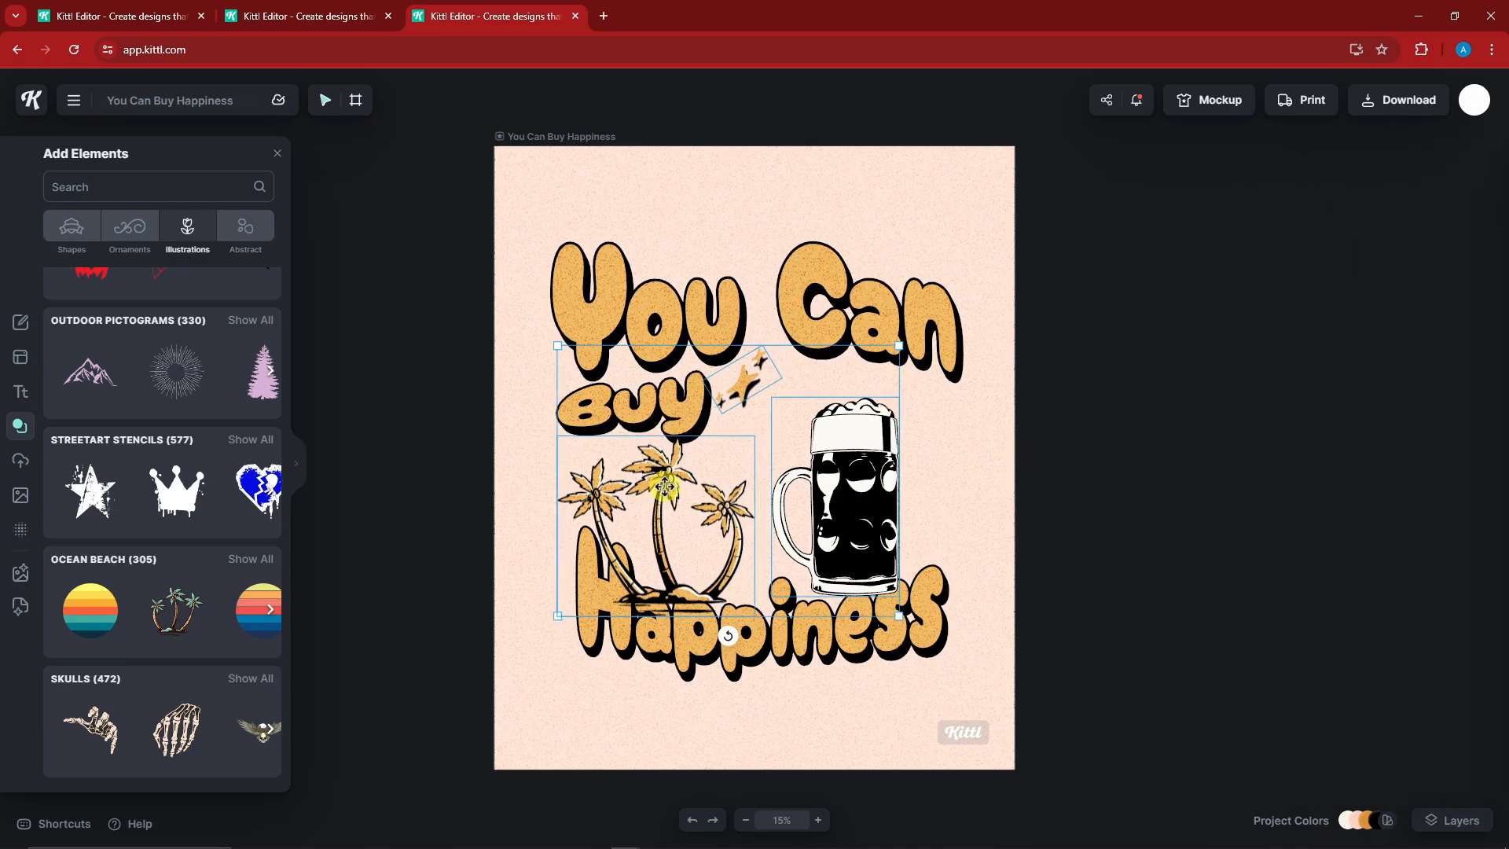
{"action": "left_click", "coordinate": [667, 487]}
{"action": "left_click", "coordinate": [1131, 408]}
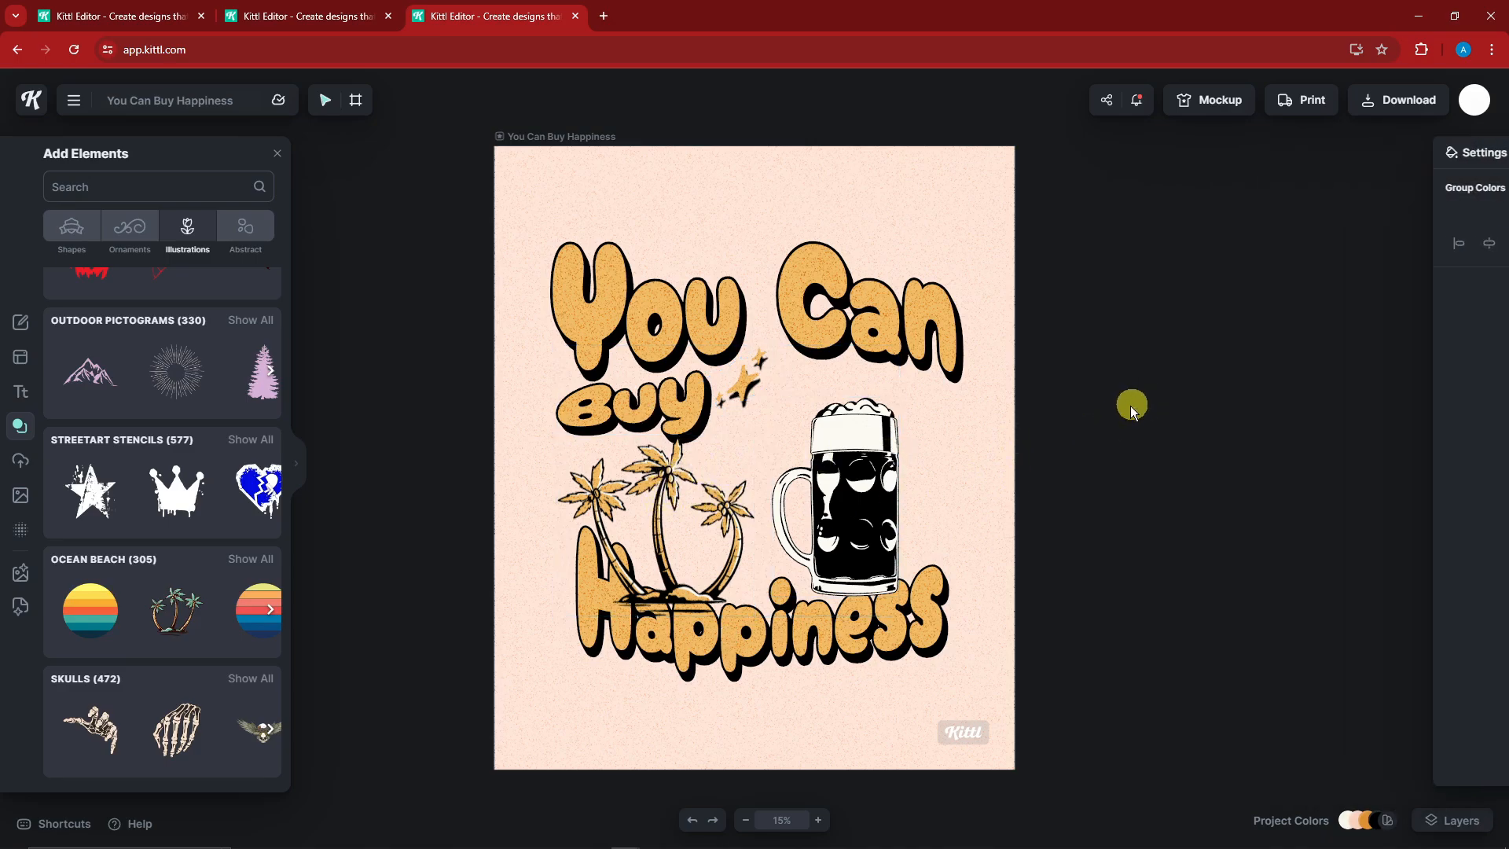
{"action": "left_click", "coordinate": [858, 476]}
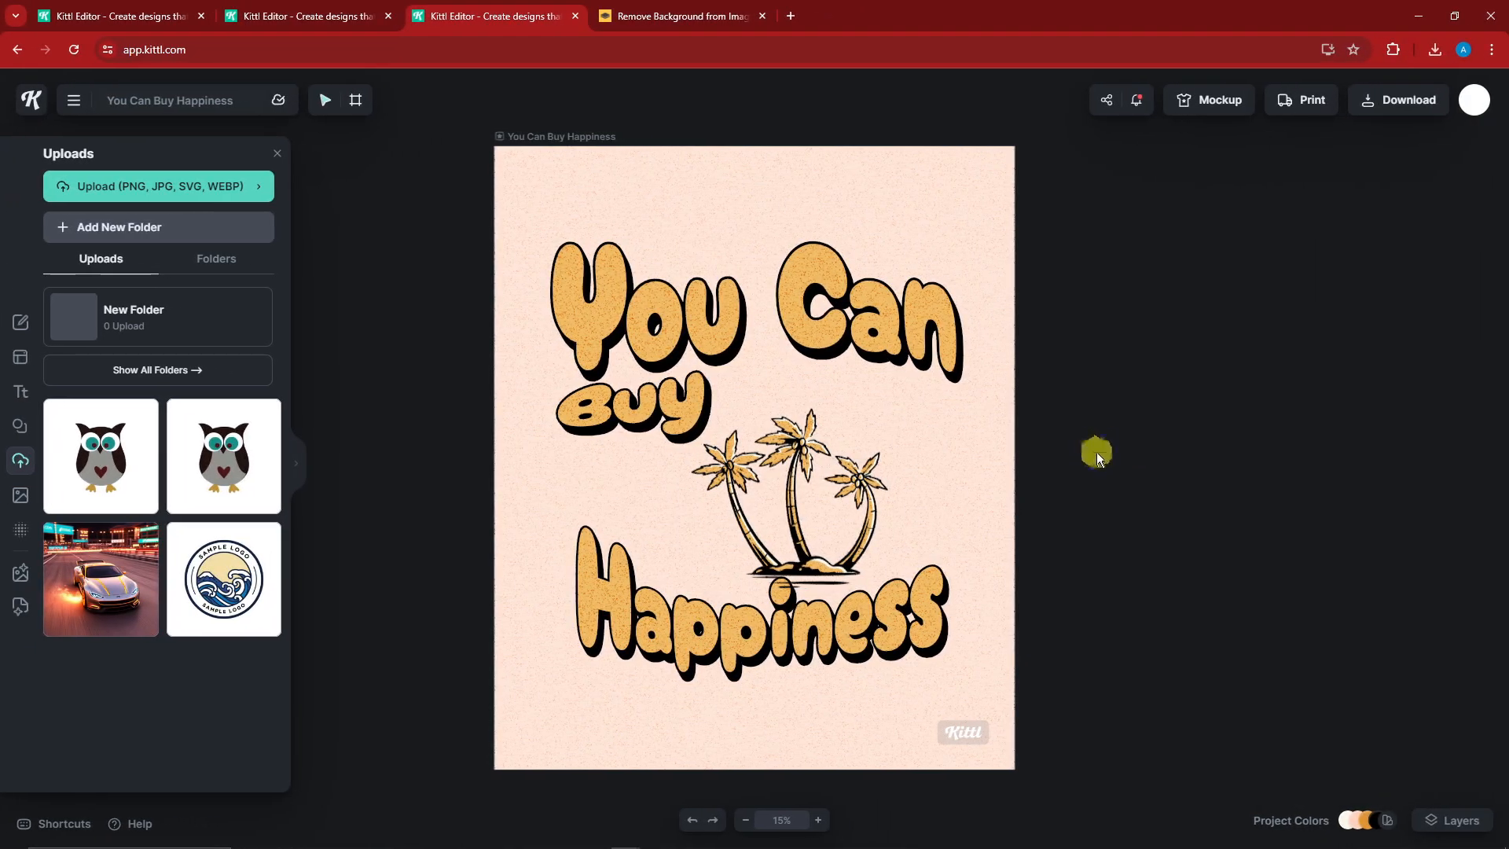
Step: Reposition the palm trees illustration beside "Buy", in the space between "Can" and "Happiness"
{"action": "left_click", "coordinate": [812, 487]}
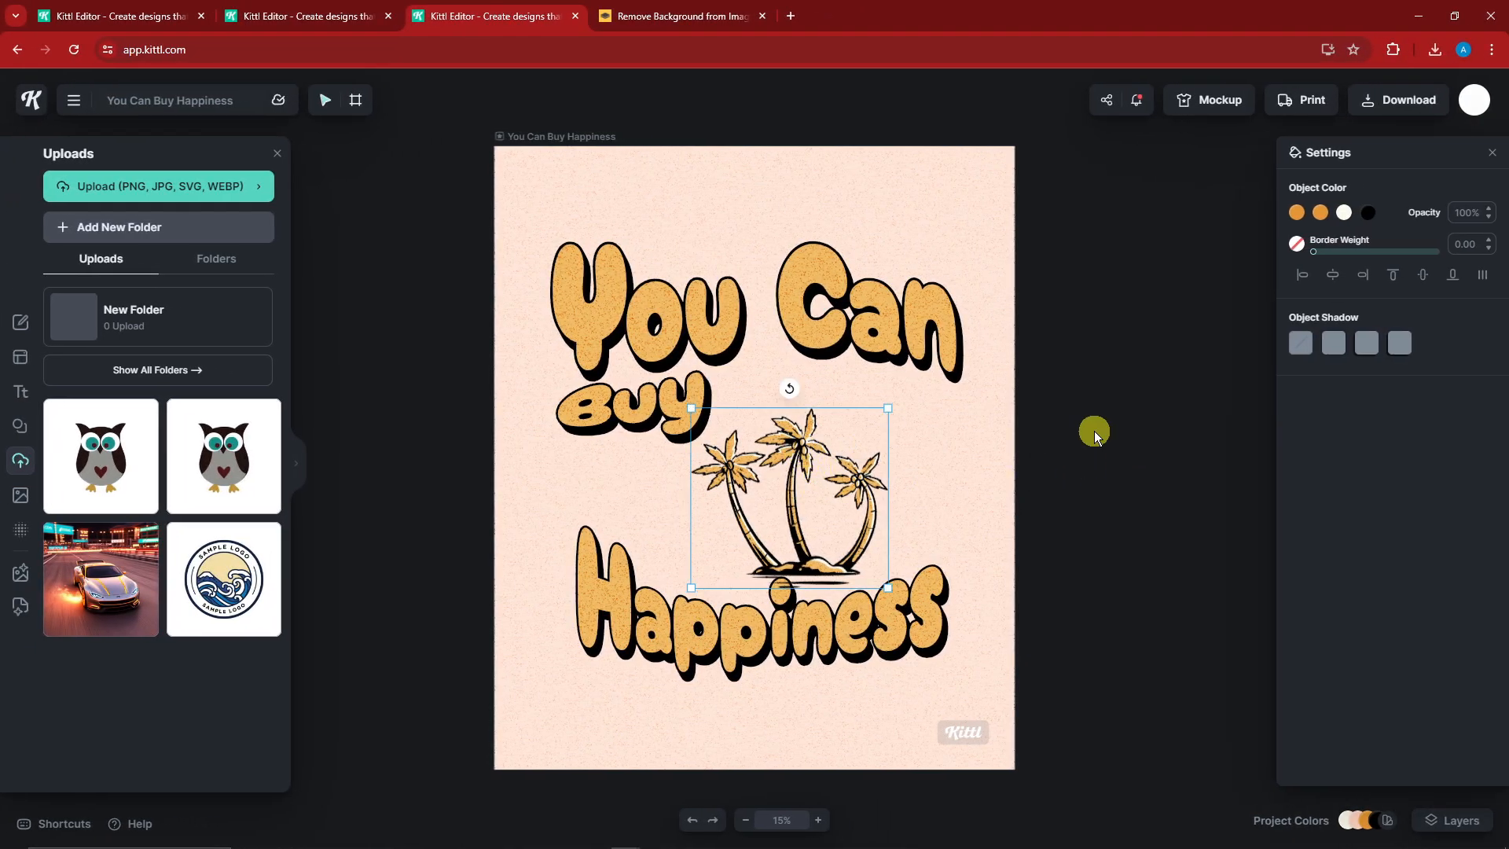
{"action": "left_click_drag", "start_coordinate": [812, 449], "coordinate": [828, 431]}
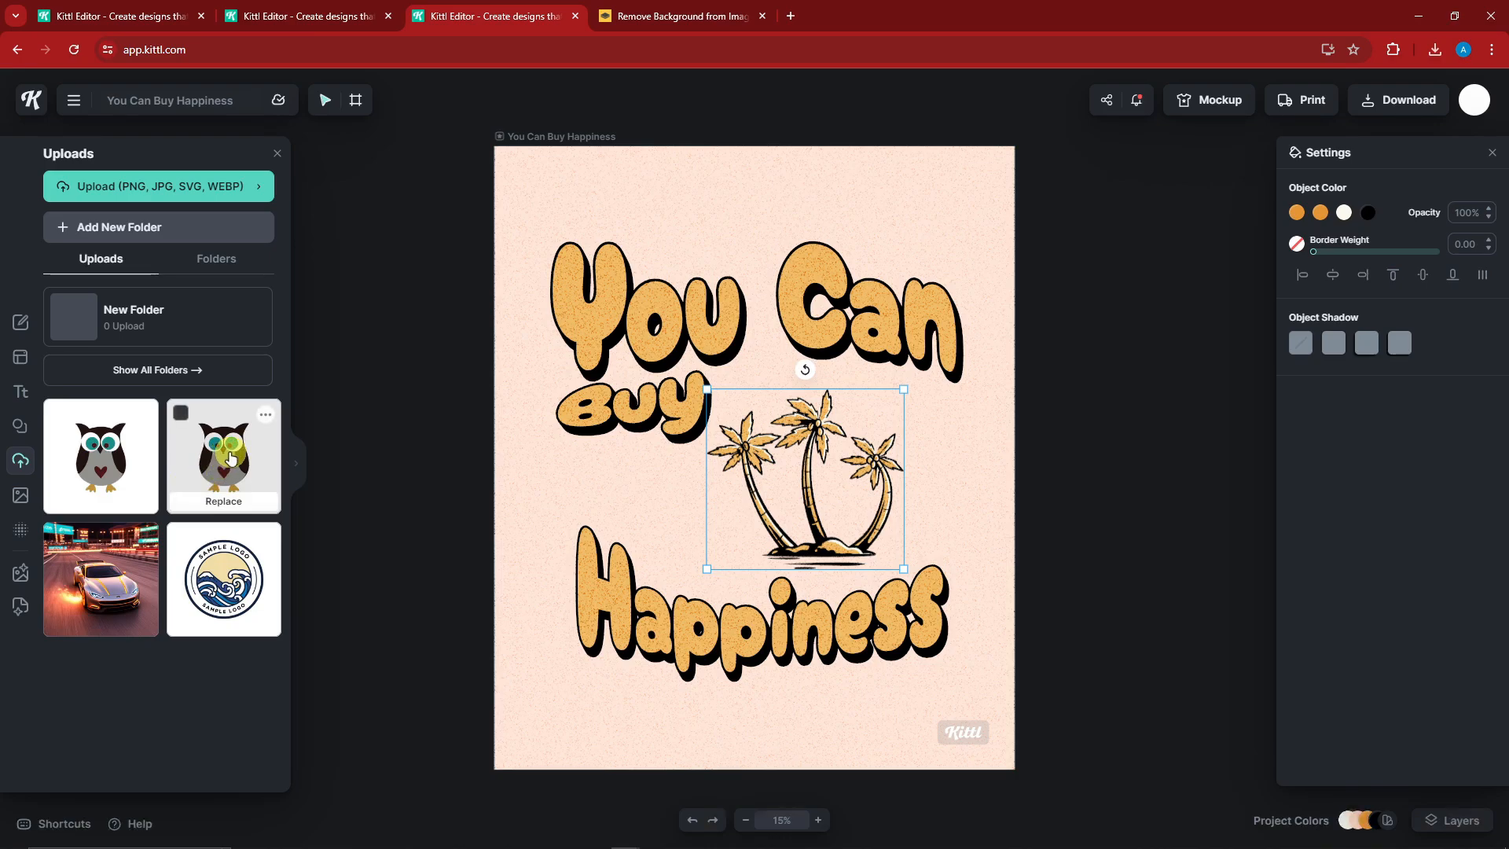
{"action": "left_click", "coordinate": [1165, 451]}
{"action": "left_click_drag", "start_coordinate": [810, 432], "coordinate": [817, 430]}
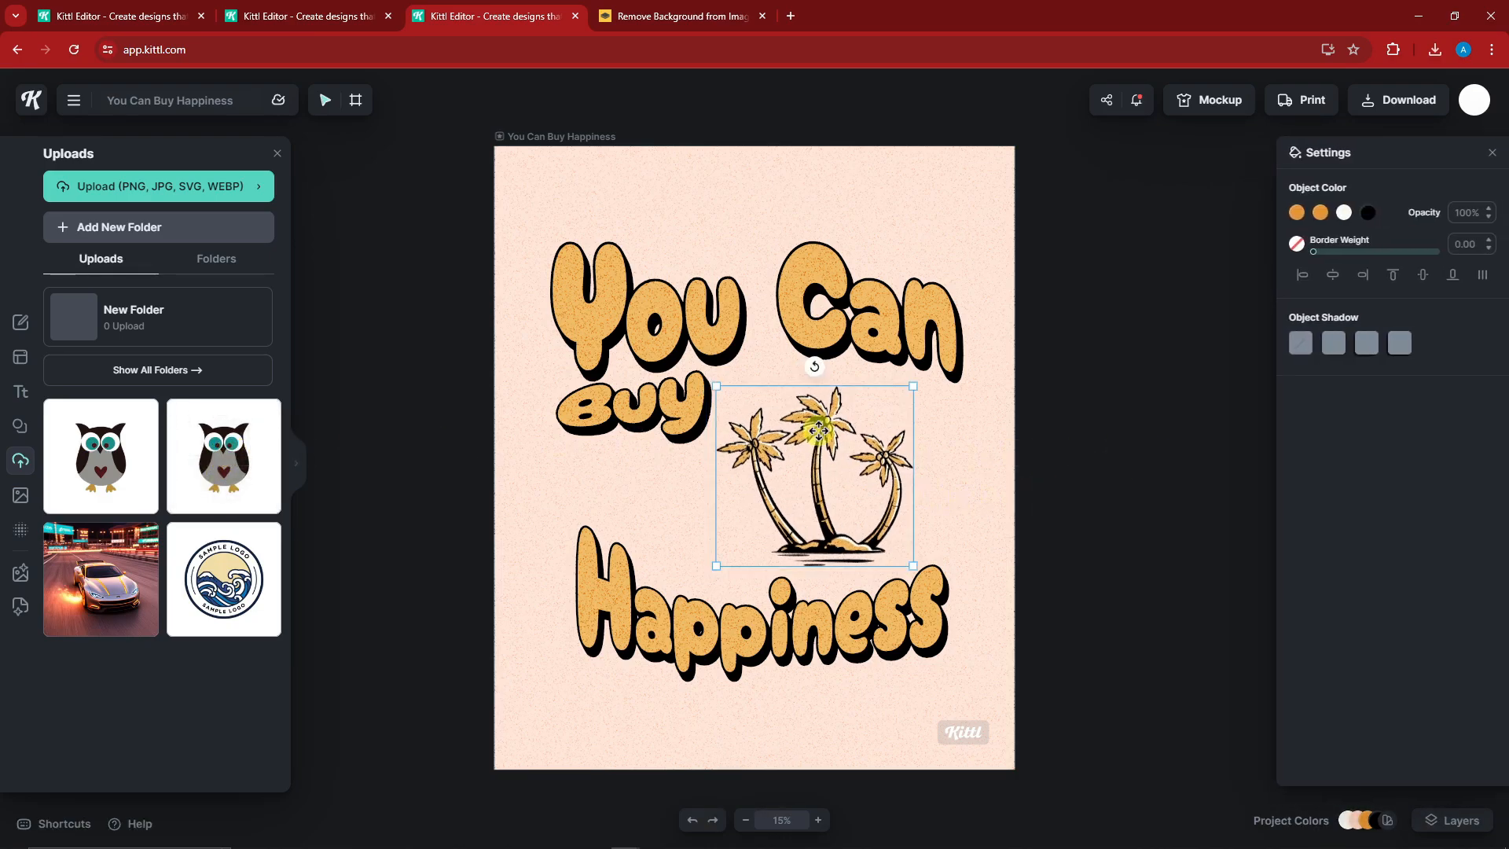
Step: Try replacing the palm trees with the uploaded owl image that has a white background, and undo back to the palm trees
{"action": "mouse_move", "coordinate": [220, 506]}
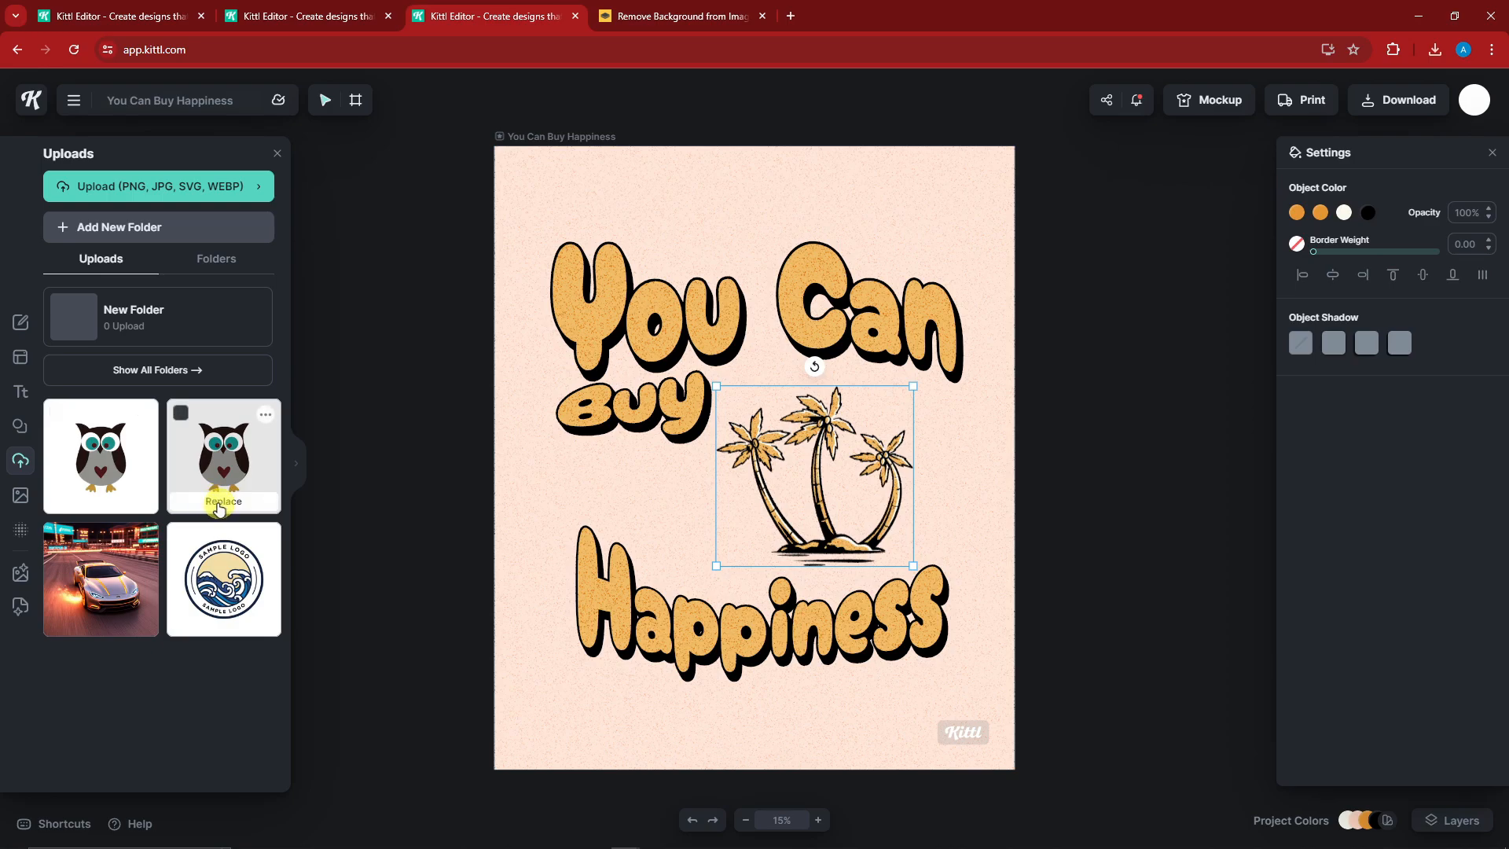
{"action": "left_click", "coordinate": [220, 503]}
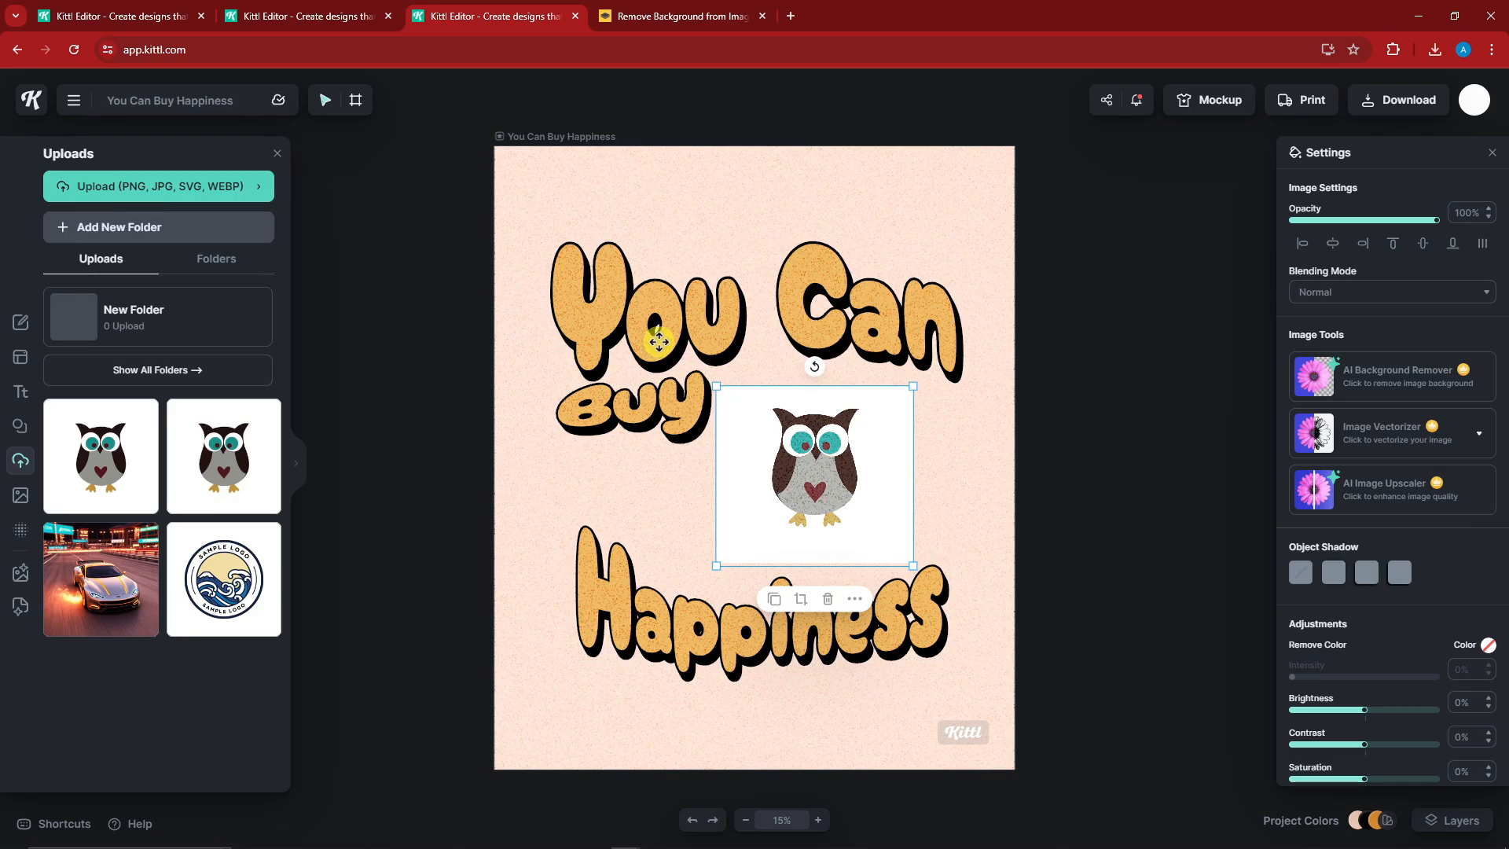
{"action": "mouse_move", "coordinate": [820, 465]}
{"action": "left_mouse_down"}
{"action": "mouse_move", "coordinate": [784, 504]}
{"action": "mouse_move", "coordinate": [818, 485]}
{"action": "left_mouse_up"}
{"action": "key", "text": "Delete"}
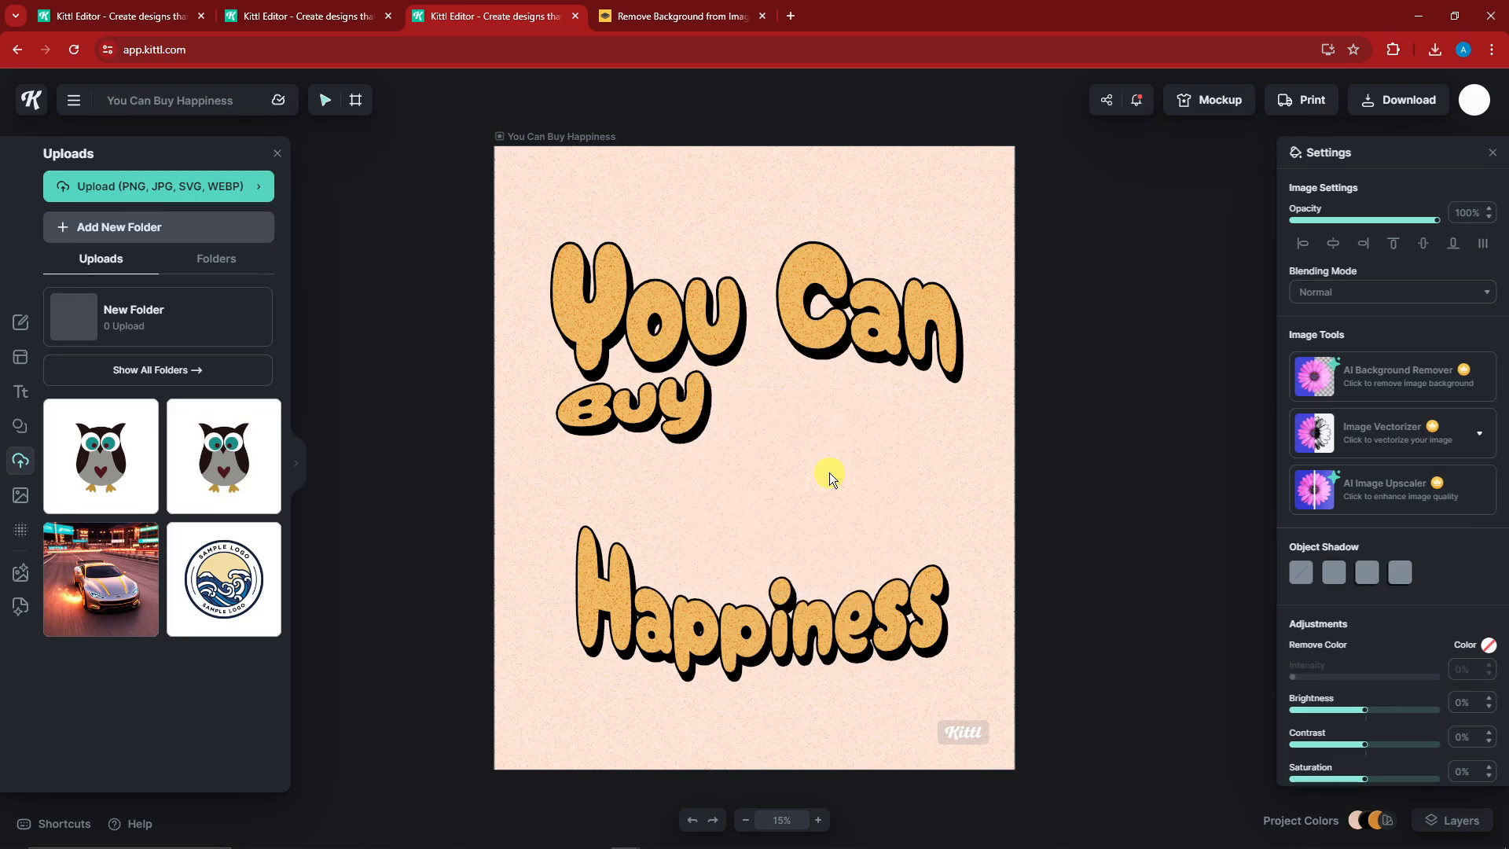
{"action": "key", "text": "ctrl+z"}
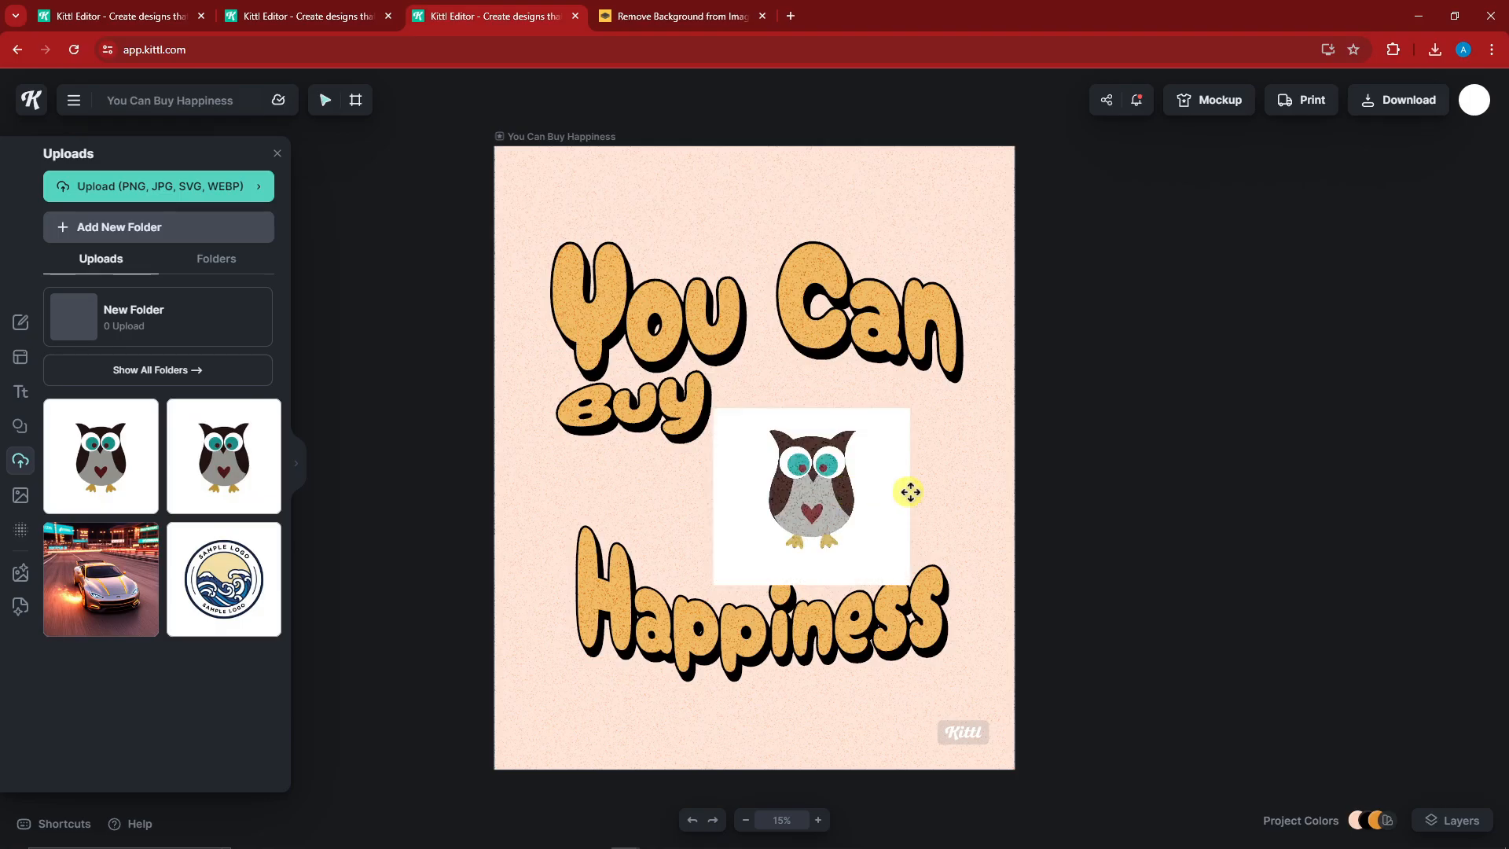
{"action": "key", "text": "ctrl+z"}
{"action": "key", "text": "ctrl+z"}
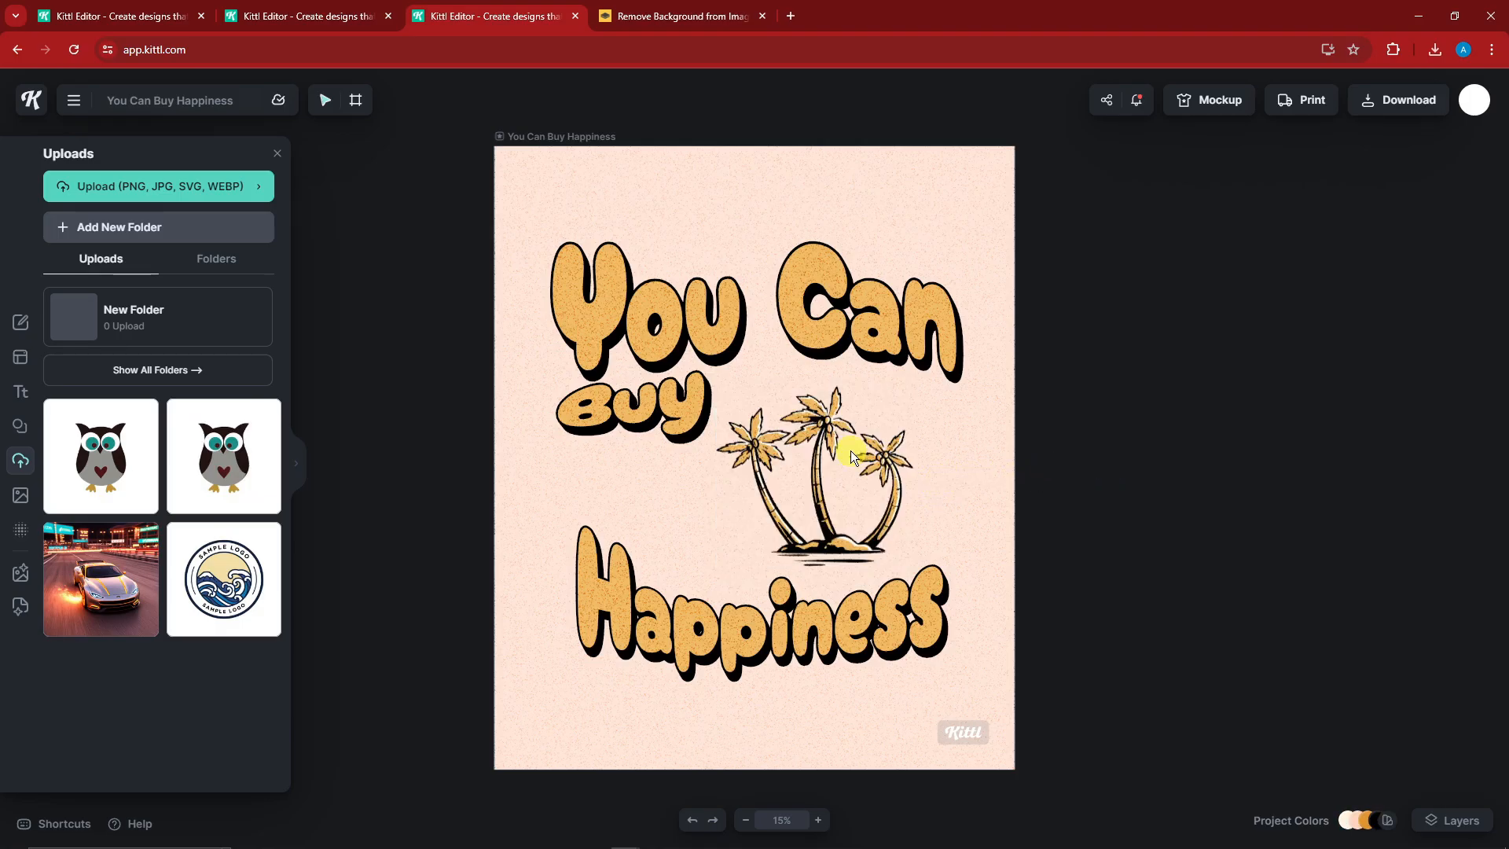
Step: Replace the palm trees with the uploaded owl image that has a transparent background, and move it down closer to "Happiness"
{"action": "left_click", "coordinate": [791, 424]}
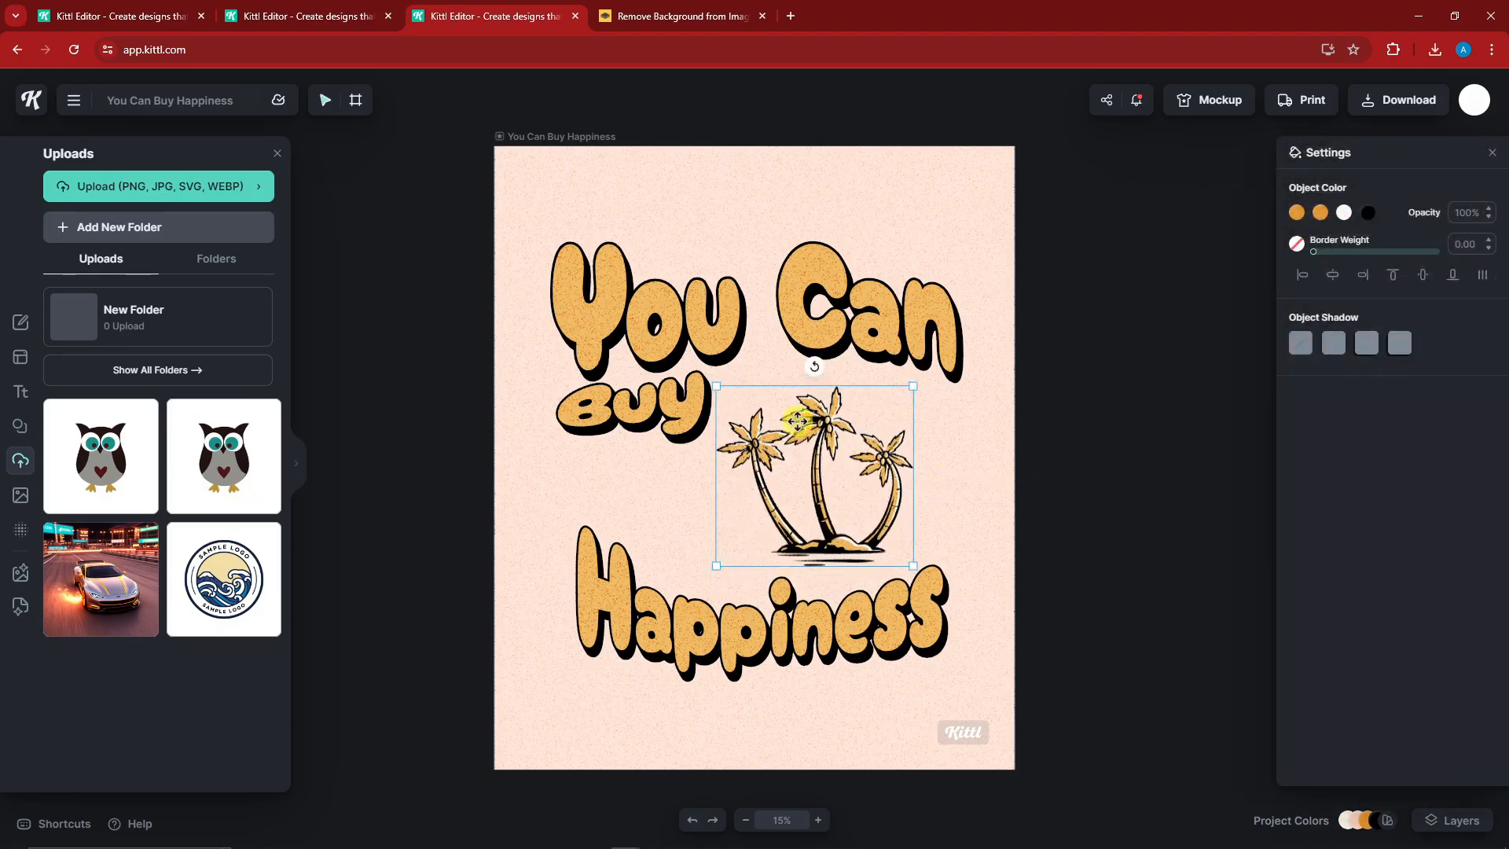
{"action": "left_click", "coordinate": [100, 502]}
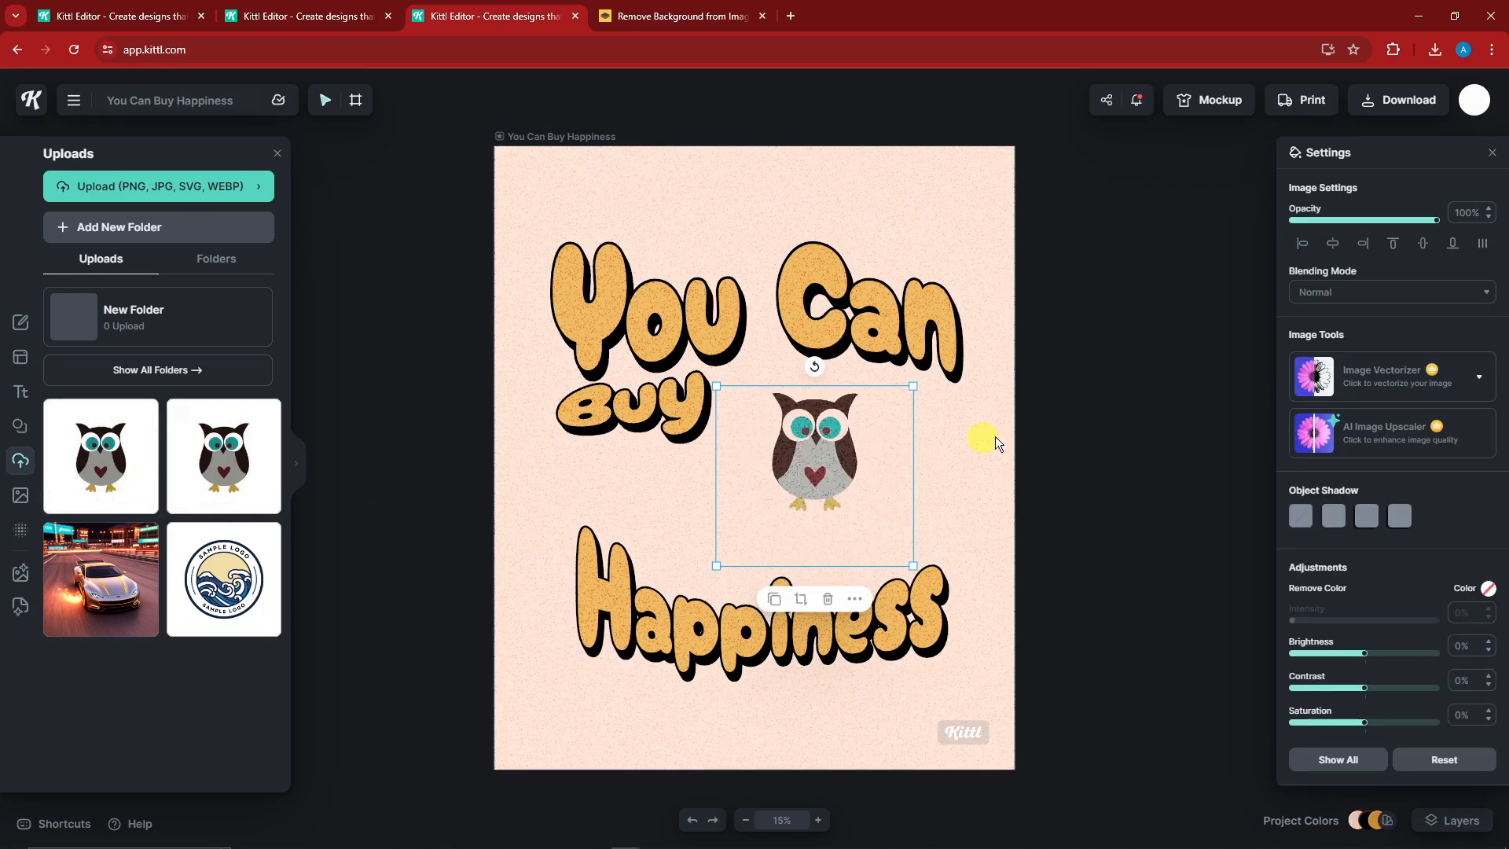
{"action": "left_click_drag", "start_coordinate": [805, 444], "coordinate": [757, 482]}
Step: Enlarge the owl and position it beside "Buy", between "Can" and "Happiness"
{"action": "left_click", "coordinate": [685, 431]}
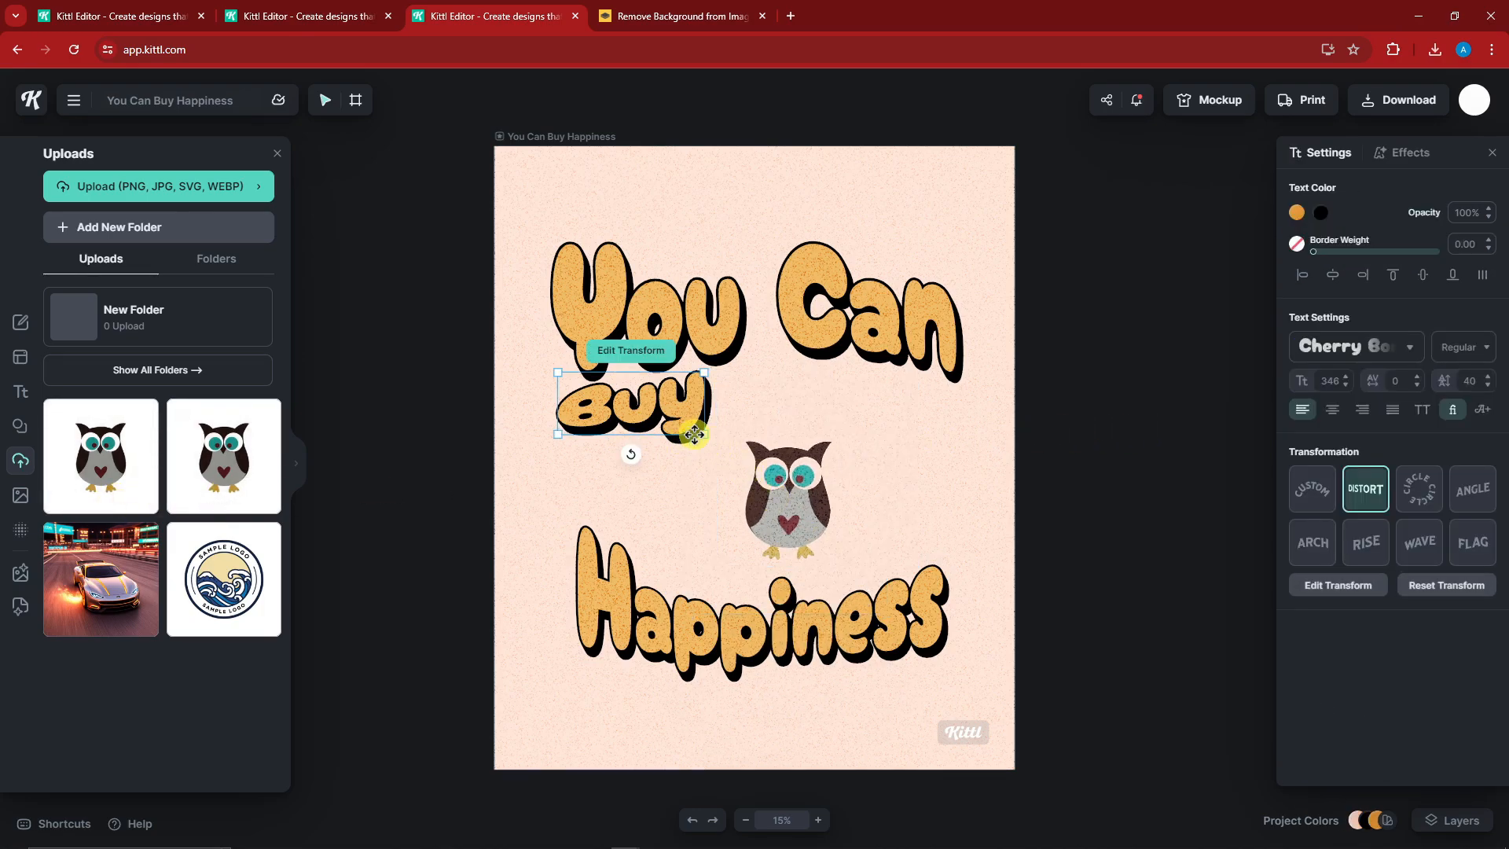
{"action": "left_click", "coordinate": [725, 446]}
{"action": "left_click_drag", "start_coordinate": [689, 435], "coordinate": [578, 338]}
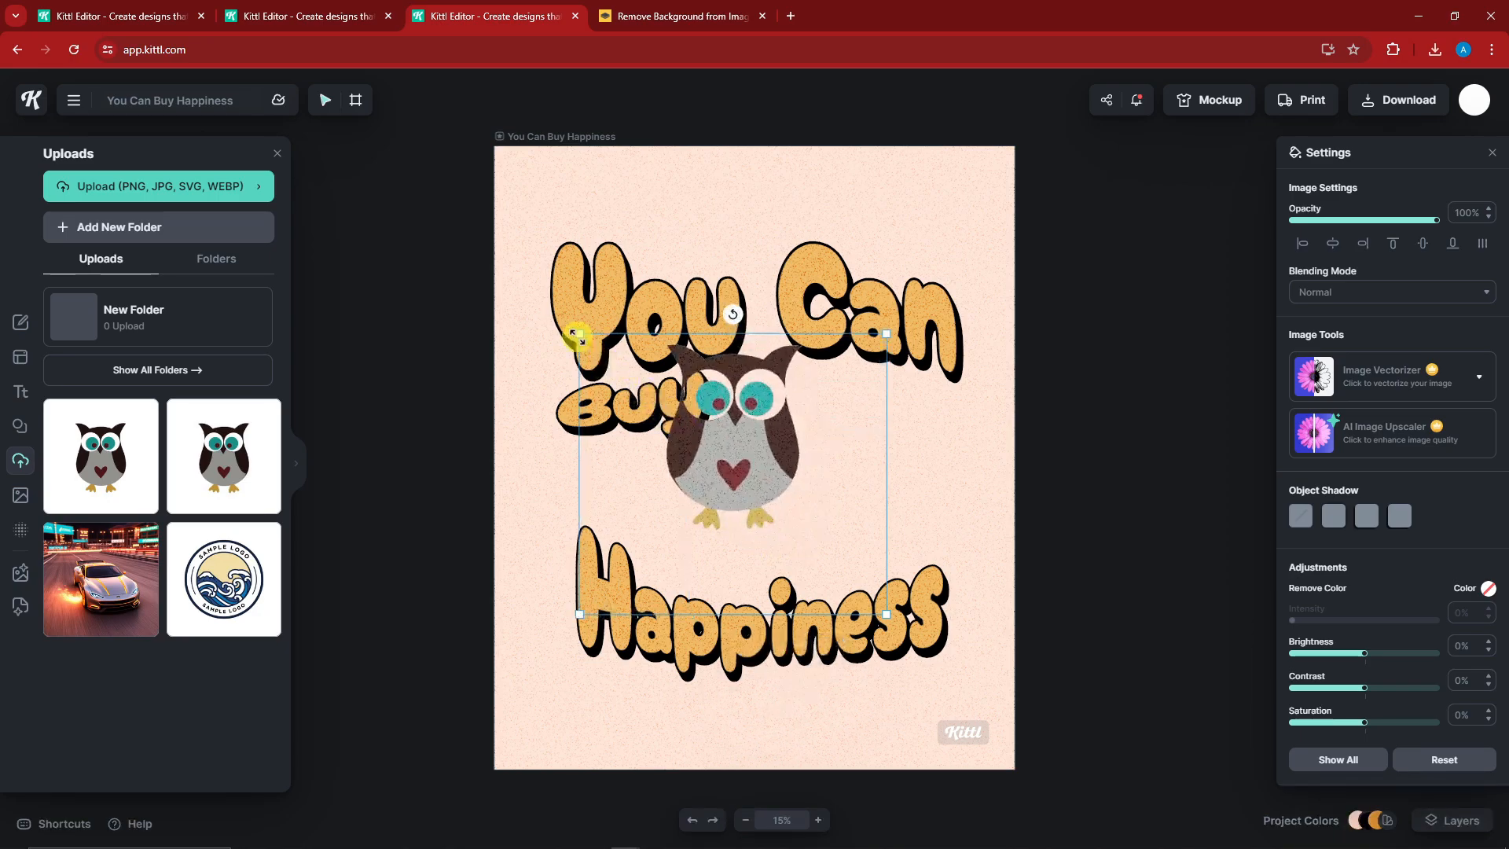
{"action": "left_click_drag", "start_coordinate": [771, 413], "coordinate": [864, 459]}
{"action": "left_click", "coordinate": [1121, 407]}
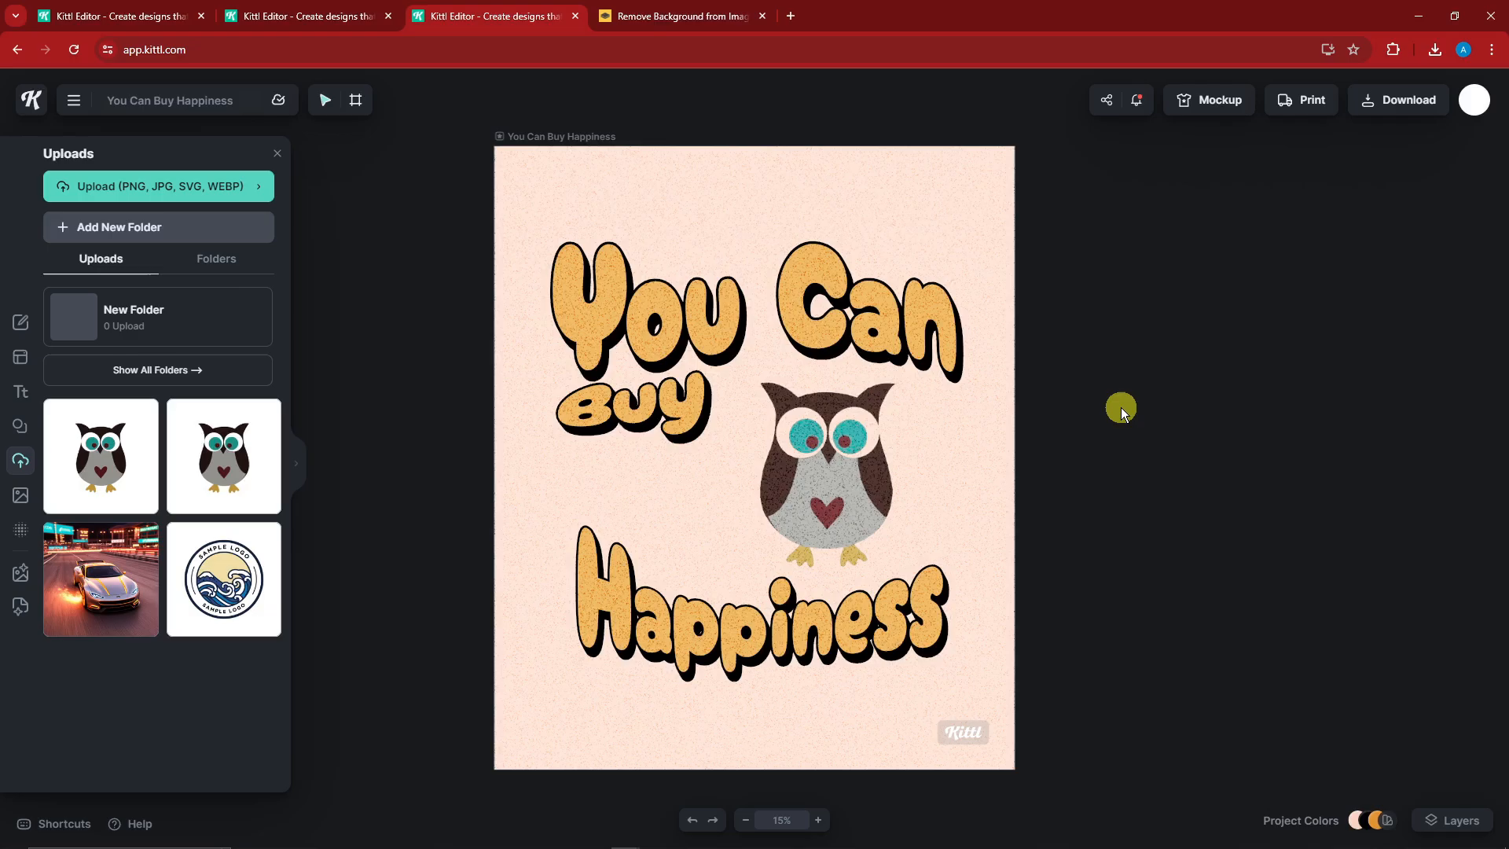